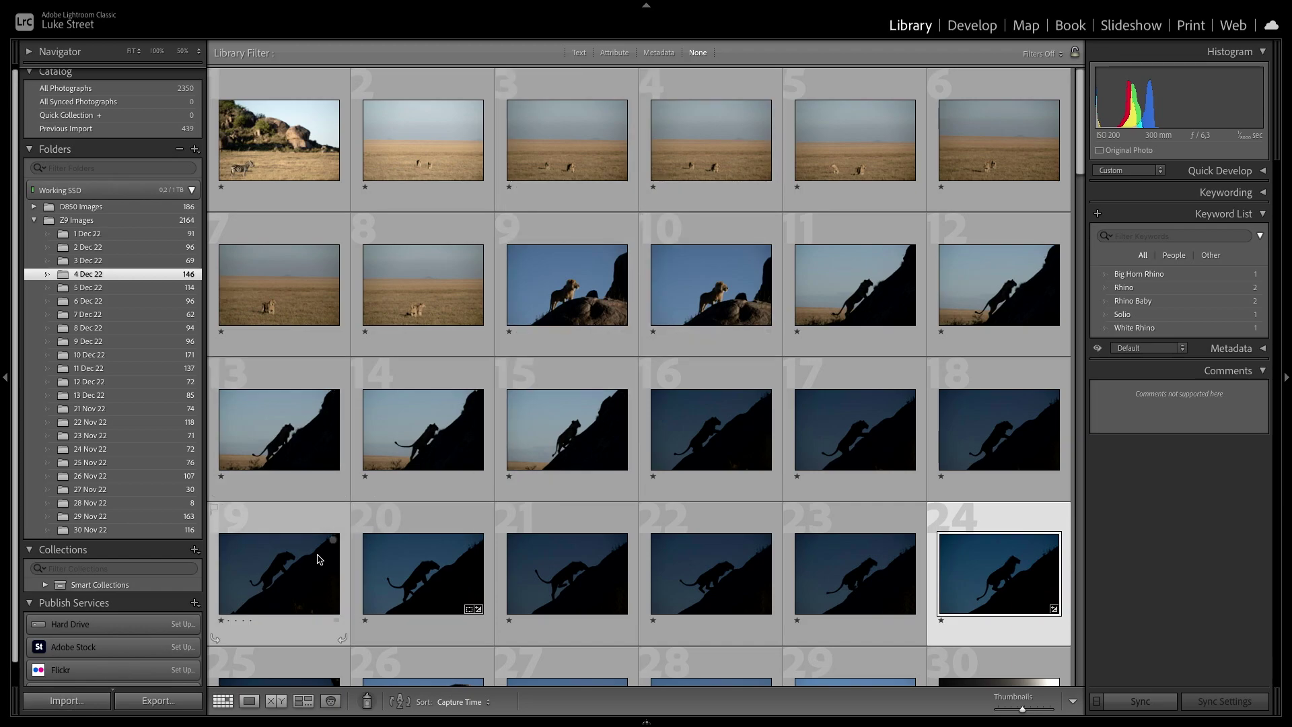
In the Import window, pick Working SSD > Mara & Ambo October 2022 > D850 > 9 Oct 22 as the source.
click(65, 700)
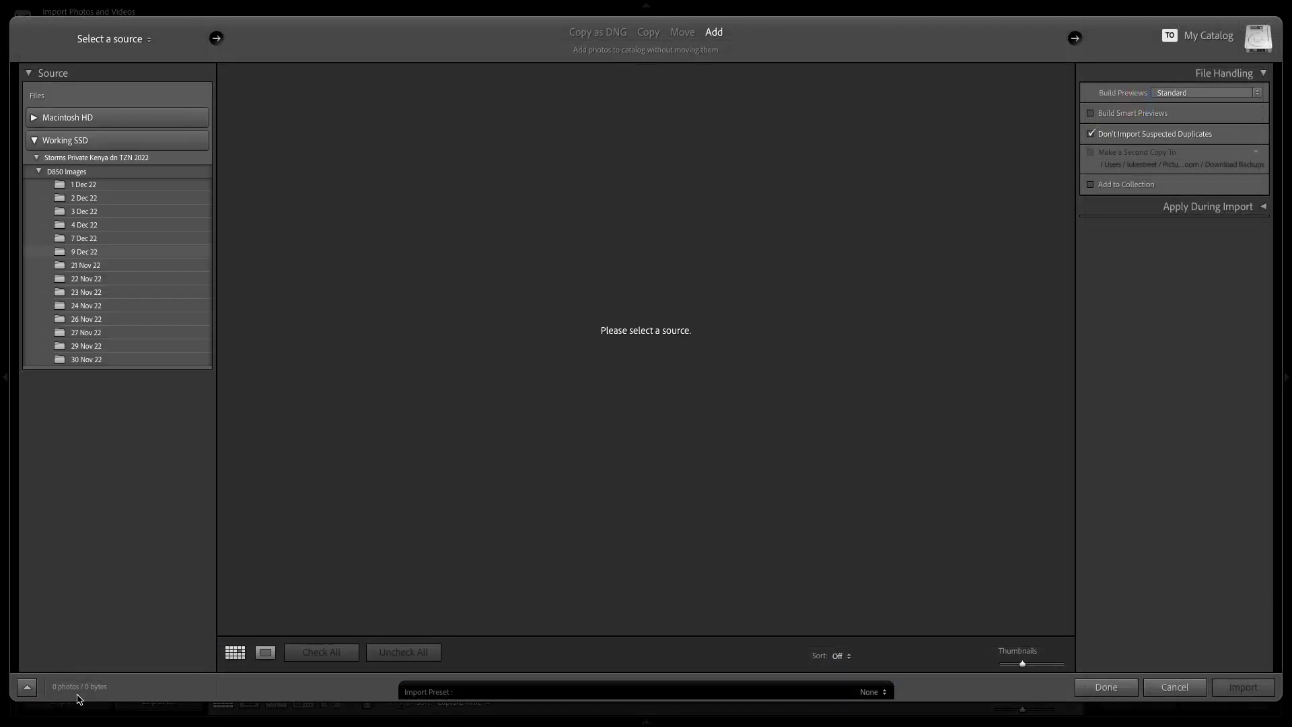
click(38, 172)
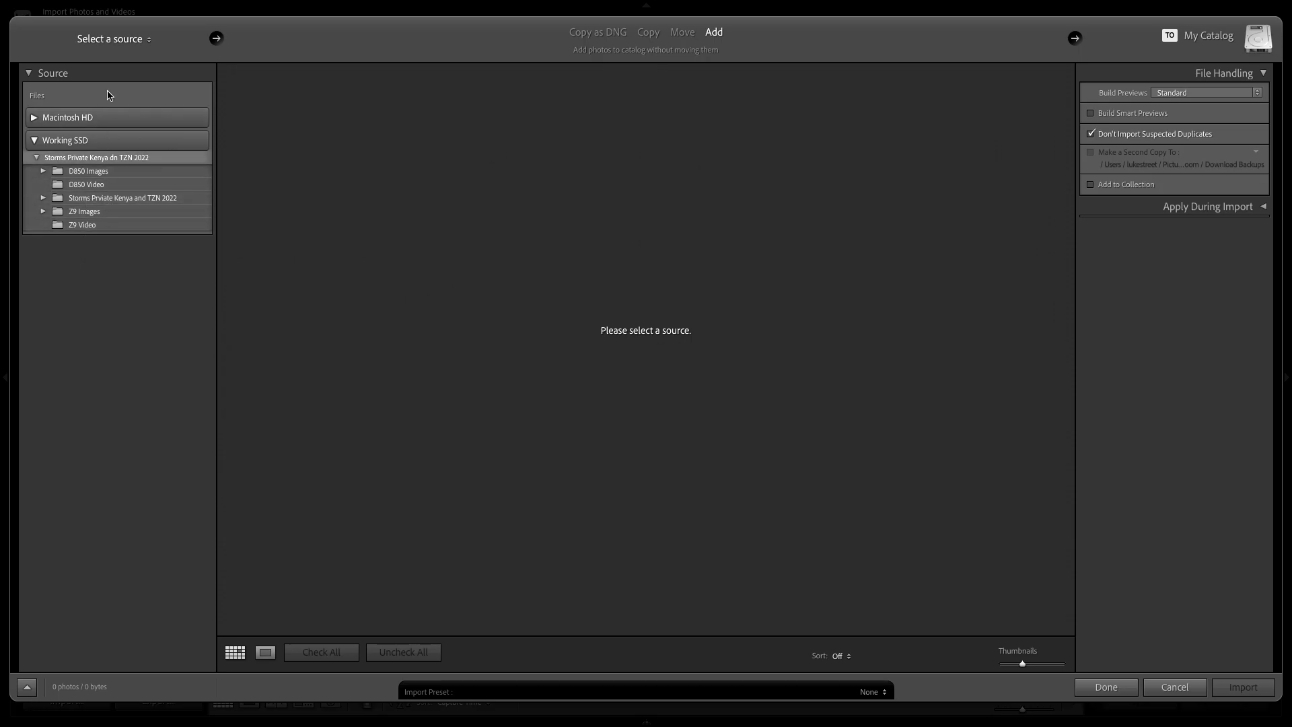
click(34, 141)
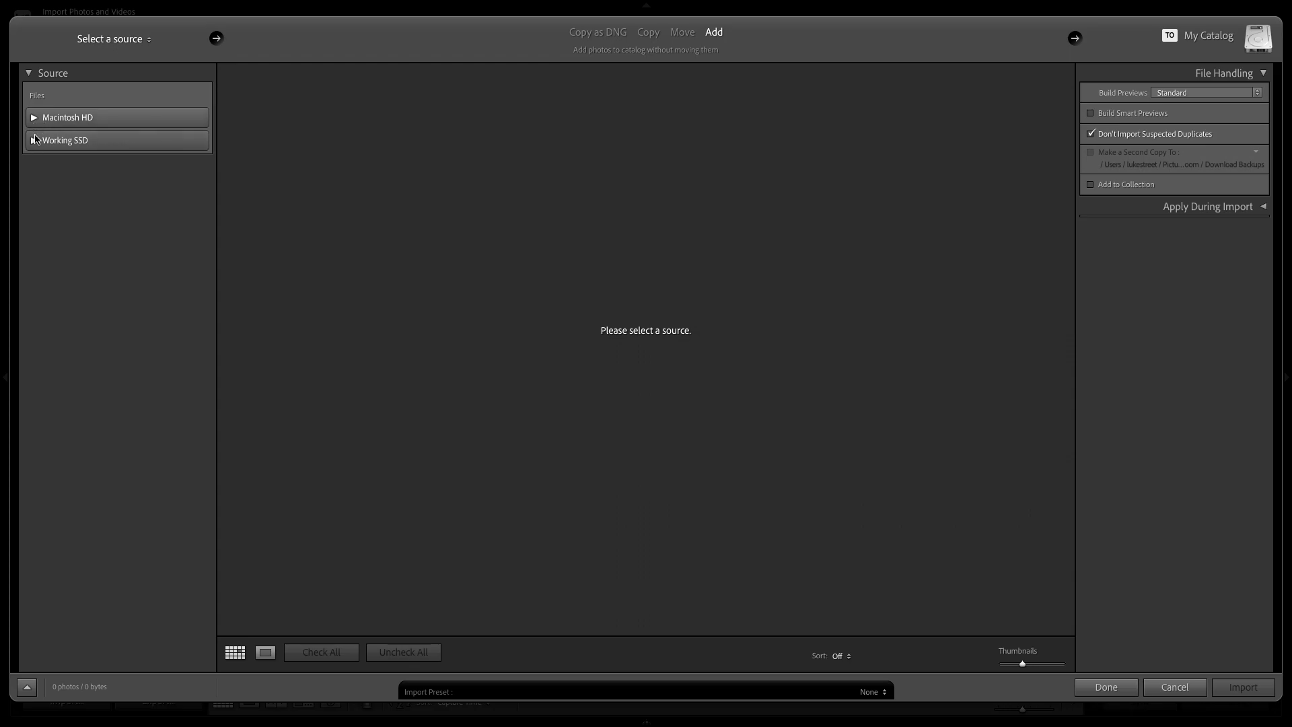
click(33, 140)
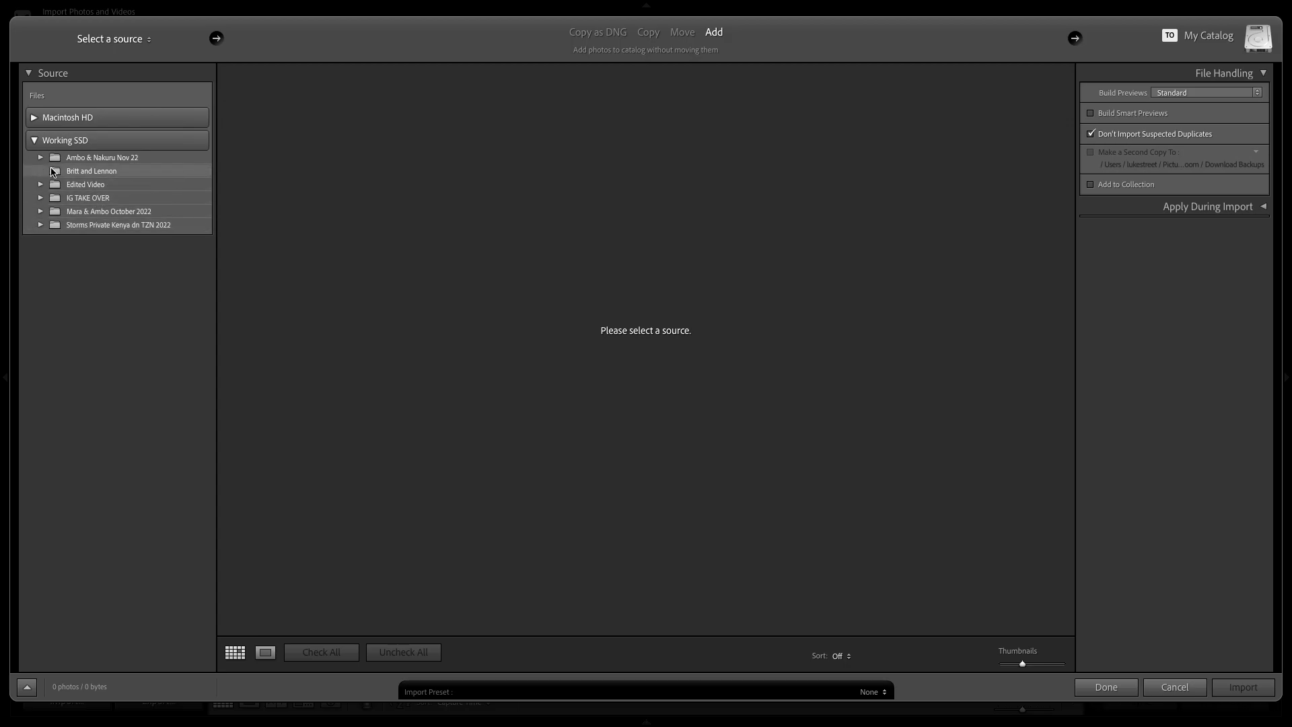
click(41, 212)
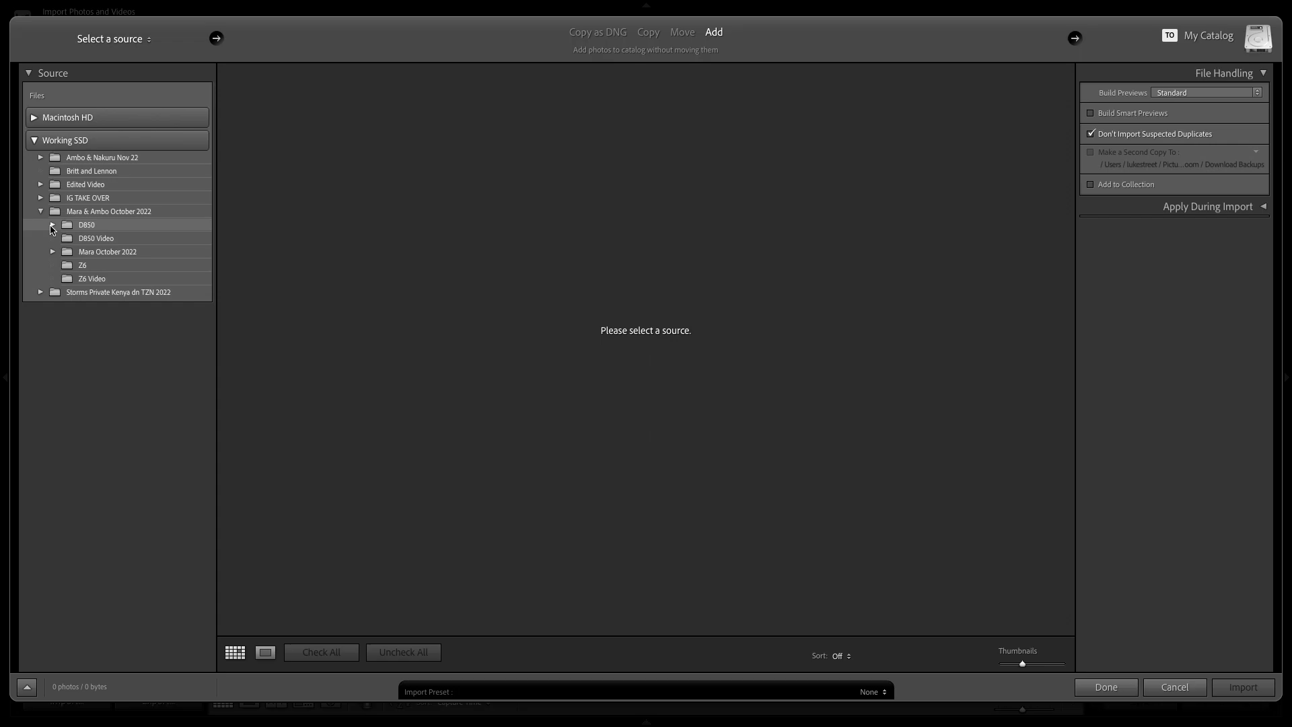
click(52, 226)
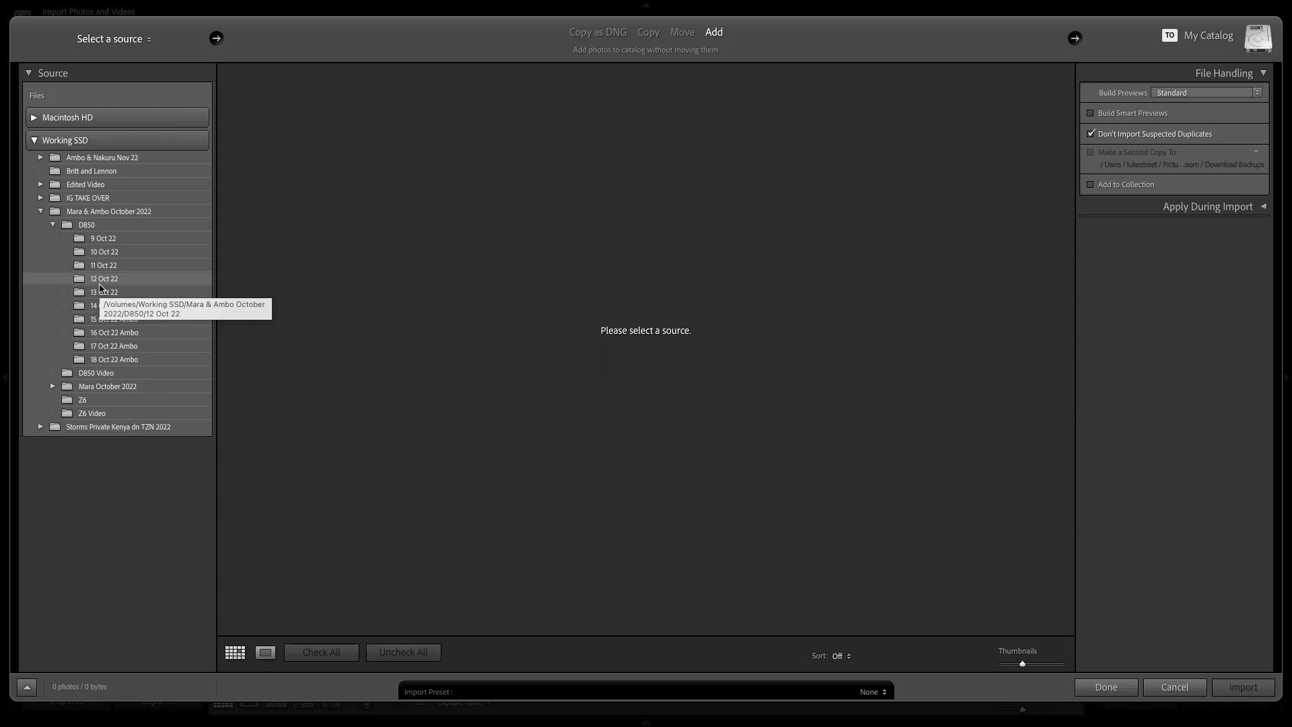
click(125, 242)
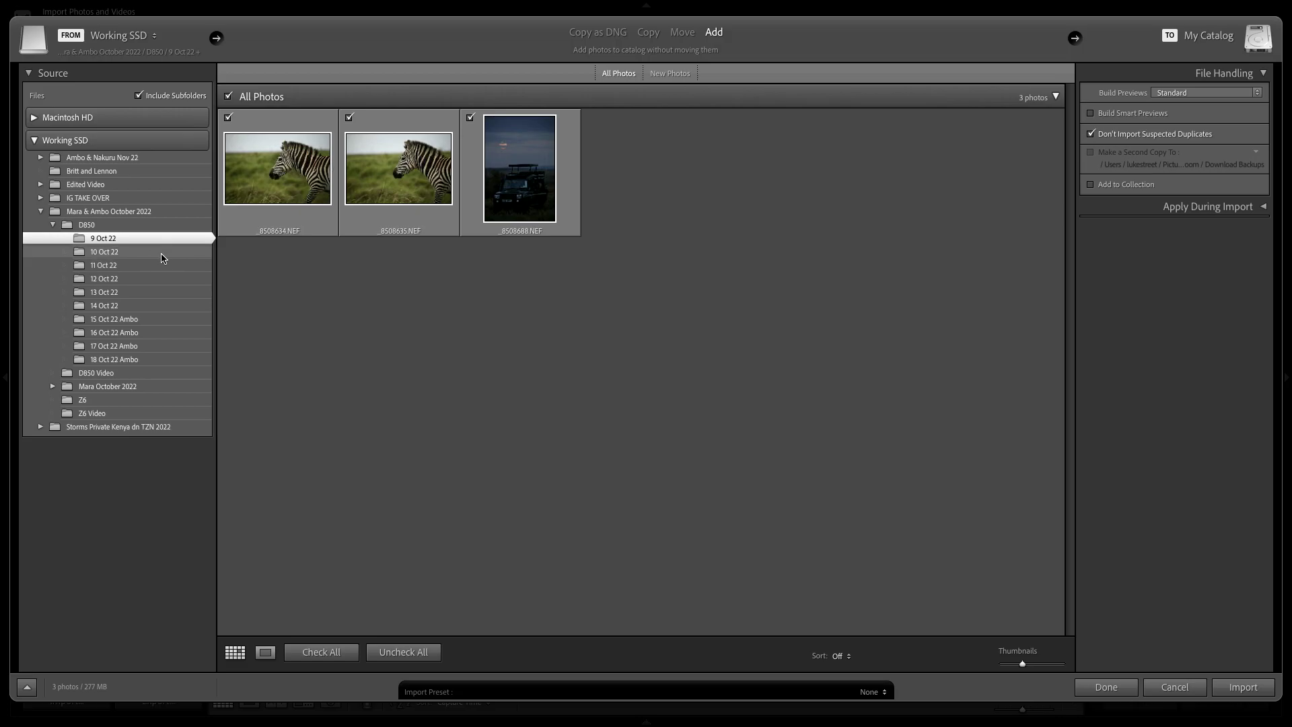
Extend the source selection down through 15 Oct 22 Ambo, collapse the folder trees, and cancel the import.
shift+click(158, 264)
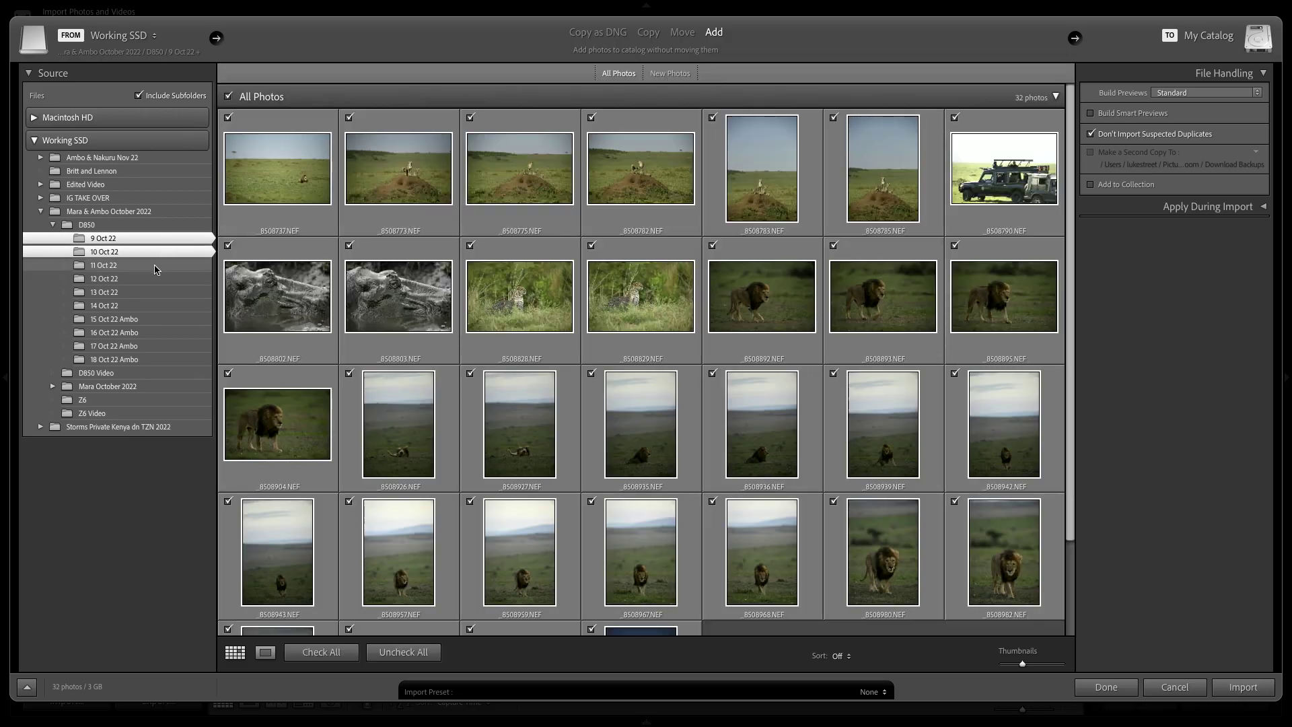
drag(152, 277, 143, 332)
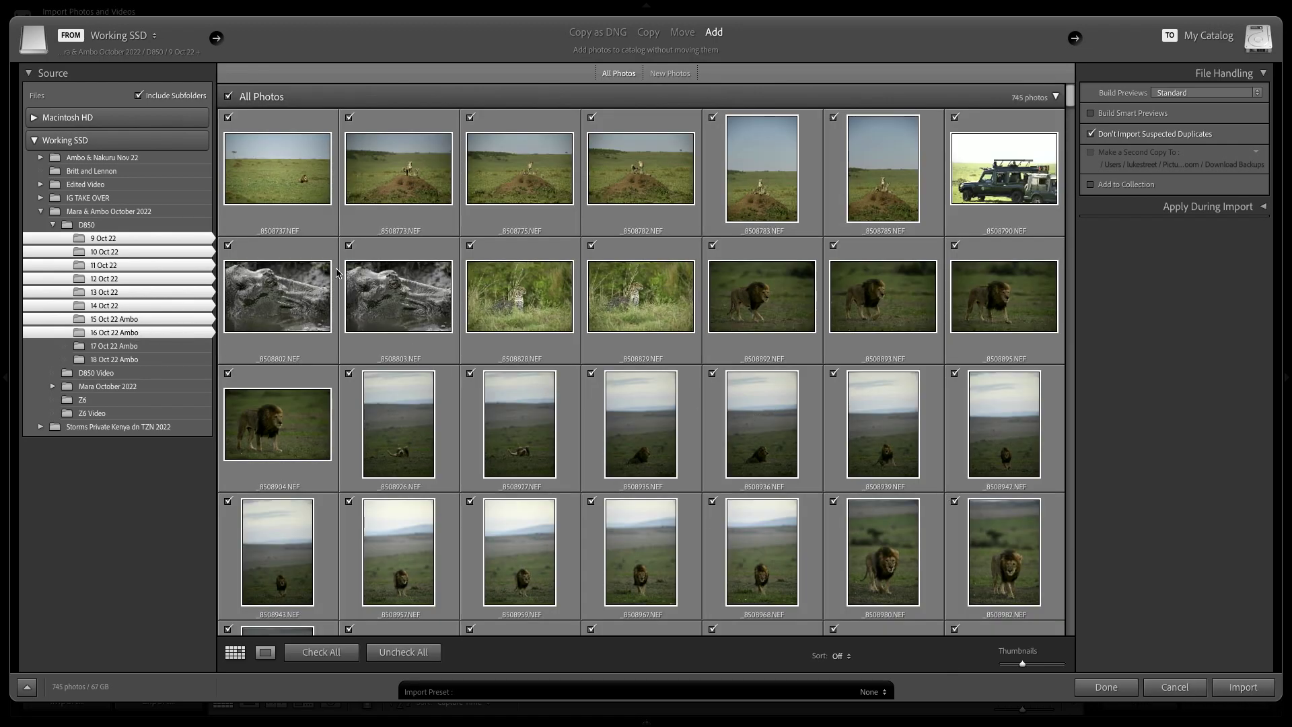
click(41, 212)
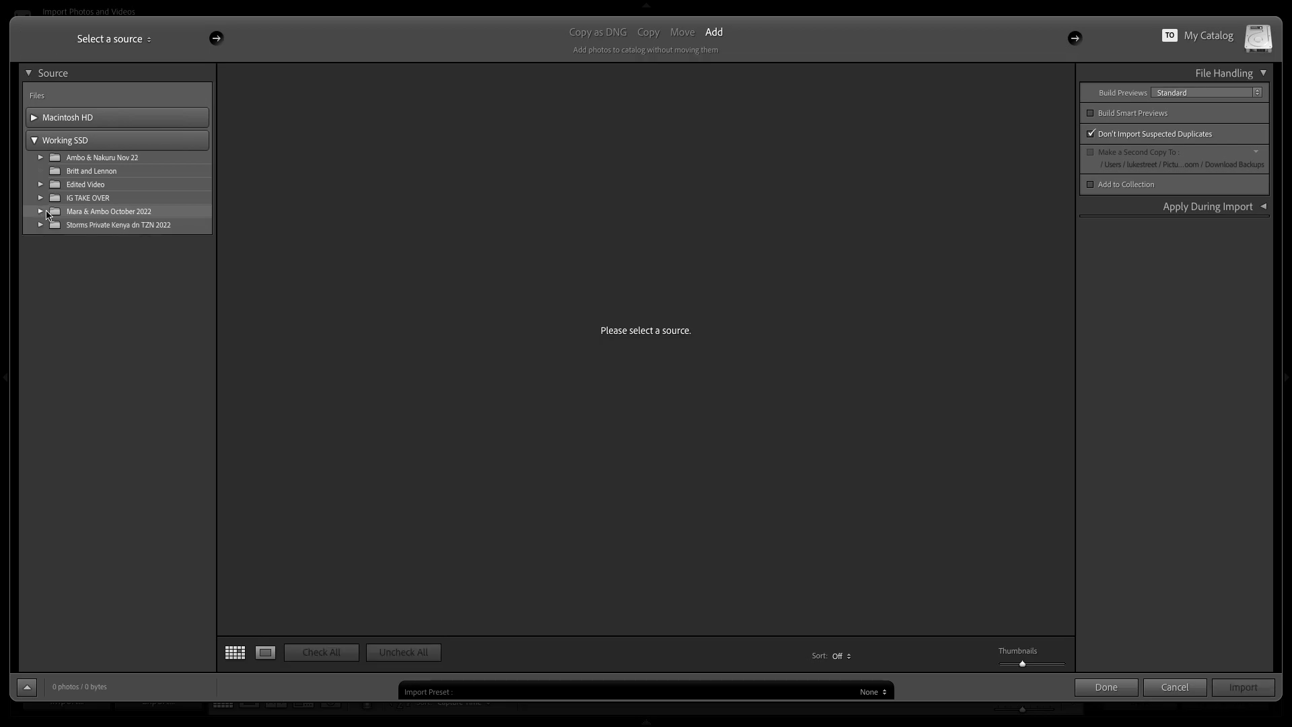
click(40, 212)
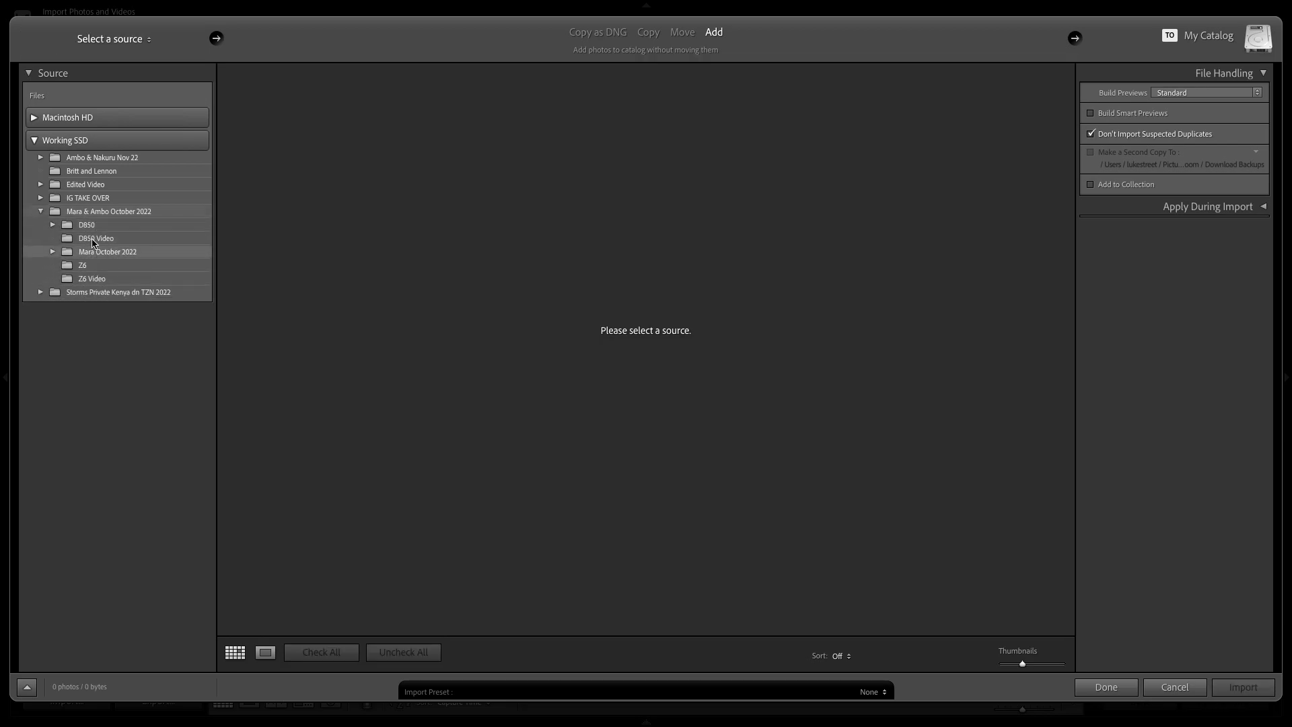
click(34, 140)
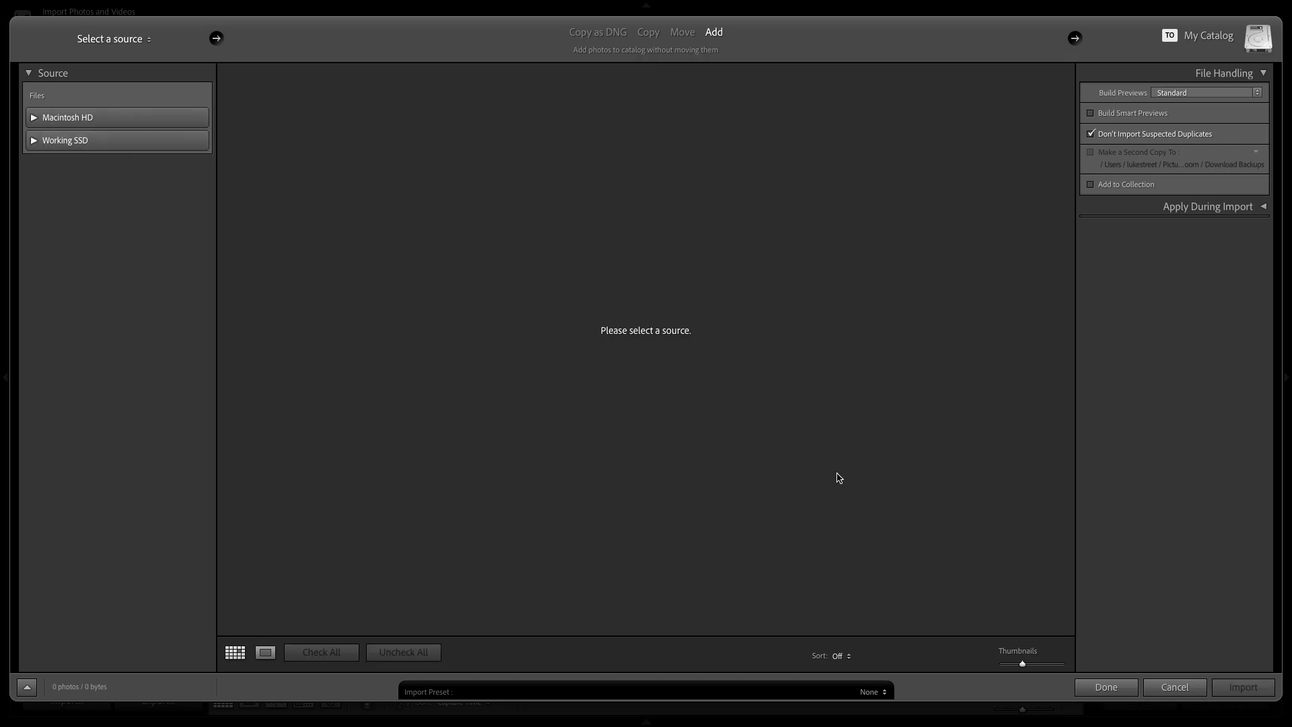
click(1171, 688)
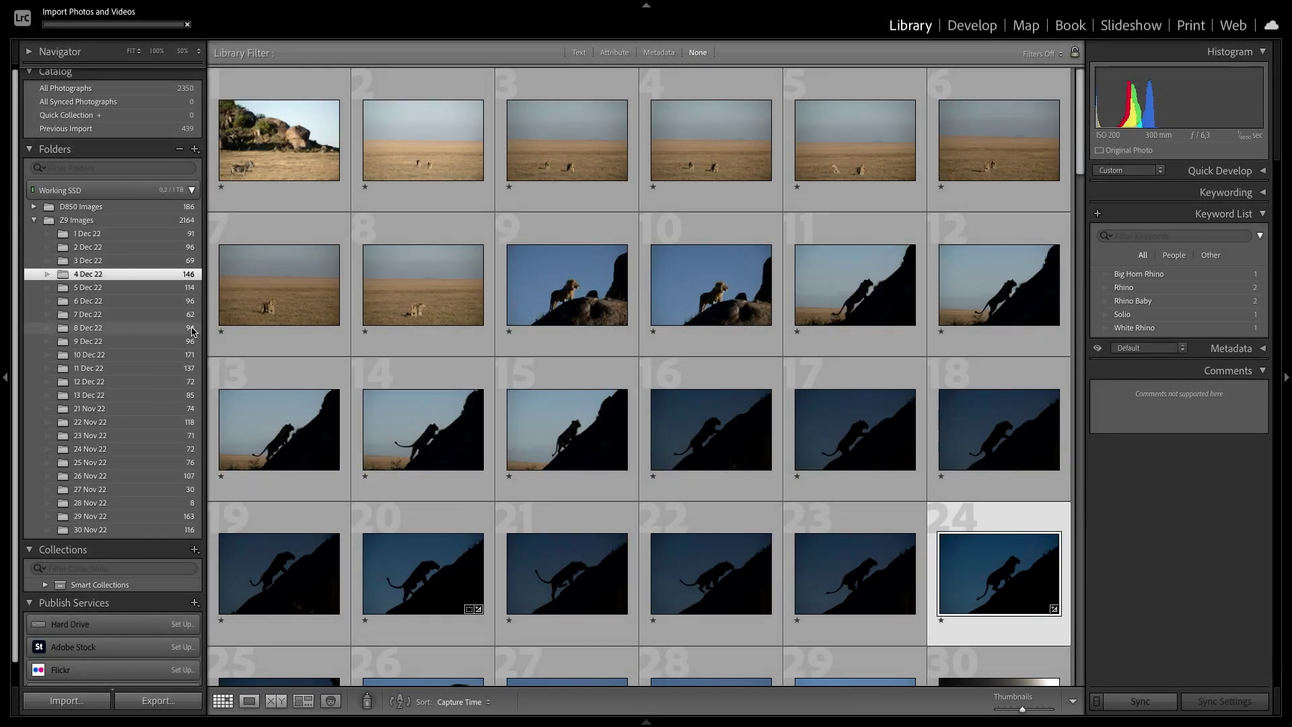
Select the 1 Dec 22 folder, then the whole Z9 Images folder, collapsing its subfolders.
scroll(438, 395, down, 6)
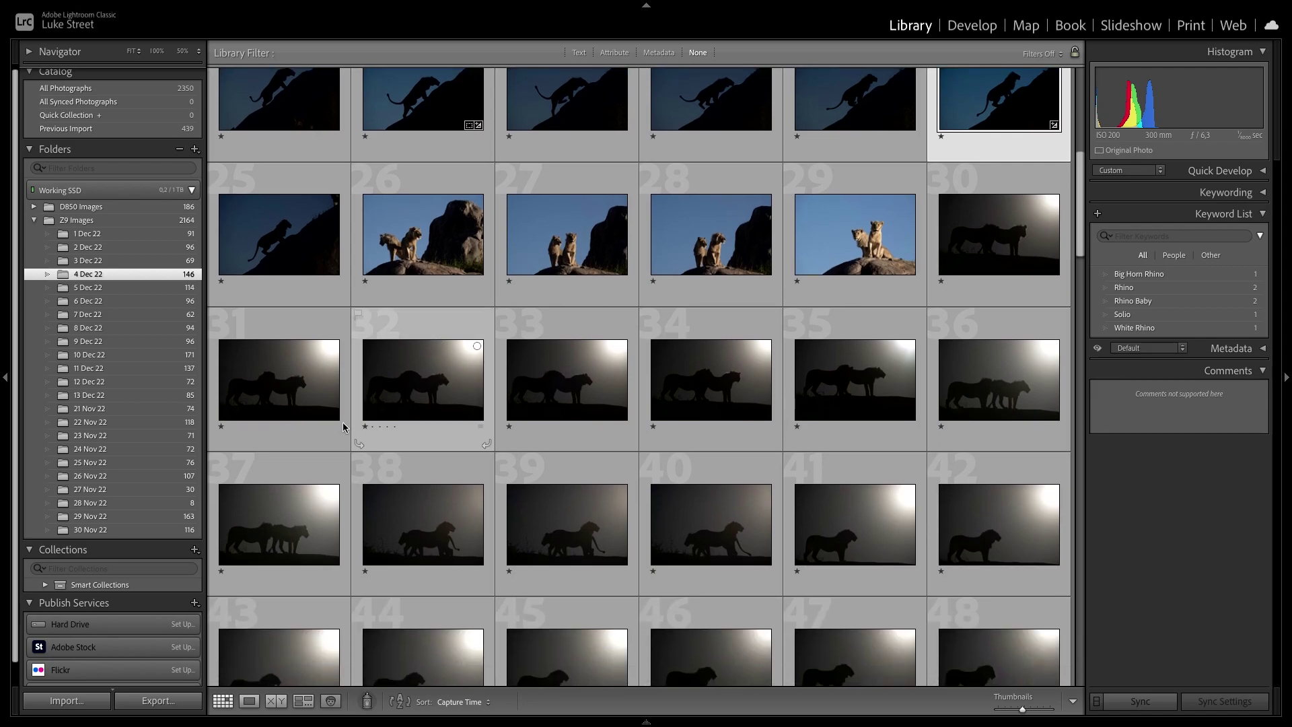
click(125, 234)
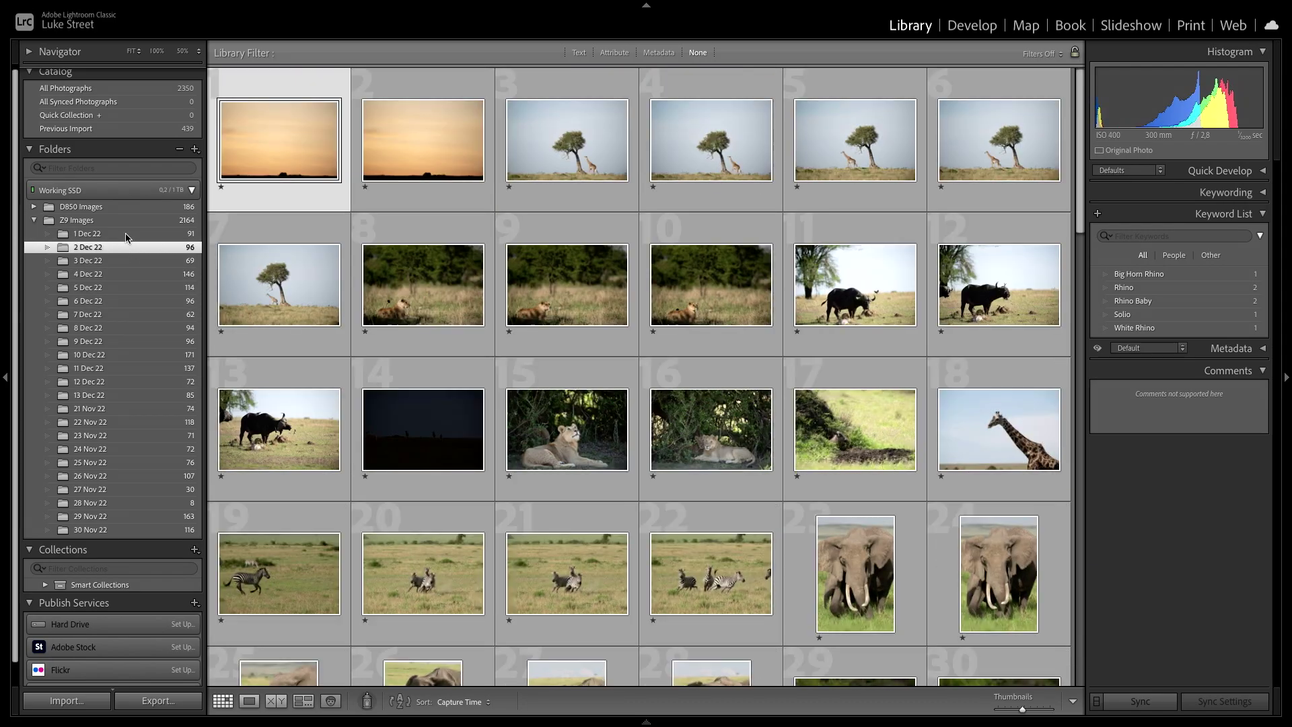
click(126, 223)
click(34, 219)
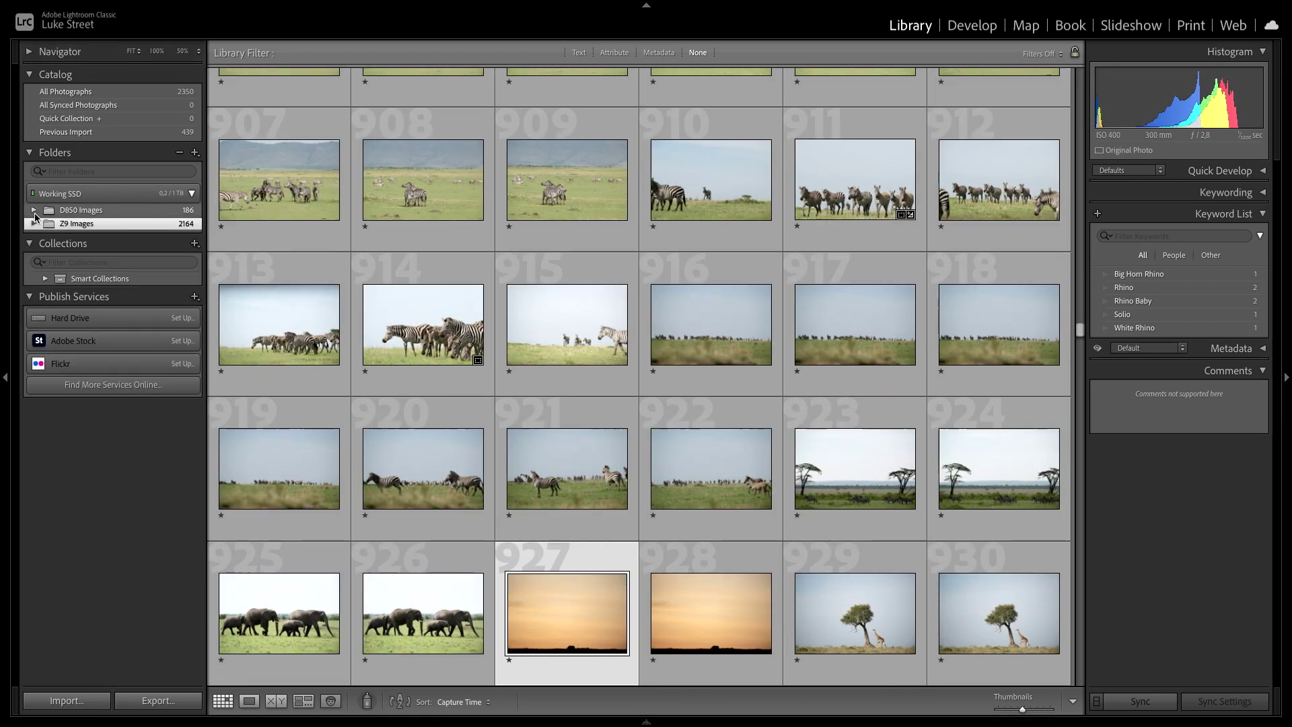
click(34, 211)
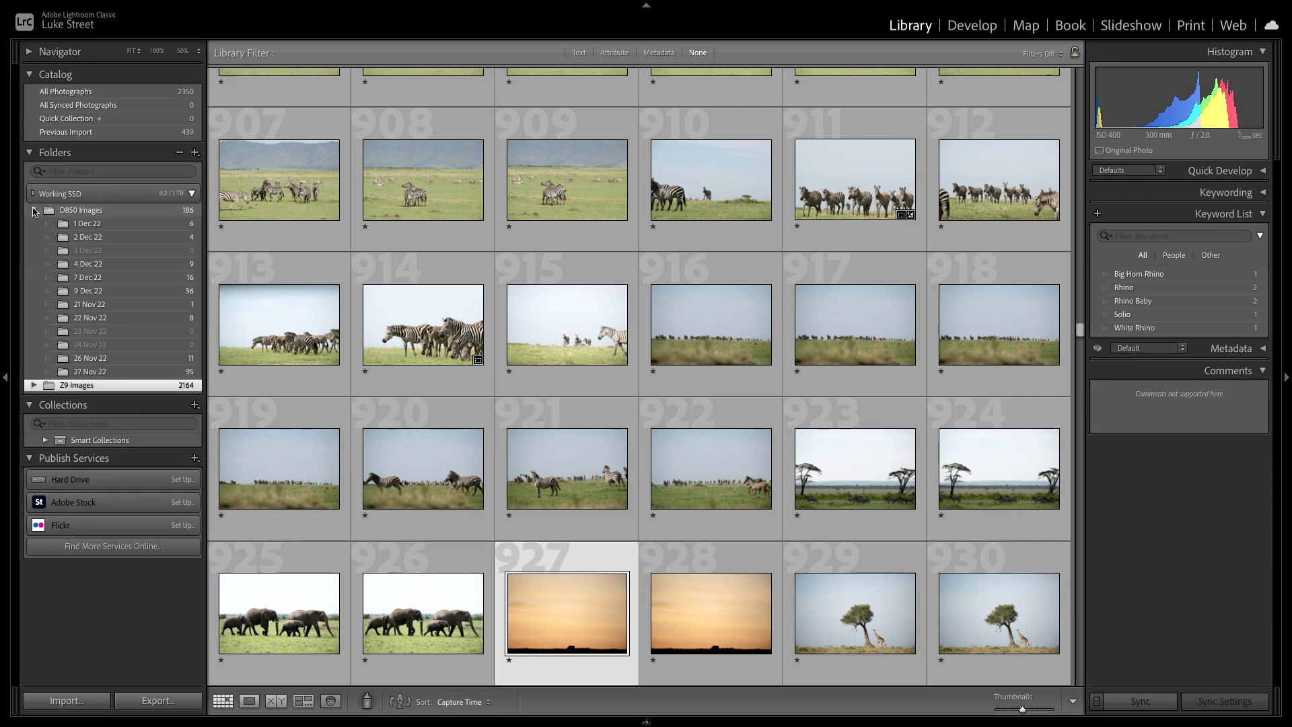
click(33, 210)
click(35, 225)
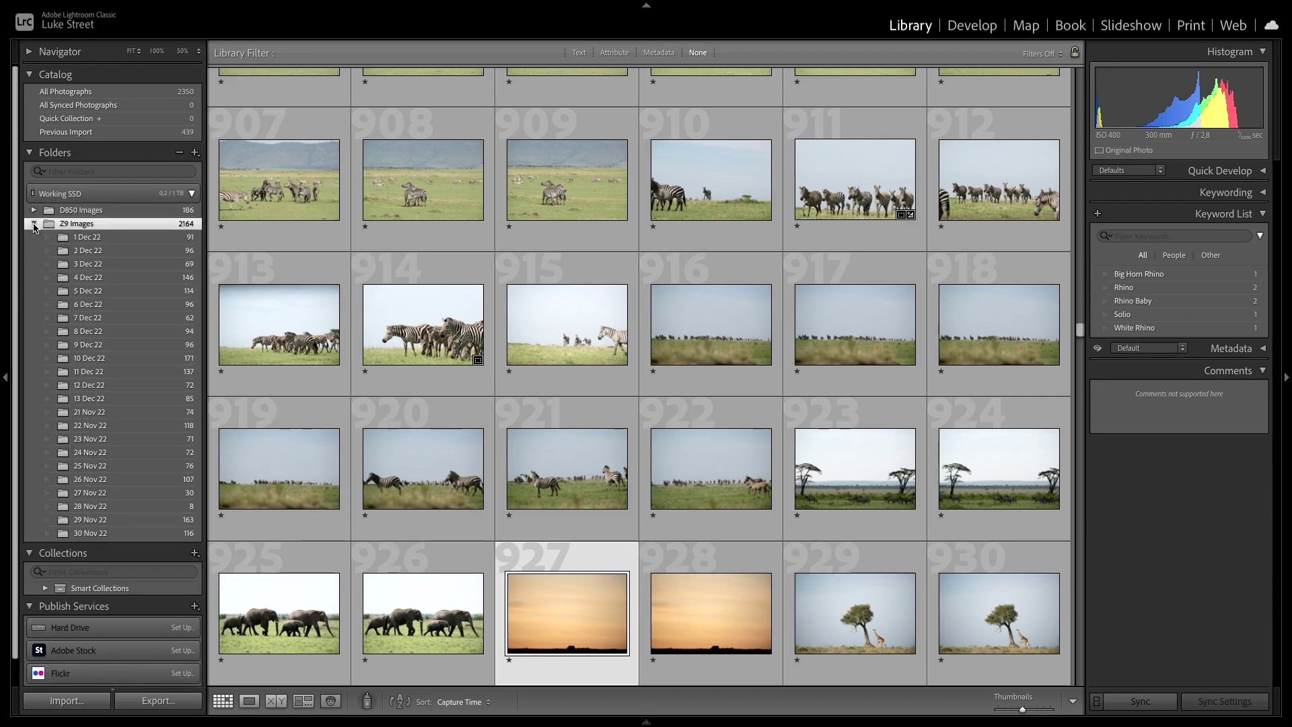
click(34, 224)
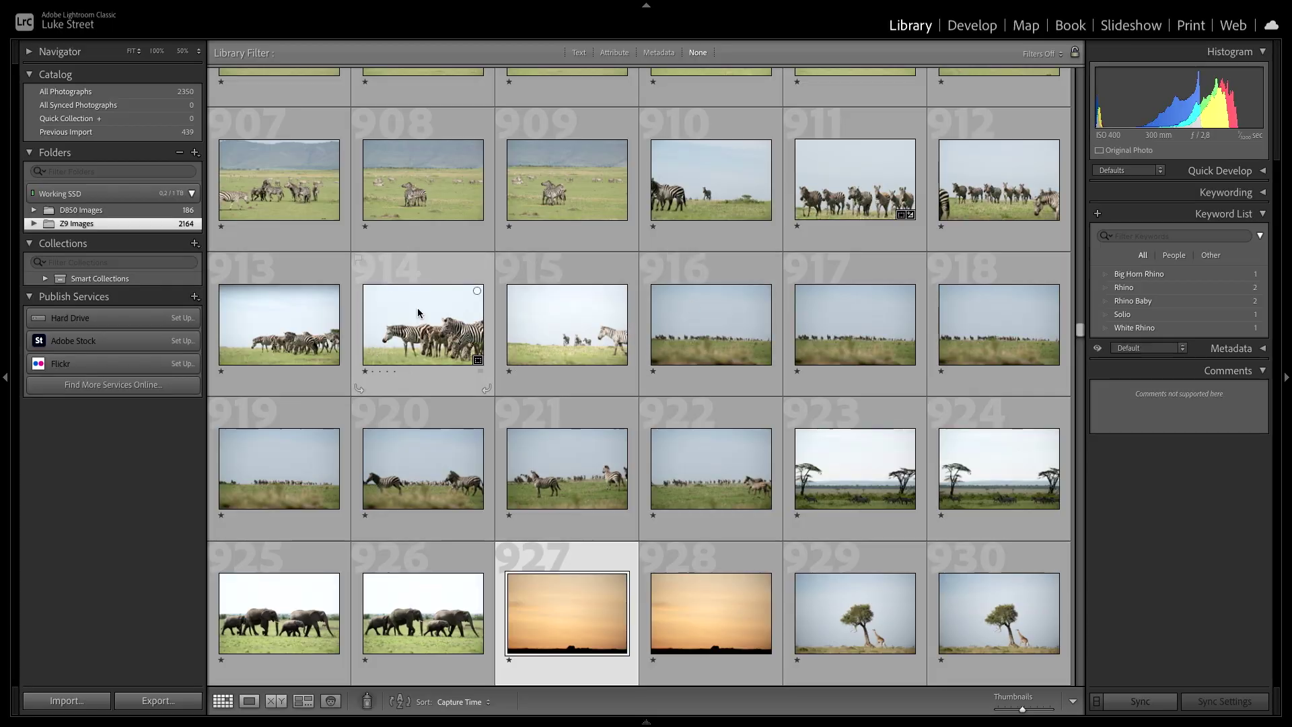
Scroll the Z9 Images grid back to the top and select photo 2, the grazing rhinos.
scroll(438, 299, up, 5)
scroll(443, 301, up, 20)
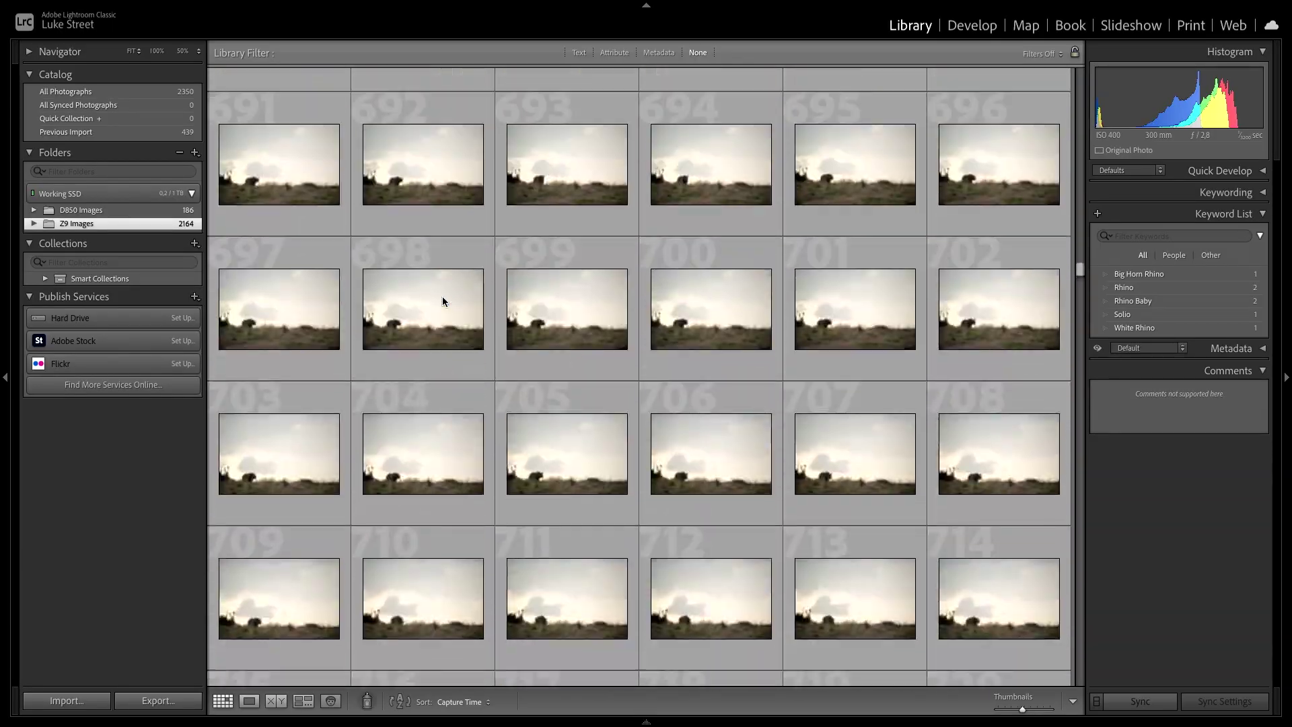
scroll(442, 300, up, 20)
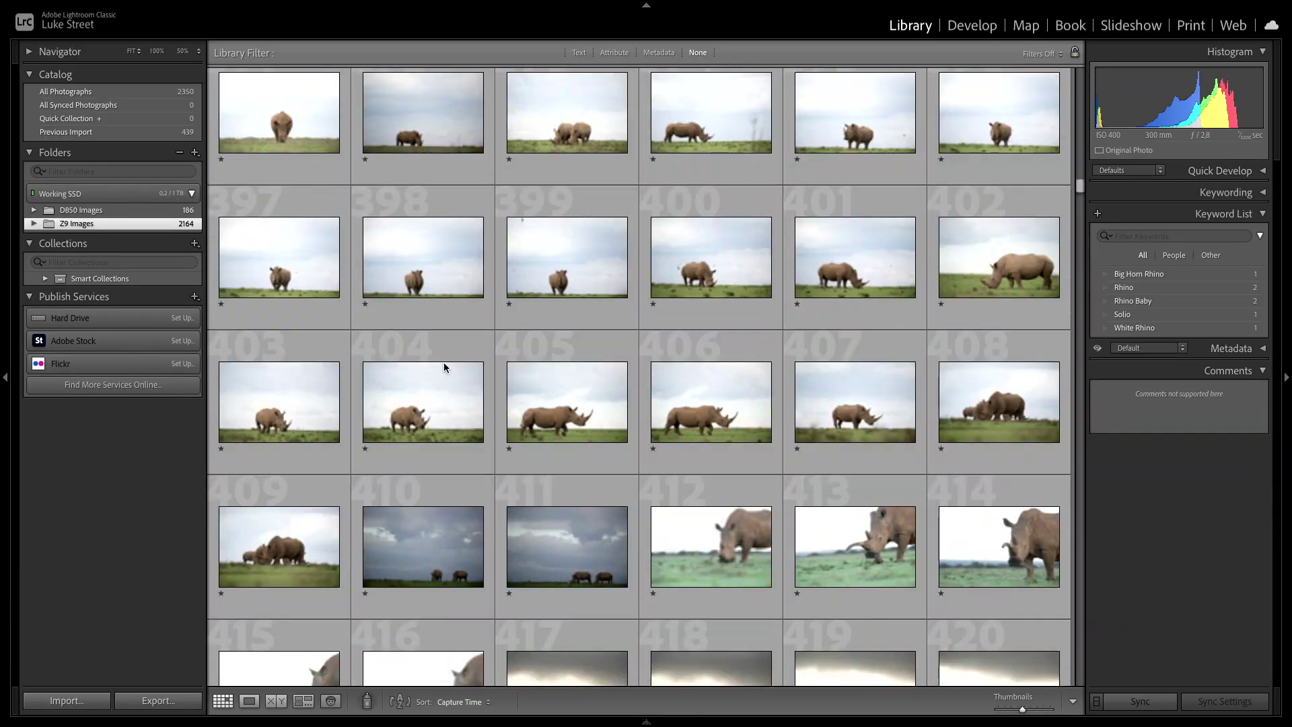
scroll(439, 441, up, 20)
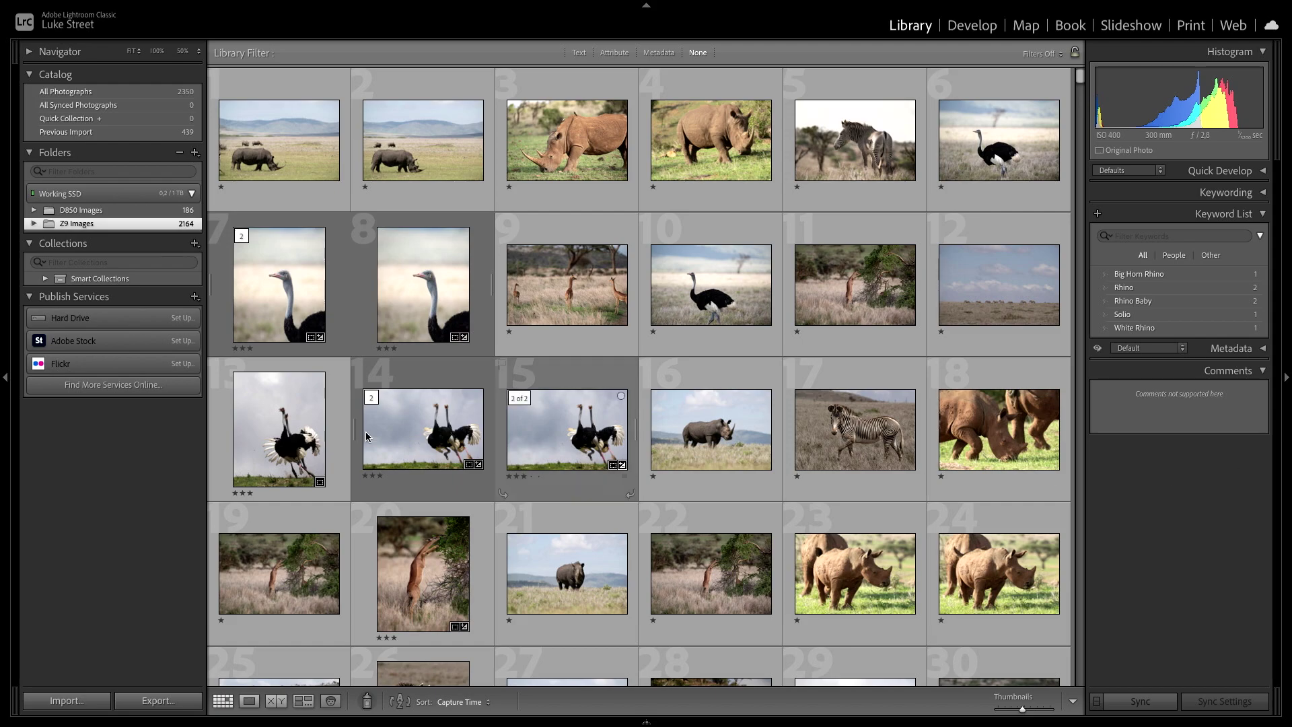
click(34, 210)
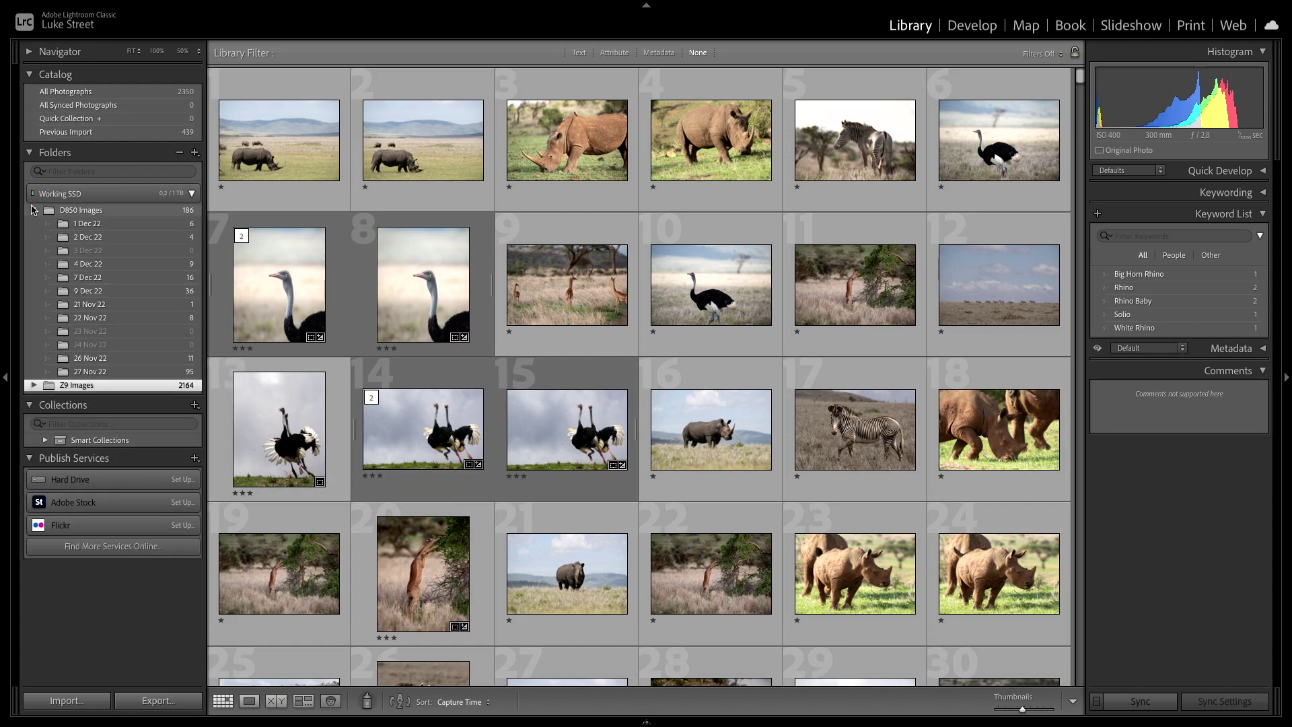
click(34, 210)
click(33, 223)
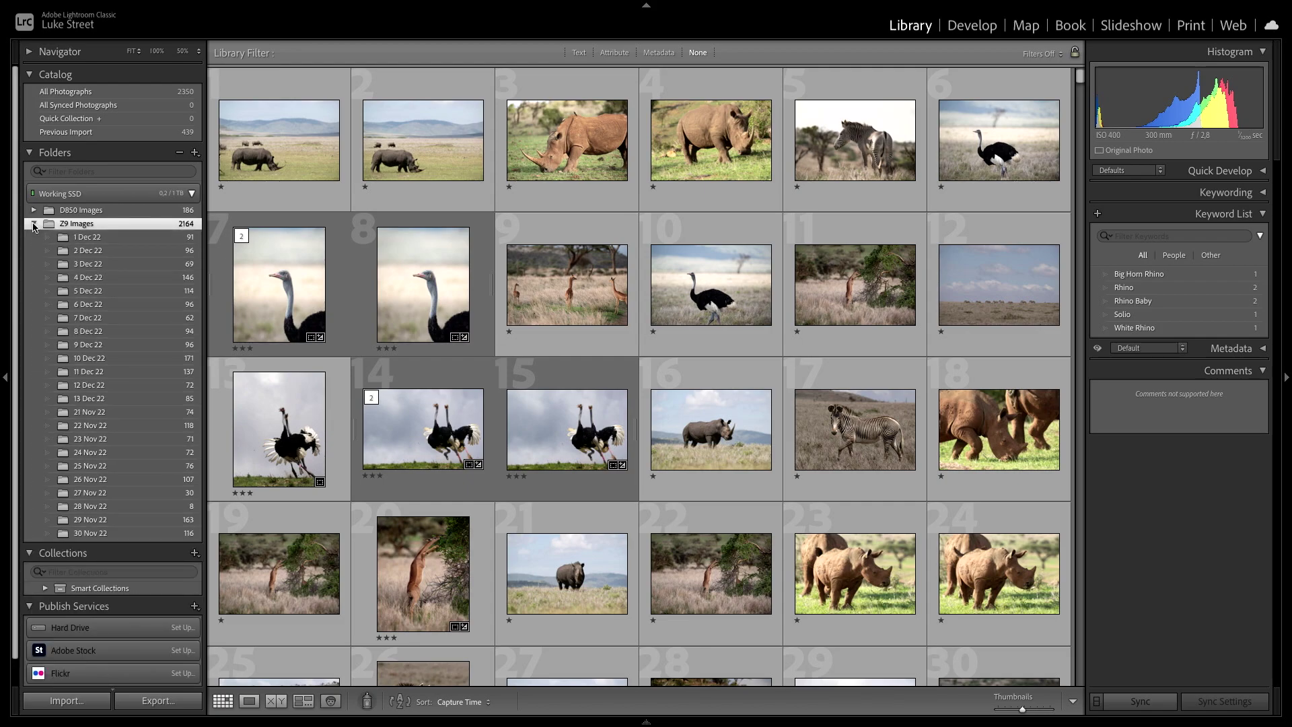
click(34, 224)
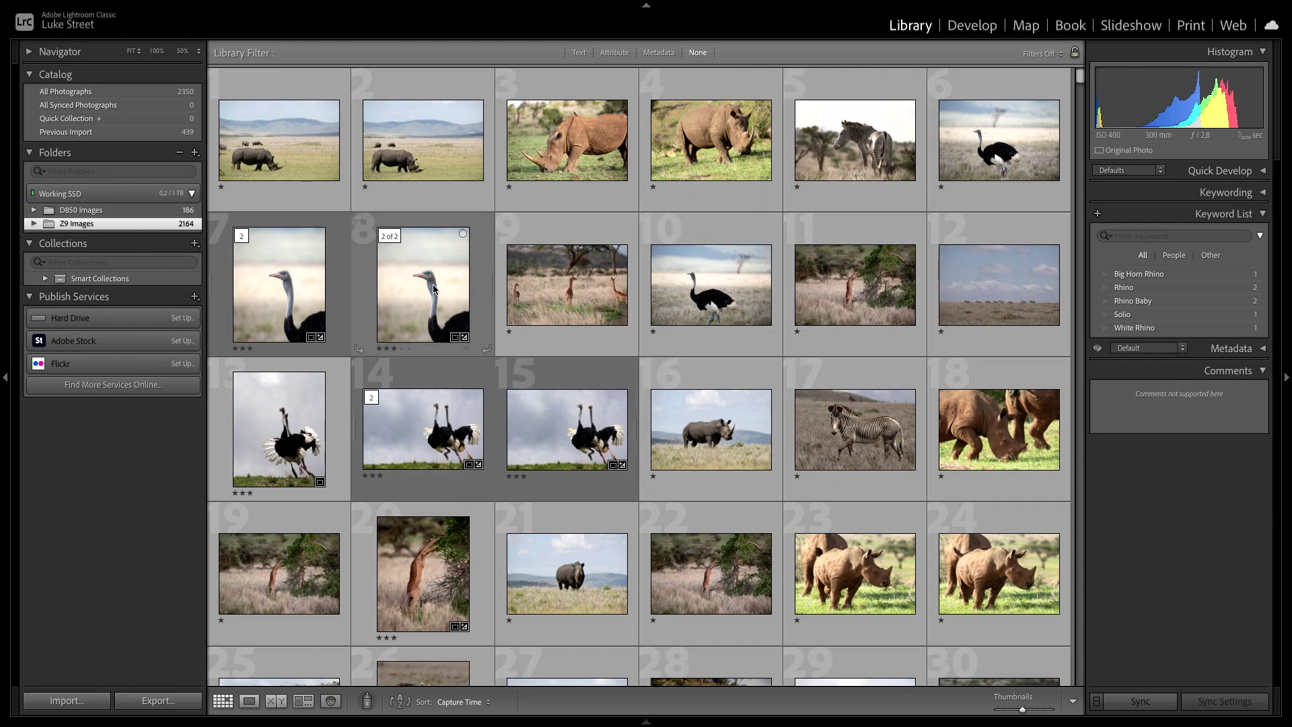
click(443, 180)
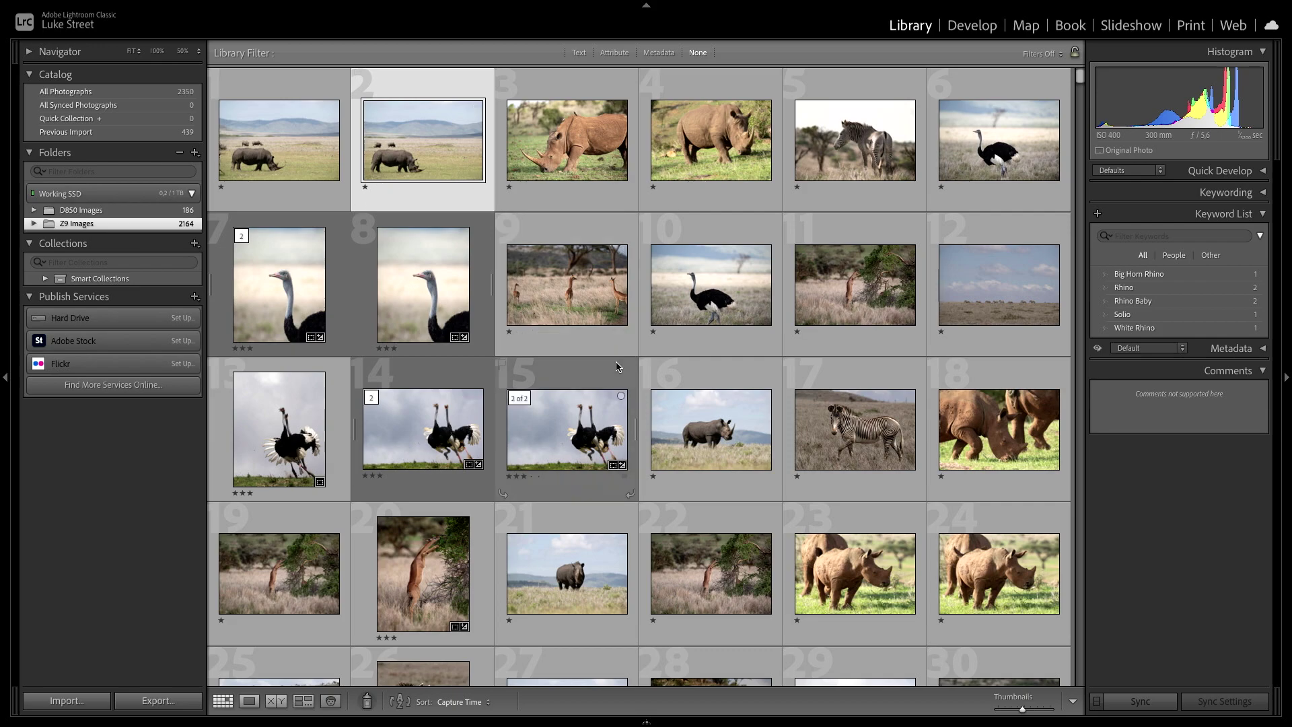
scroll(617, 365, down, 3)
scroll(616, 366, up, 3)
View the rhino photo full size, step through neighbouring photos, and reveal the filmstrip.
double_click(425, 169)
key(g)
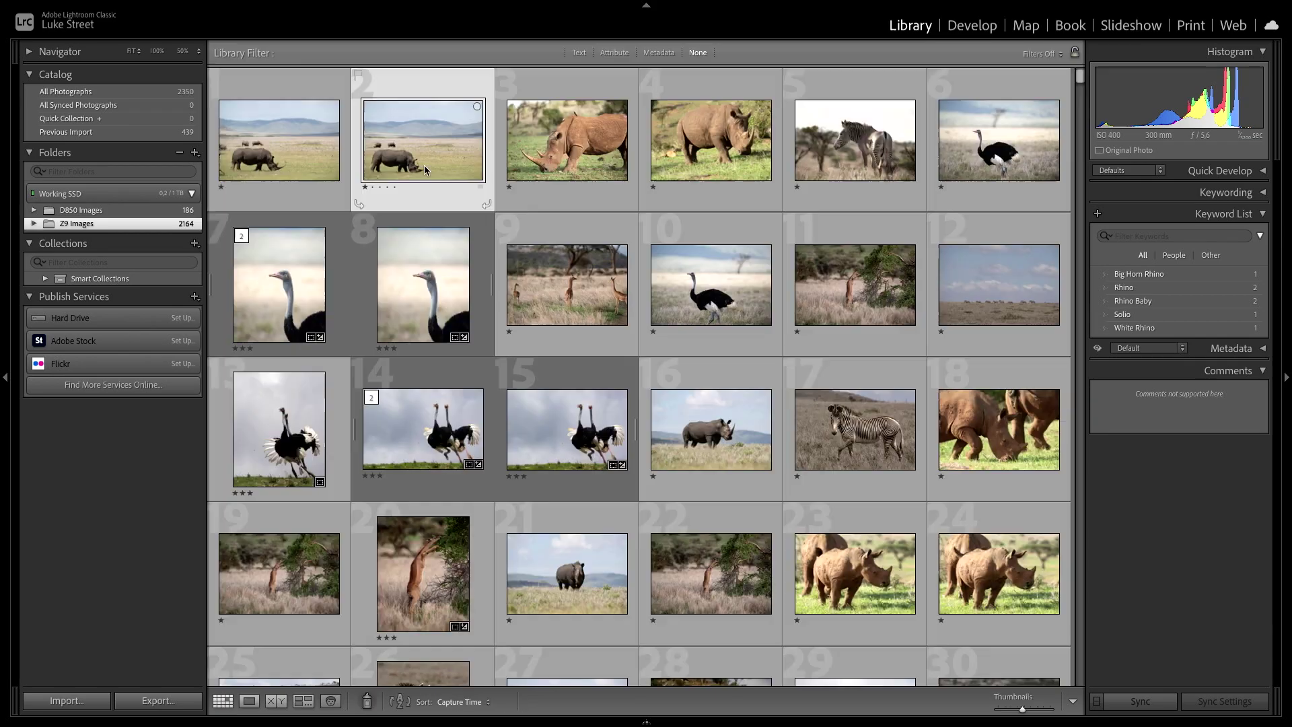
double_click(424, 169)
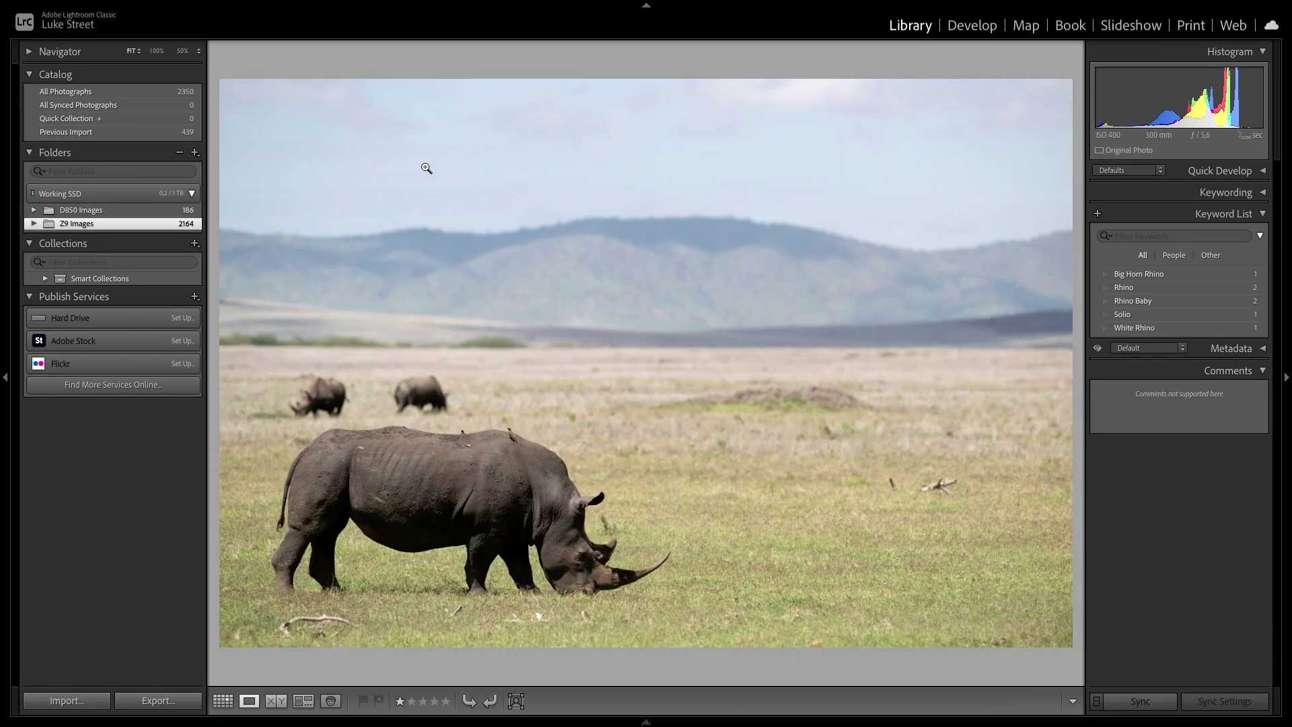
key(g)
double_click(425, 169)
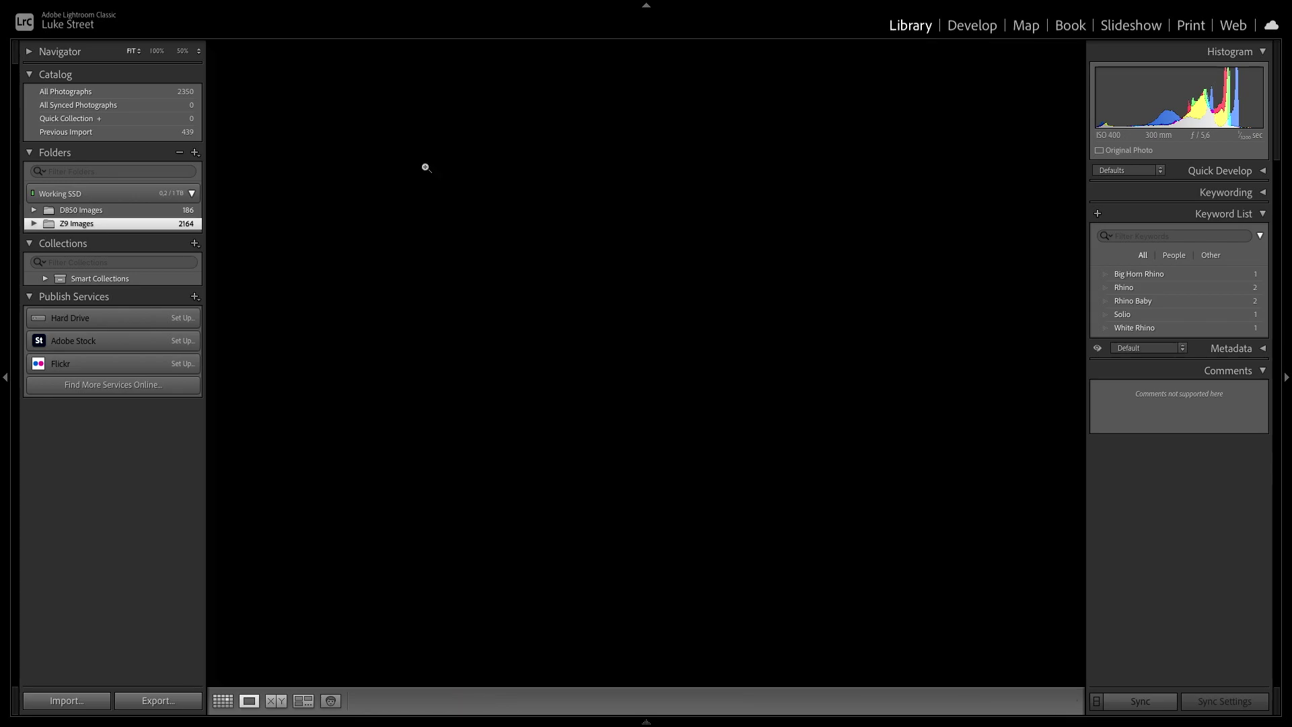
key(Right)
key(Right)
key(Right)
key(Right)
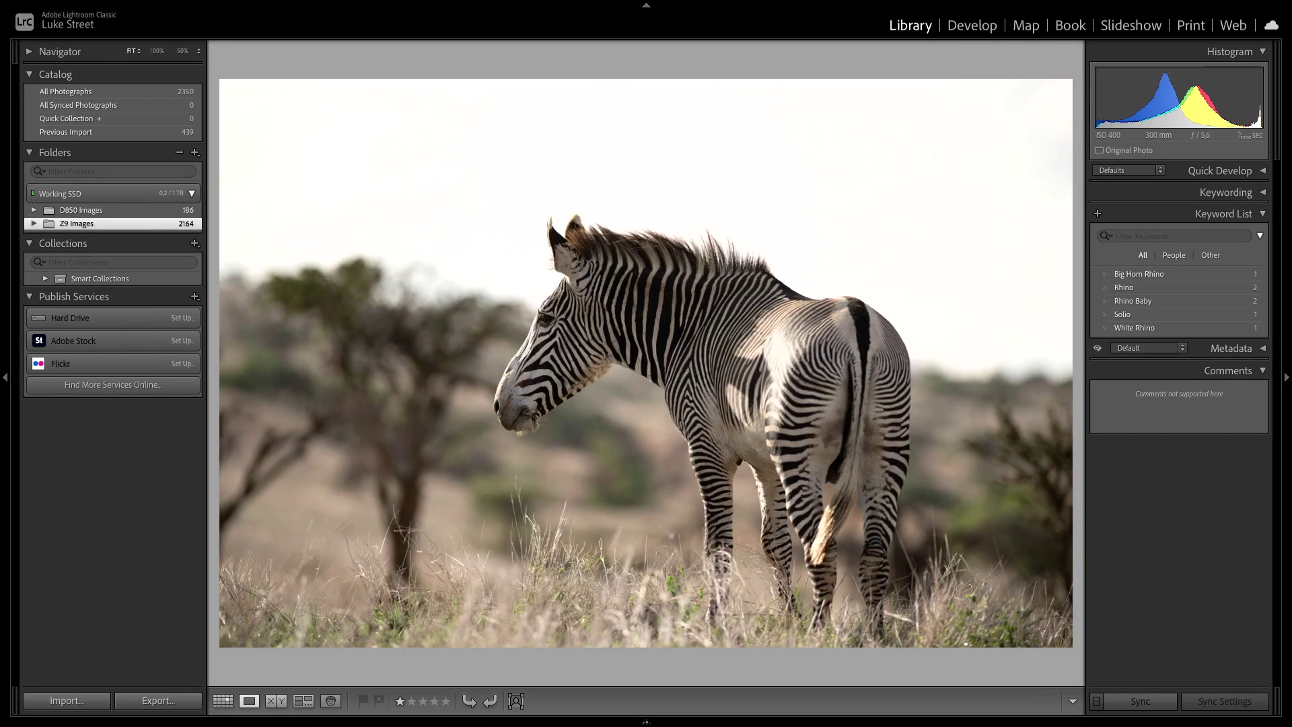
key(Left)
key(Left)
key(Left)
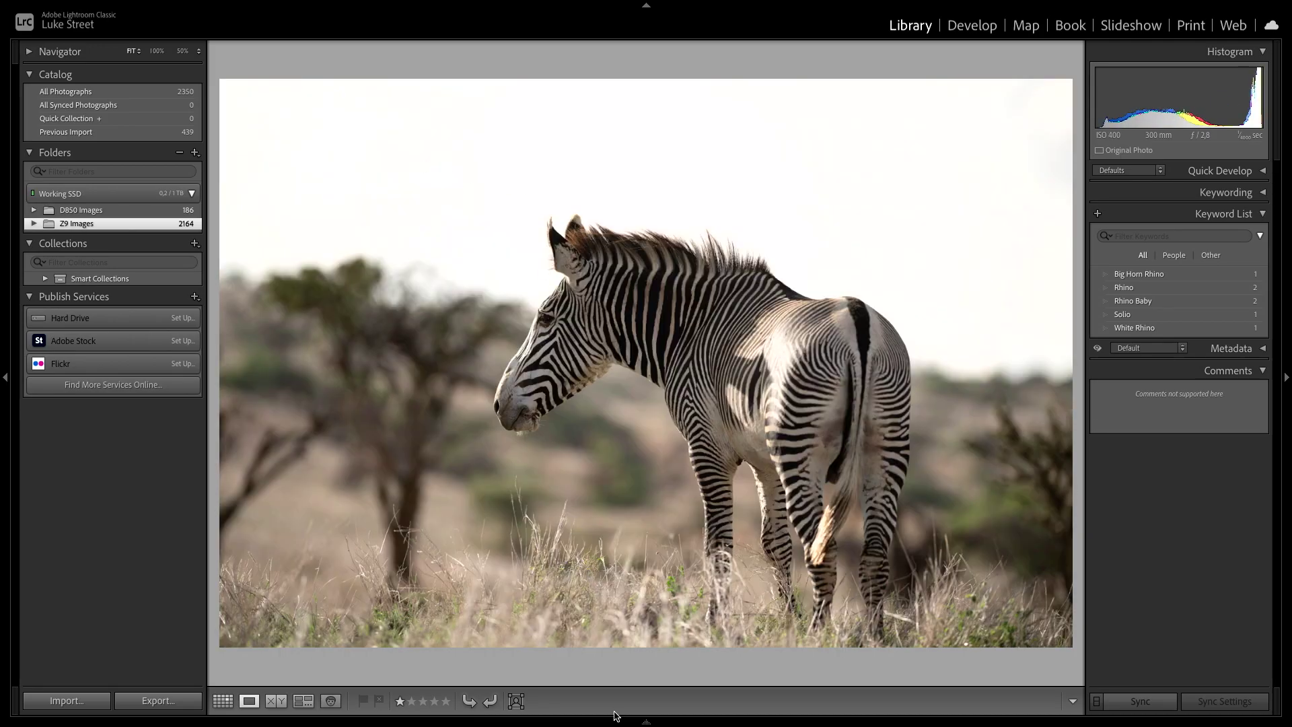
click(614, 722)
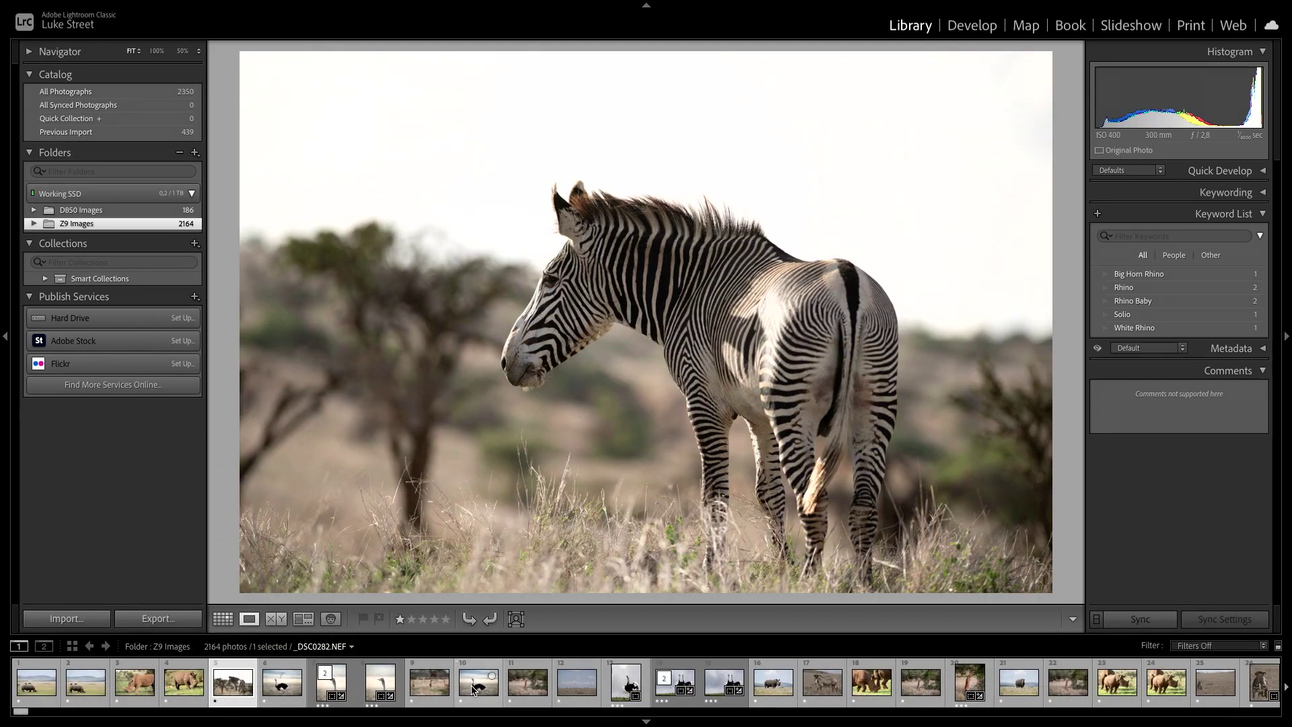
scroll(473, 690, down, 10)
scroll(474, 690, up, 3)
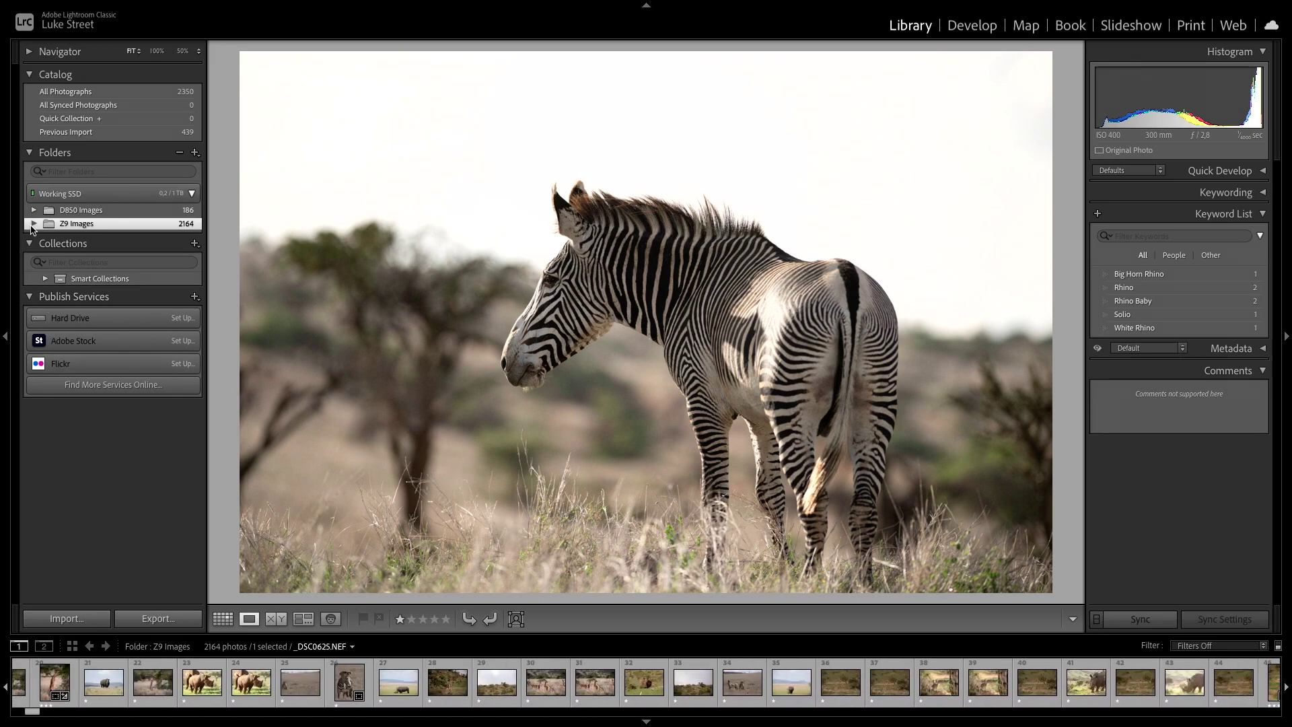
Show the 1 Dec 22 folder's thumbnails, enlarge the leopard photo, and open it in Develop.
click(34, 223)
click(79, 236)
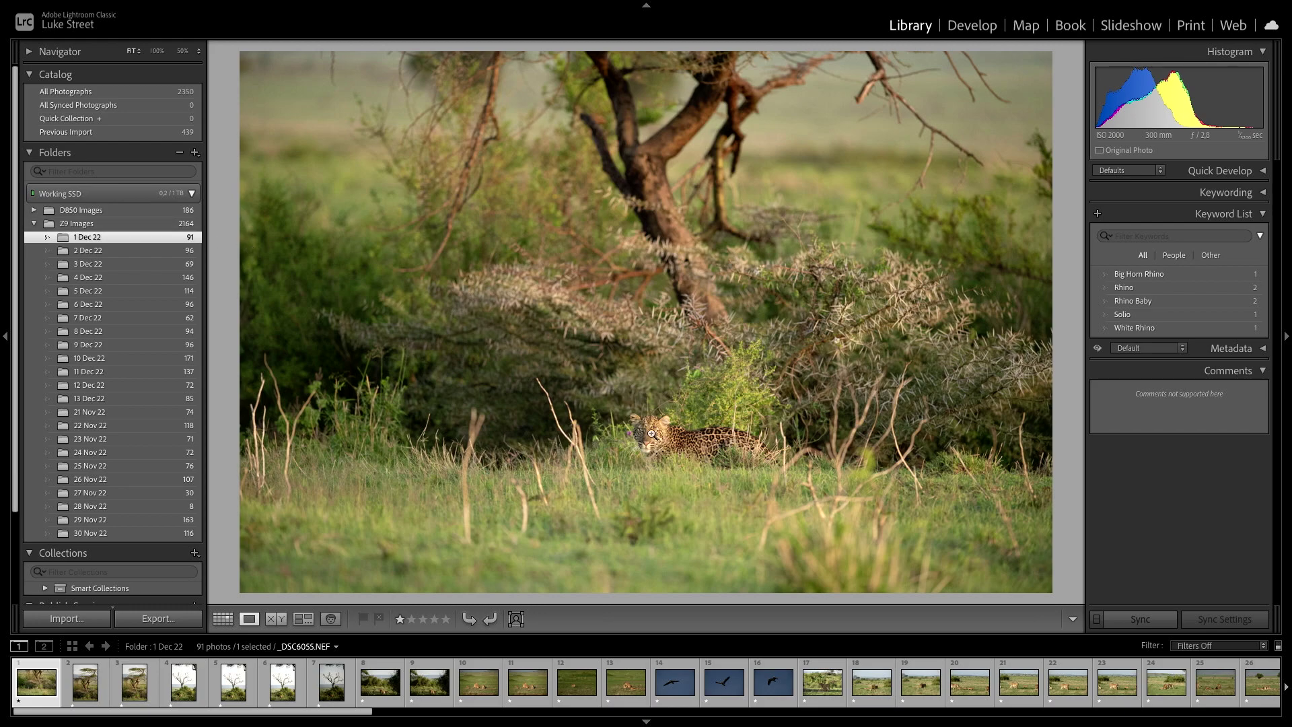
key(g)
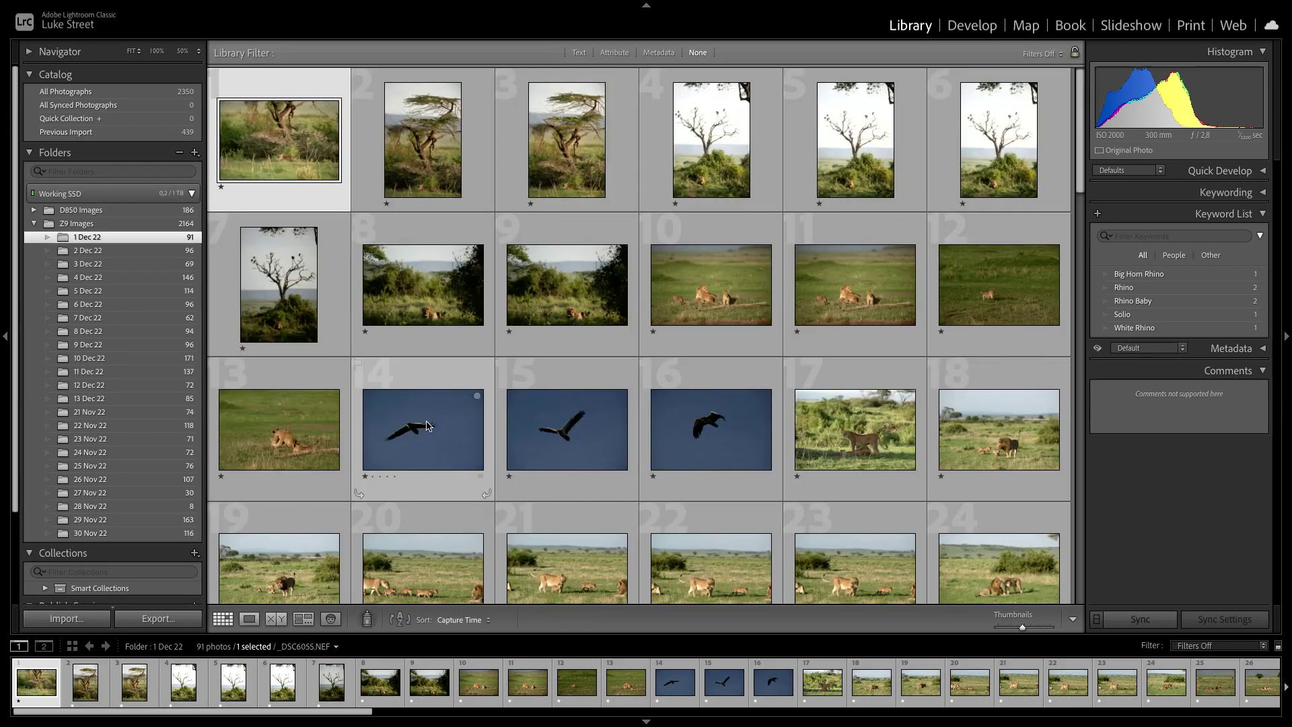
scroll(569, 286, down, 15)
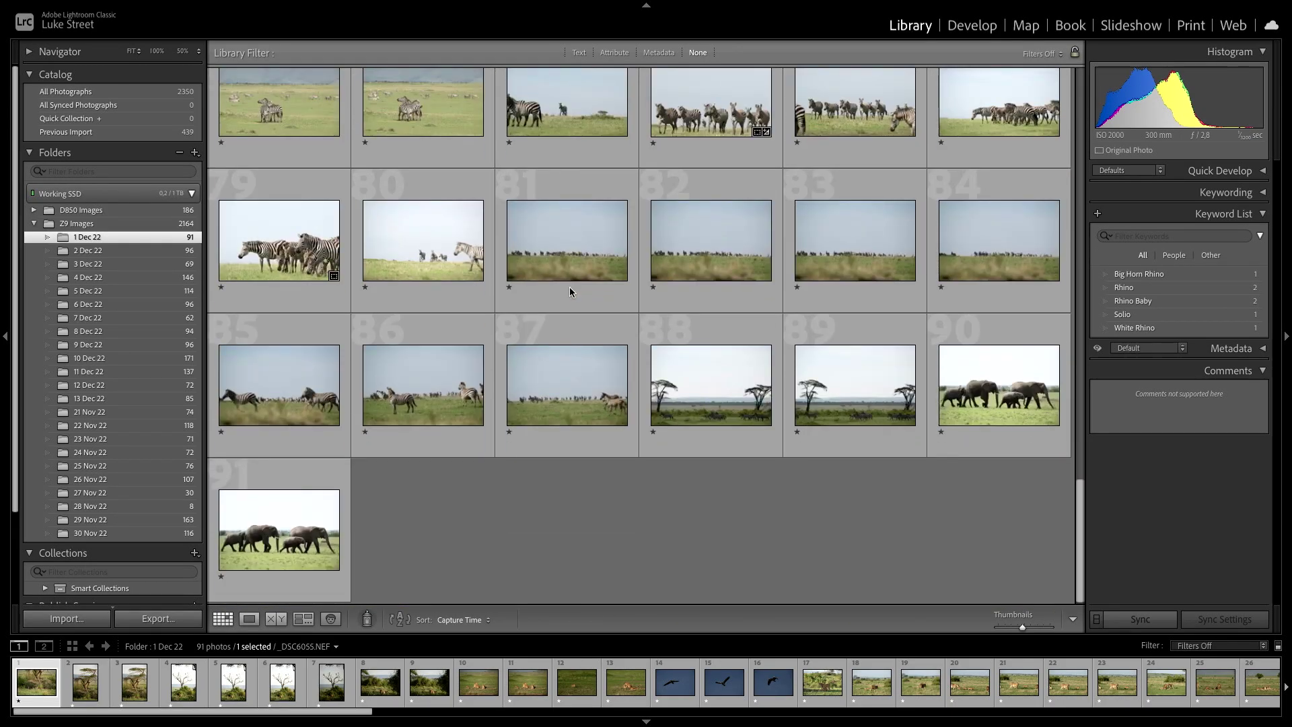
scroll(569, 287, up, 15)
scroll(569, 292, down, 12)
scroll(569, 292, up, 3)
scroll(569, 292, up, 12)
key(e)
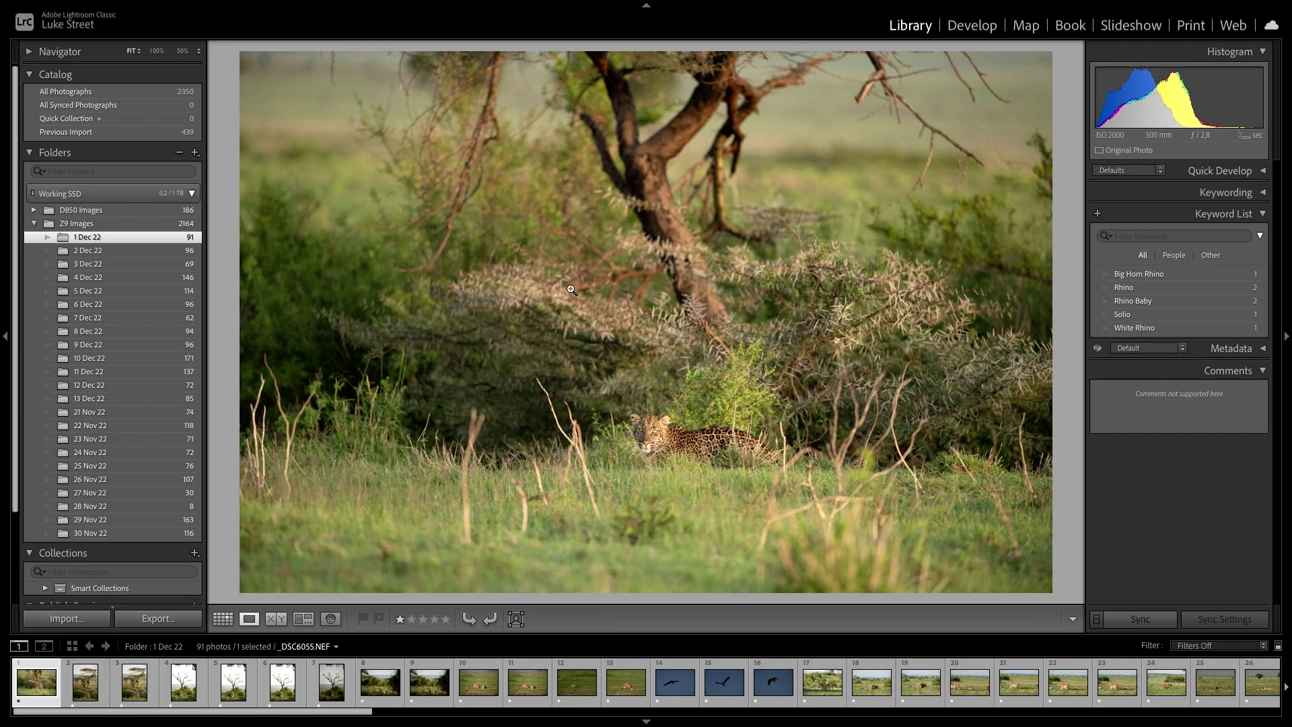
key(d)
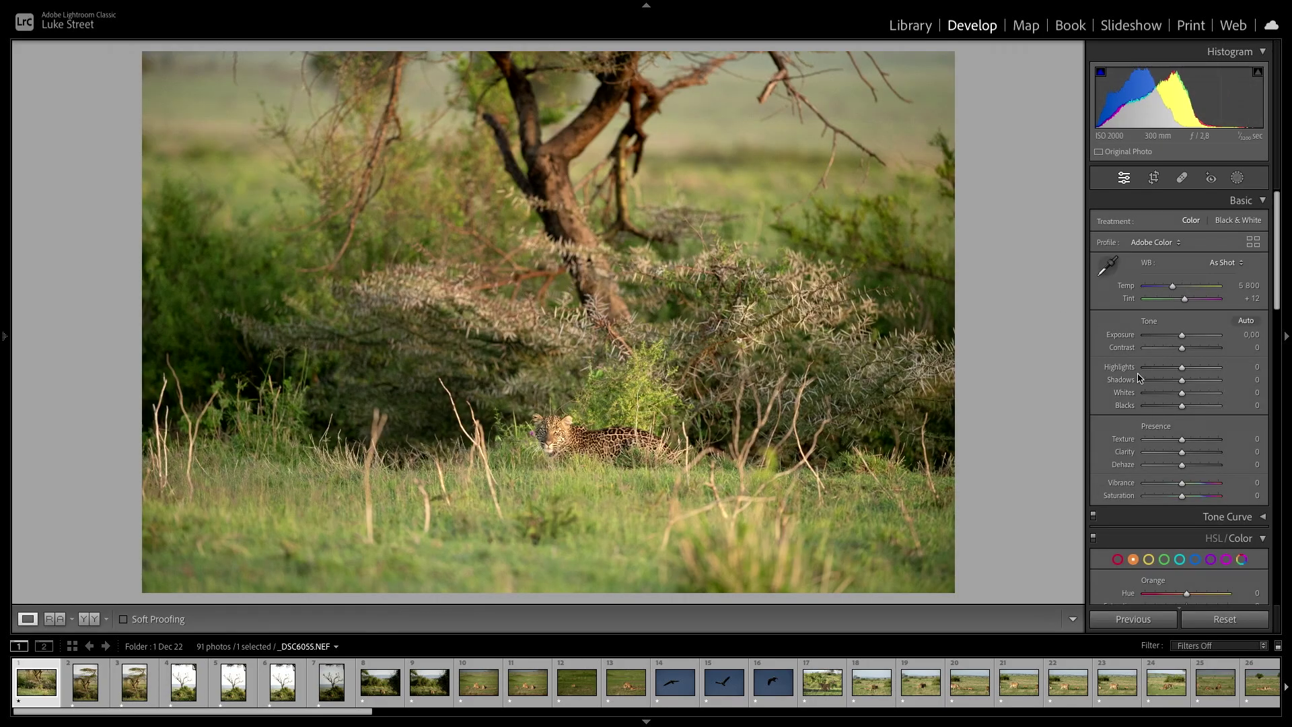
Go back to Library, view the leopard photo large, and select the whole Z9 Images folder.
click(931, 28)
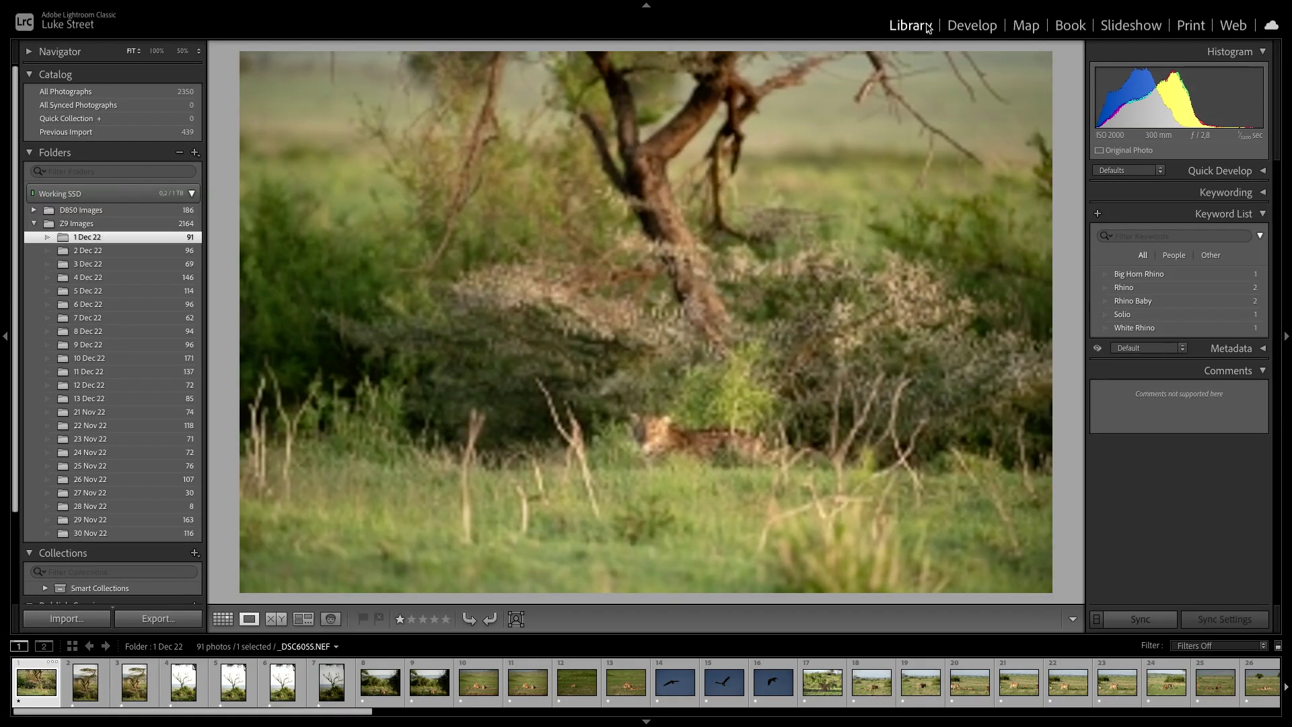
click(963, 30)
click(918, 27)
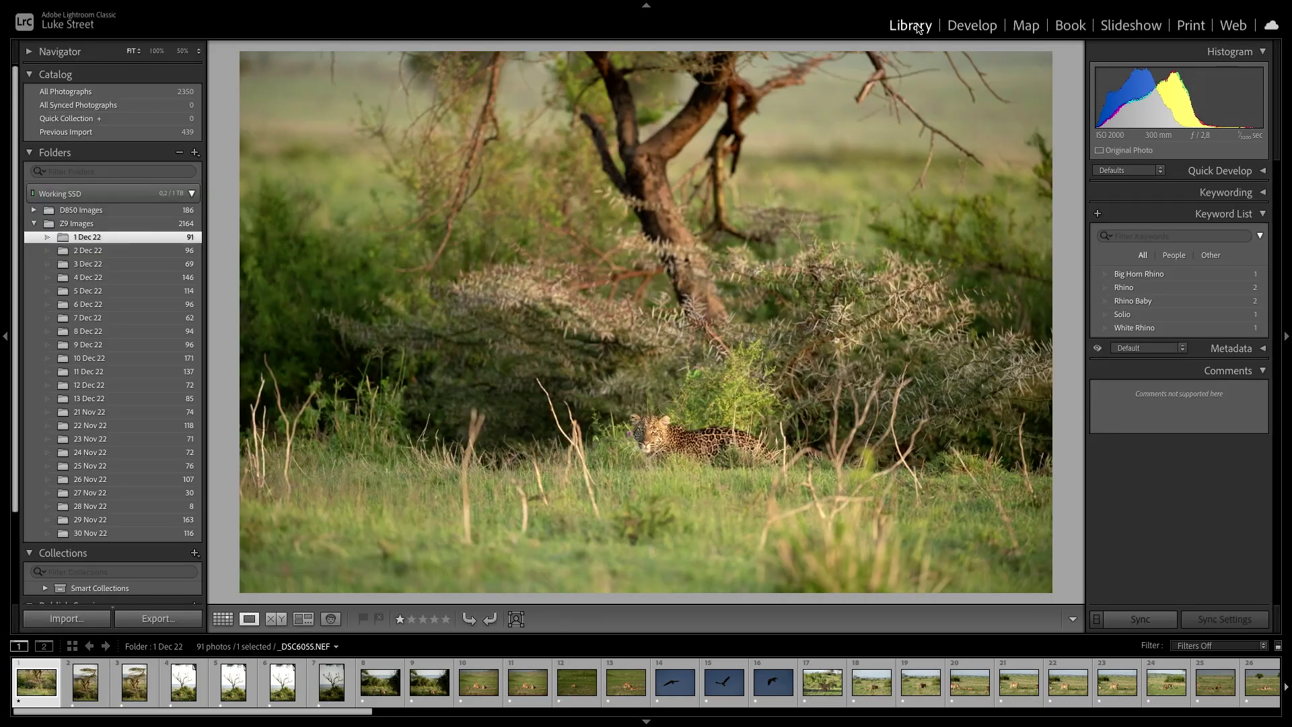
key(g)
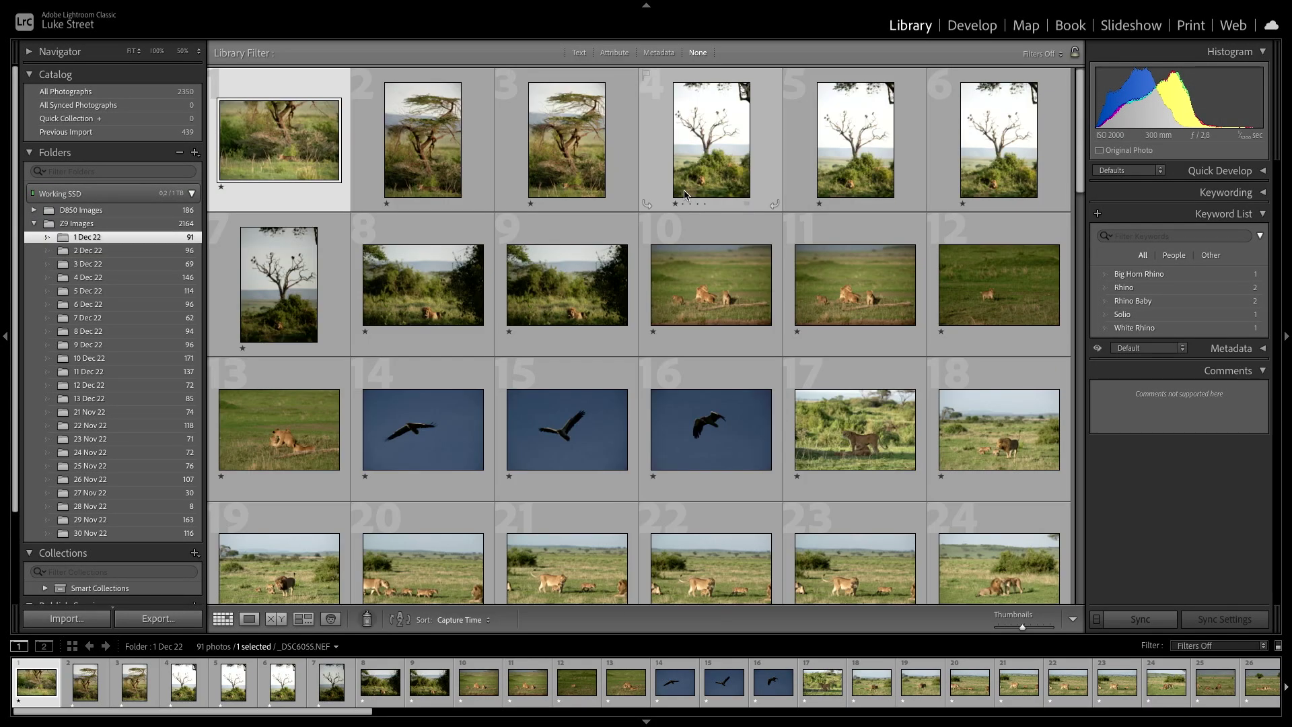
key(e)
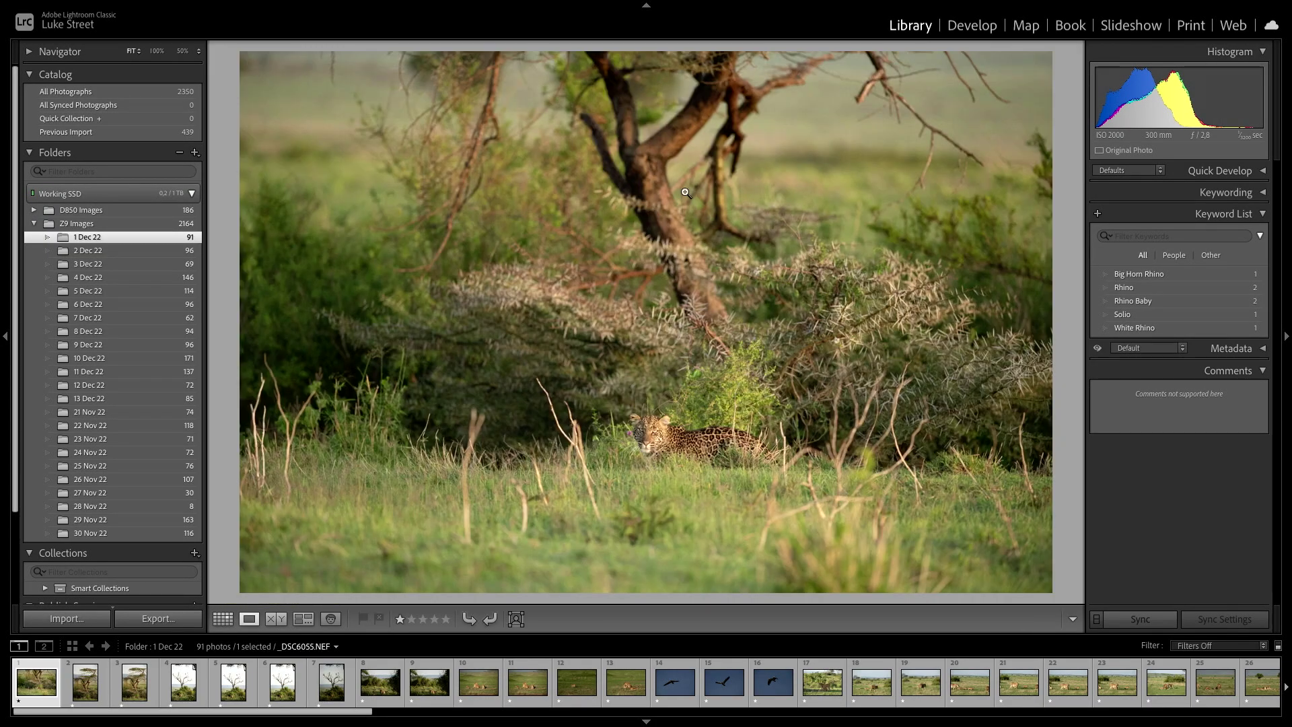
click(34, 224)
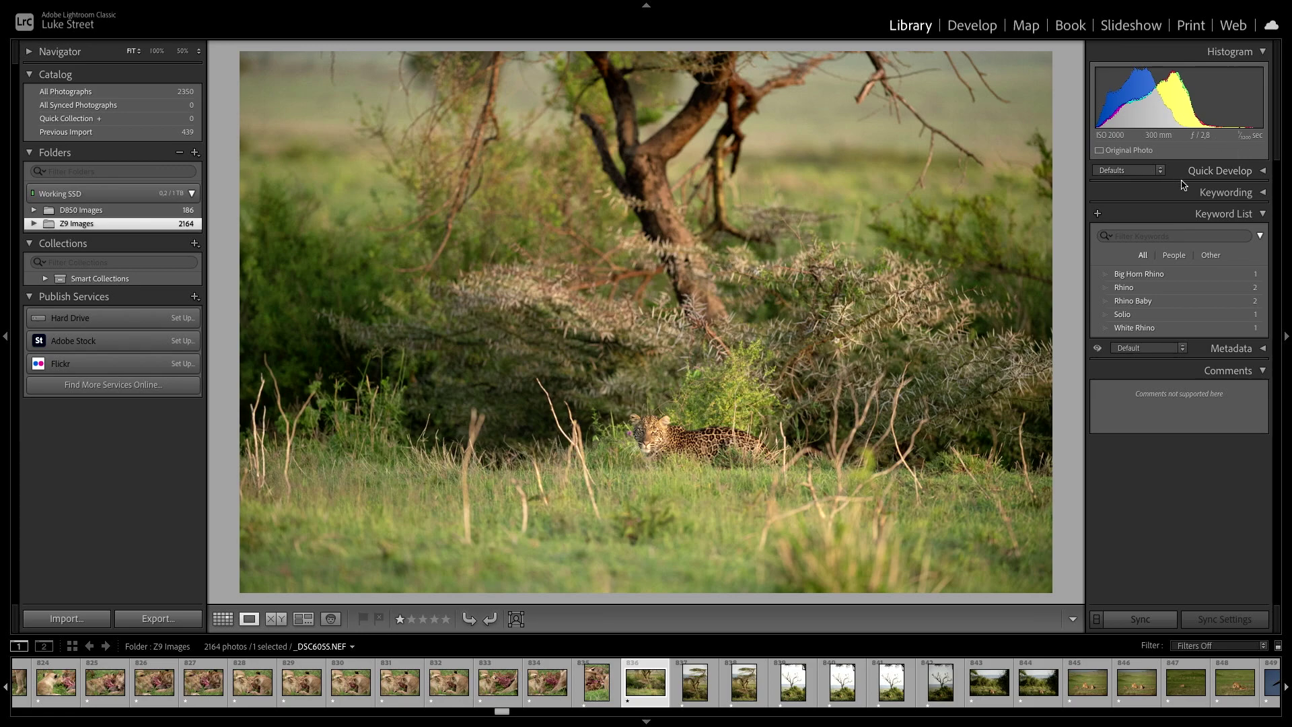
Try the Keywording, Keyword List and Quick Develop panels, leaving Keywording open with its tag box active.
click(1262, 193)
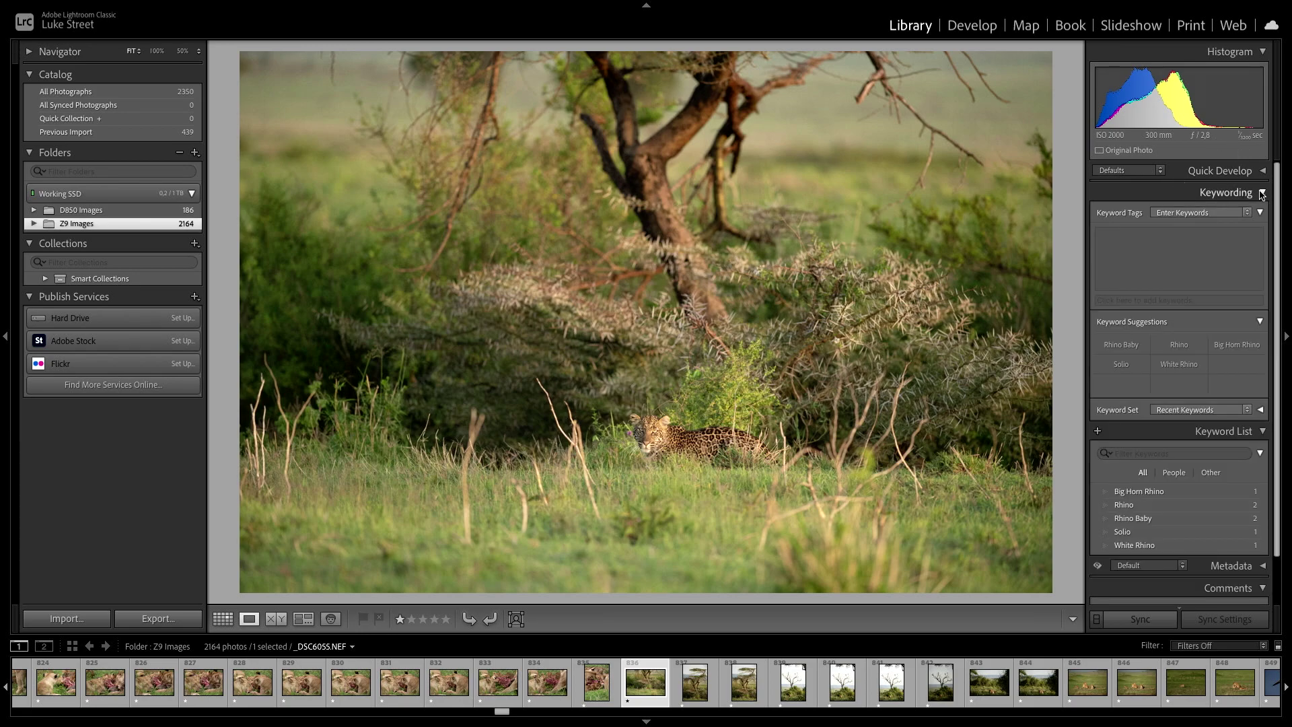
click(1262, 193)
click(1262, 214)
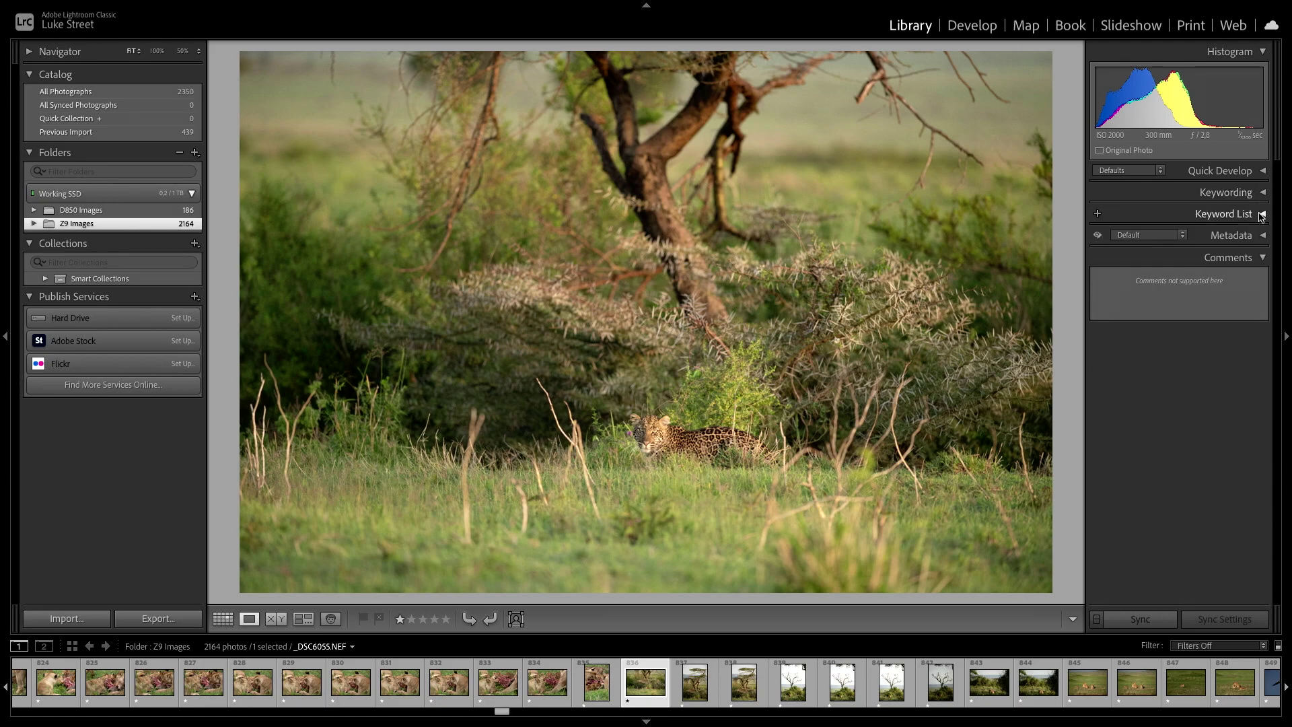
click(1262, 214)
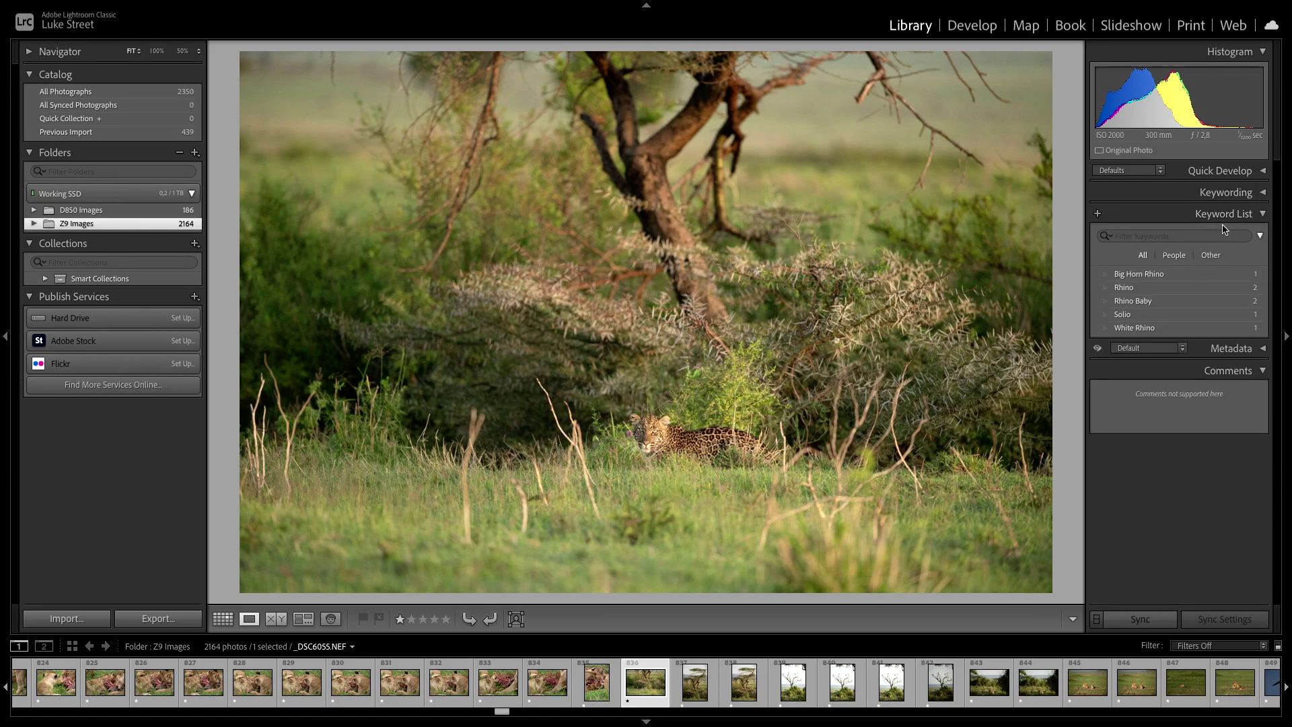
click(1264, 171)
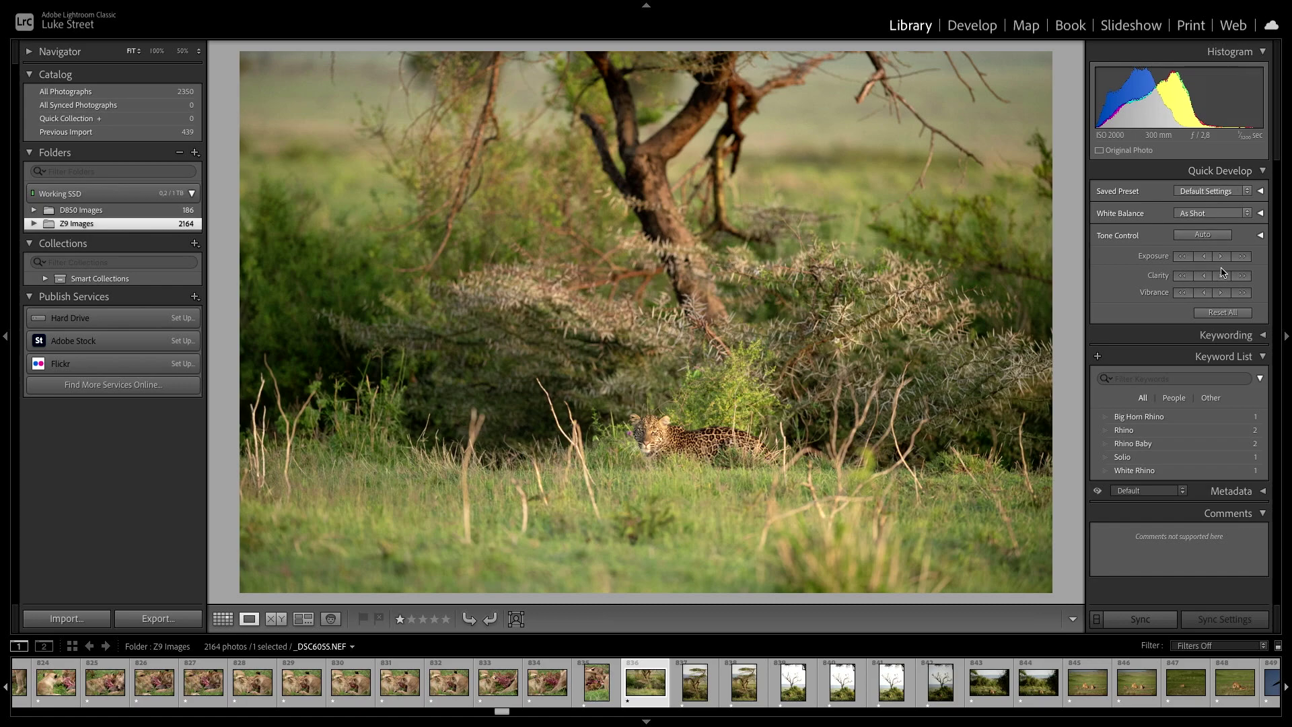
click(1261, 195)
click(1262, 196)
click(1263, 171)
click(1263, 193)
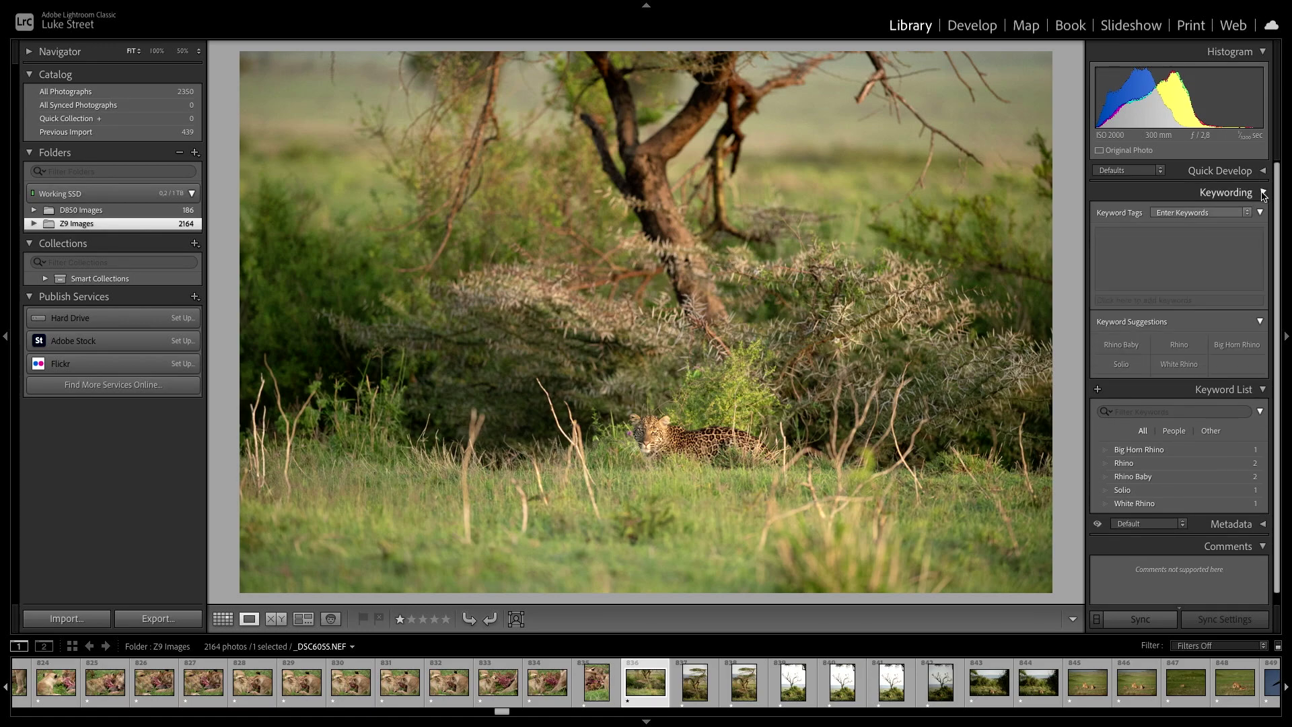
click(1180, 250)
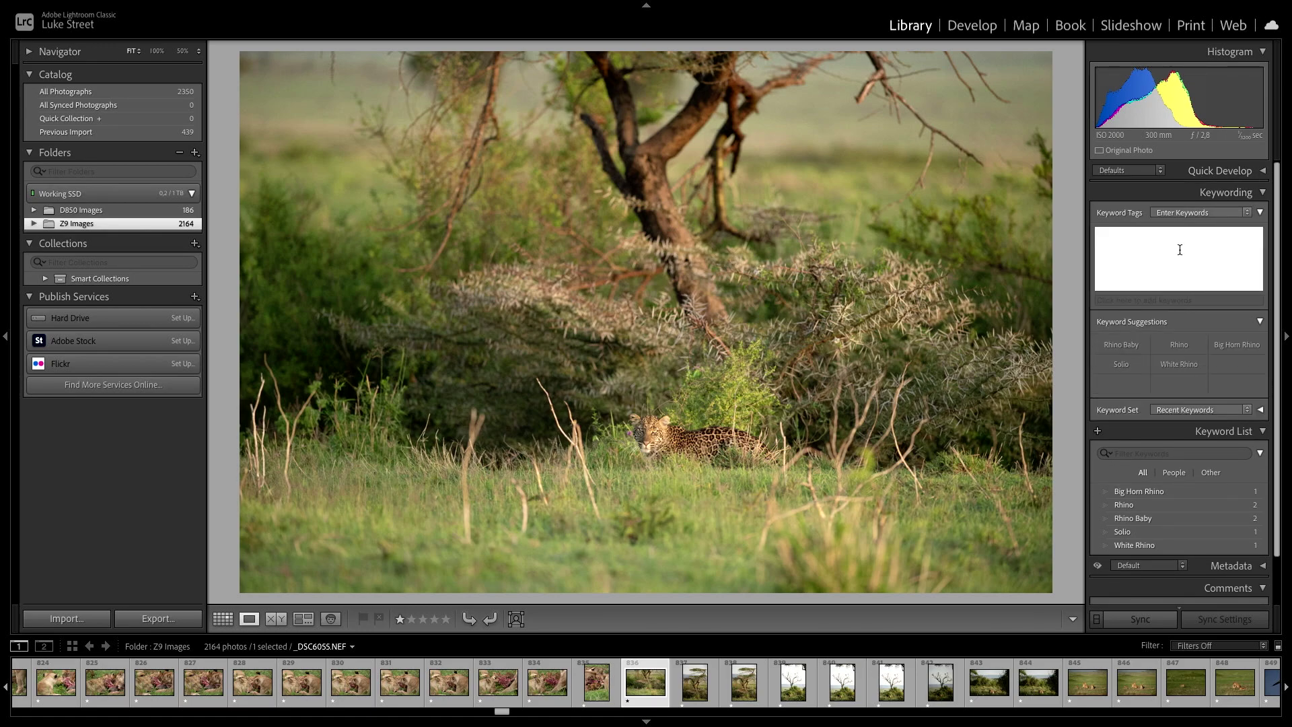
Add the keywords 'leopard' and 'northern serengeti' in the Keywording panel's add-keywords field.
click(1148, 293)
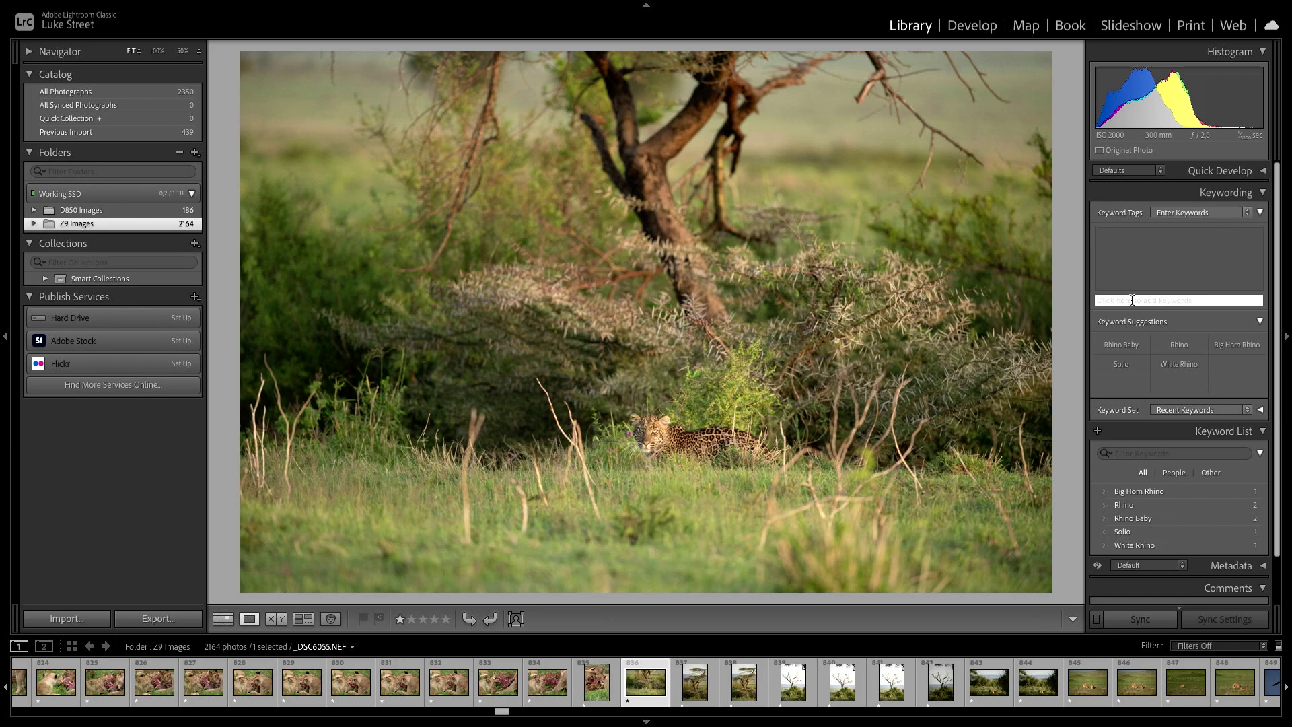
click(1132, 301)
text(leopard)
key(Return)
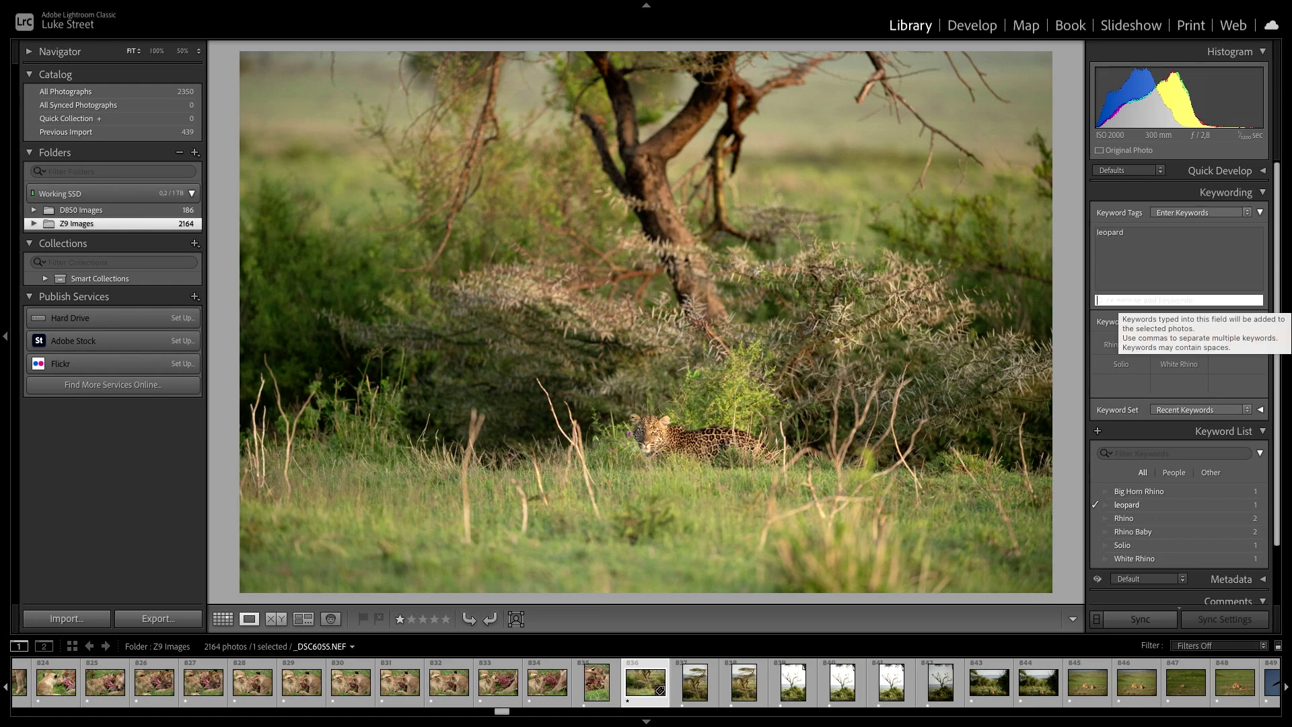
text(northern se)
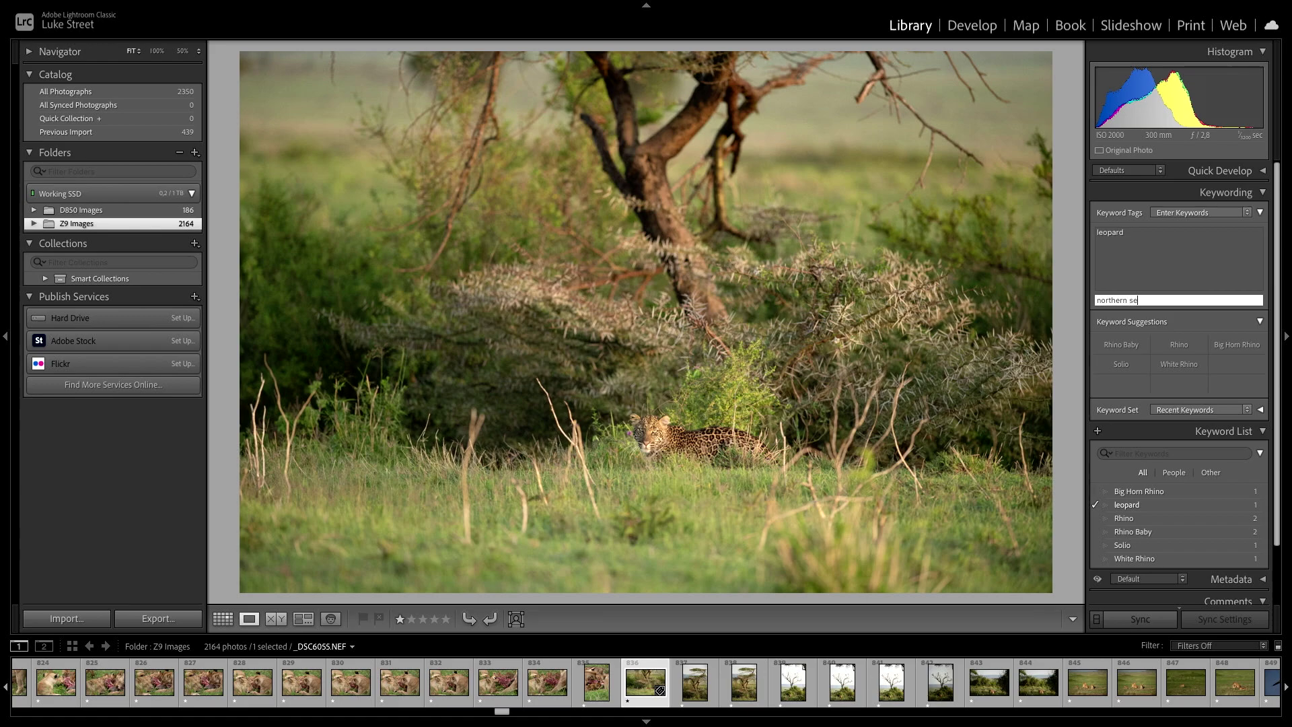
text(rengeti)
key(Return)
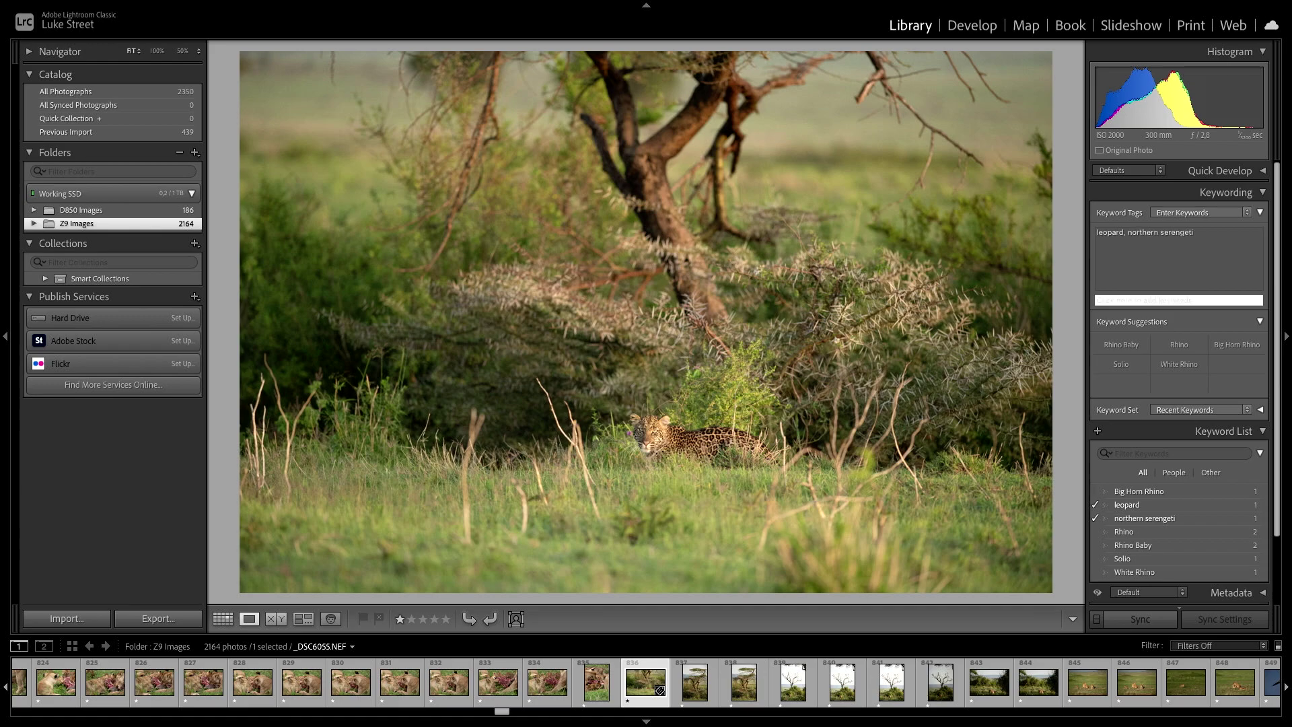
scroll(1162, 474, down, 3)
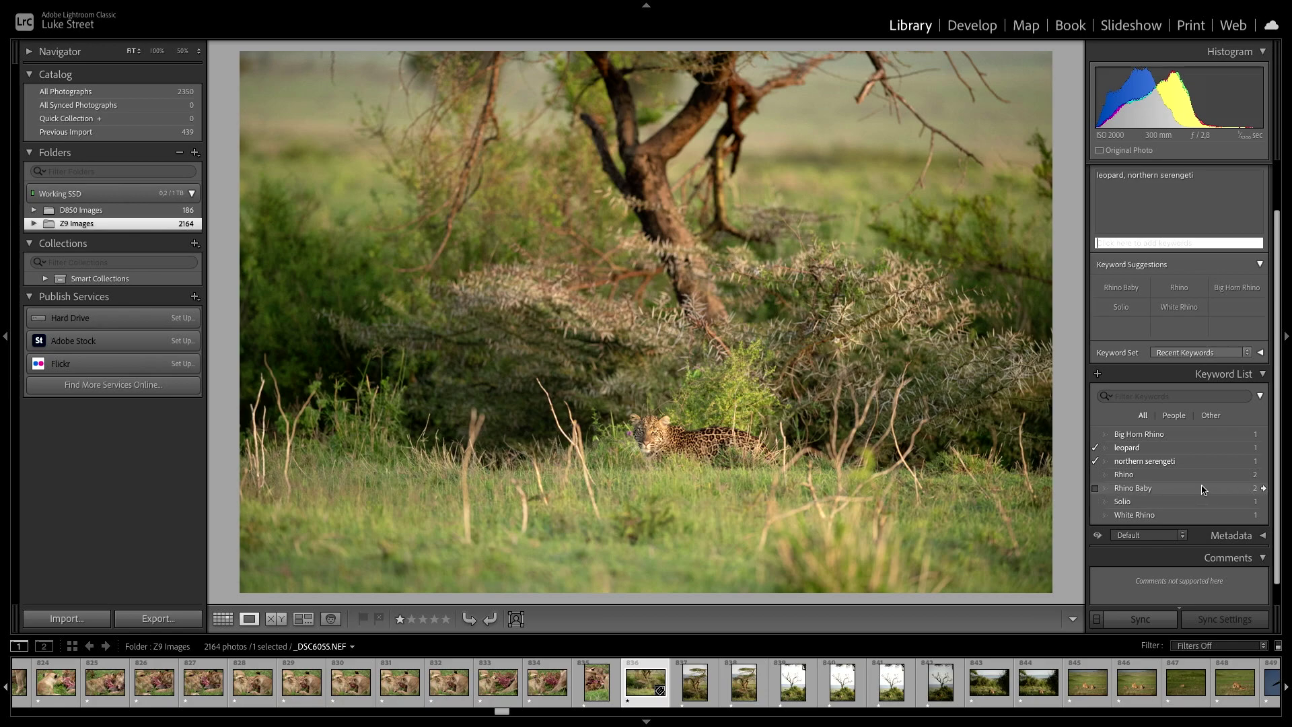
Filter by the Rhino Baby keyword, view both rhino photos, then filter by the leopard keyword instead.
click(1265, 489)
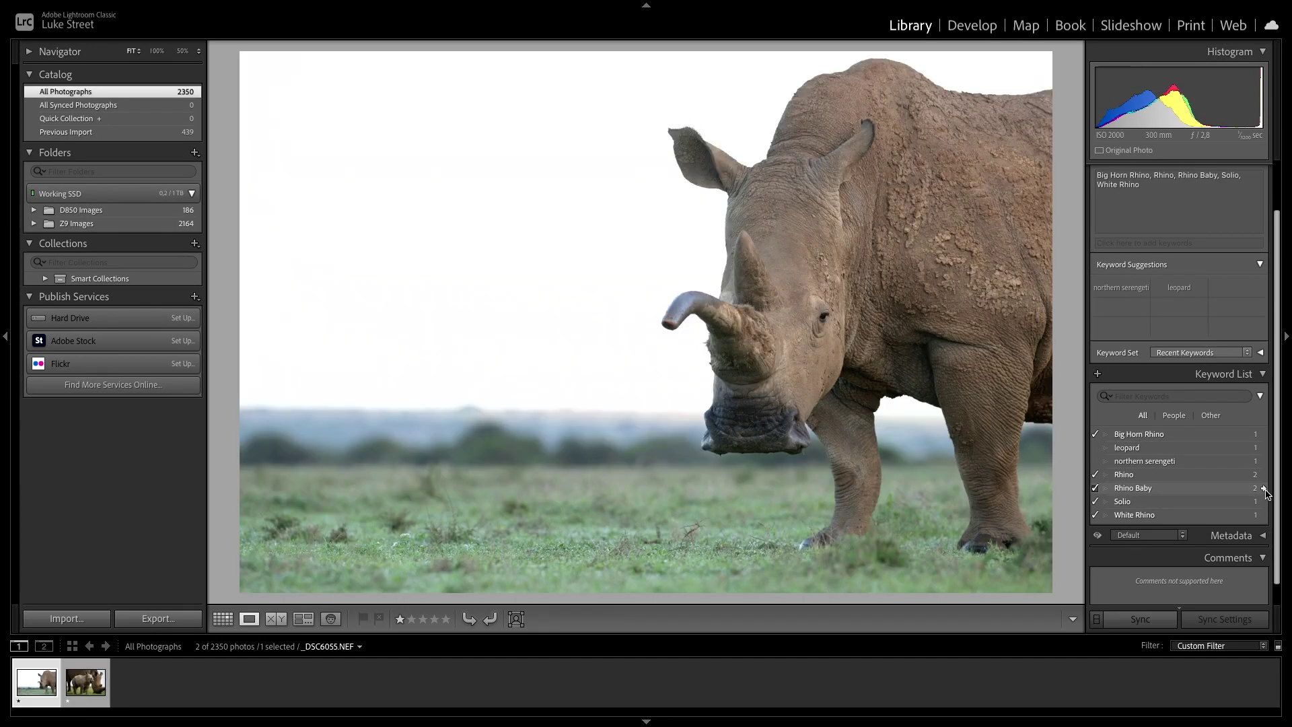
click(86, 673)
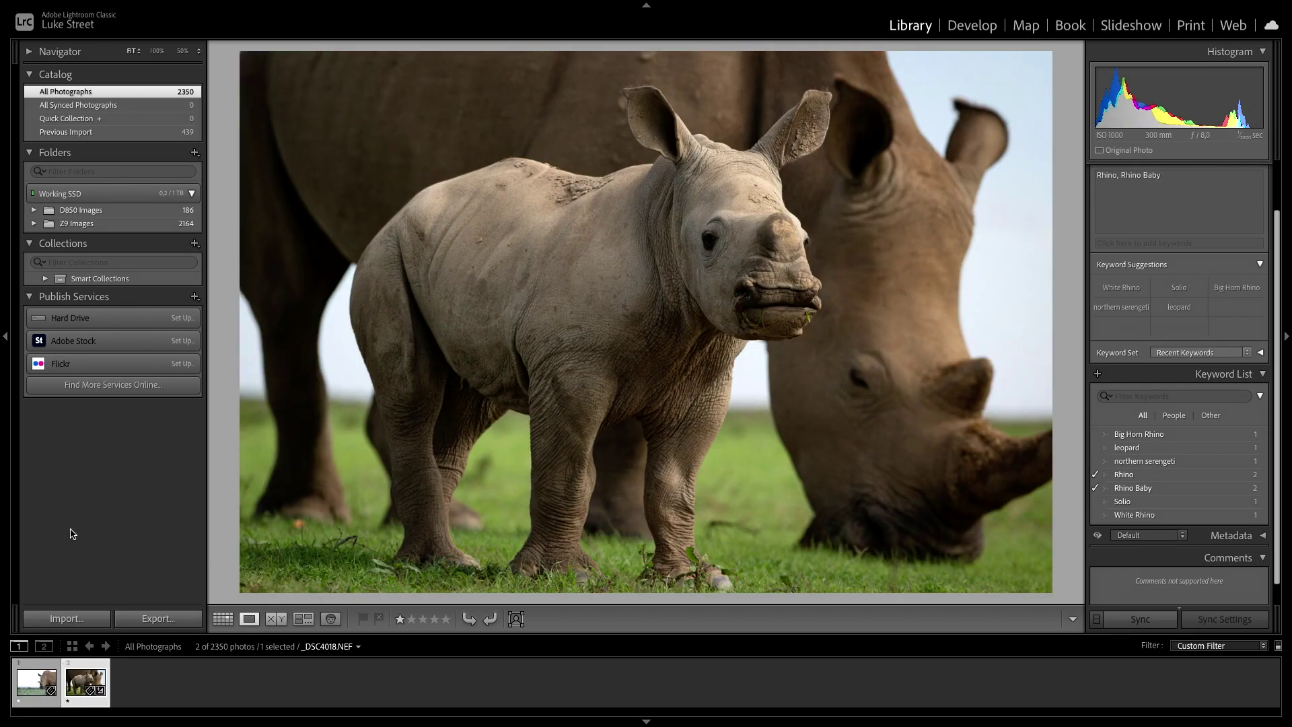
click(26, 681)
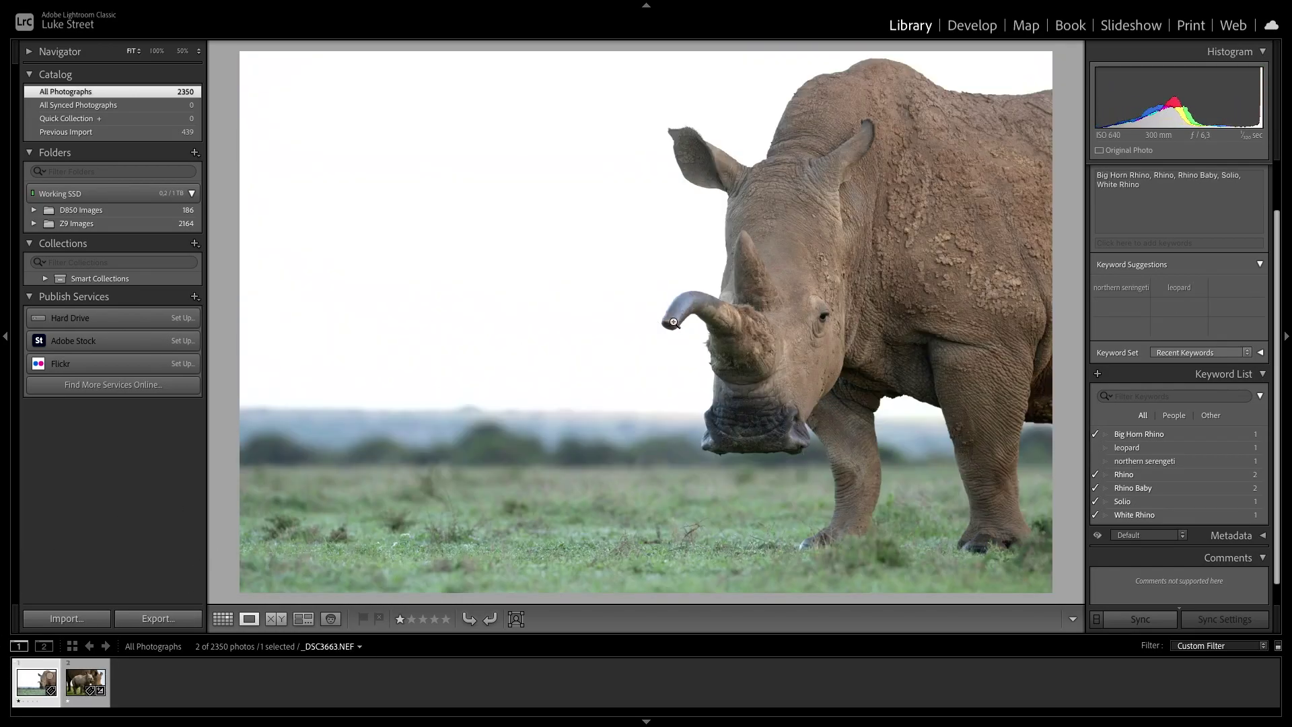
click(81, 685)
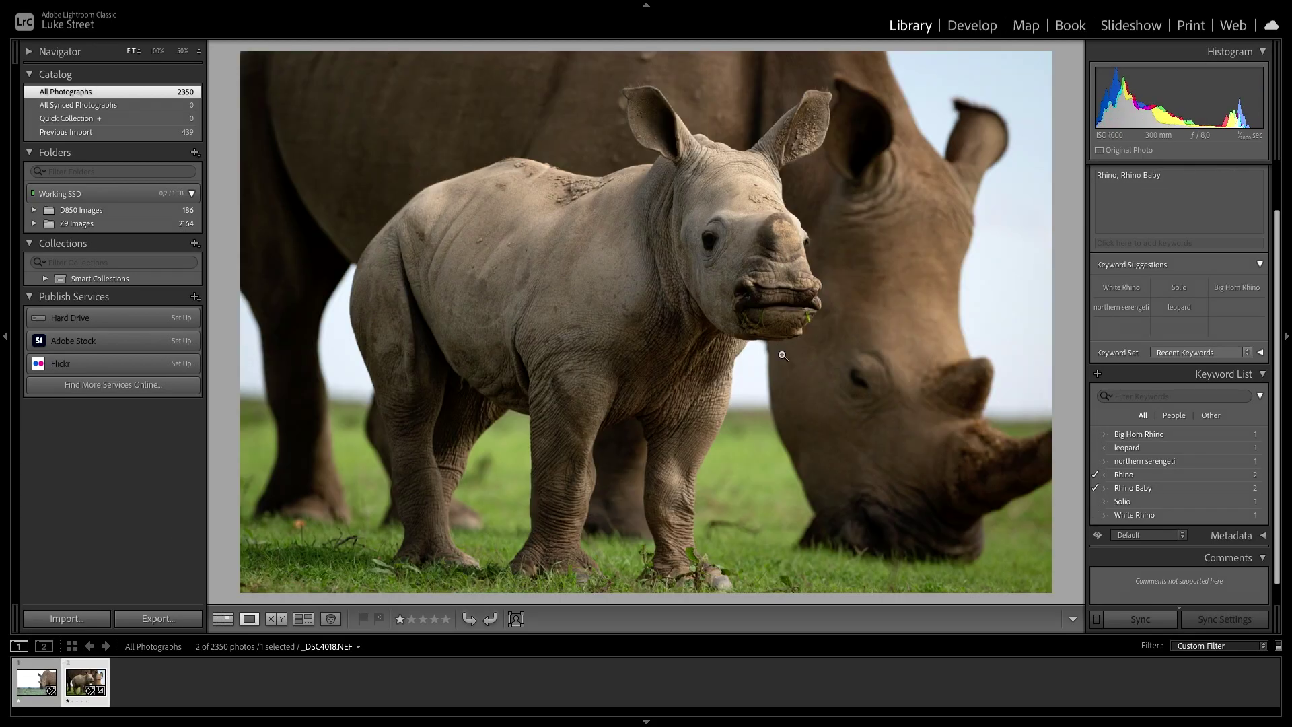
click(1264, 448)
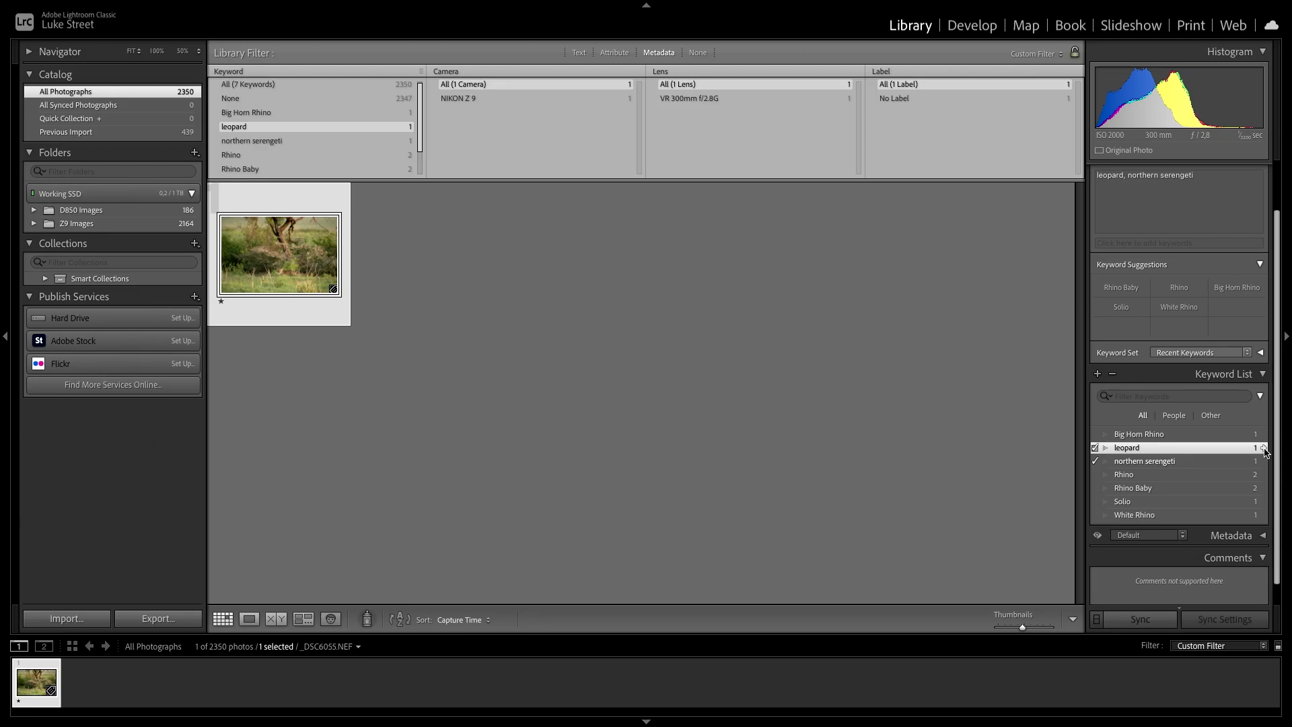
Collapse the Keyword List and Keywording panels and select the Z9 Images folder to drop the leopard filter.
key(e)
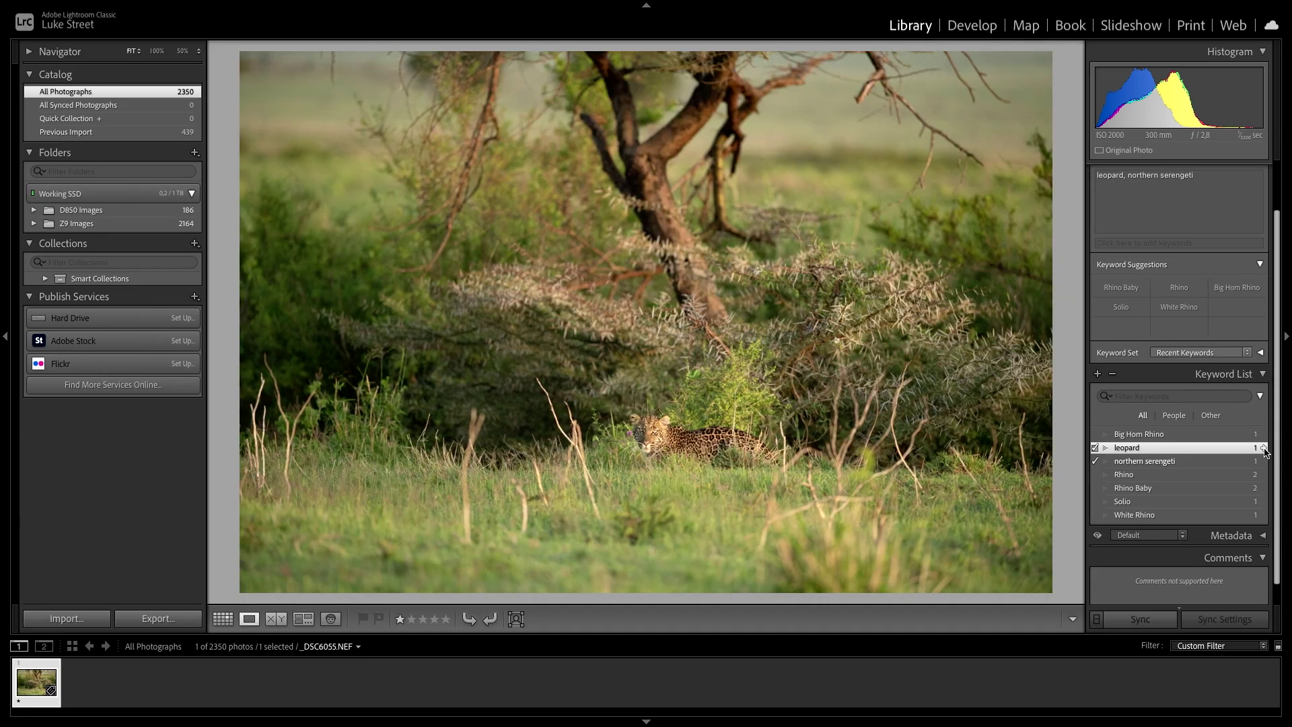
key(g)
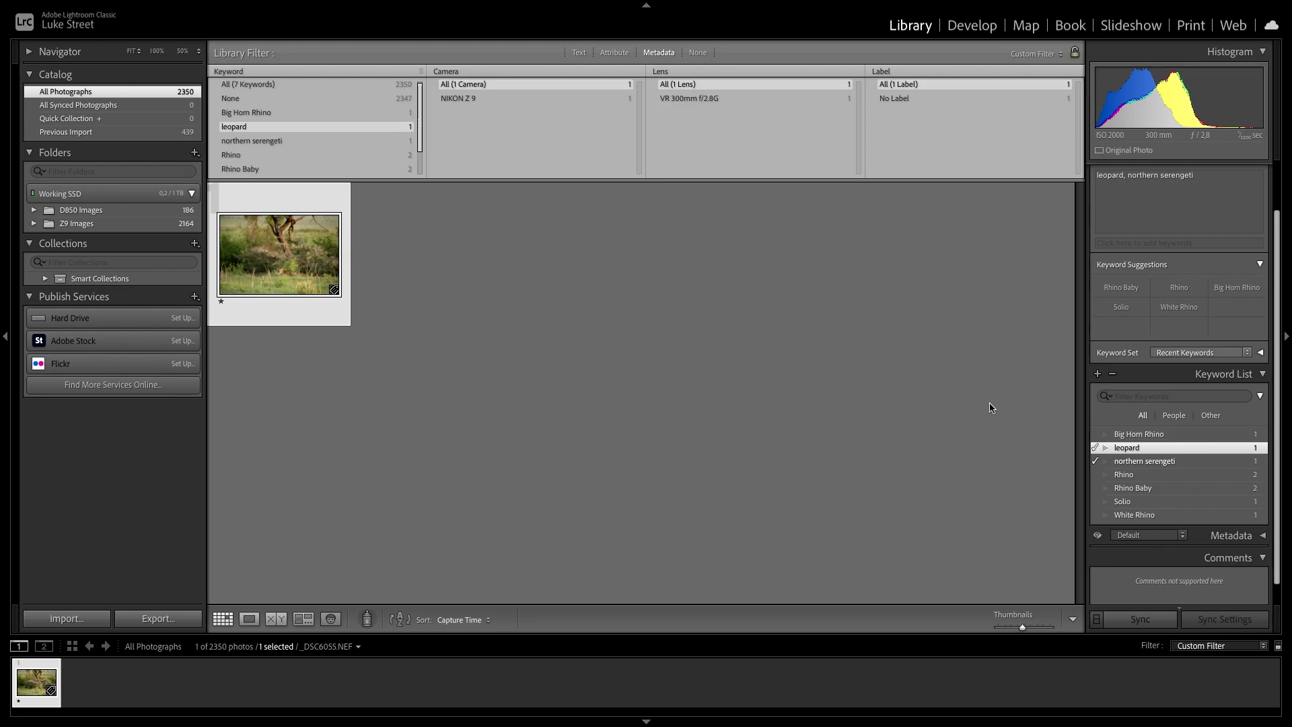
click(1265, 374)
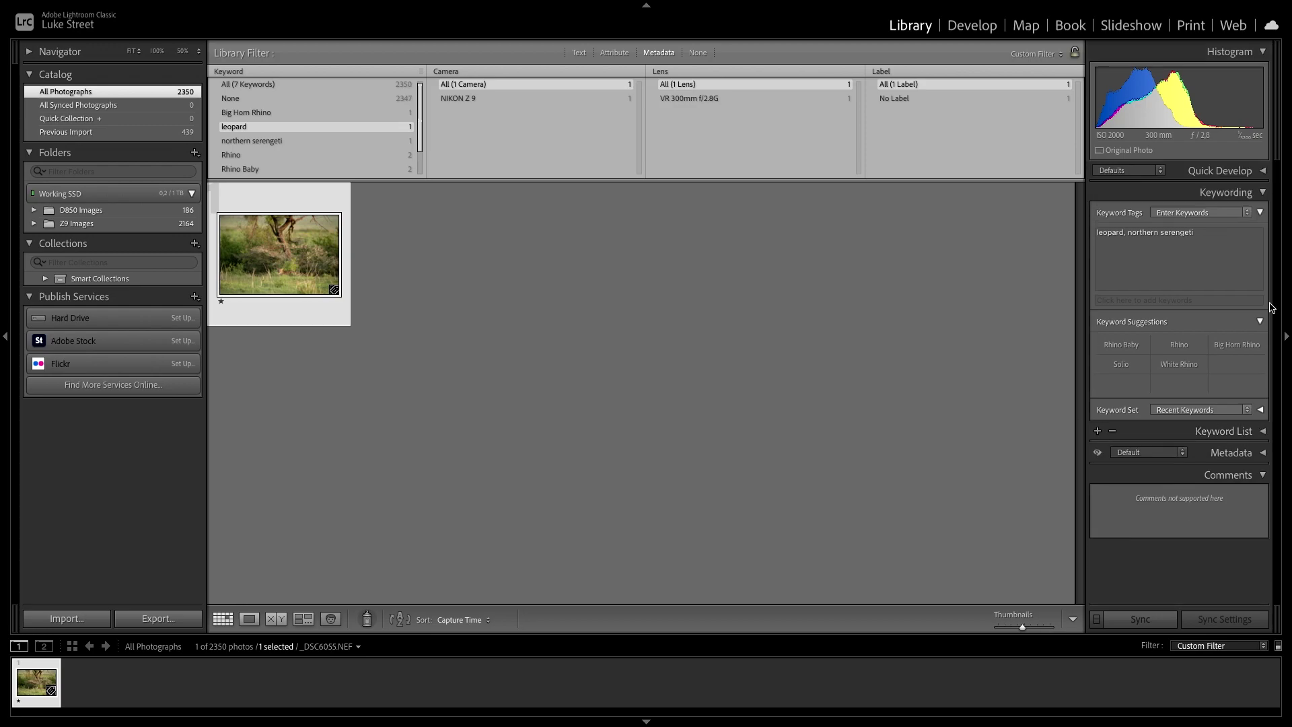
click(1263, 193)
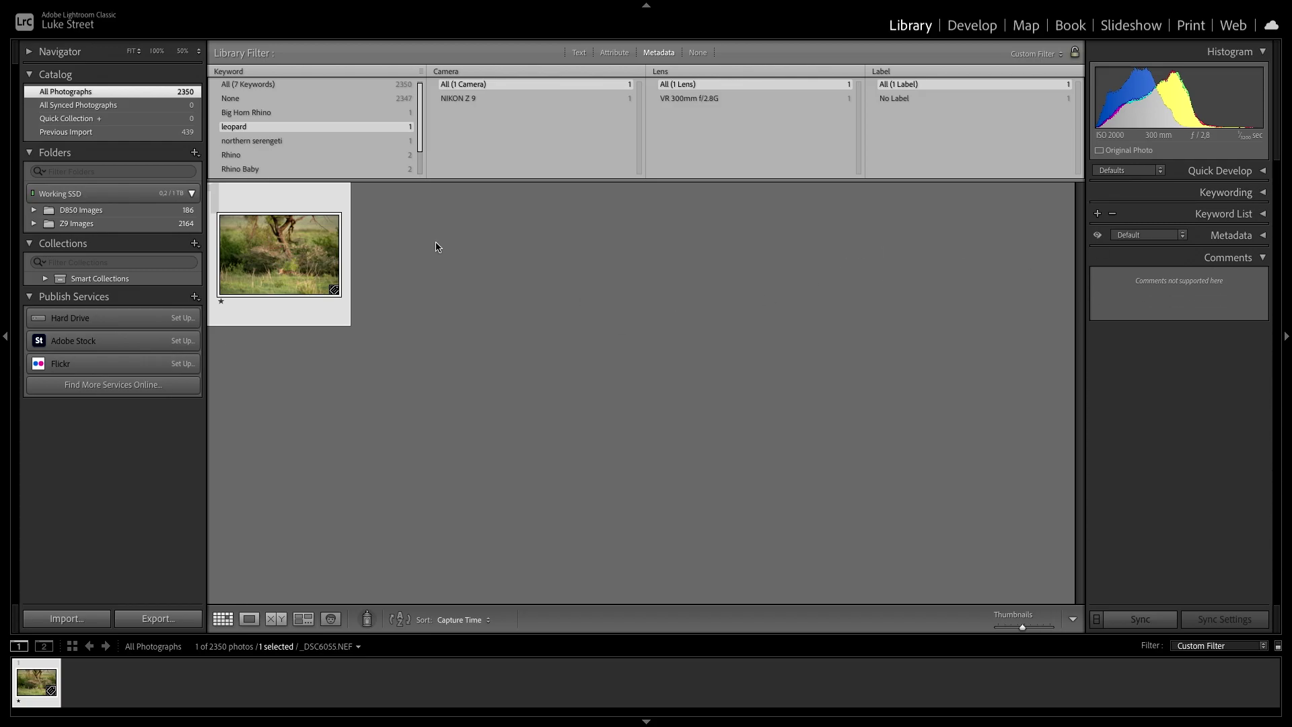
click(117, 224)
click(35, 223)
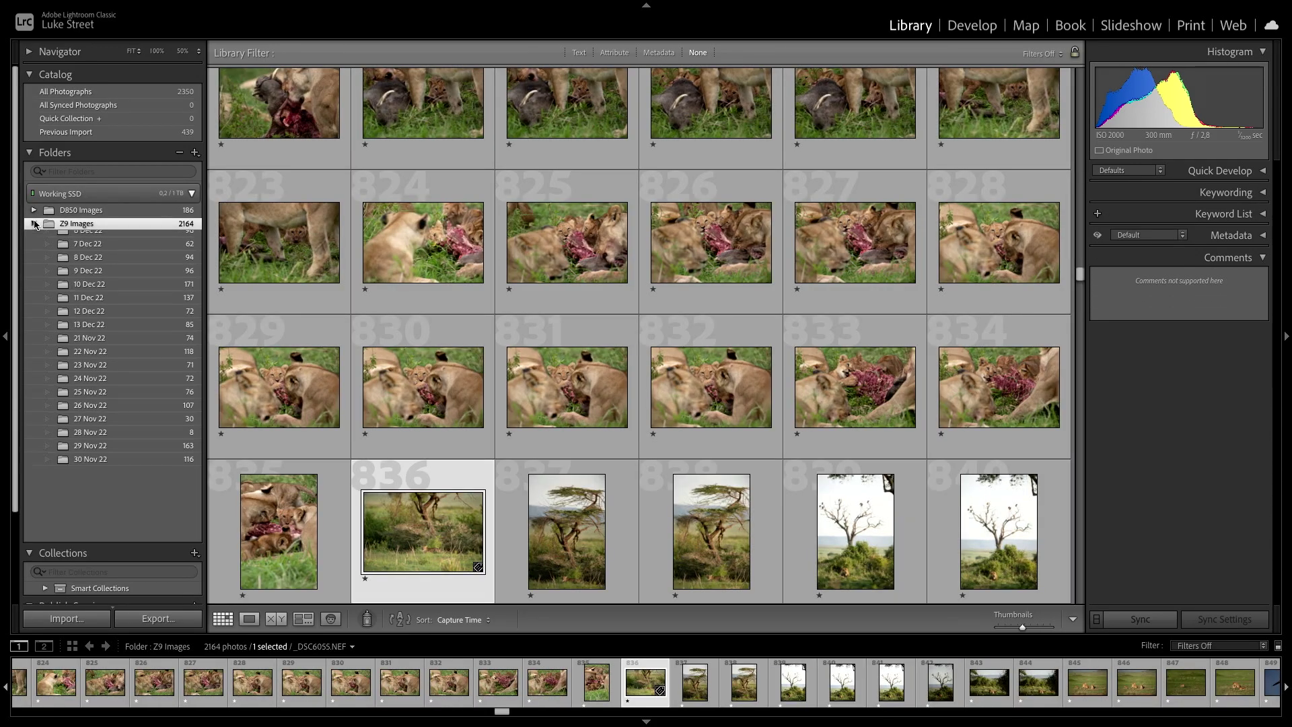
click(60, 238)
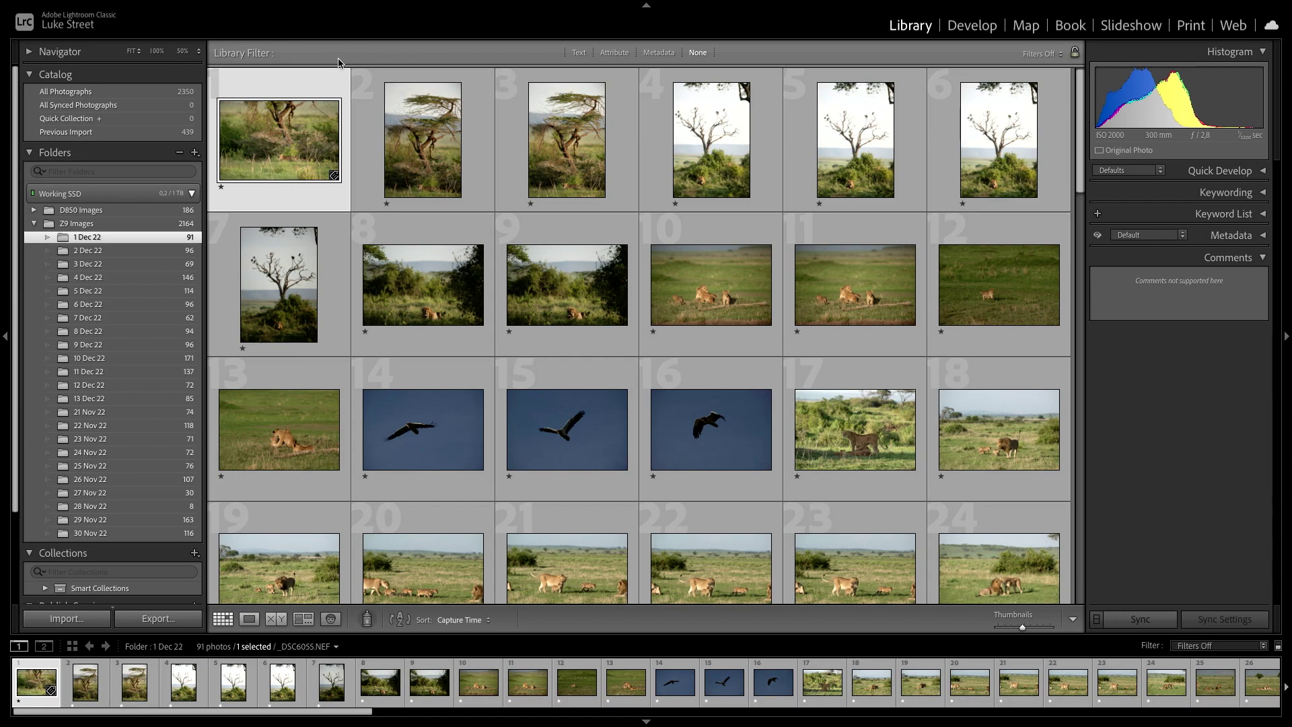
click(579, 53)
click(613, 52)
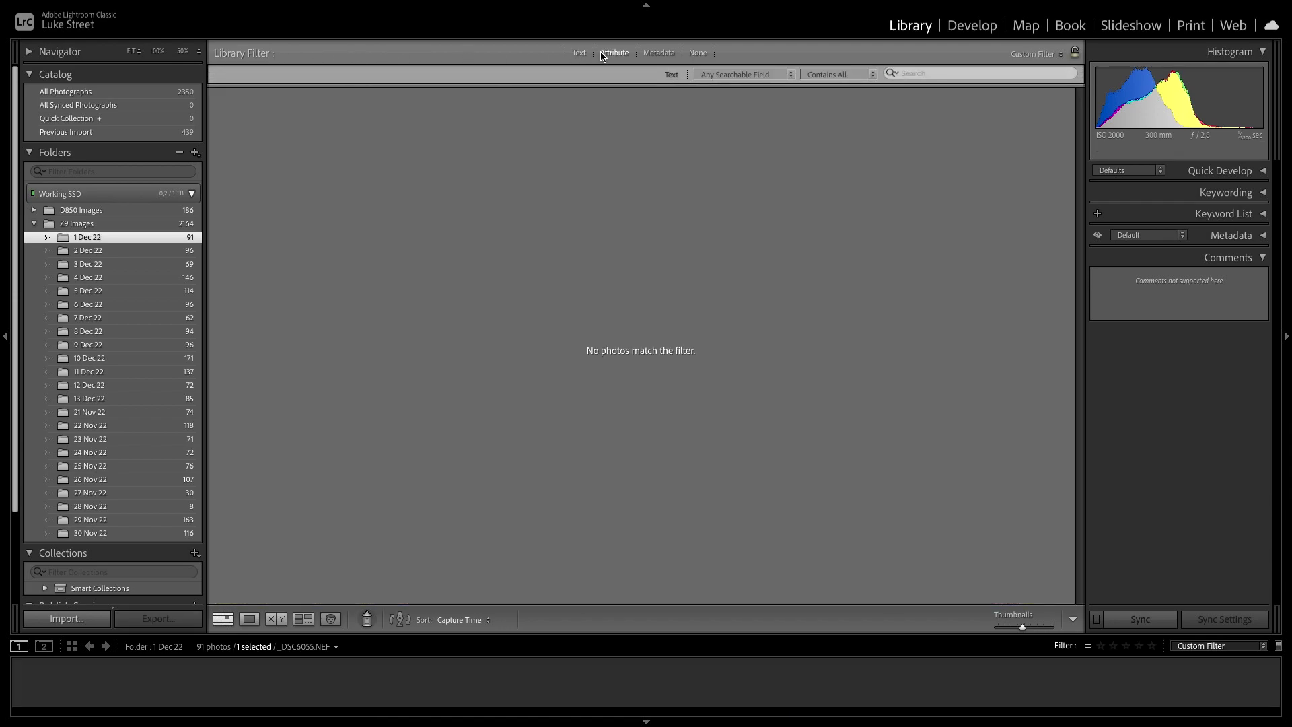
shift+click(656, 52)
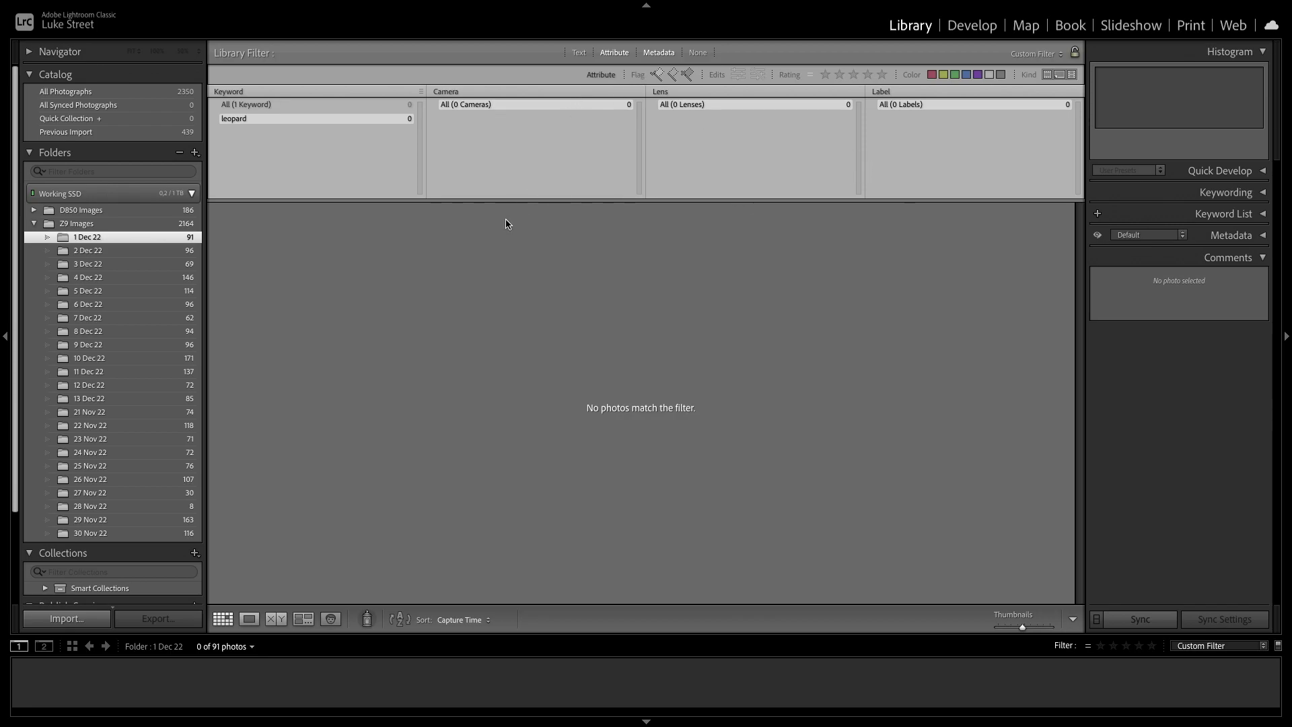
click(697, 53)
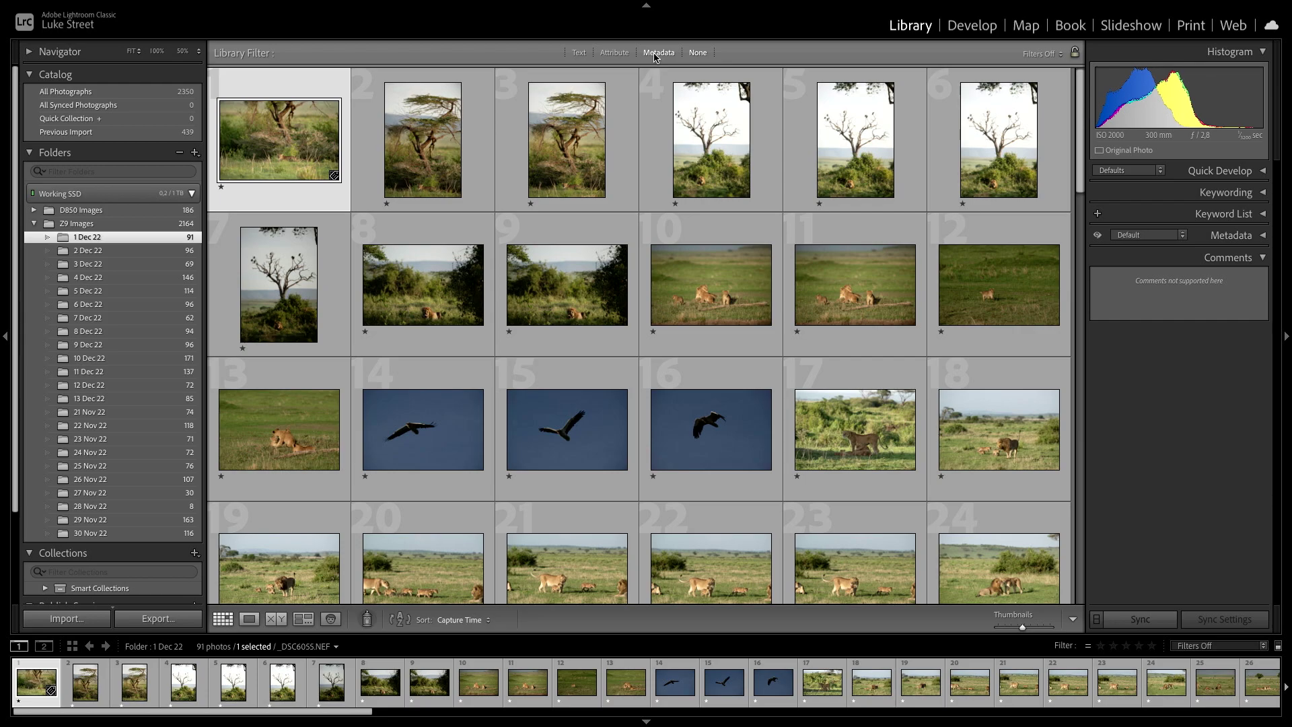
click(1036, 55)
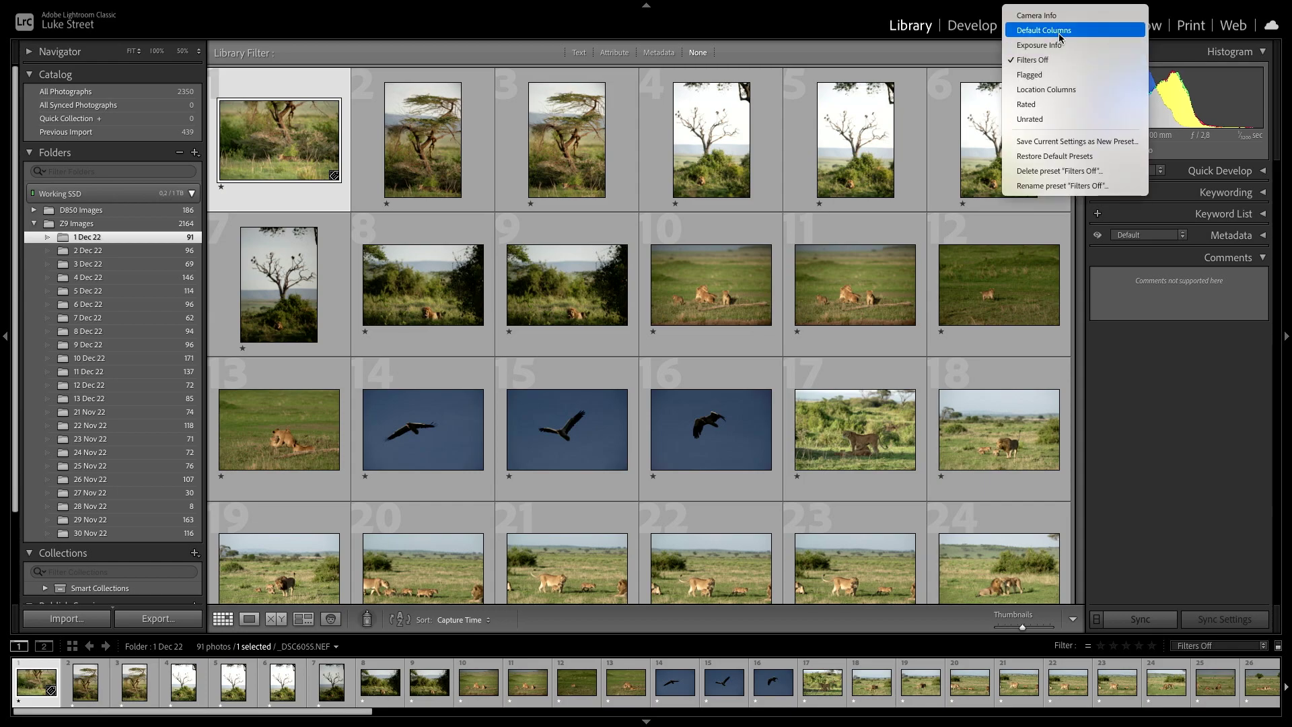
click(1066, 16)
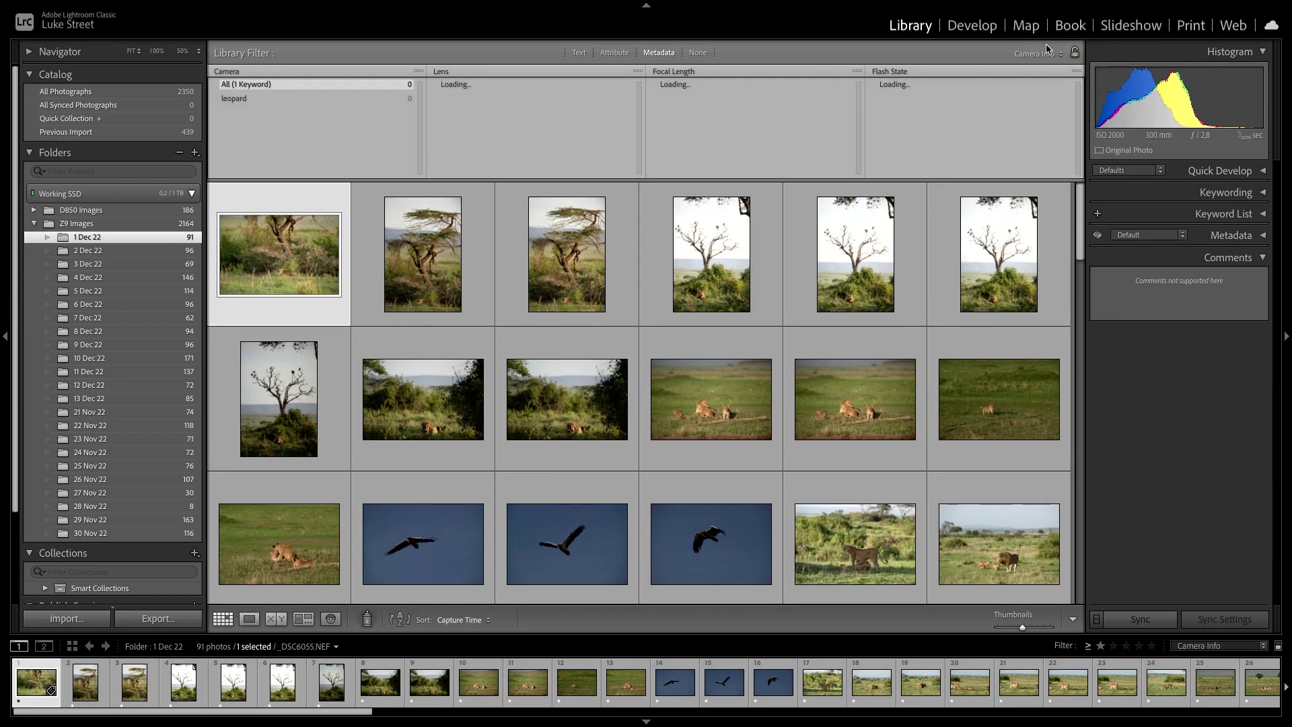
click(461, 99)
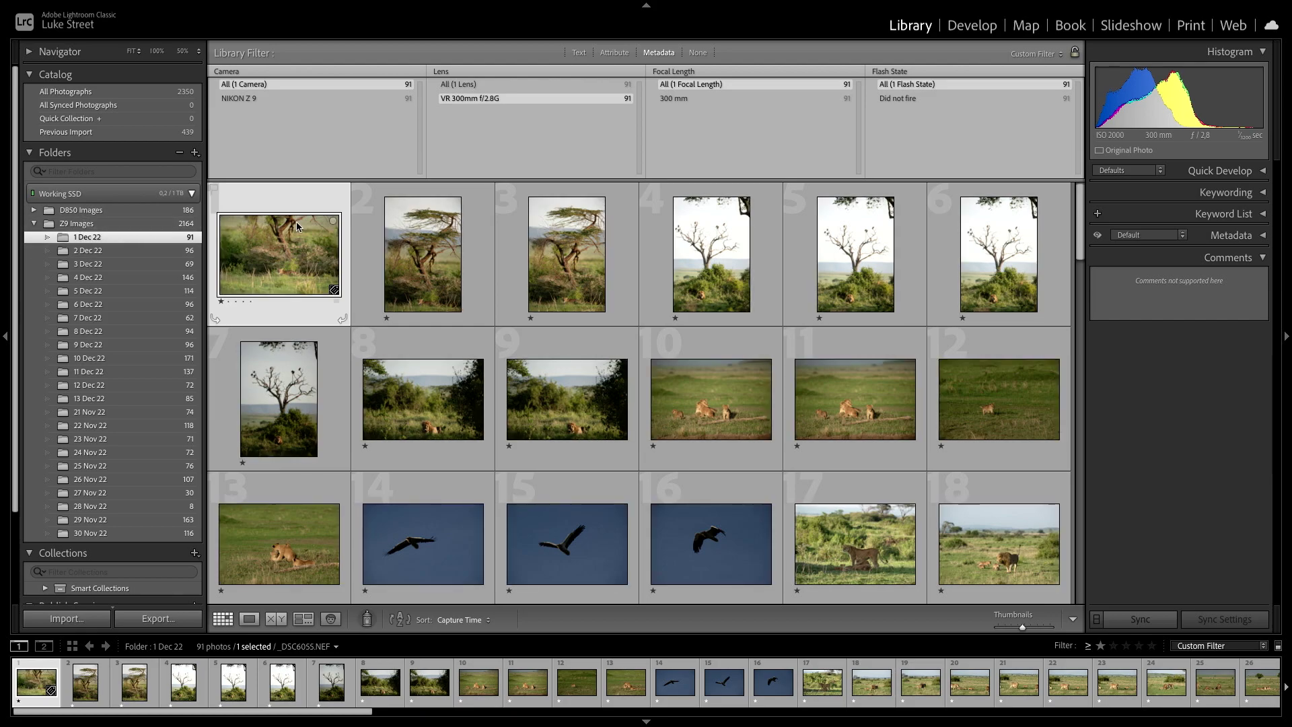
click(1045, 55)
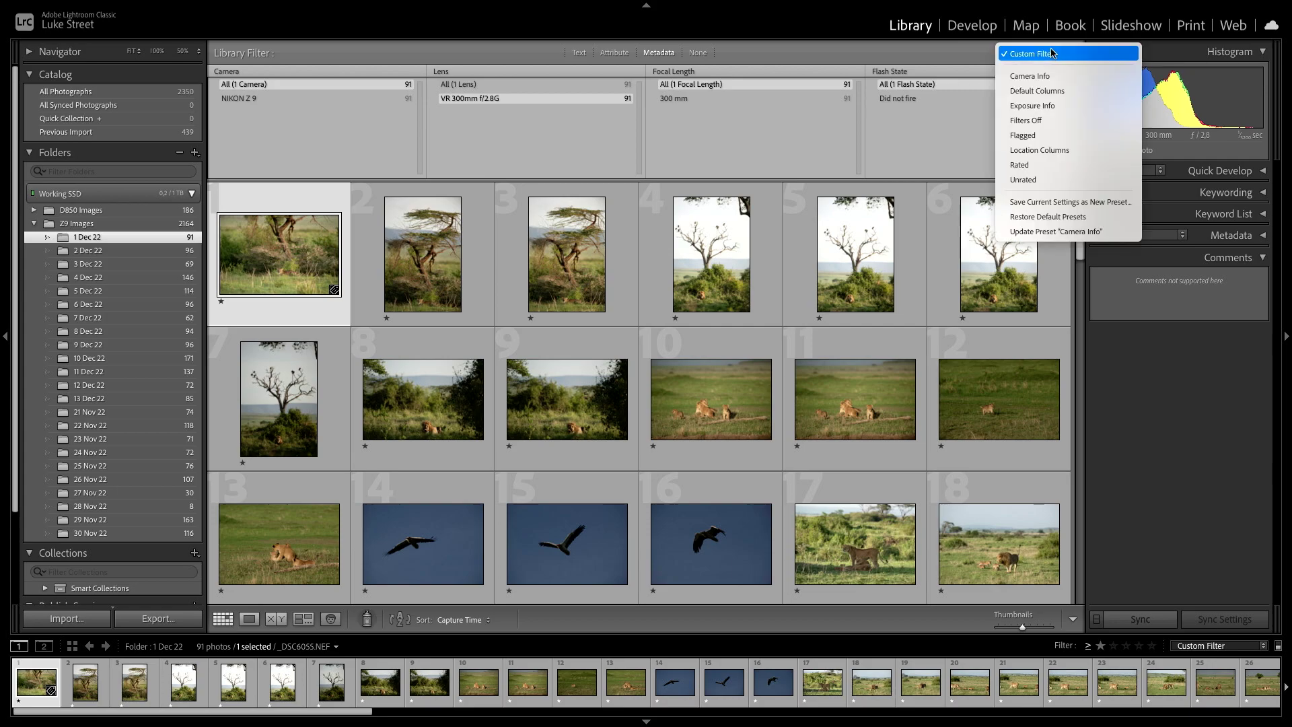
click(1043, 165)
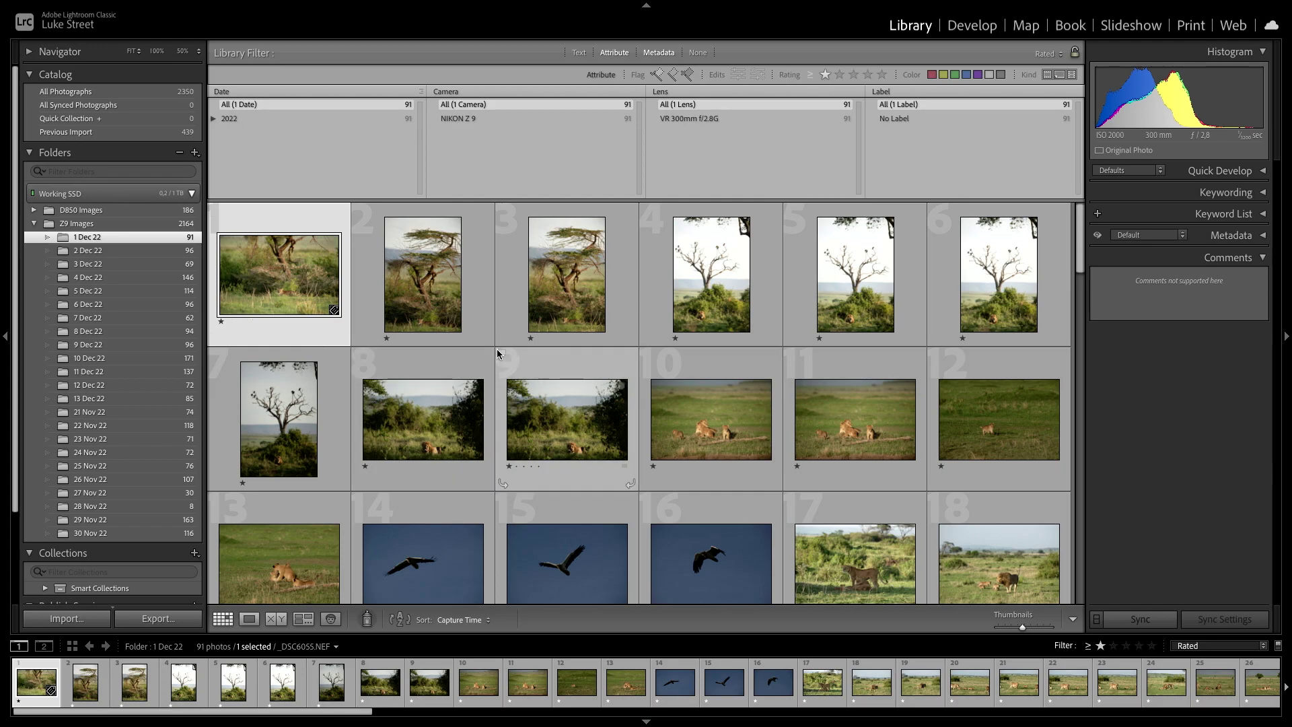
click(840, 75)
click(853, 75)
click(879, 75)
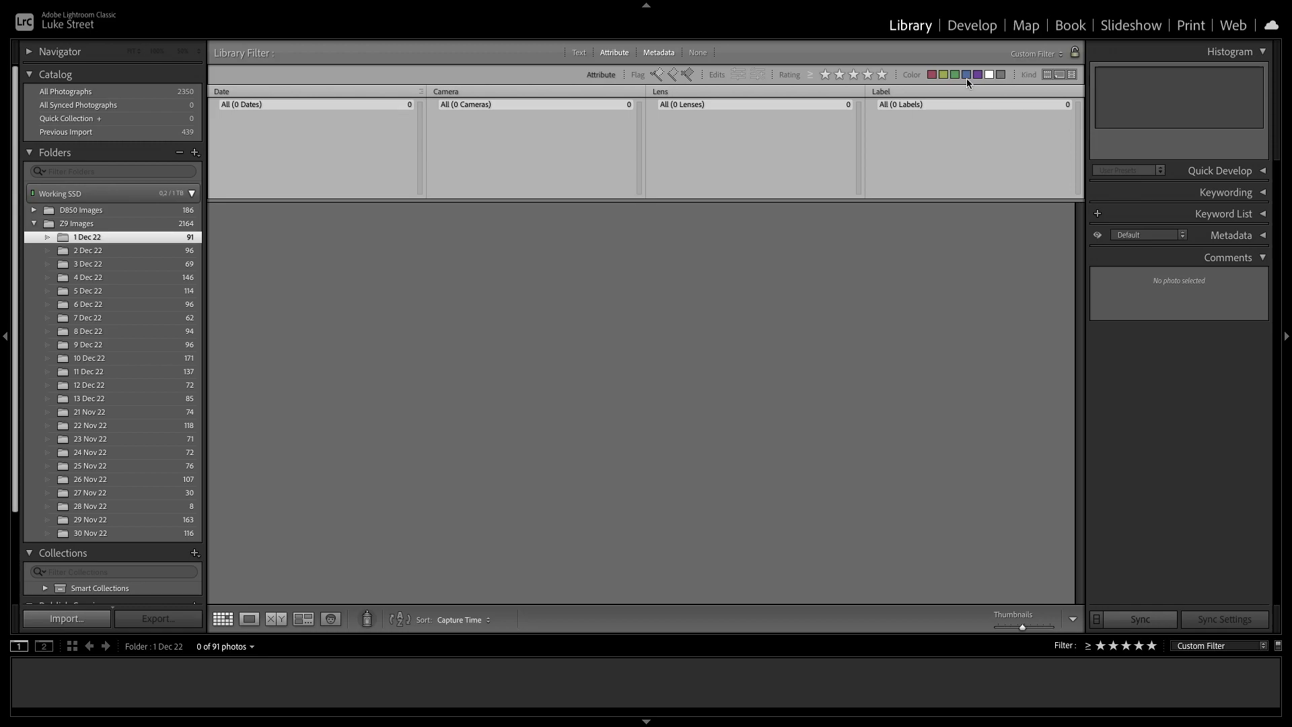
click(1029, 57)
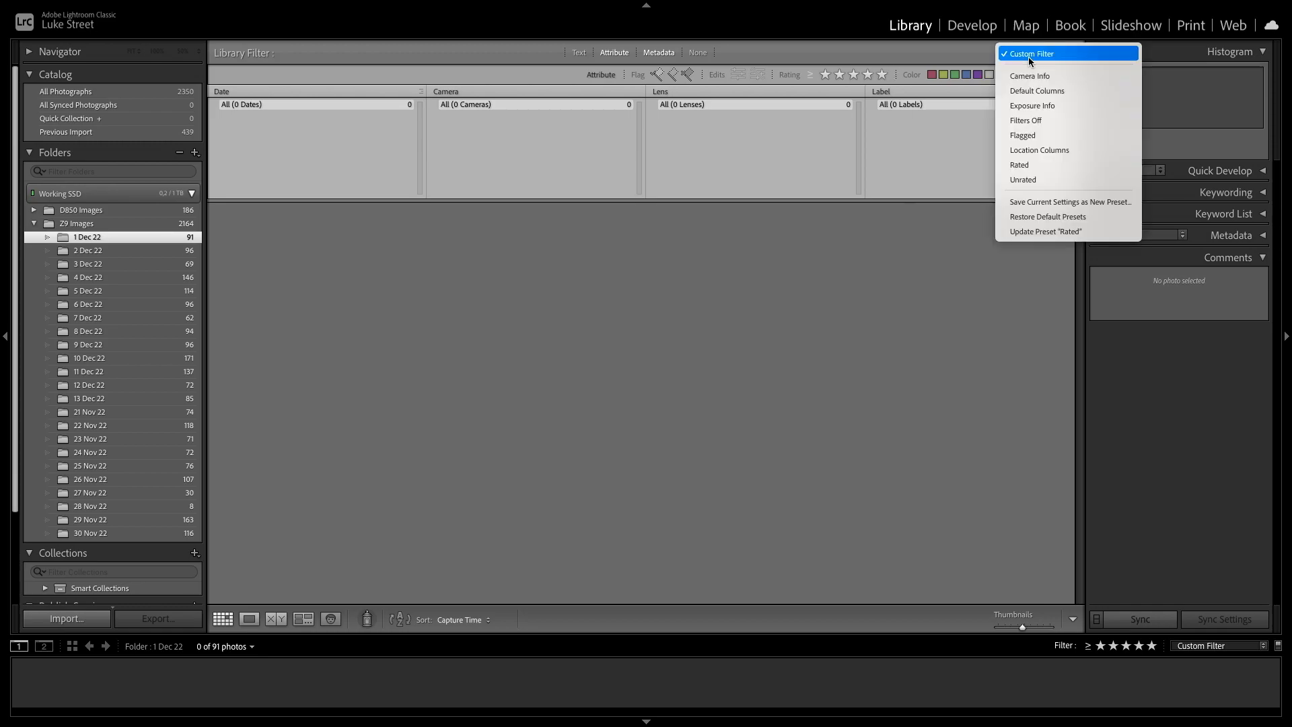
click(1026, 121)
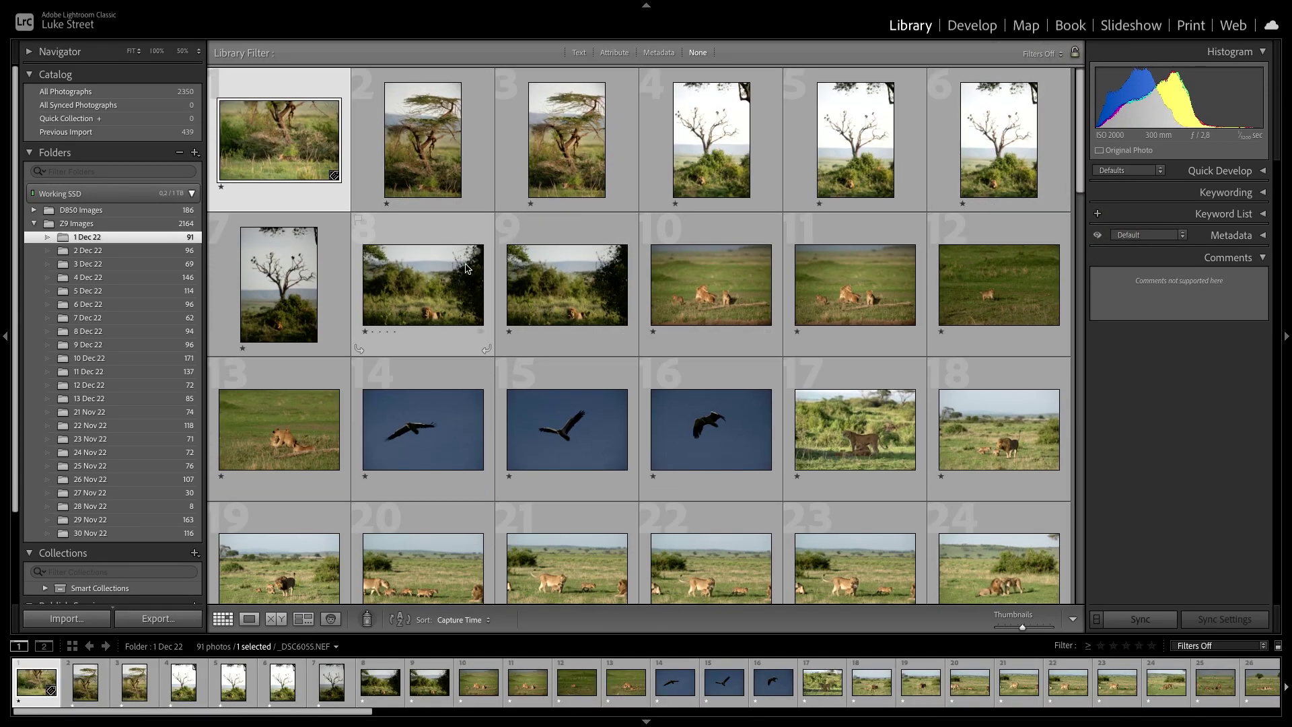
key(e)
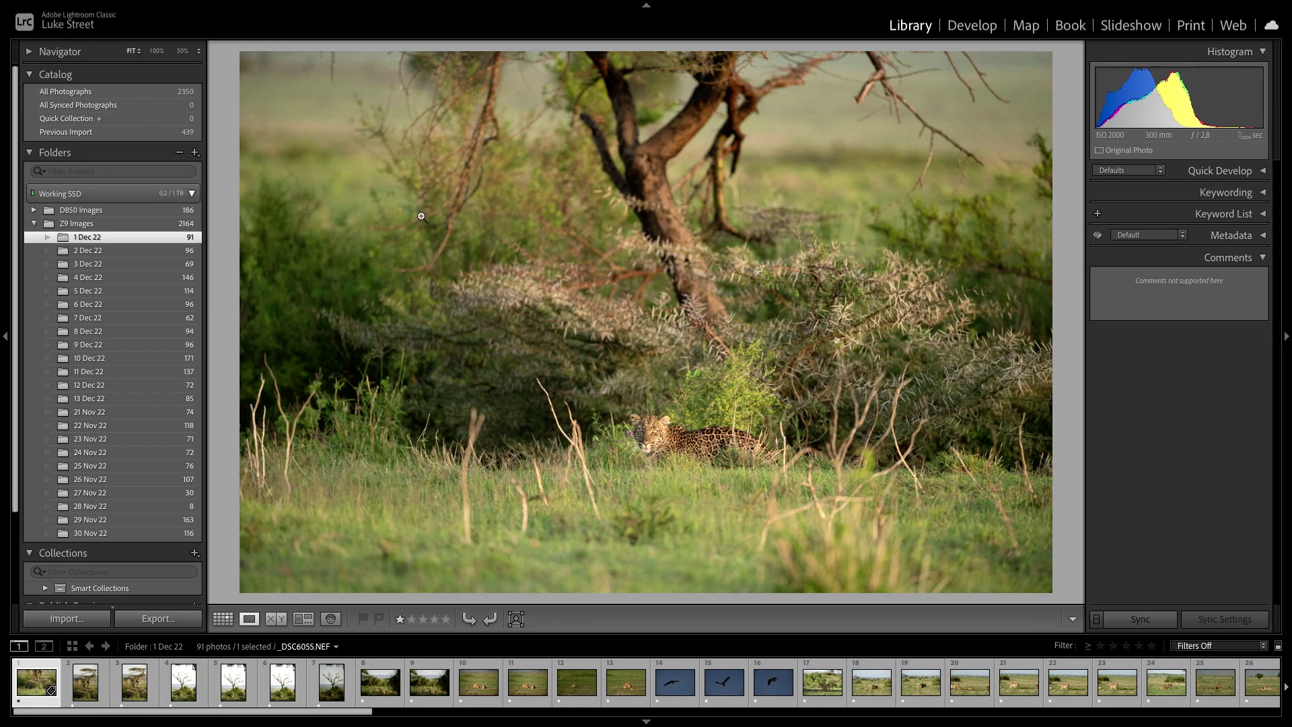
key(g)
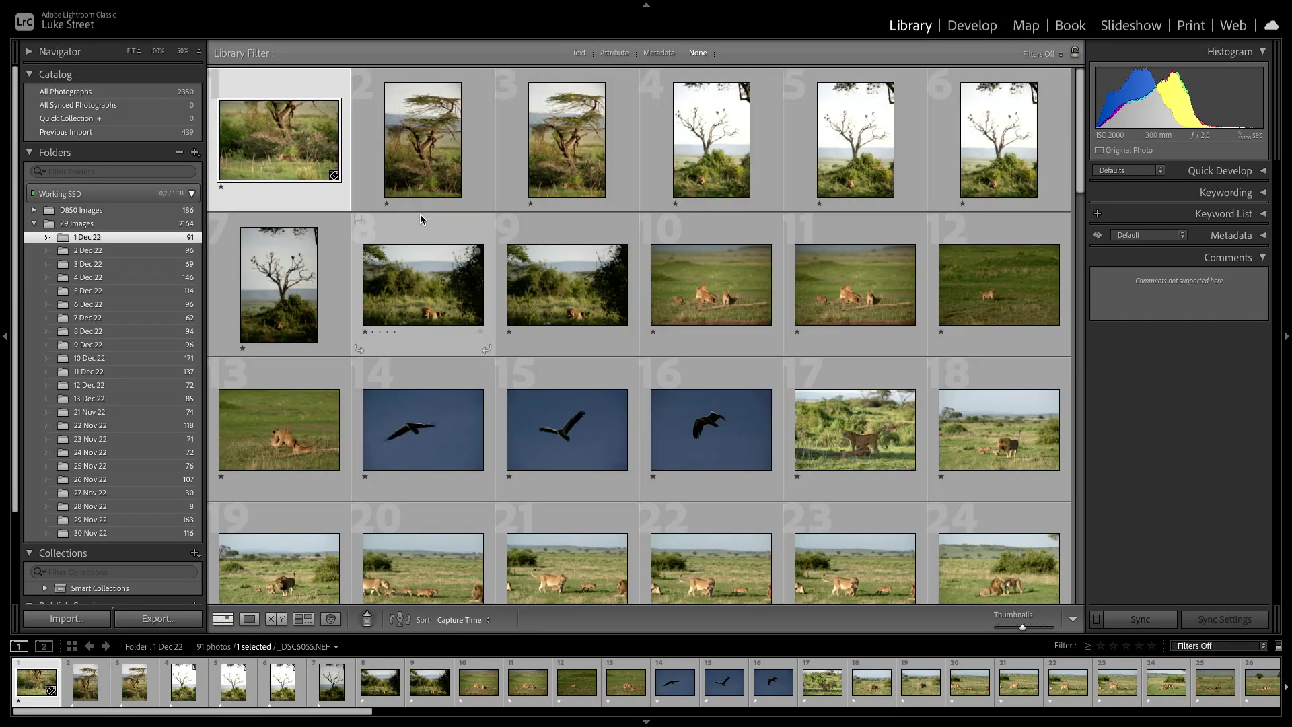
click(1038, 55)
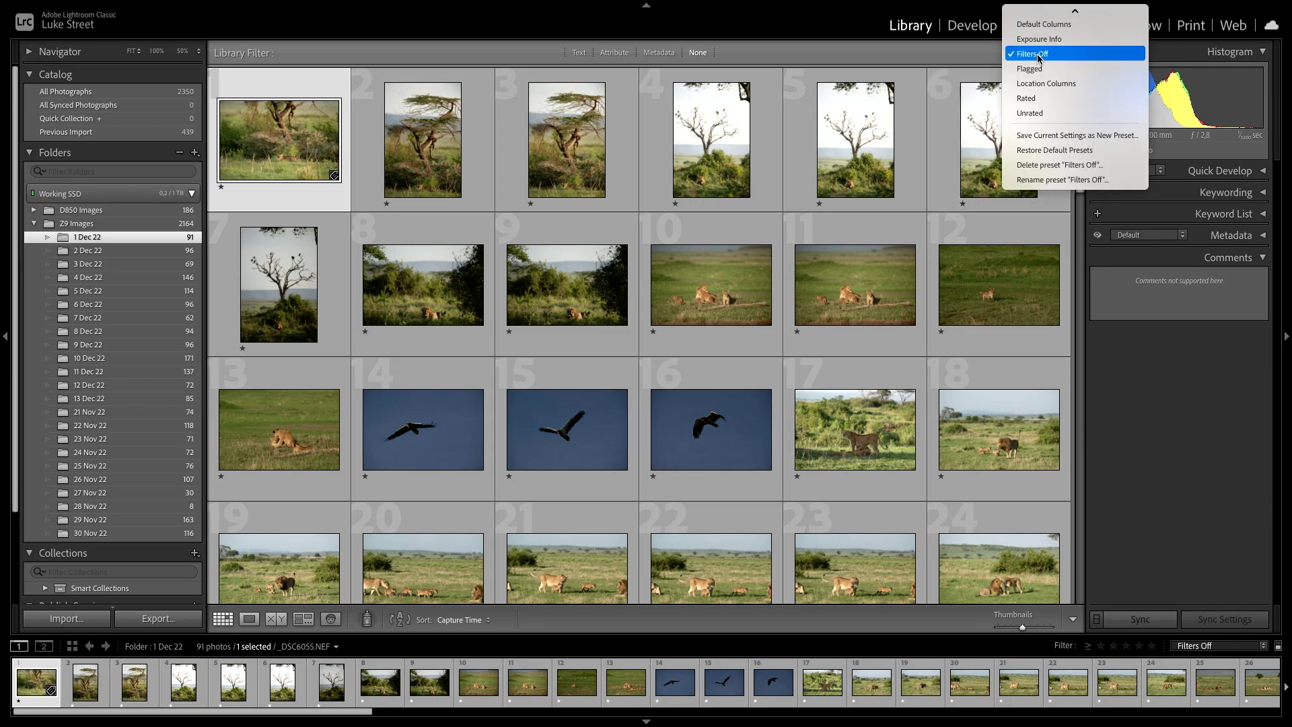
click(1039, 114)
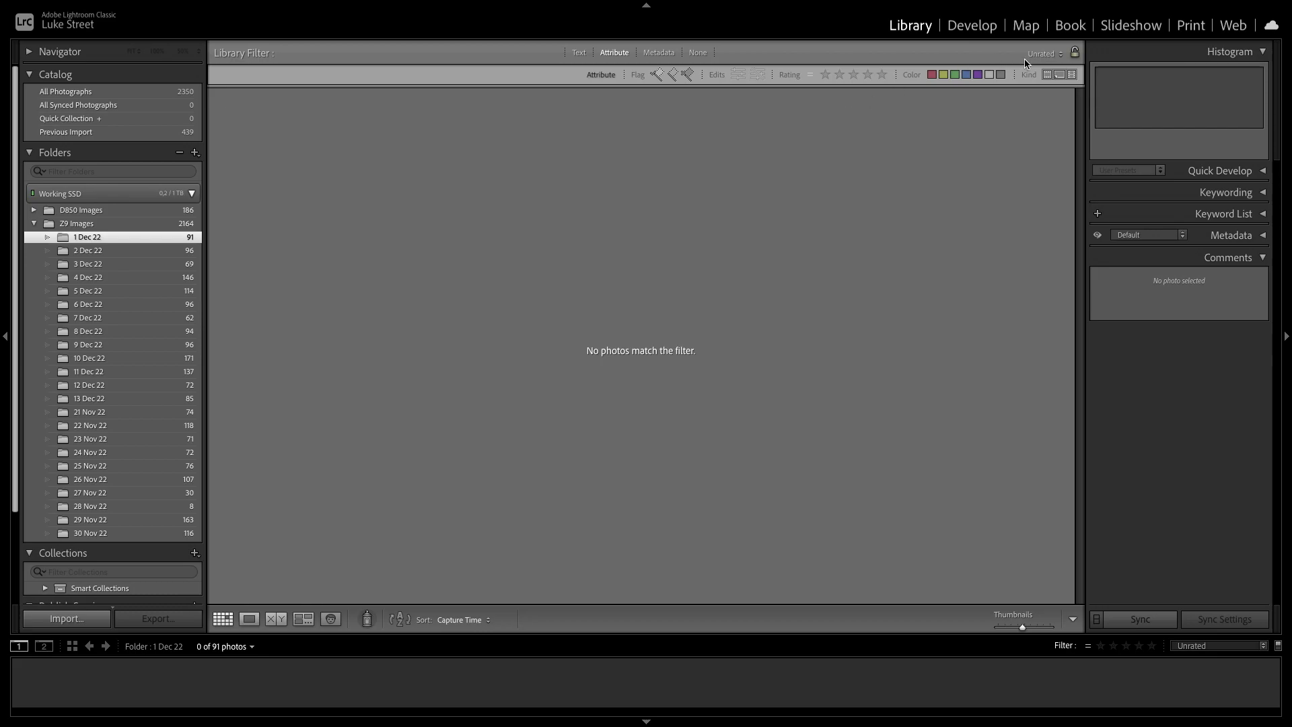
click(1045, 54)
scroll(1052, 56, up, 3)
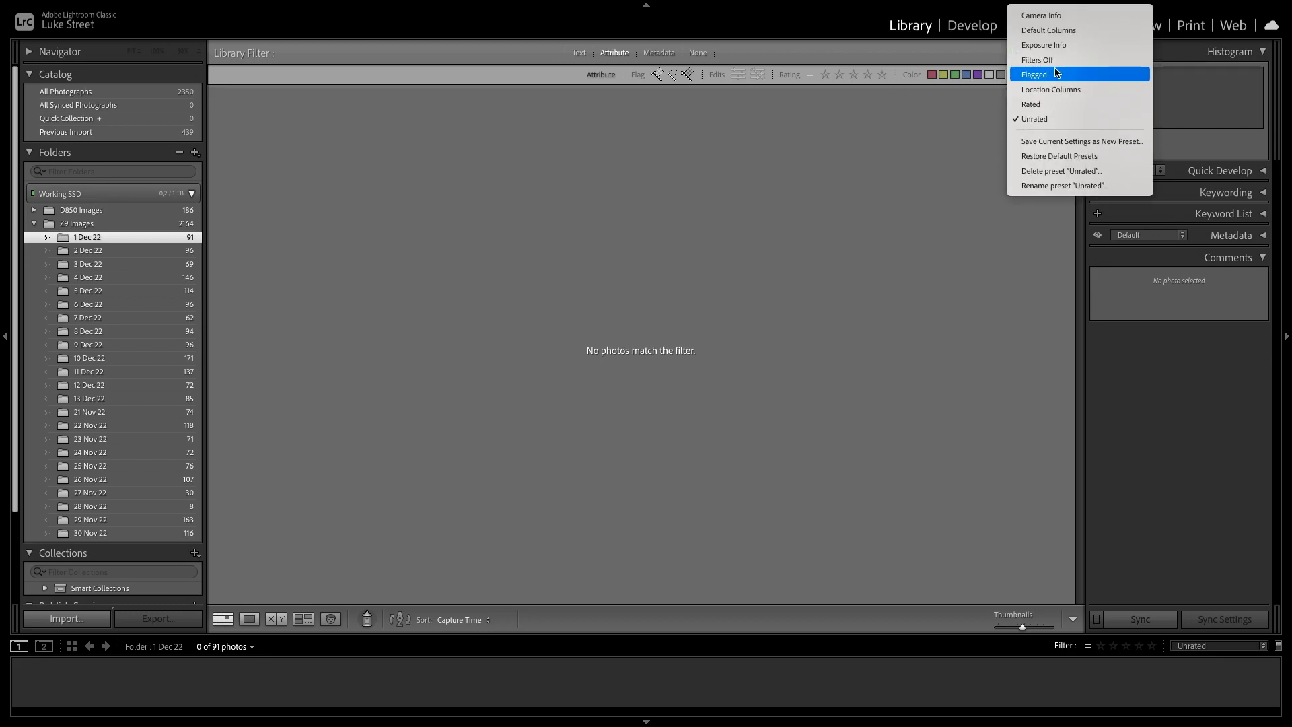
click(1051, 58)
click(1052, 58)
click(1051, 42)
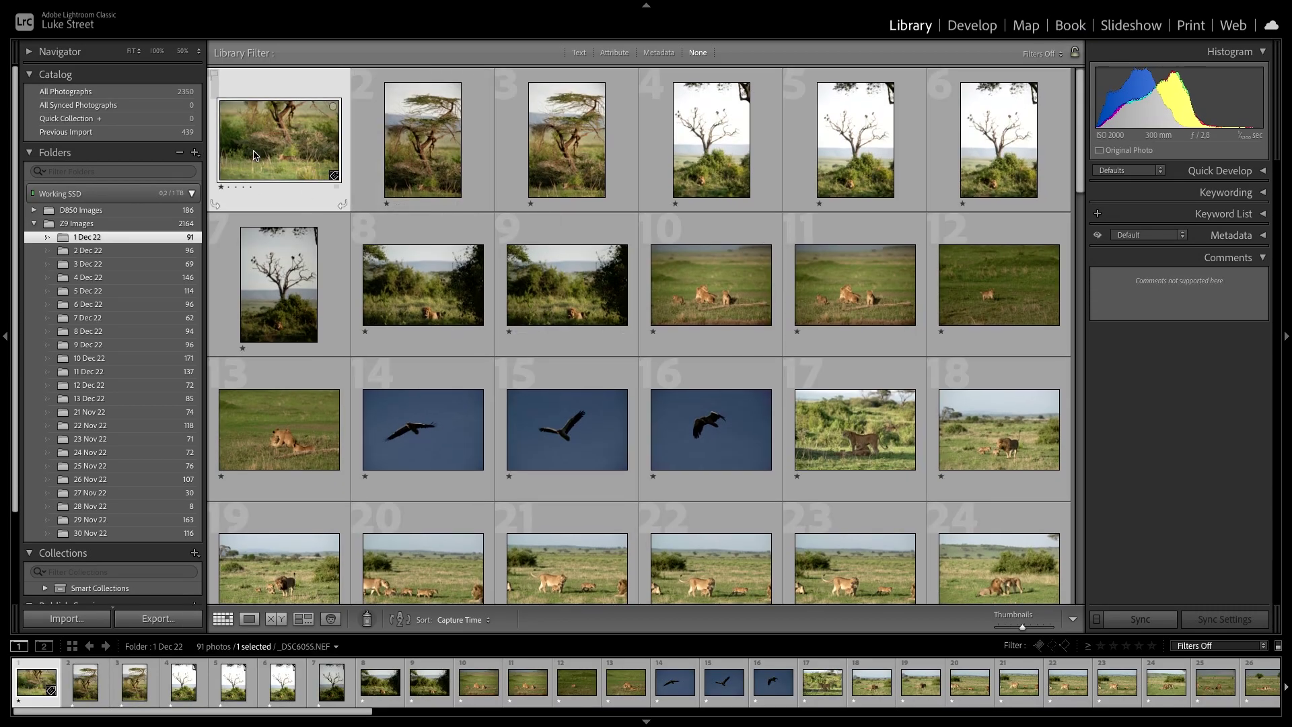
Try two-, three-, four-, five- and one-star ratings on the leopard photo, finishing at three stars.
key(2)
key(3)
key(4)
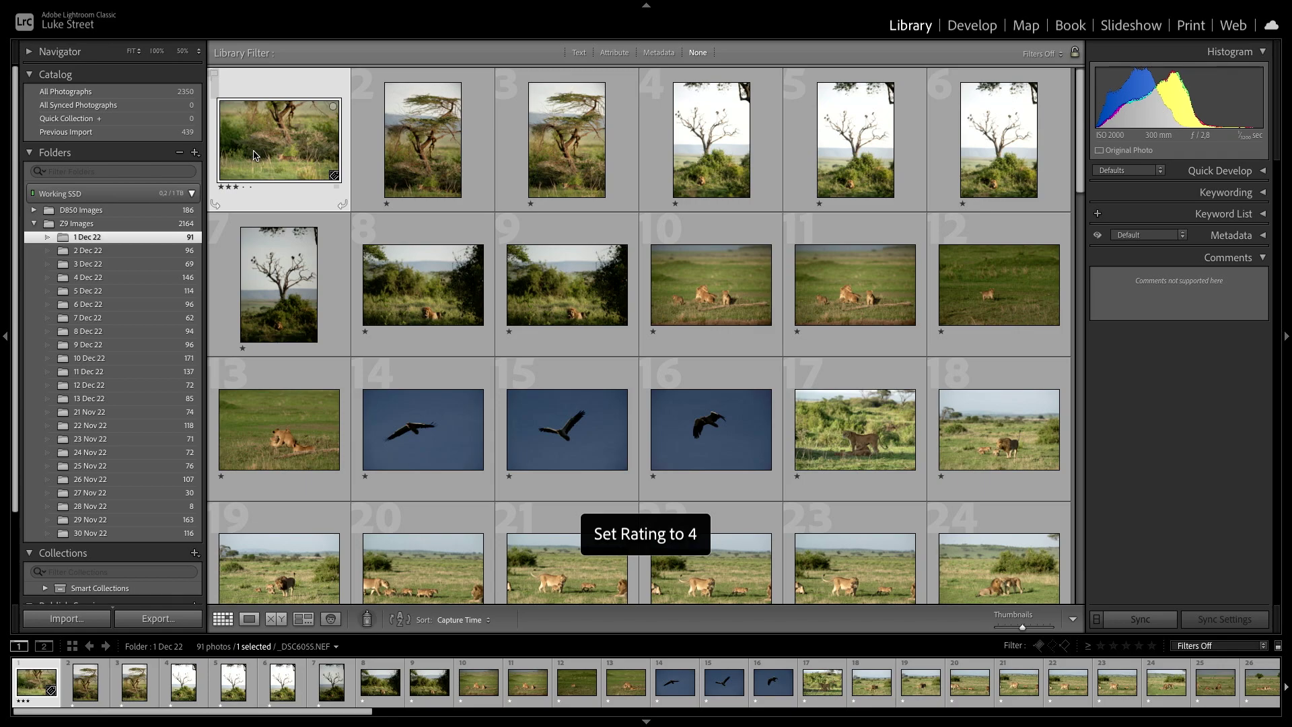
key(5)
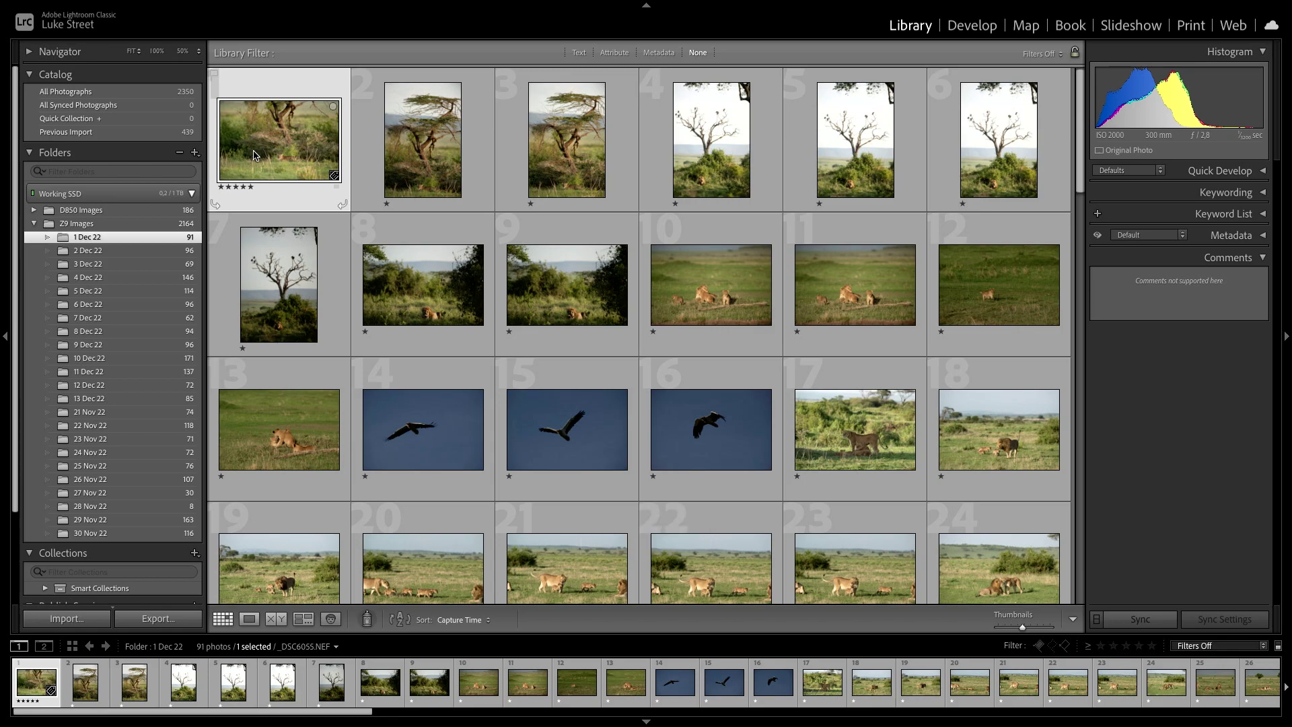
key(1)
key(3)
Apply the Red colour label from the first thumbnail's Set Color Label menu, then recheck the label options.
right_click(254, 154)
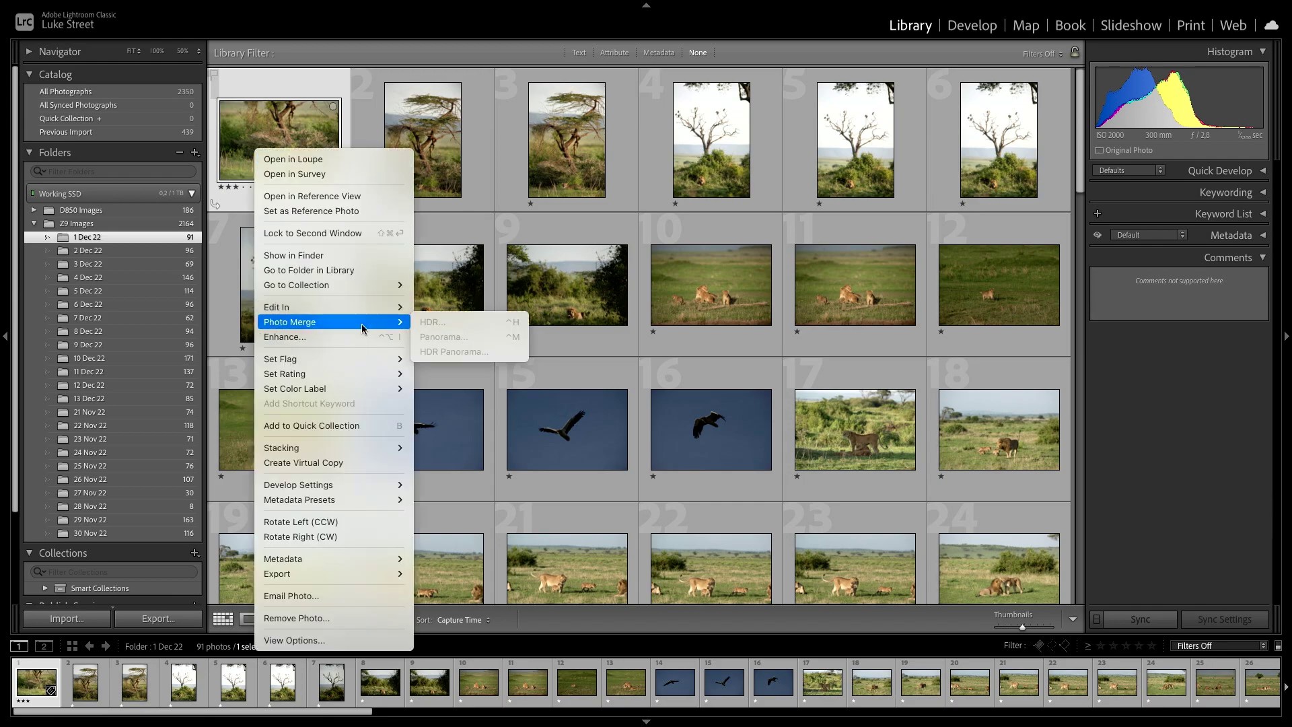
mouse_move(369, 315)
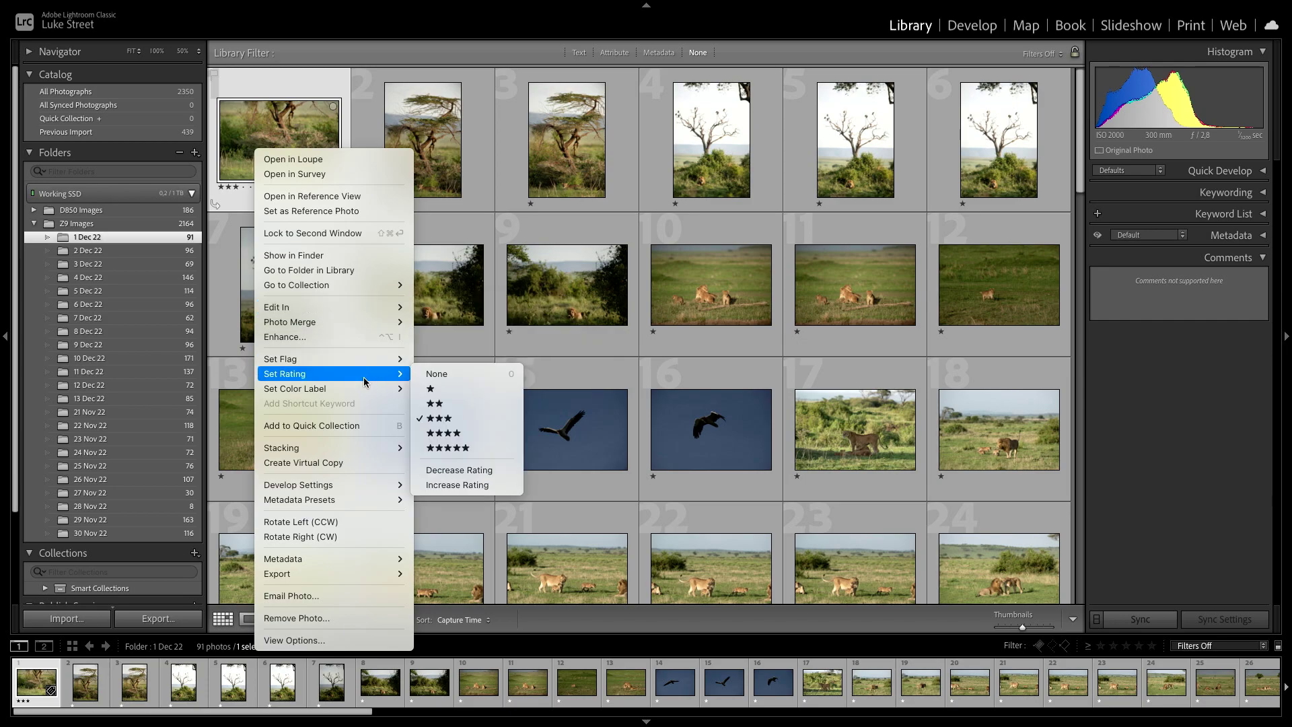
mouse_move(362, 387)
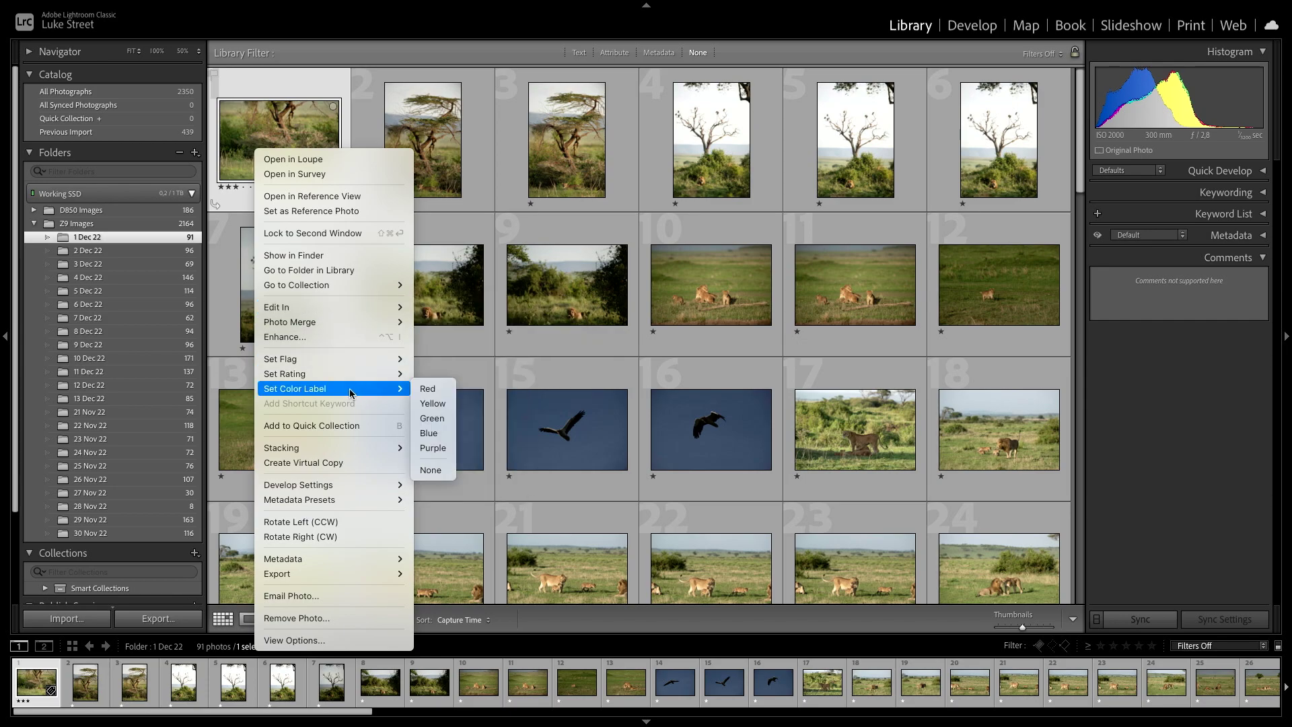
click(426, 389)
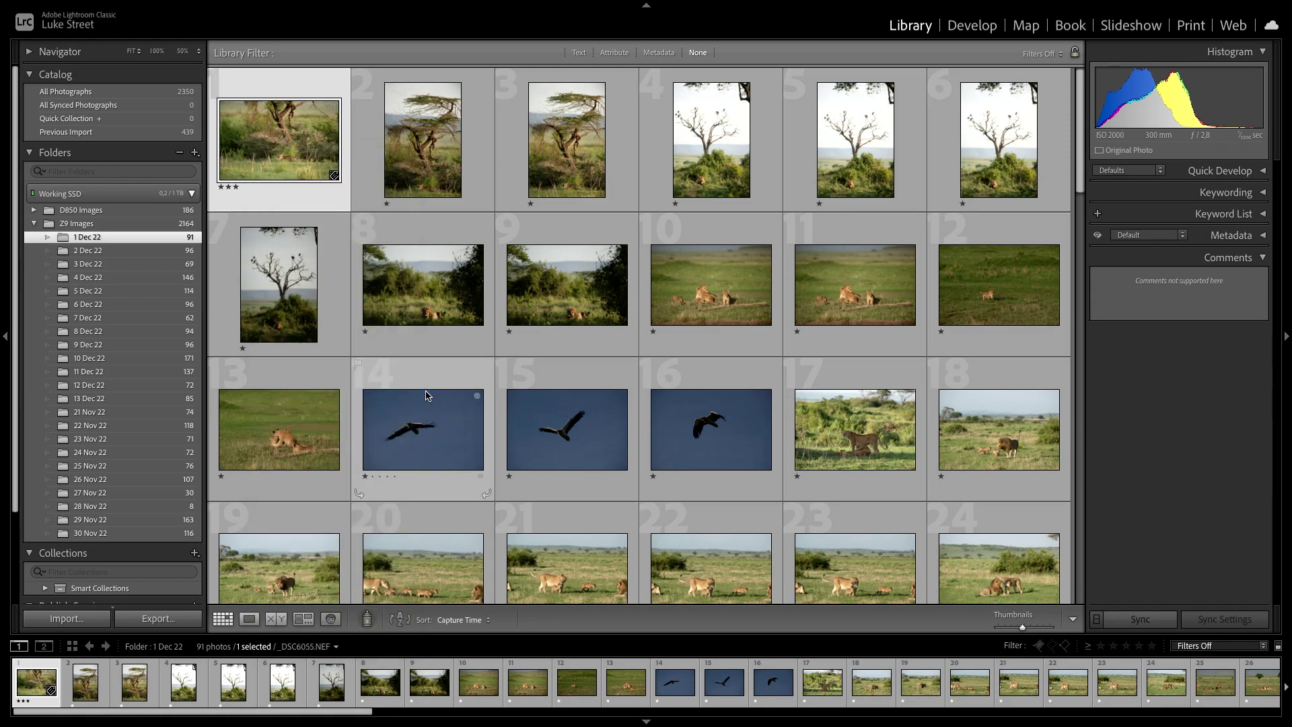
right_click(283, 166)
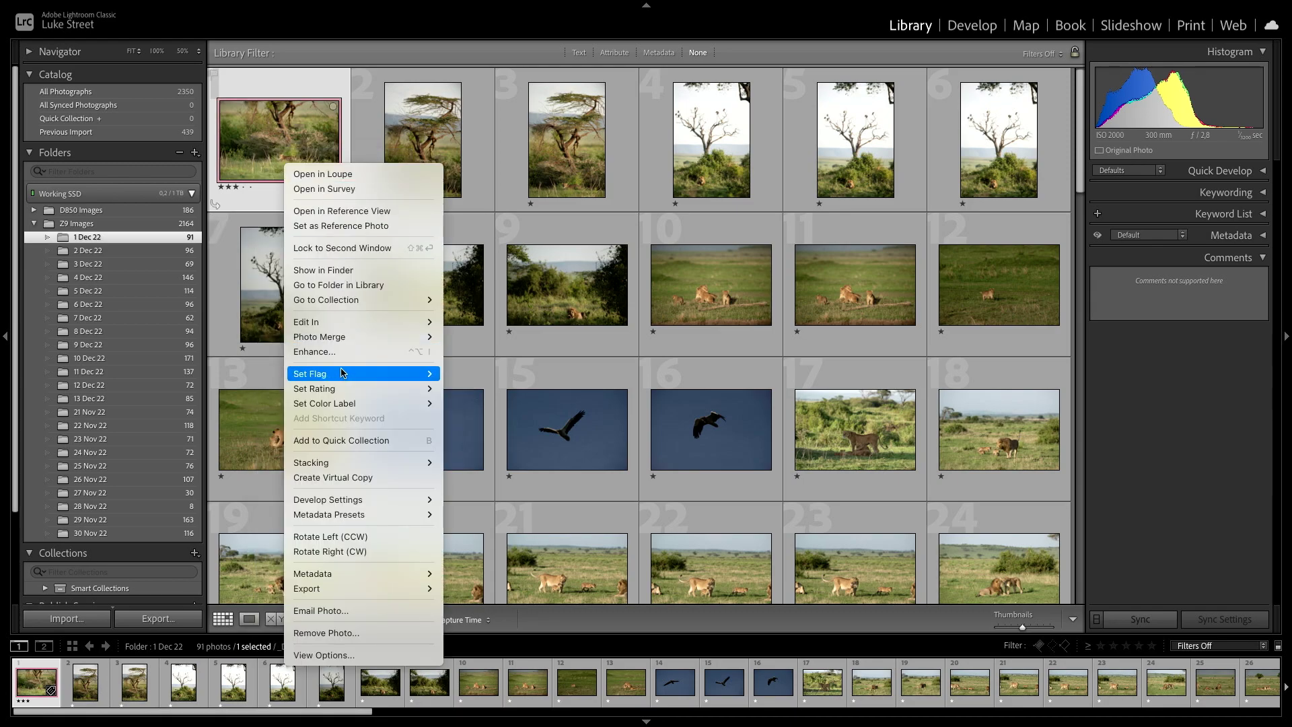
mouse_move(417, 403)
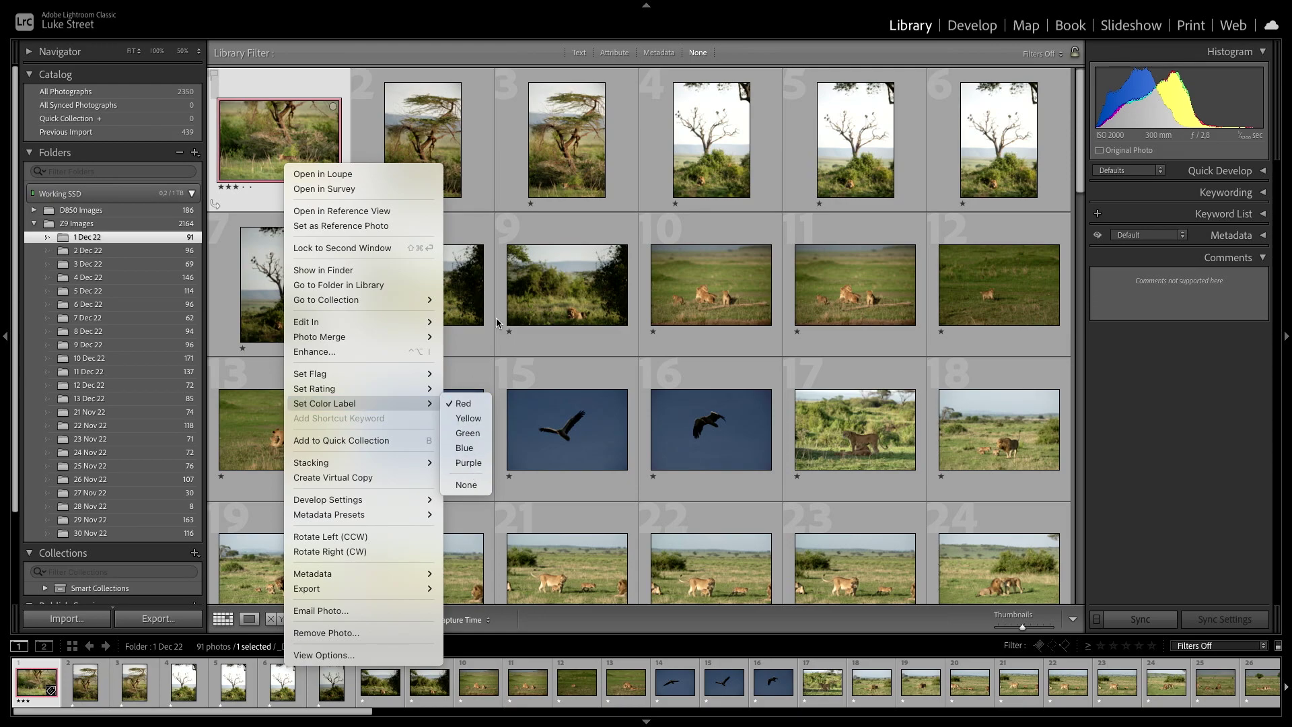
click(1048, 61)
click(1046, 57)
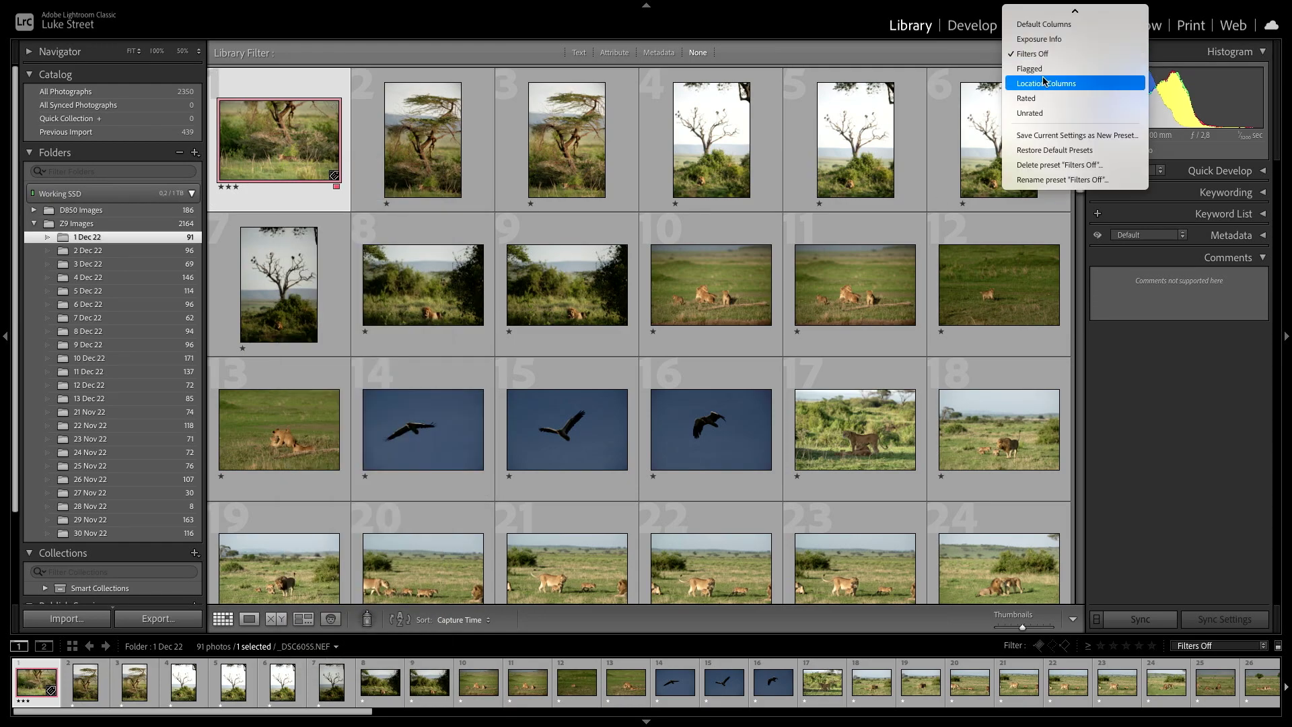
Apply the Rated filter preset, try red-label and 3-star filters, then reset to one star.
click(1065, 105)
click(931, 75)
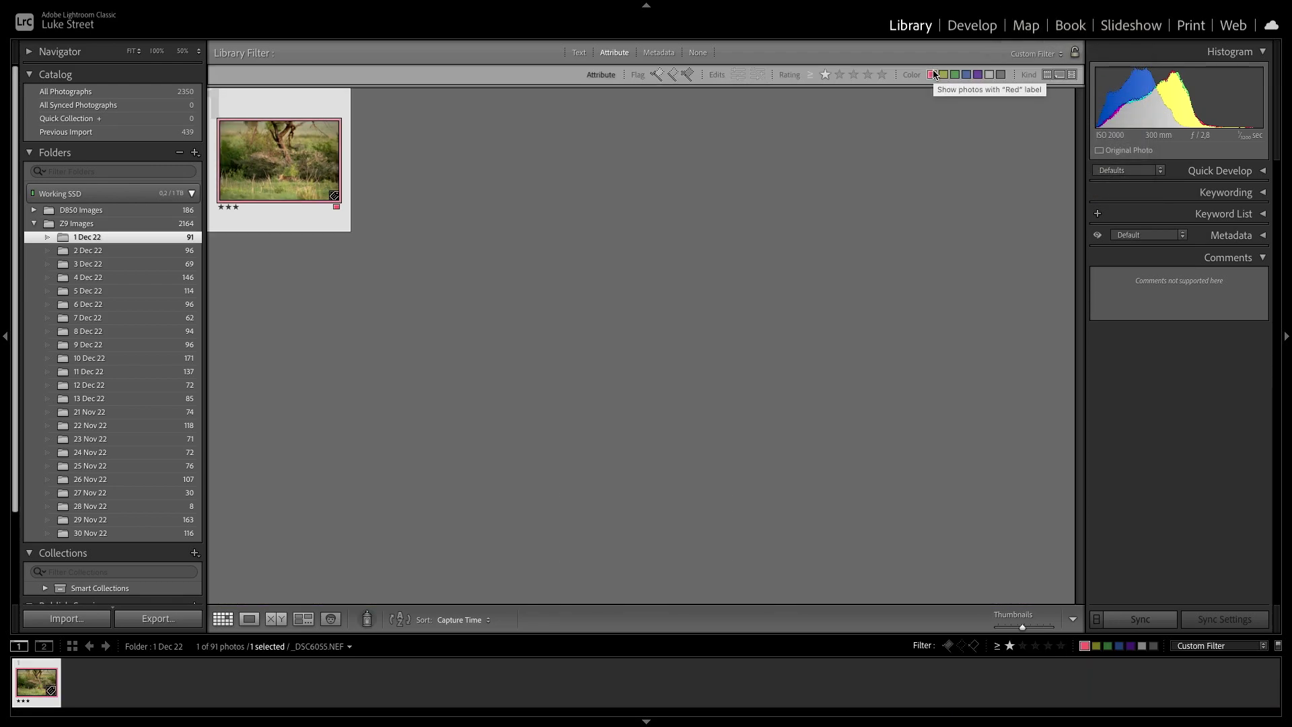
click(854, 75)
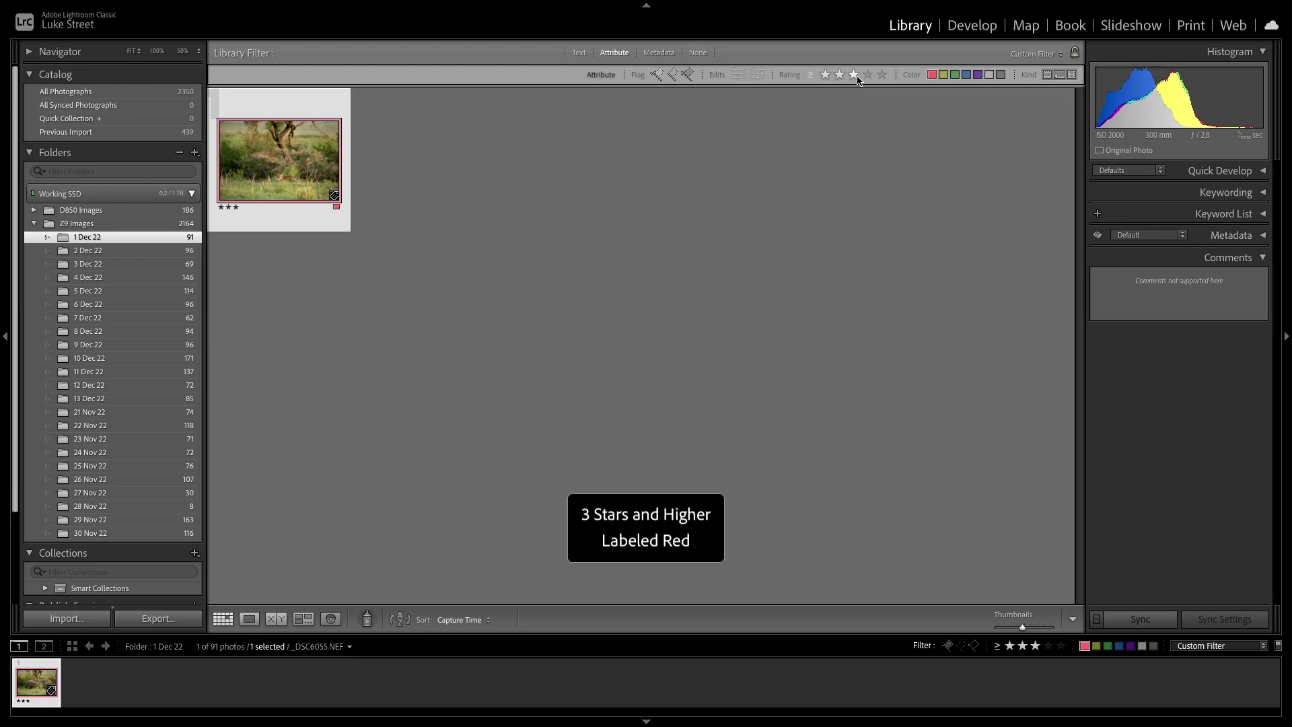
click(931, 75)
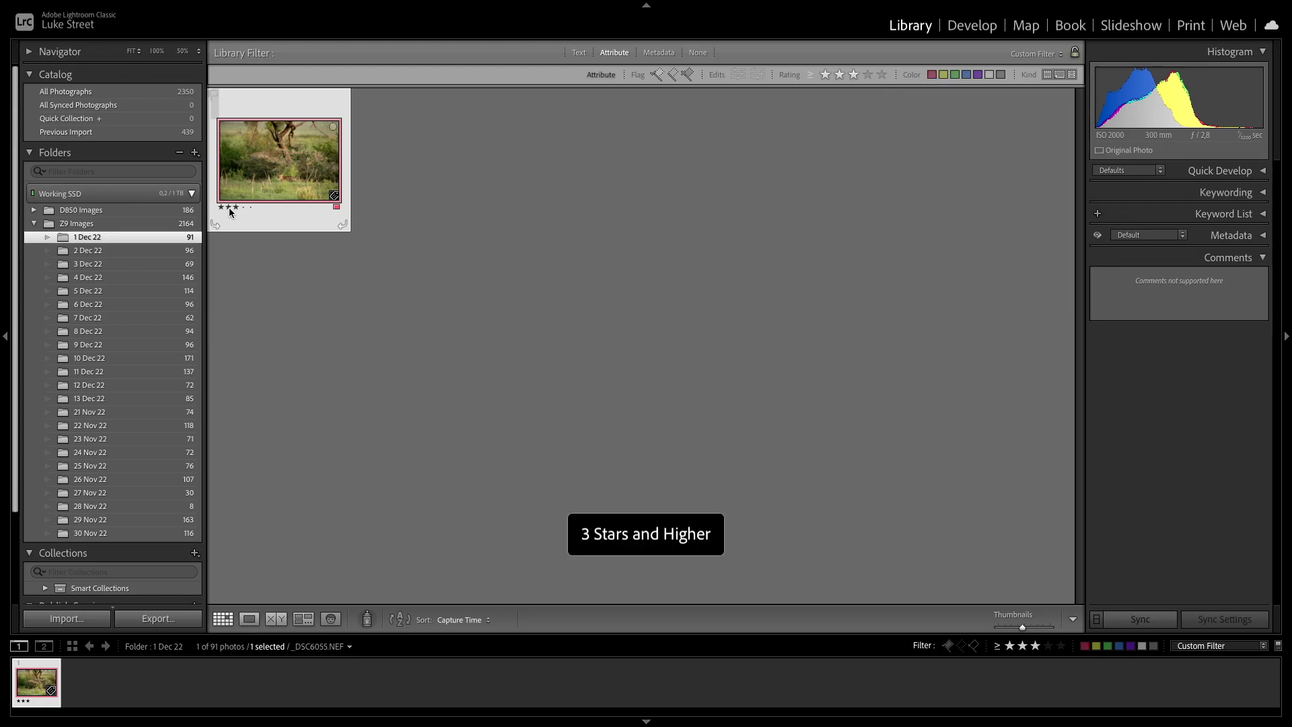
click(825, 75)
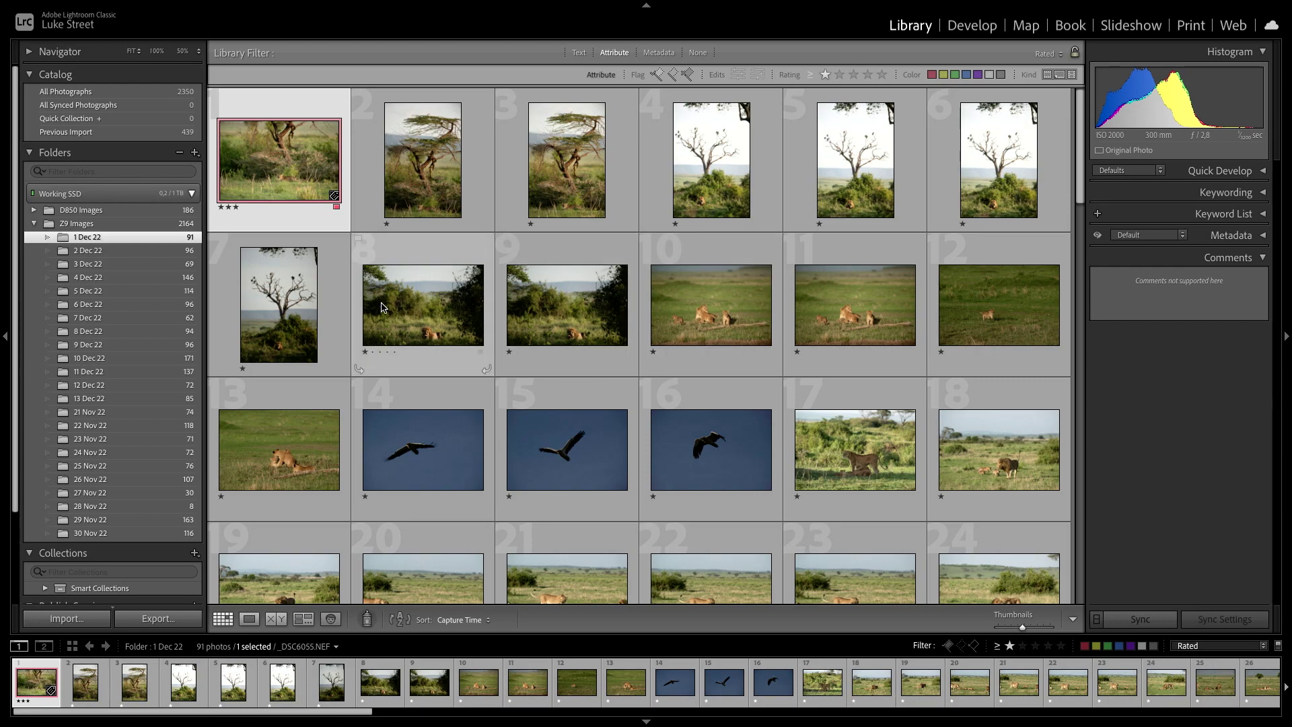
Expand Z9 Images, open the 1 Dec 22 folder and select photo 2, the acacia tree.
click(33, 227)
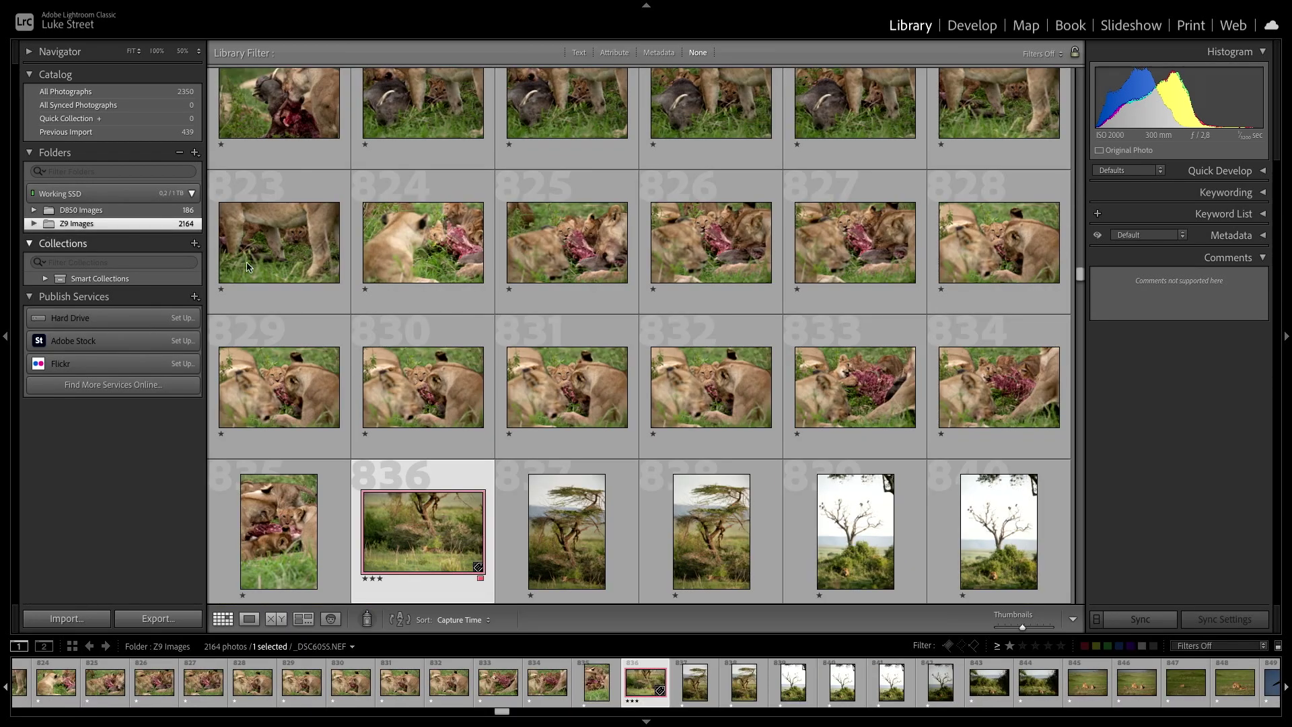
scroll(390, 320, up, 10)
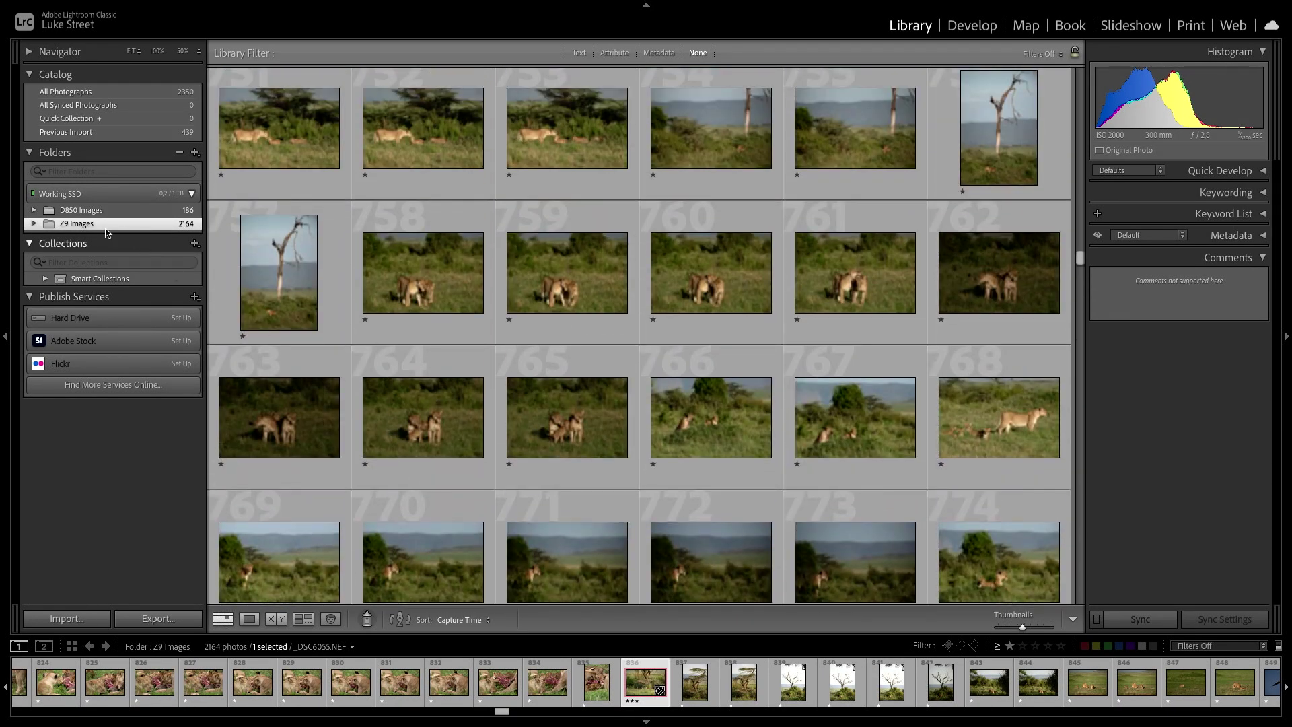
click(34, 225)
click(70, 235)
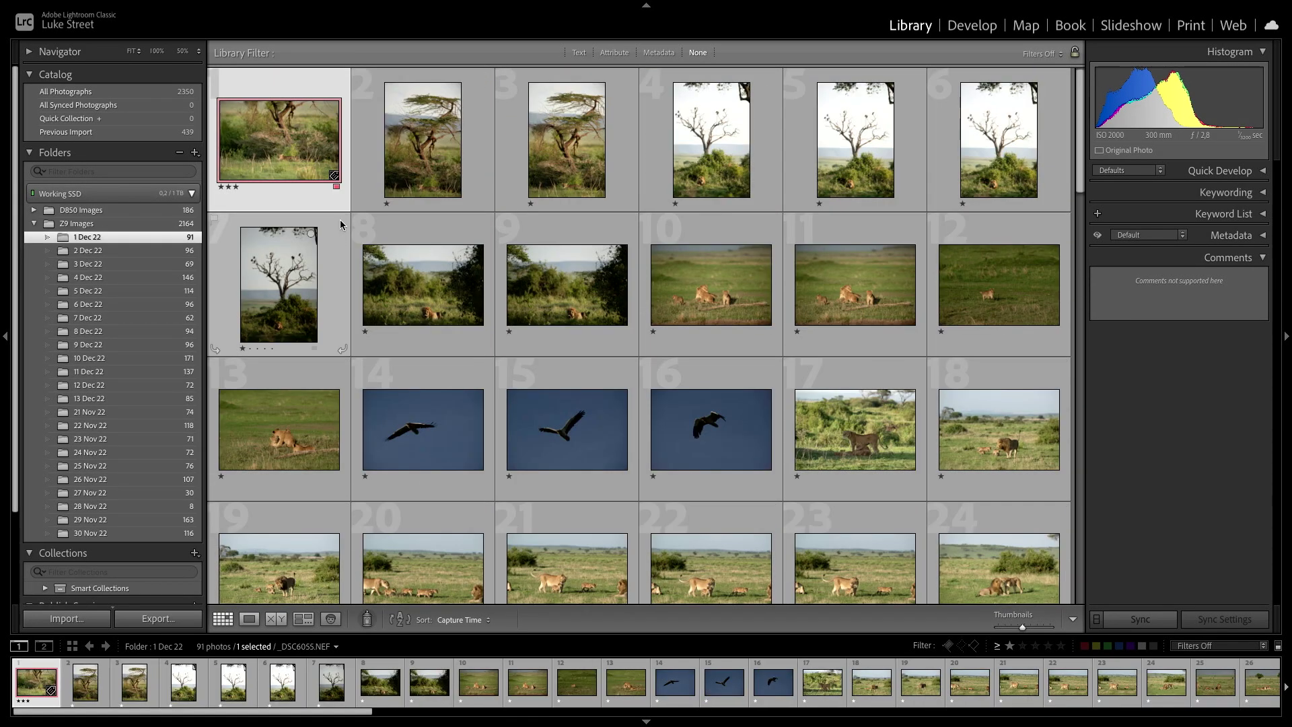
click(402, 154)
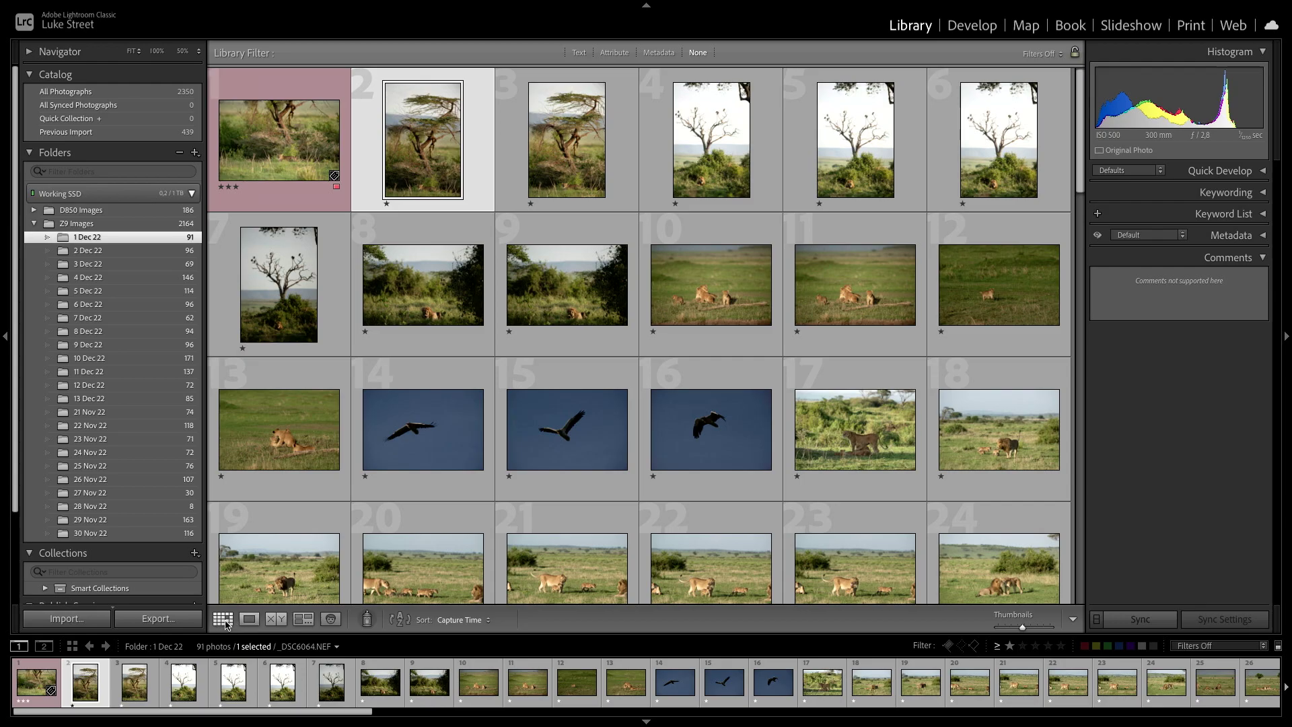
Preview the tree photo full size, then enlarge the grid thumbnails.
key(e)
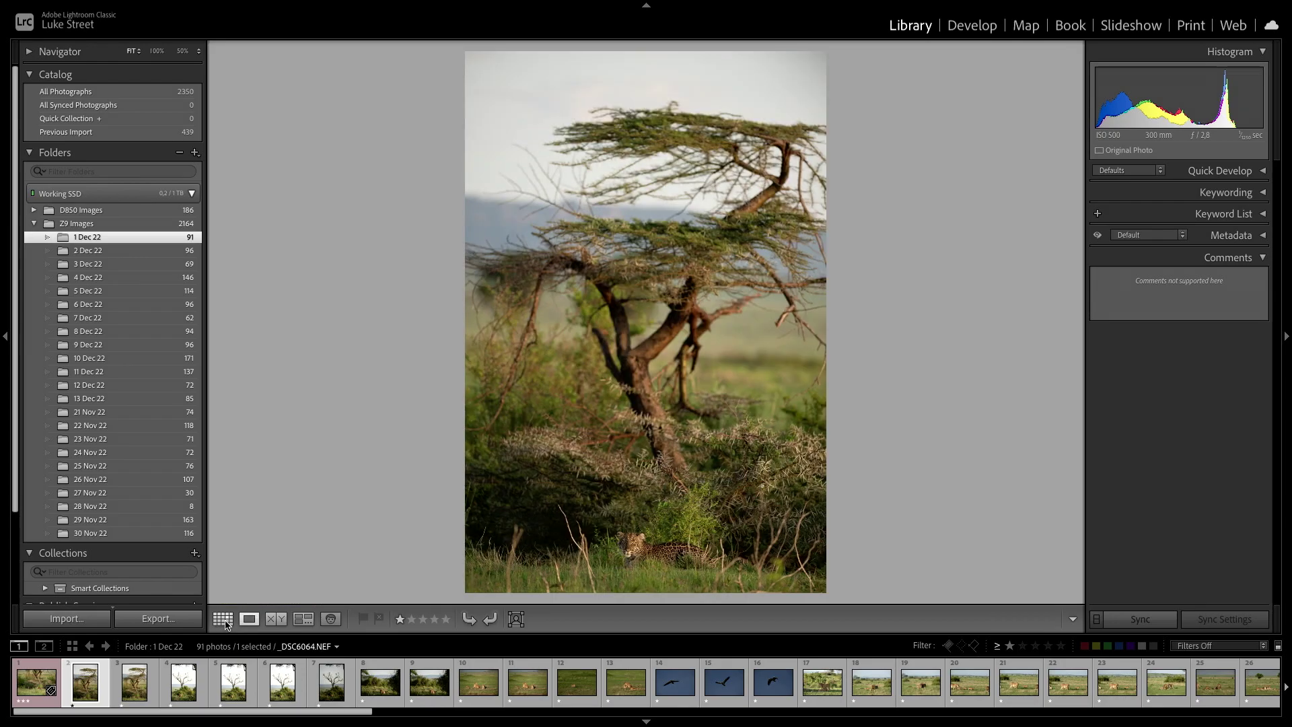
click(226, 624)
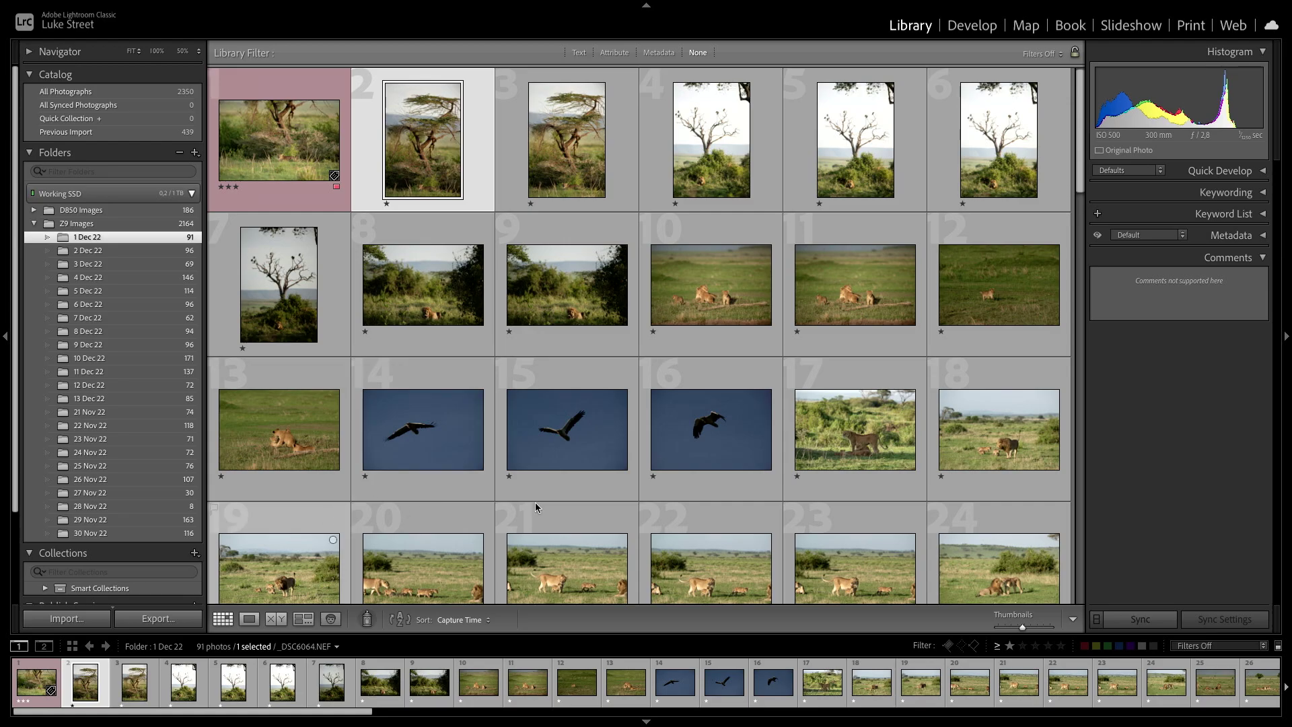
mouse_move(1022, 626)
mouse_down()
mouse_move(1048, 629)
mouse_move(1006, 628)
mouse_move(1030, 630)
mouse_up()
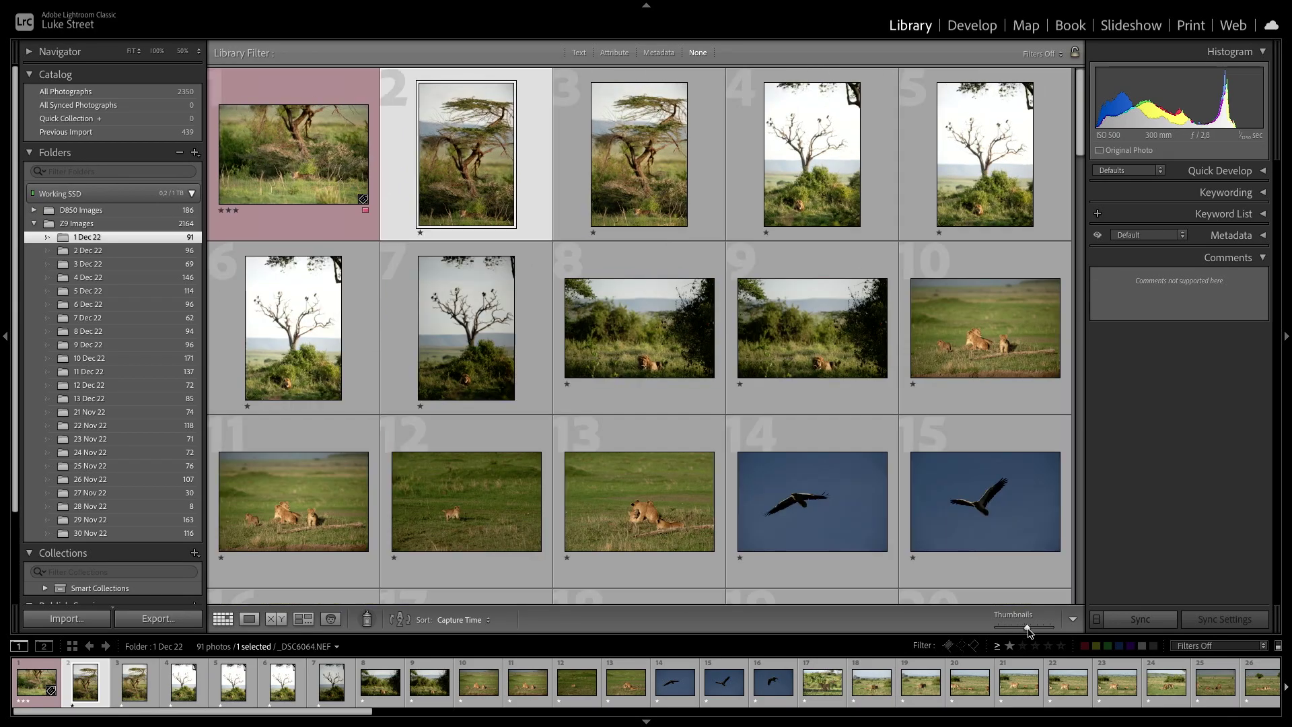
Switch between Loupe and Grid views, ending with the acacia tree photo shown alone.
click(249, 620)
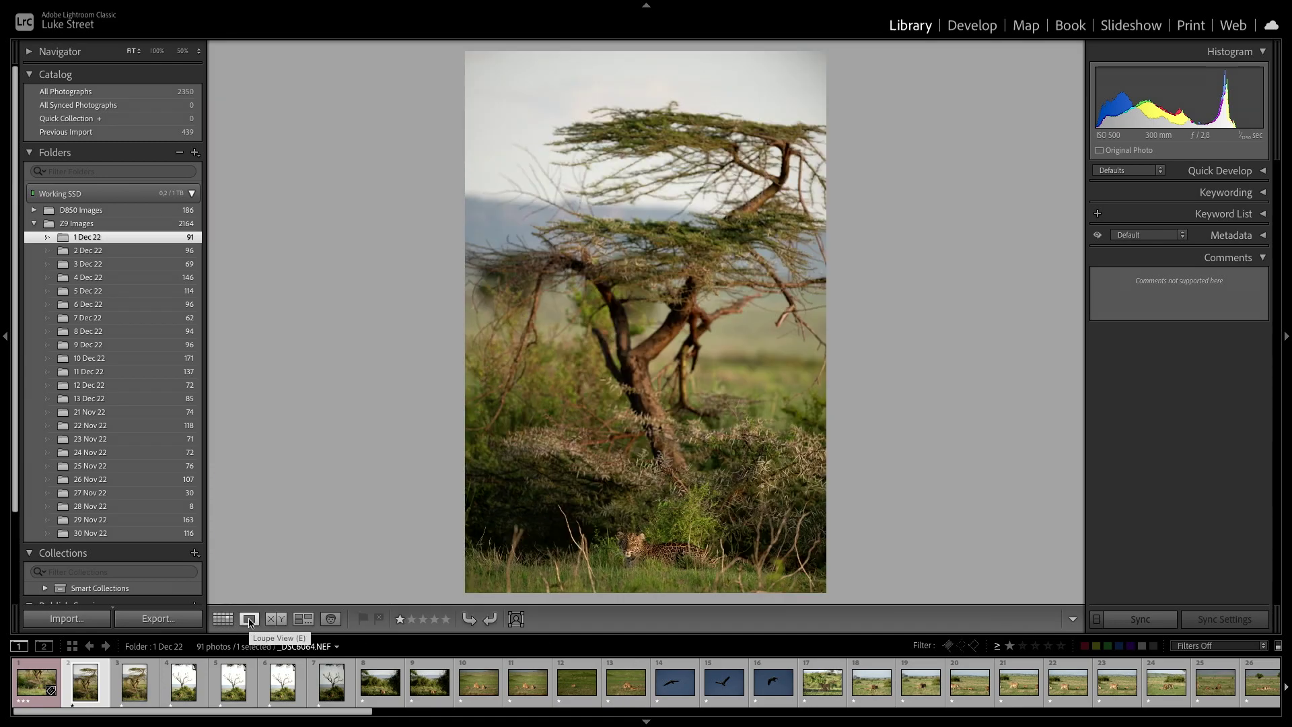
click(223, 619)
click(249, 619)
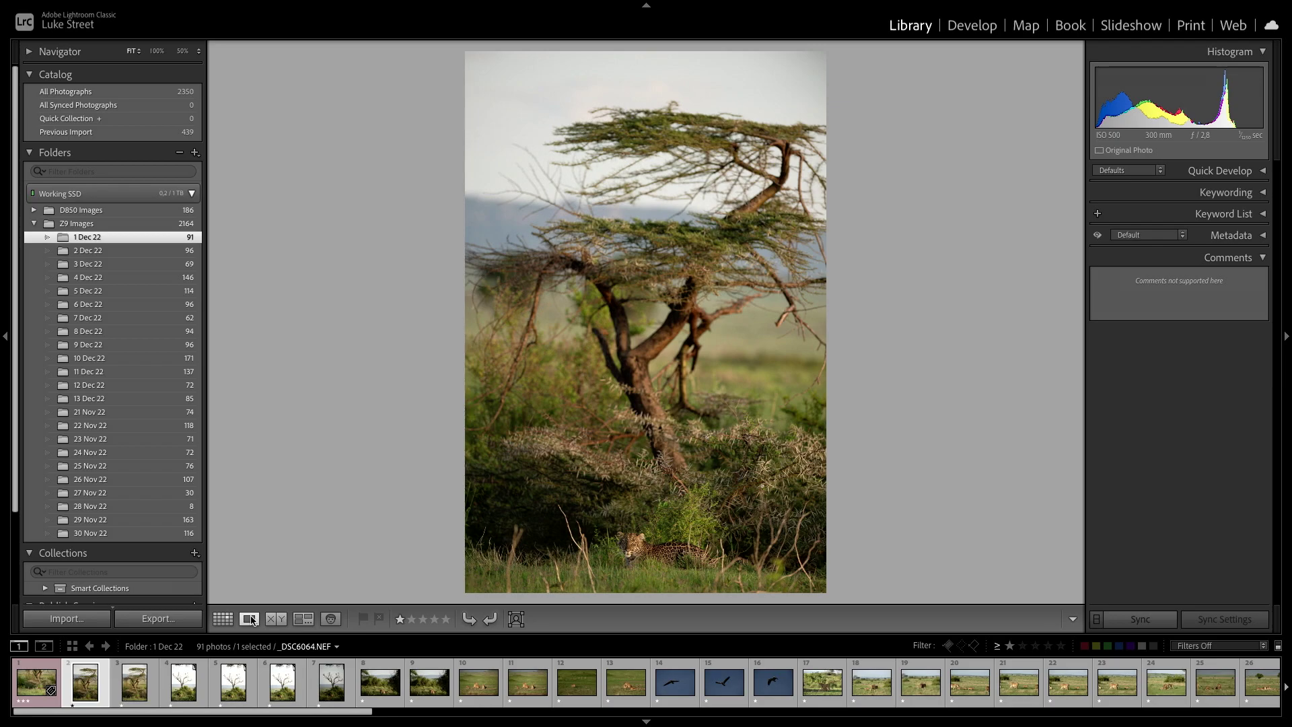
click(223, 618)
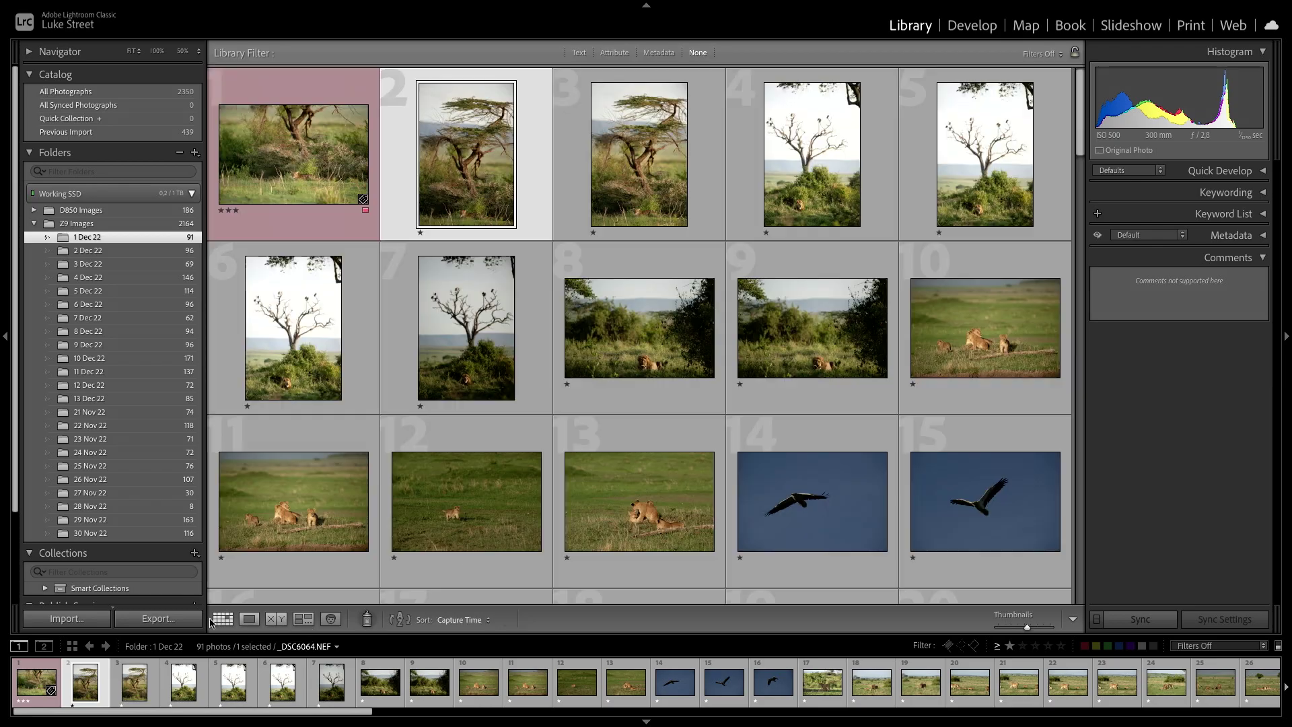
click(249, 618)
key(g)
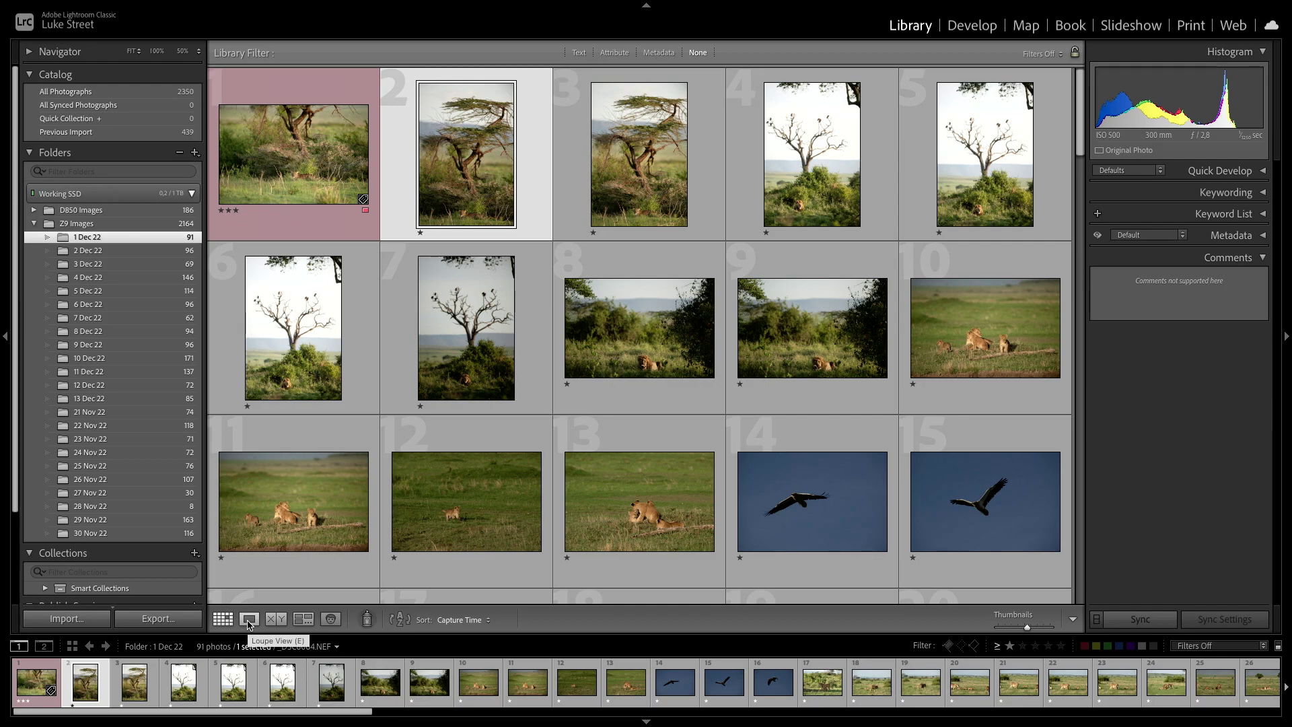
click(249, 620)
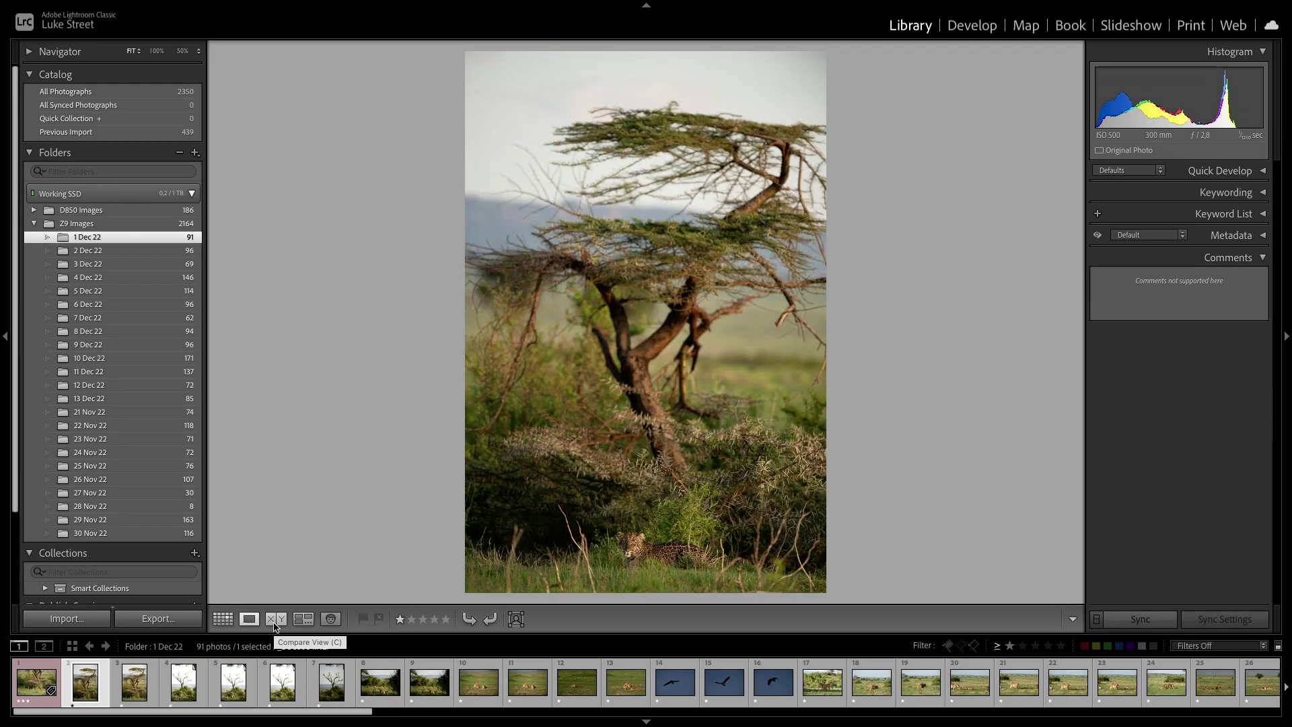
View the tree and leopard photos in Compare and Survey views, check People, then return to Grid.
click(275, 625)
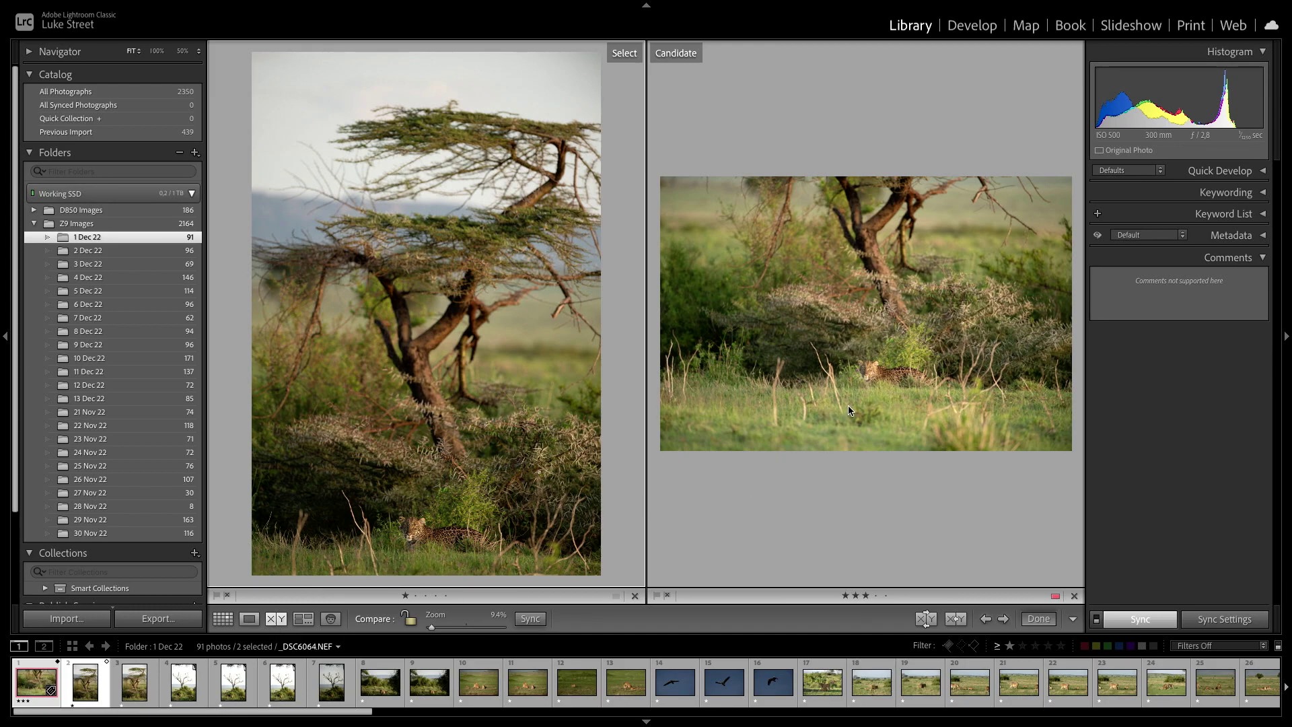
click(304, 621)
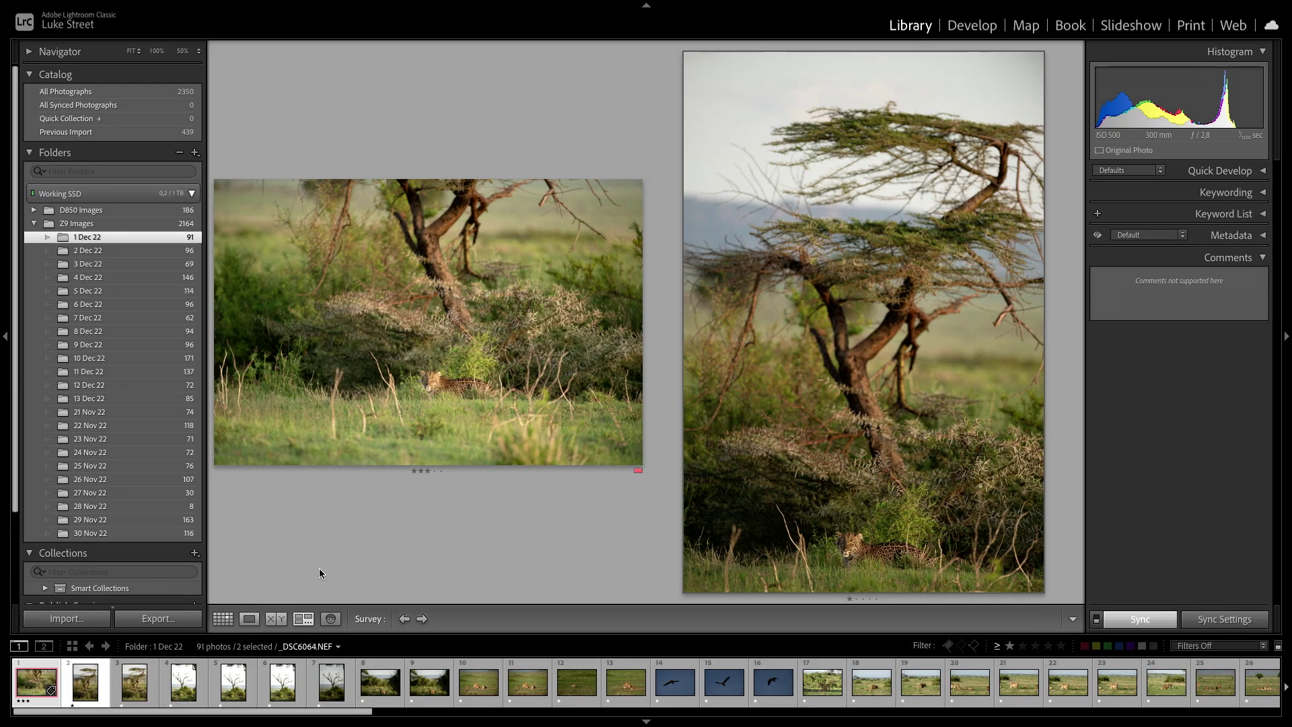
click(332, 620)
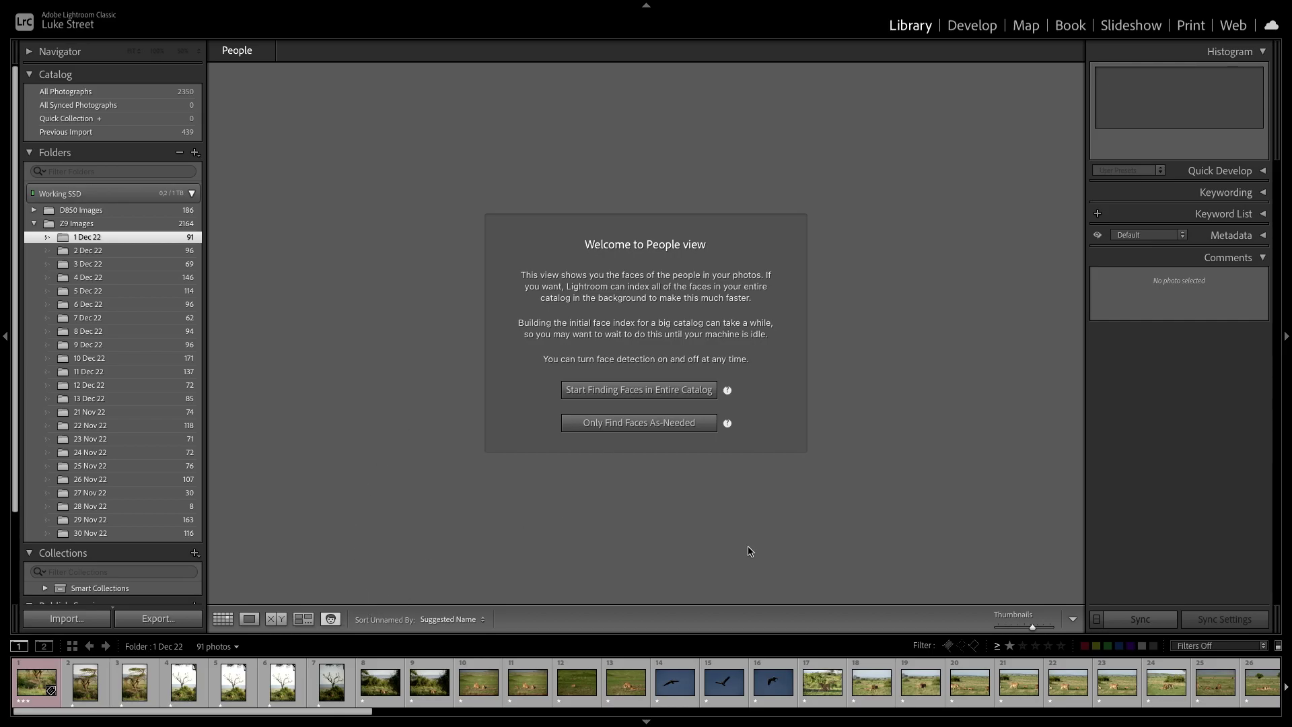
click(223, 620)
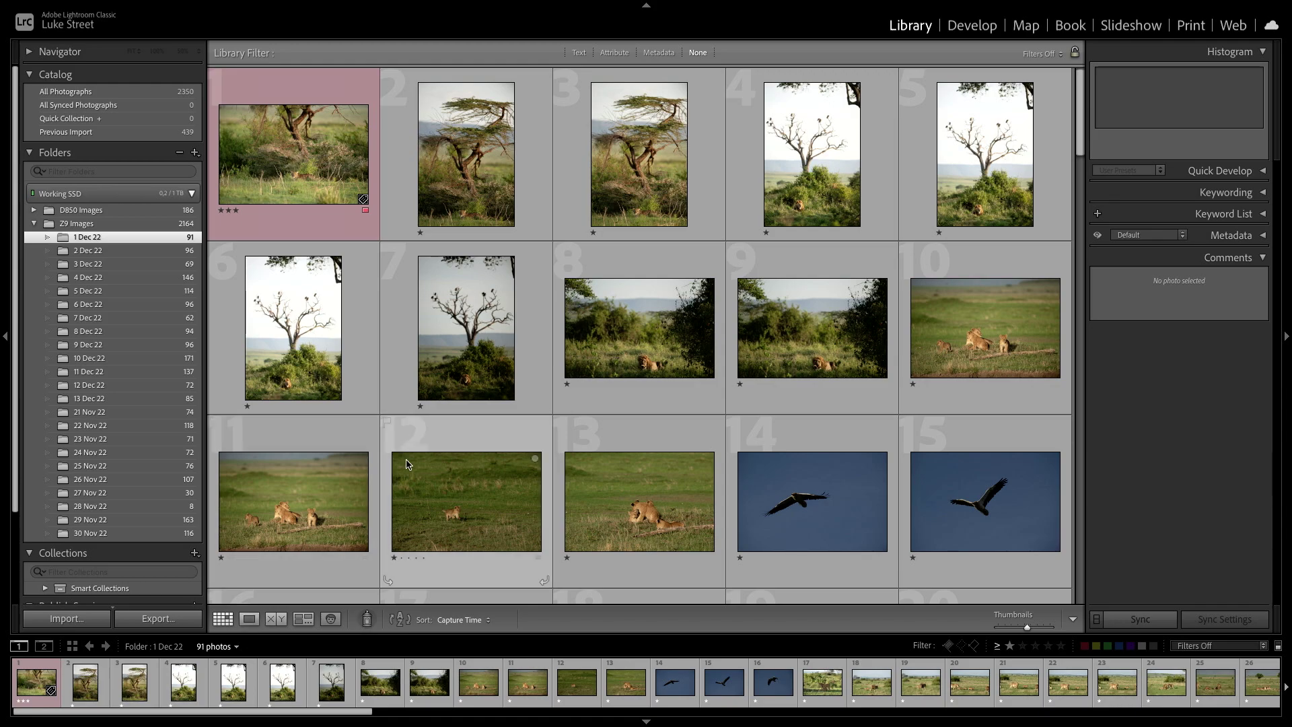
Switch to Loupe view and pick zebra herd thumbnail 78 from the filmstrip.
scroll(406, 464, down, 2)
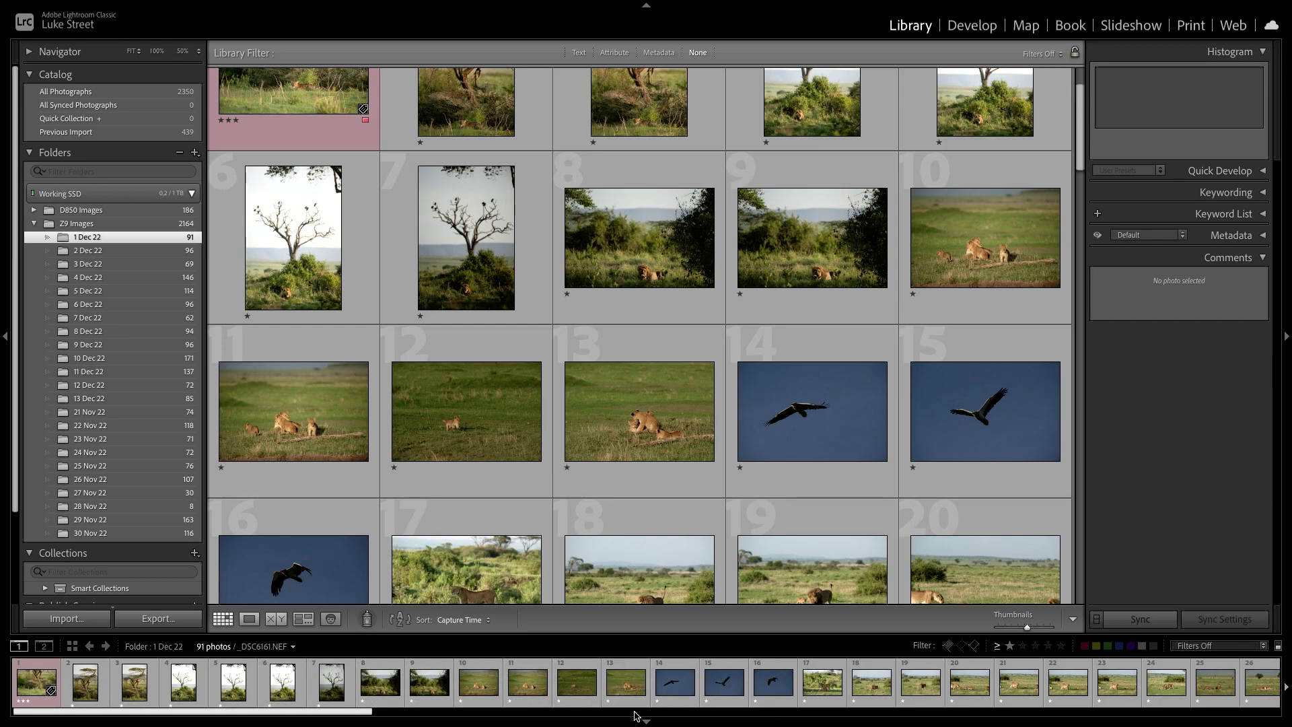
scroll(642, 705, down, 5)
scroll(658, 700, up, 6)
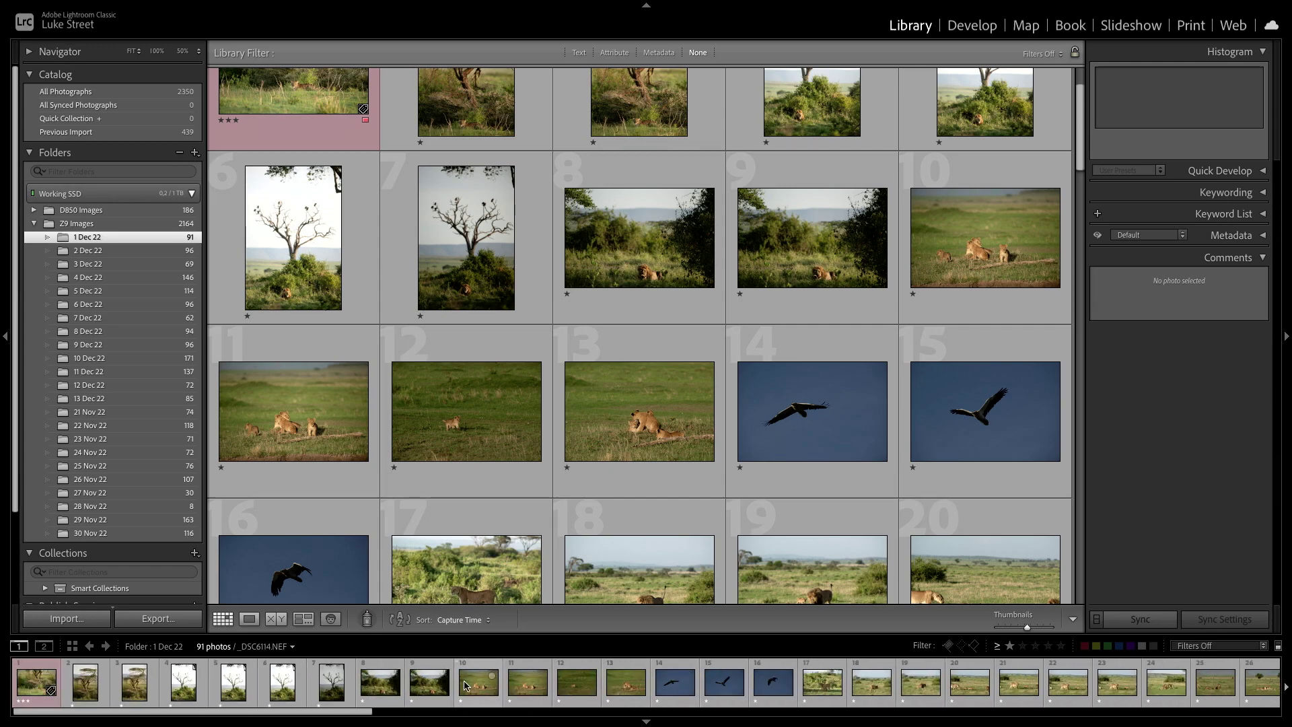
key(e)
scroll(641, 680, down, 8)
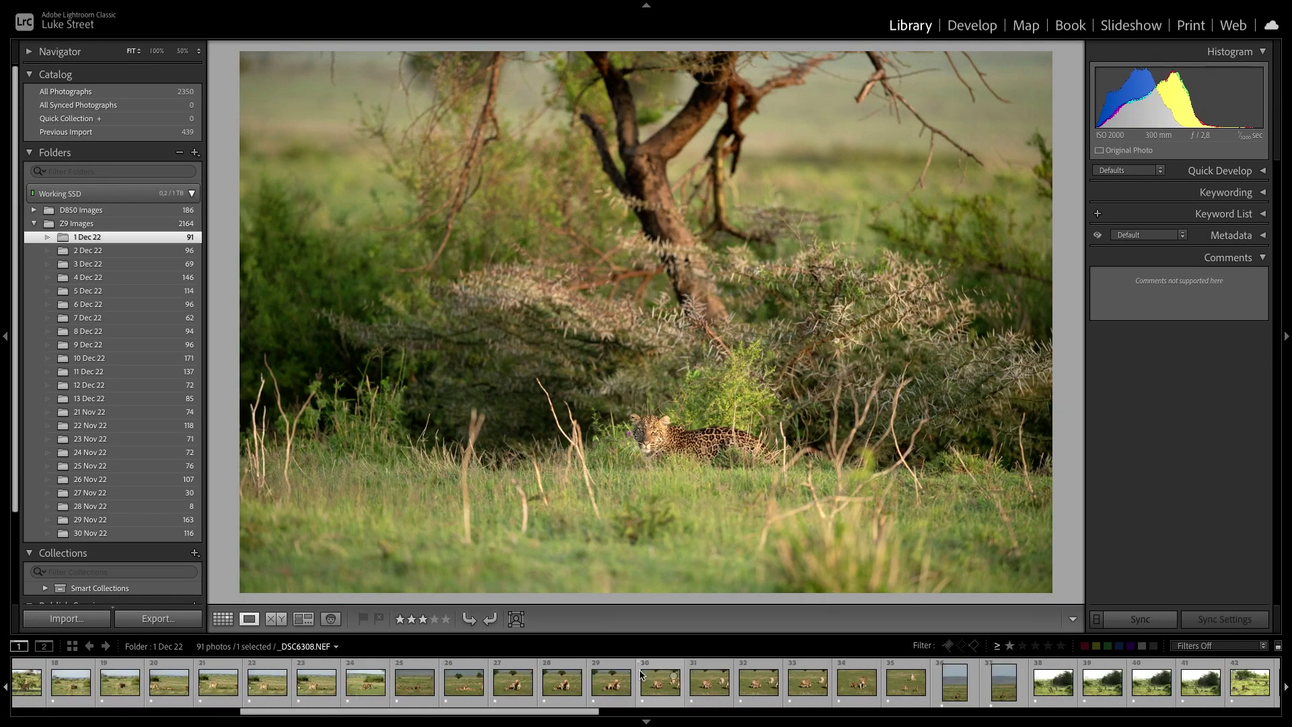
click(625, 685)
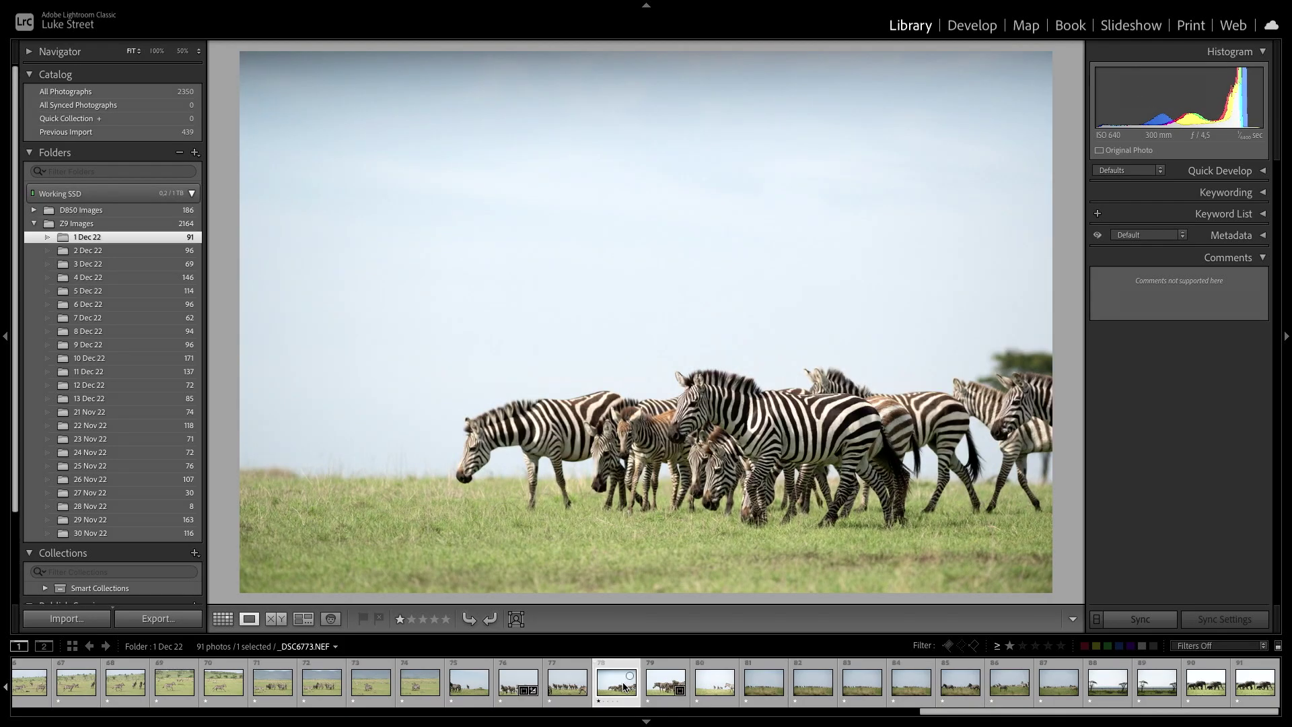
Open the zebra photo in Develop and step through photos 81 to 87, the running foal.
key(d)
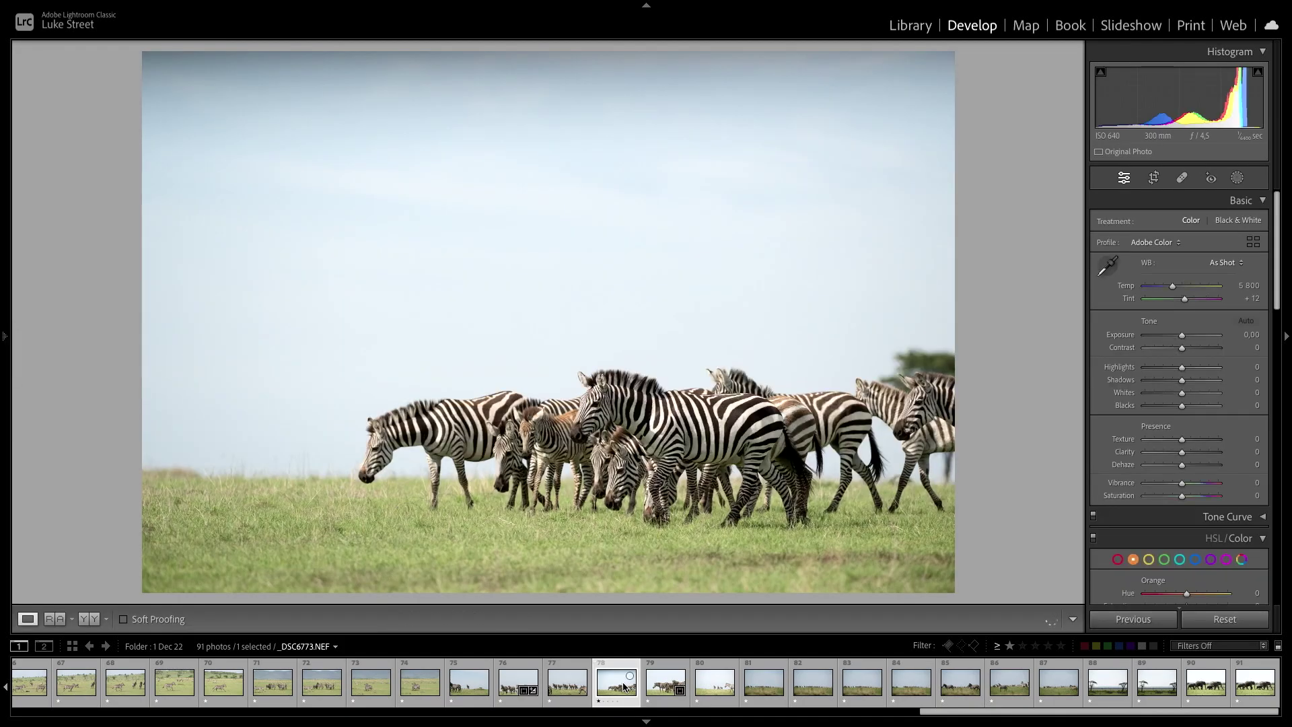
scroll(625, 685, up, 10)
scroll(624, 685, down, 7)
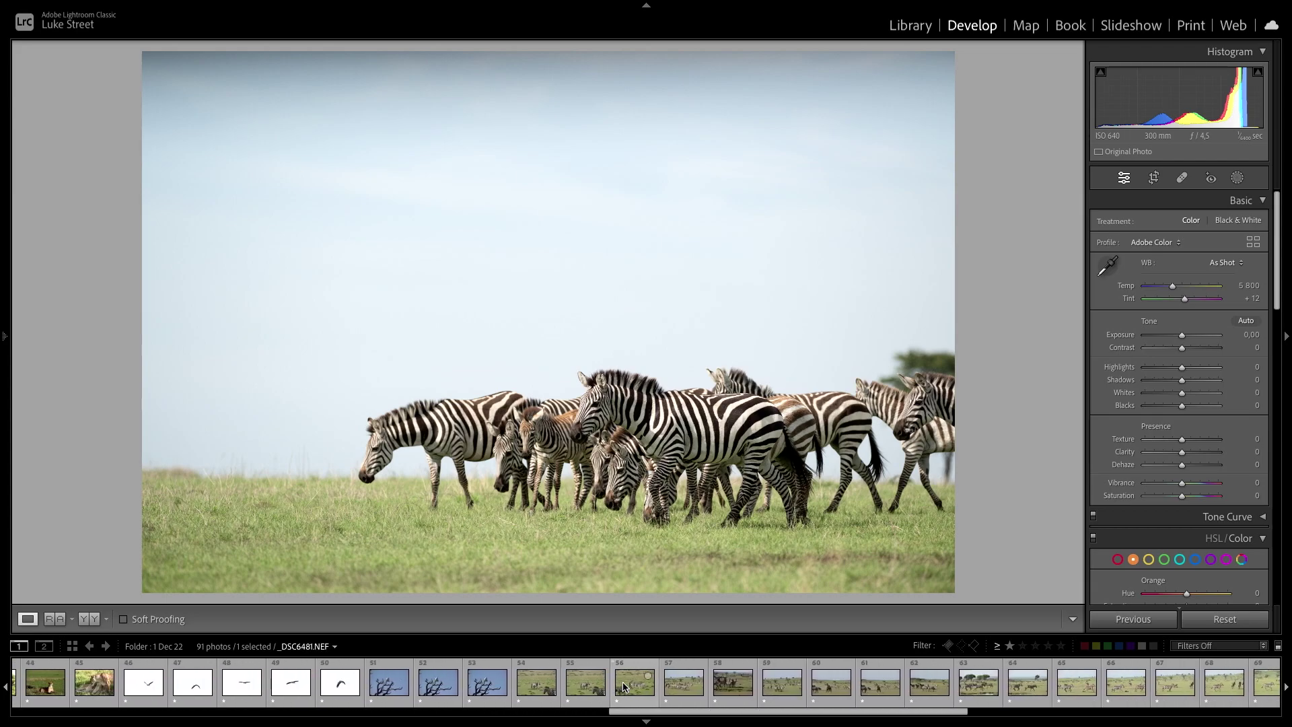
key(Right)
key(Right)
key(Right)
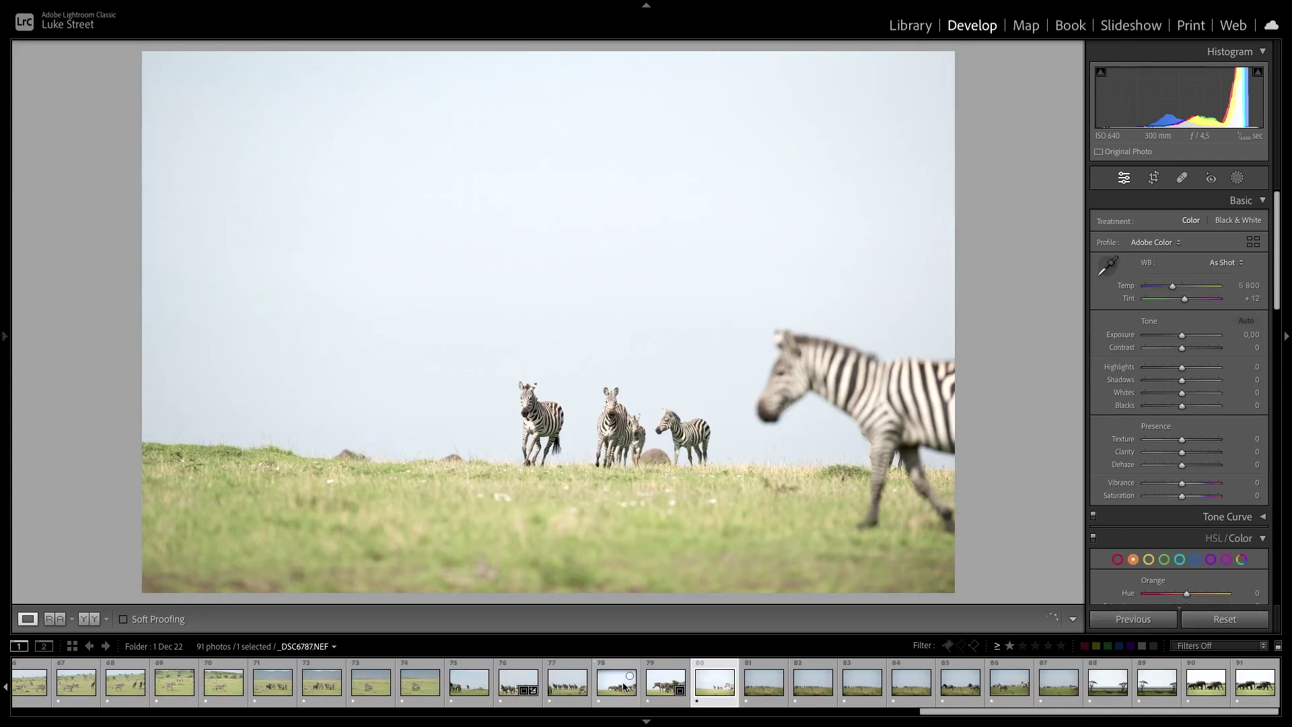
key(Right)
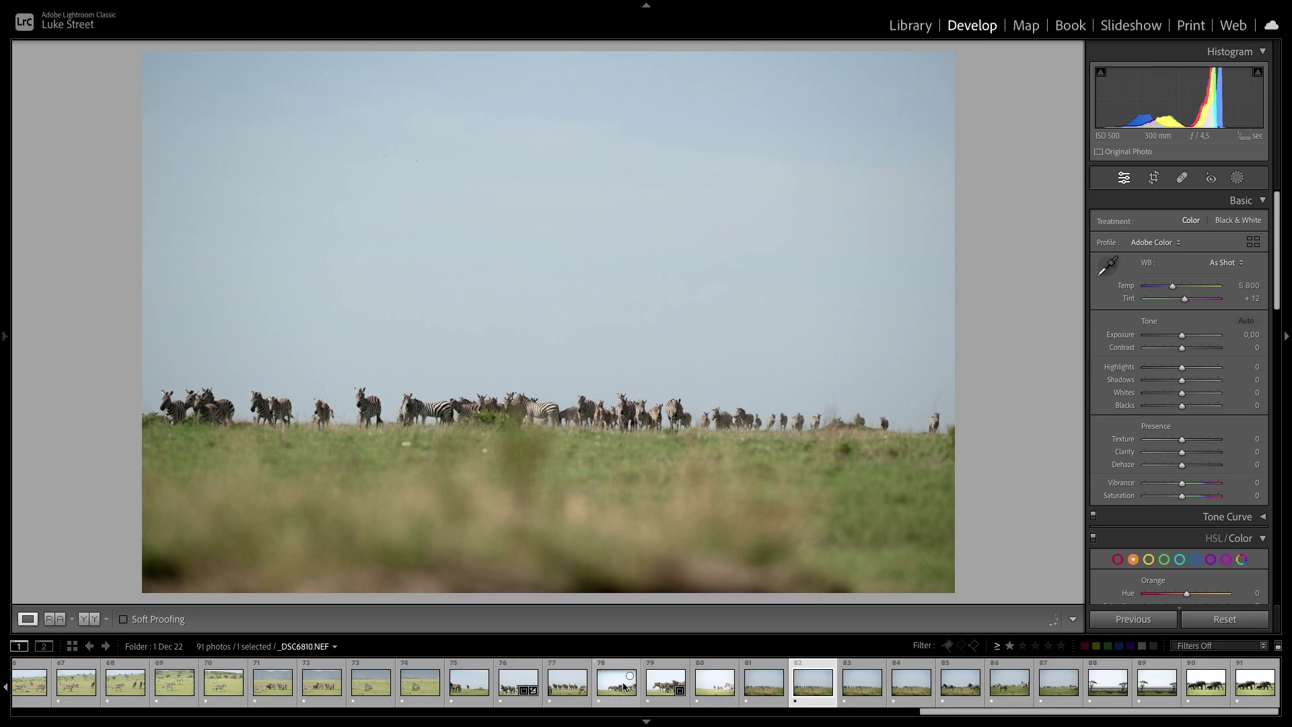
key(Left)
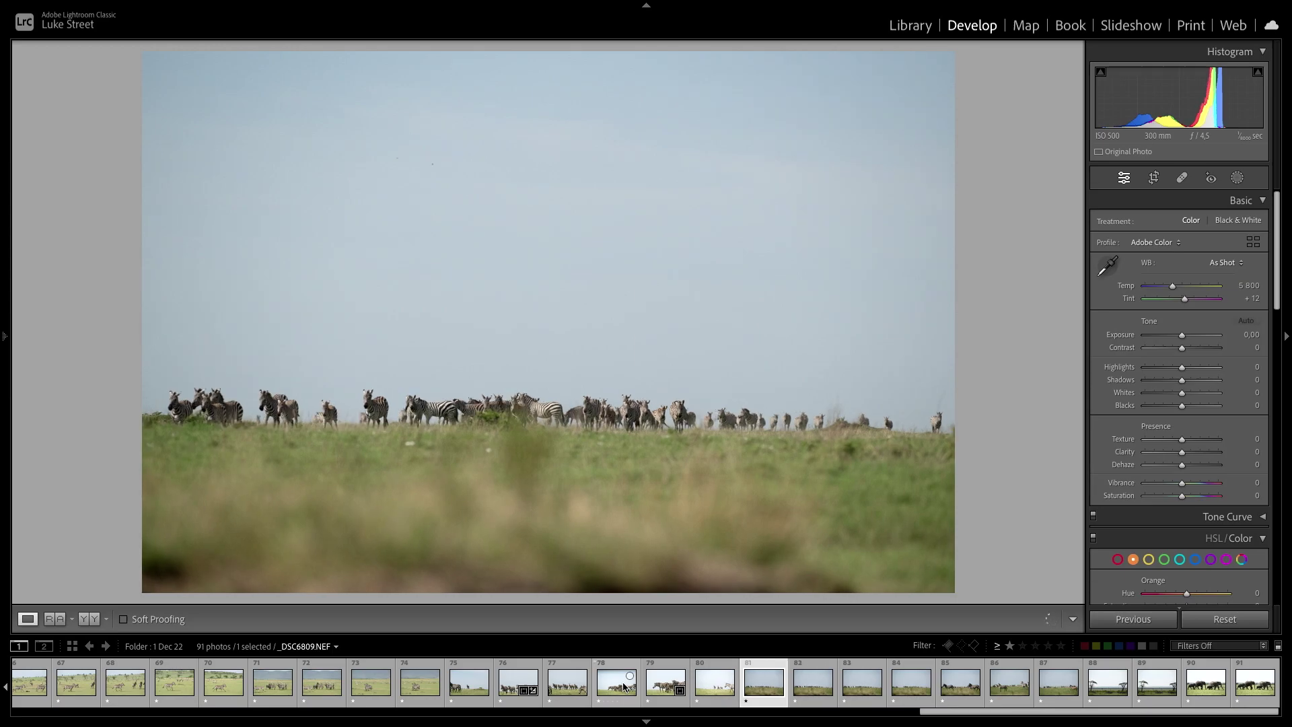
scroll(1209, 538, down, 4)
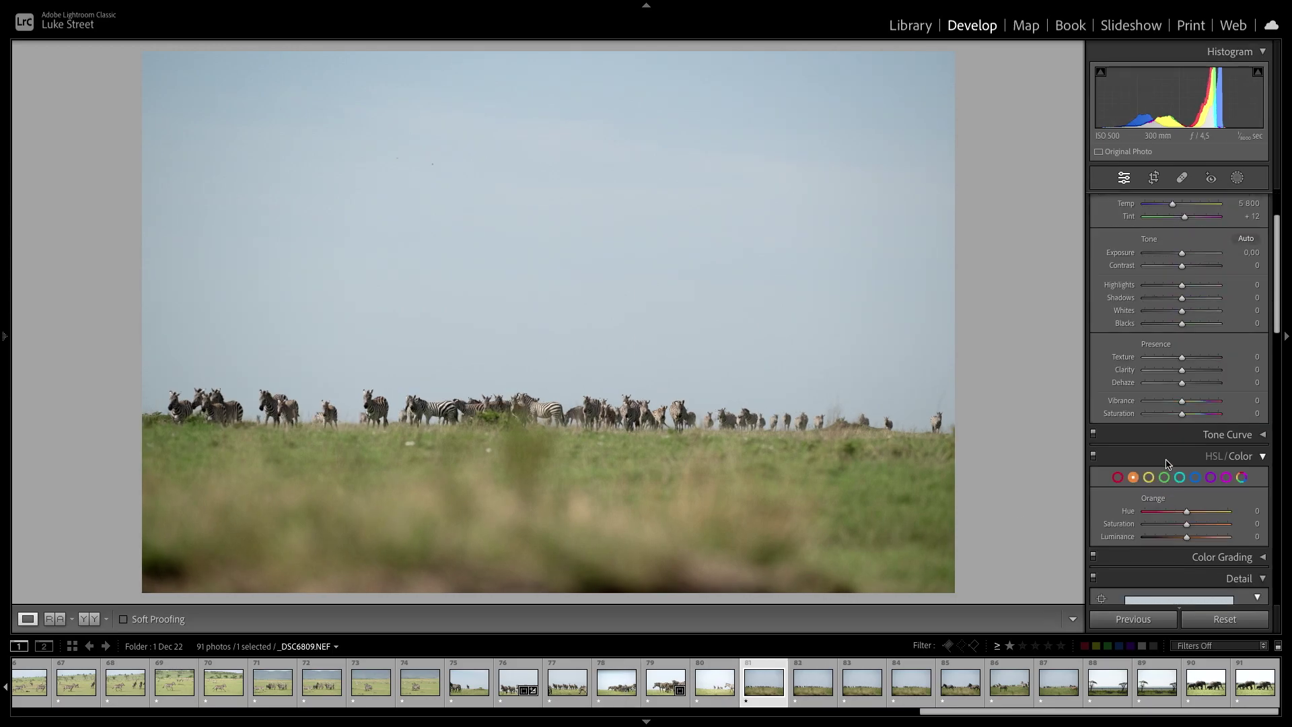
scroll(1210, 471, up, 4)
key(Right)
key(Right)
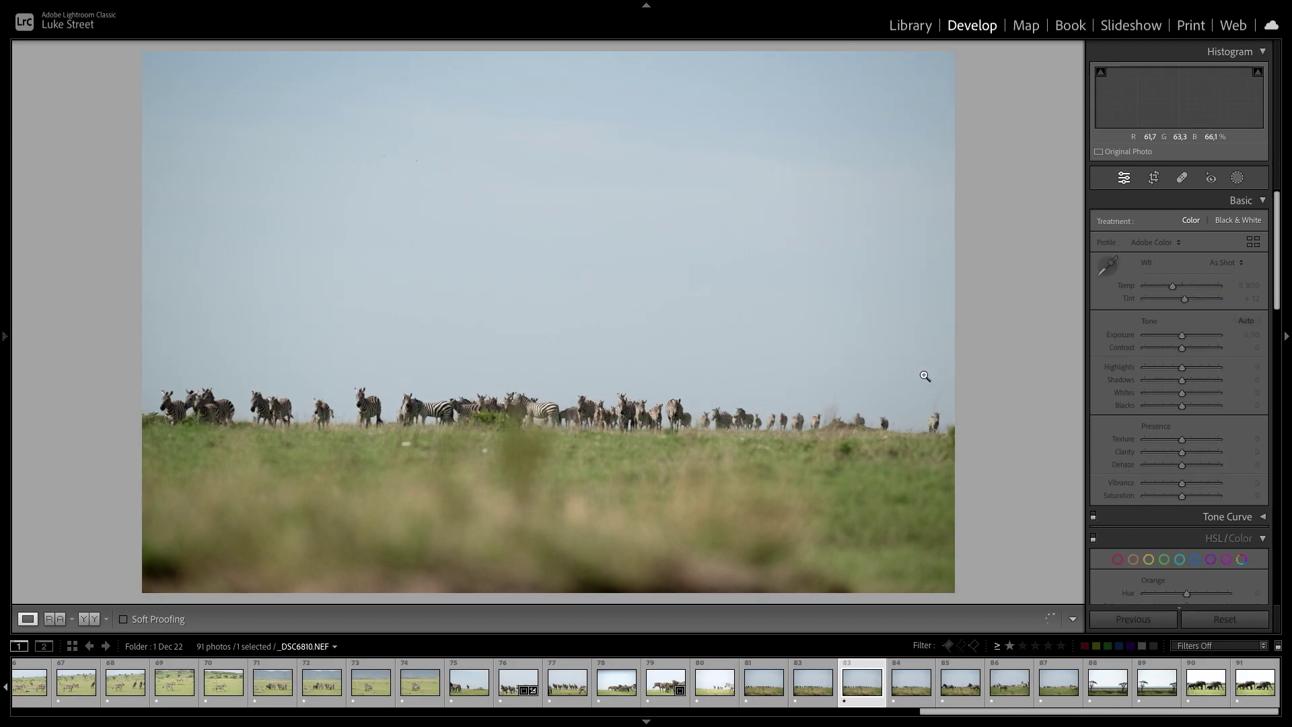
key(Right)
key(Right)
key(Right)
key(Right)
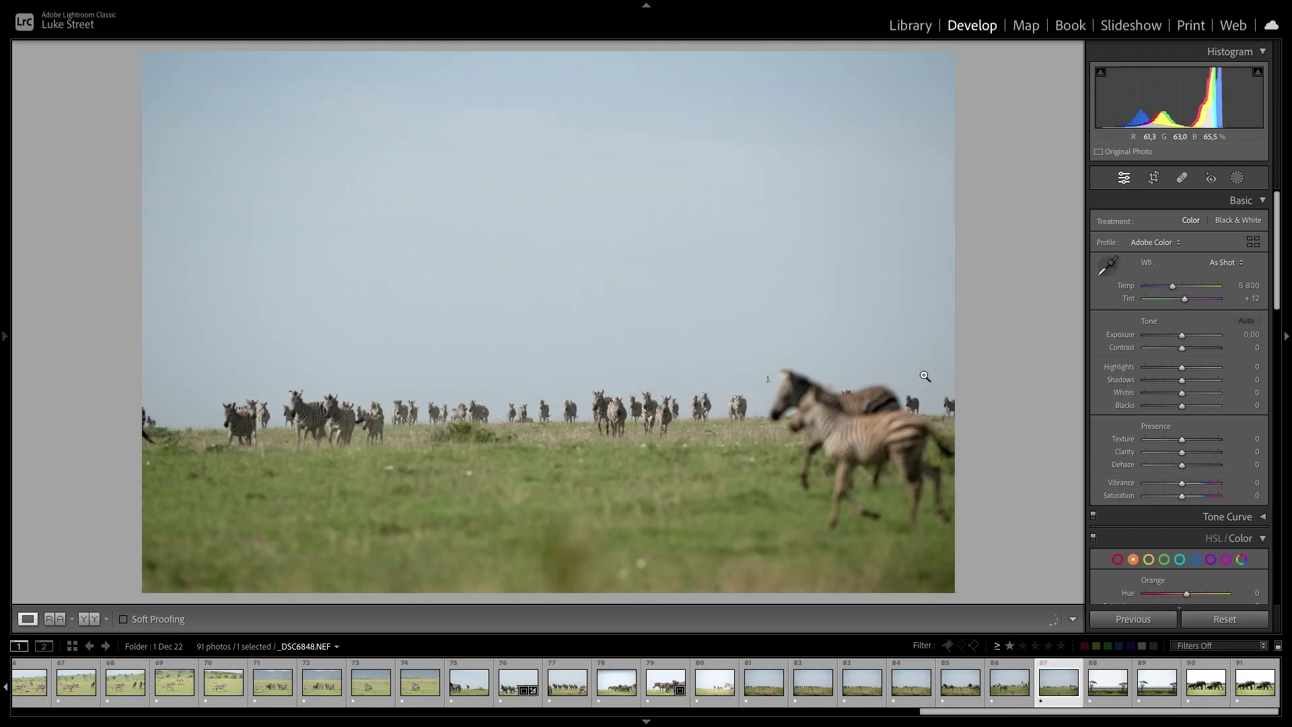
Return to Library loupe, step through the last zebra photos and select photo 76.
key(e)
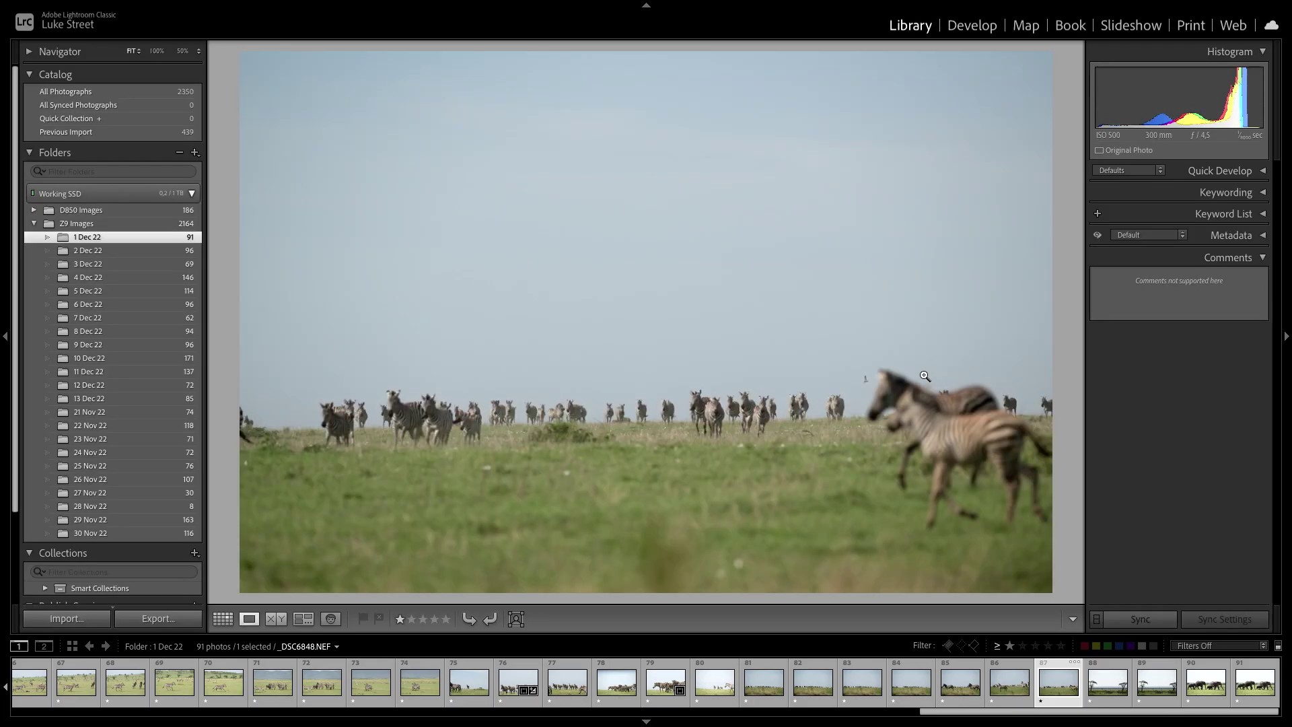
key(Right)
key(Right)
key(Right)
key(Right)
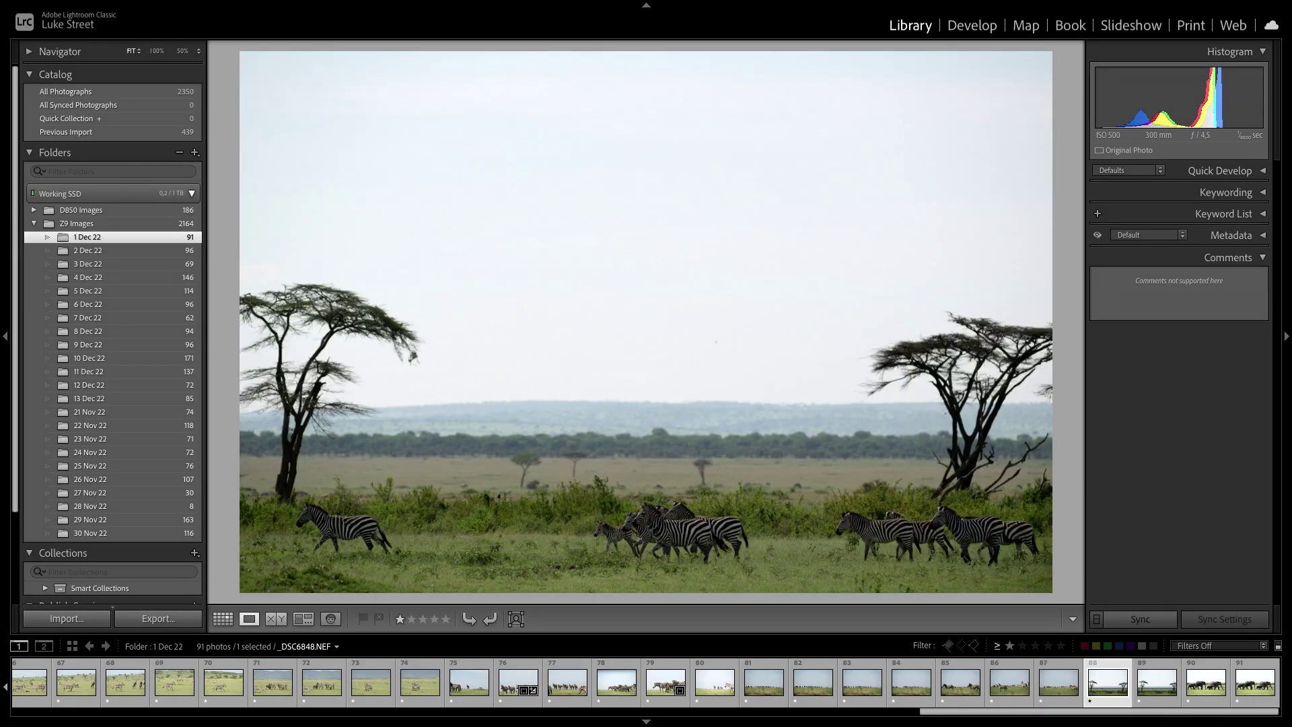
key(Left)
key(Left)
key(Left)
key(Left)
key(Left)
key(Left)
key(Left)
key(Left)
key(Left)
key(Left)
key(Left)
key(Left)
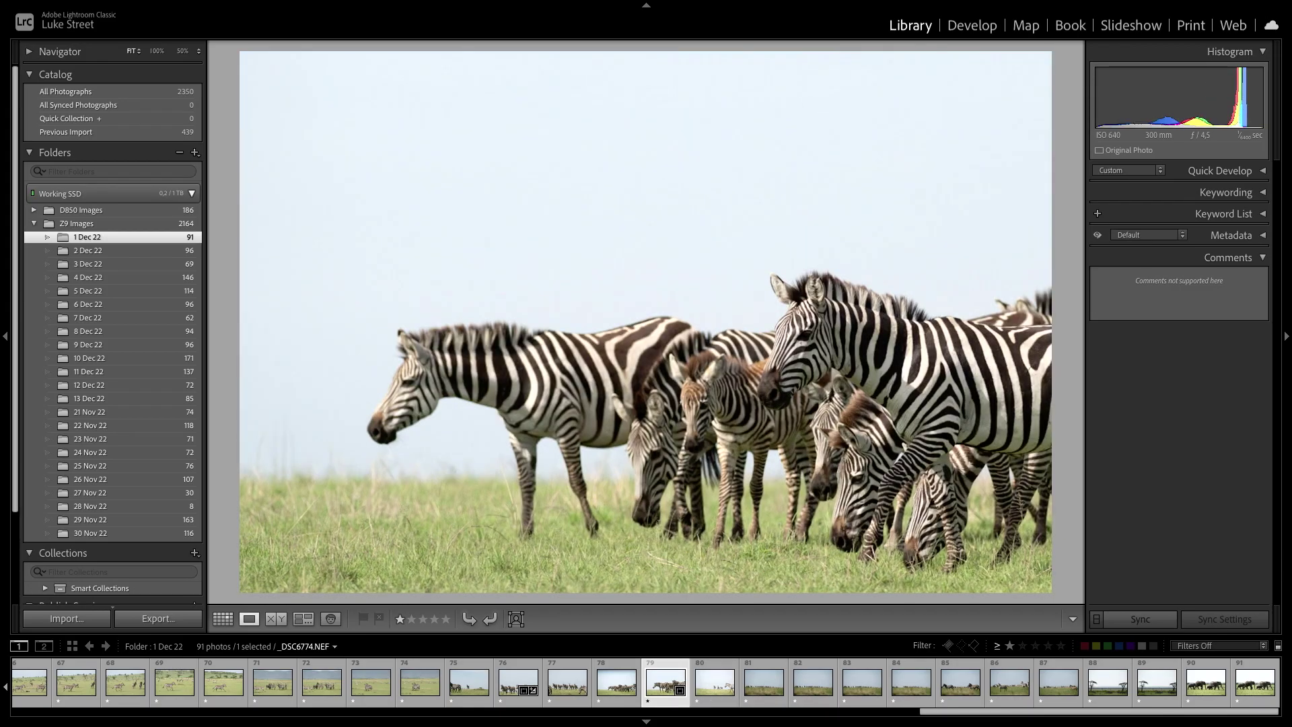
right_click(652, 690)
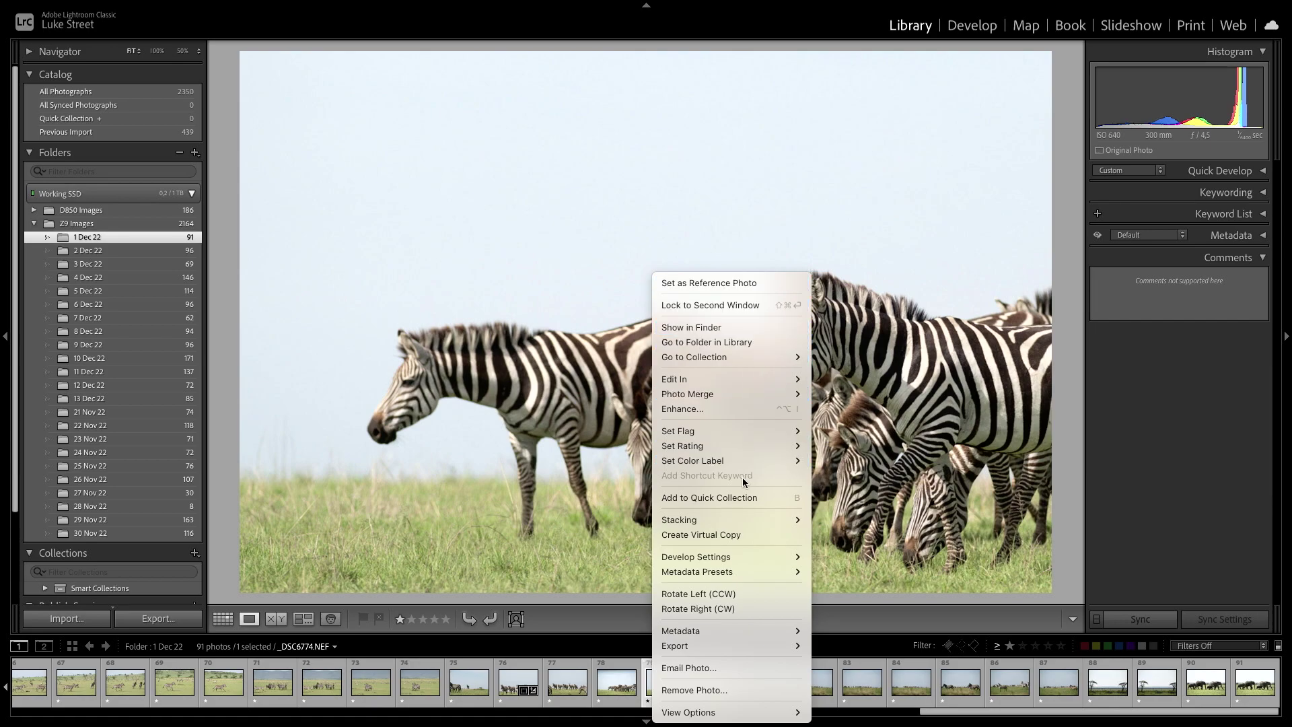
mouse_move(745, 555)
click(508, 684)
click(508, 684)
Copy photo 76's develop settings with Develop Settings > Copy Settings.
right_click(509, 685)
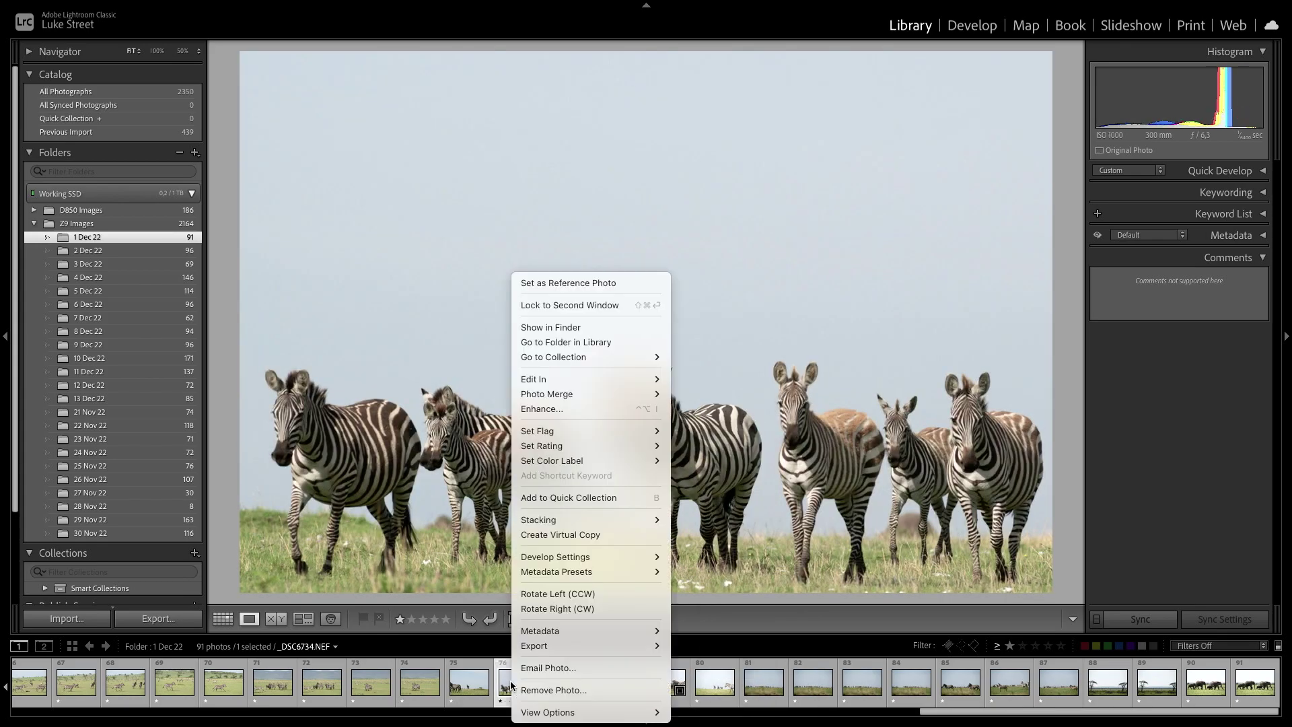
mouse_move(606, 557)
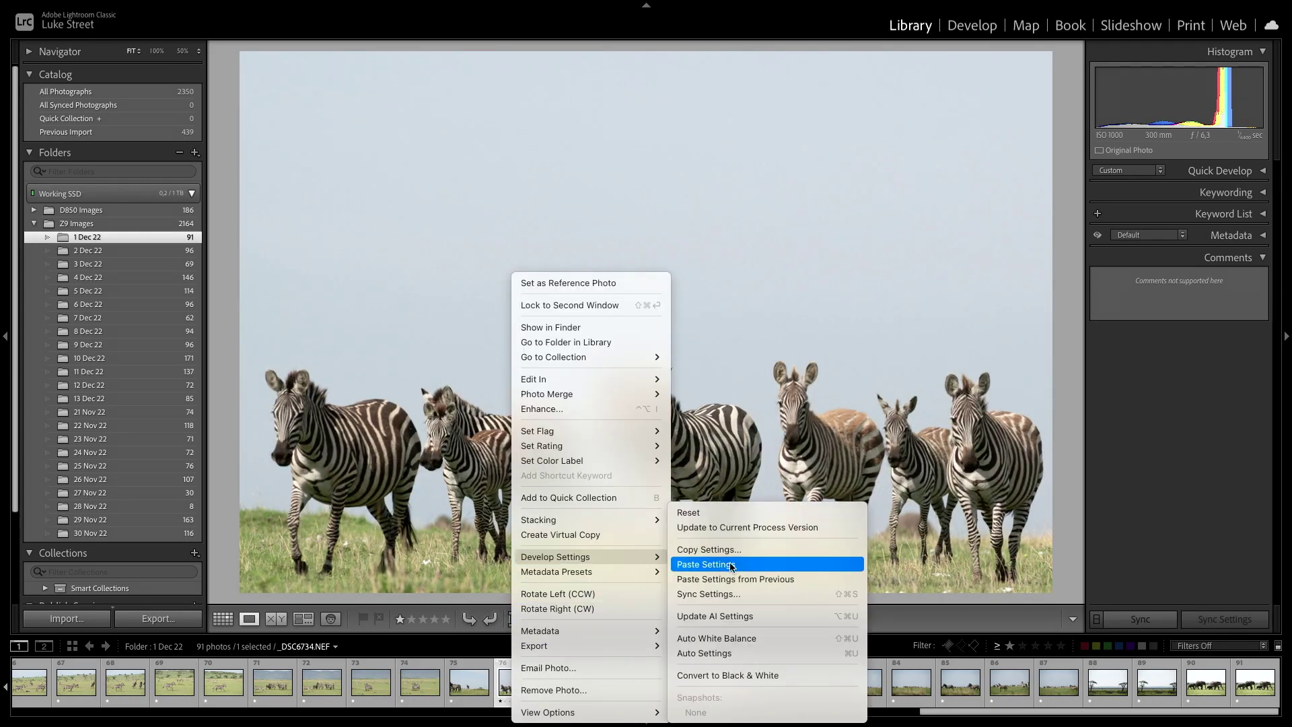
click(753, 551)
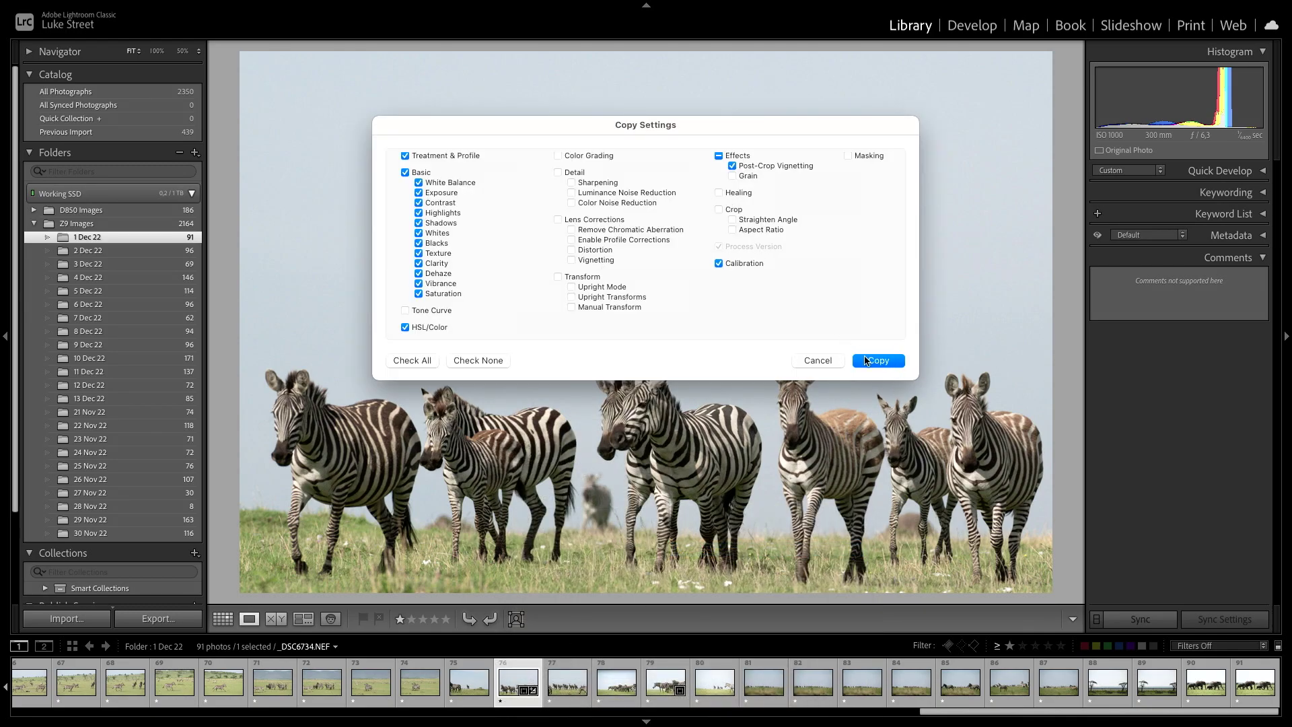
click(867, 360)
Paste the copied develop settings onto the next zebra photo in the filmstrip.
right_click(558, 684)
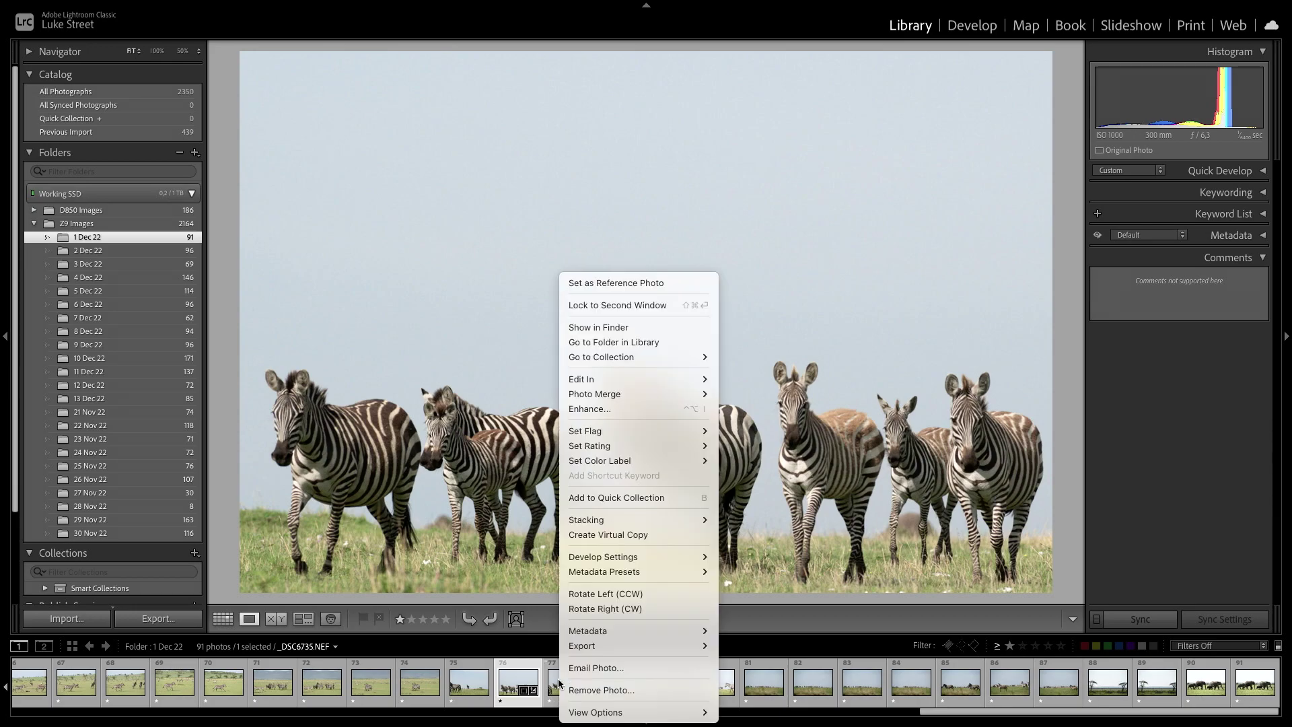
mouse_move(645, 557)
click(765, 566)
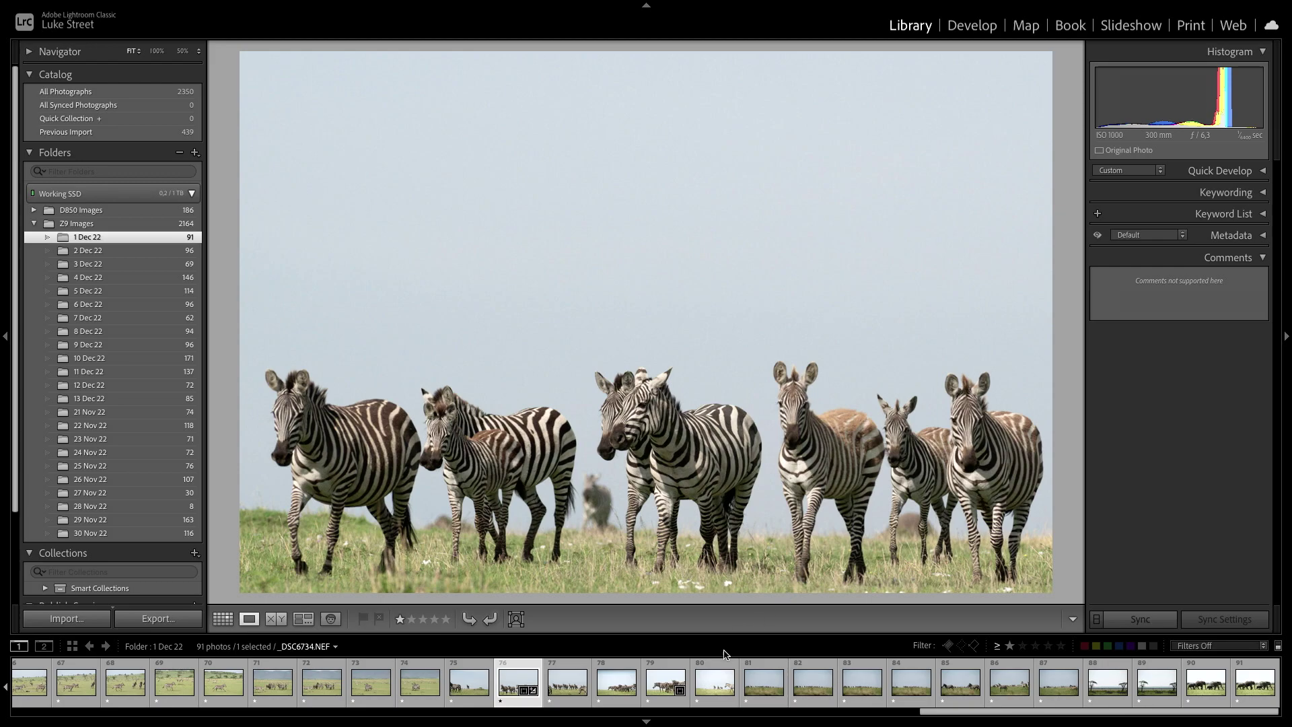
Hide the filmstrip and the left and right panels around the photo.
click(646, 721)
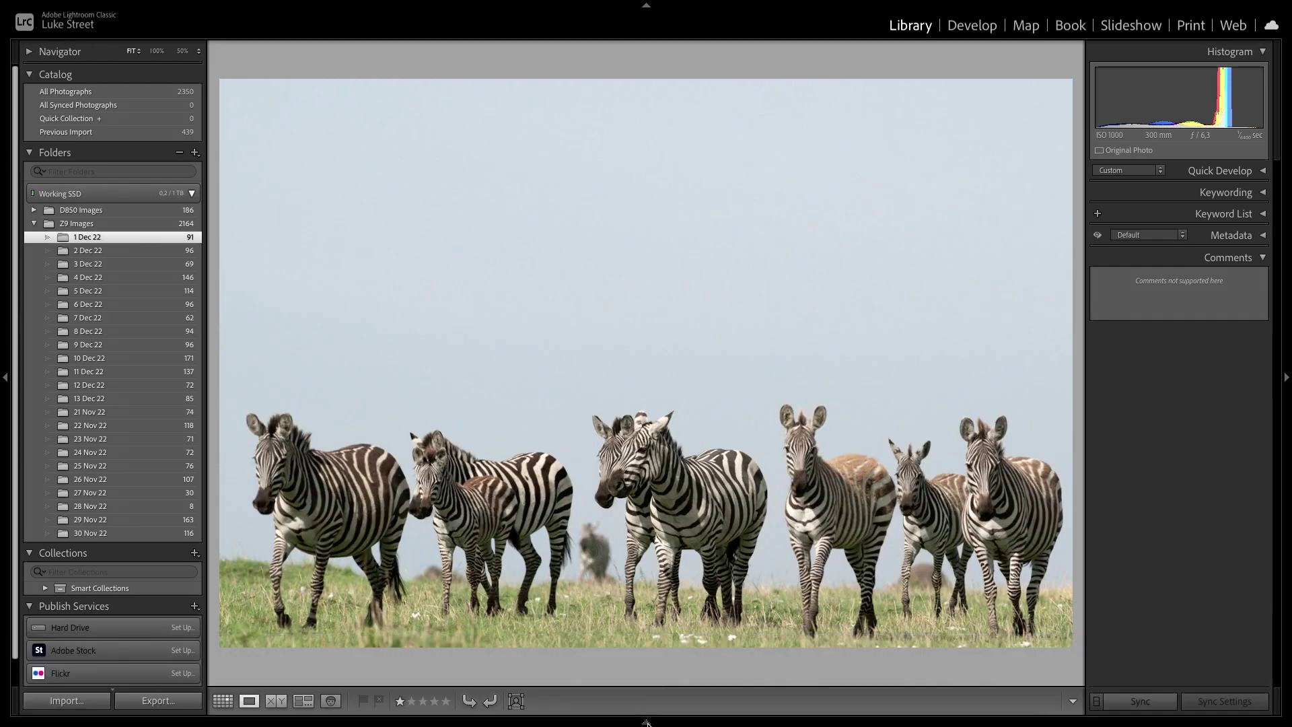
click(5, 394)
click(1287, 378)
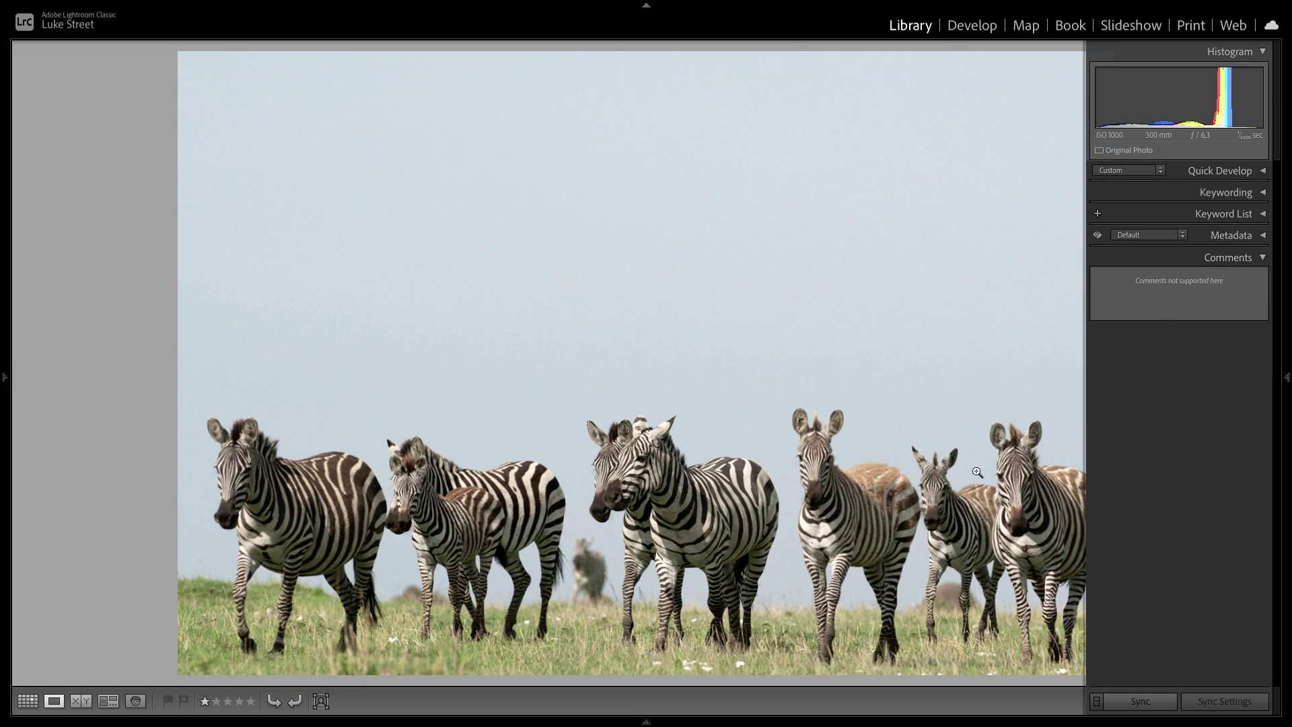
mouse_move(631, 724)
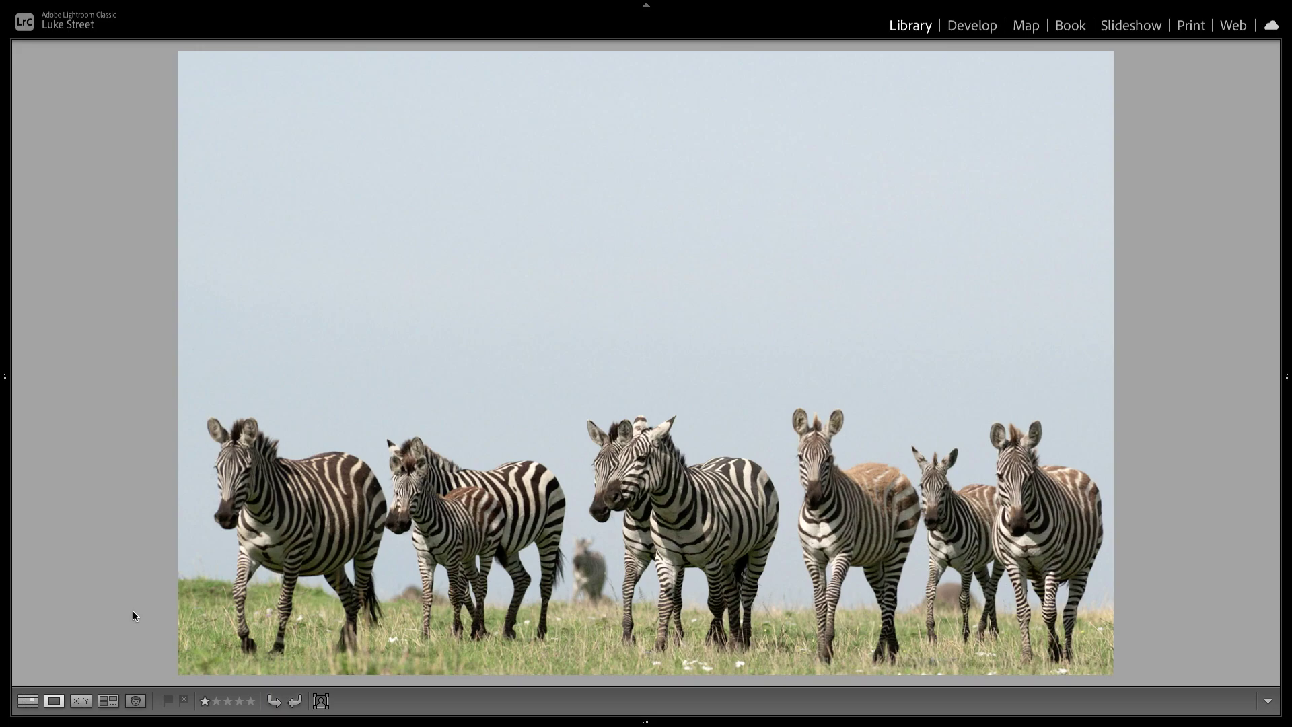
Switch to Grid view with the filmstrip hidden and apply the Filters Off preset.
key(g)
key(F6)
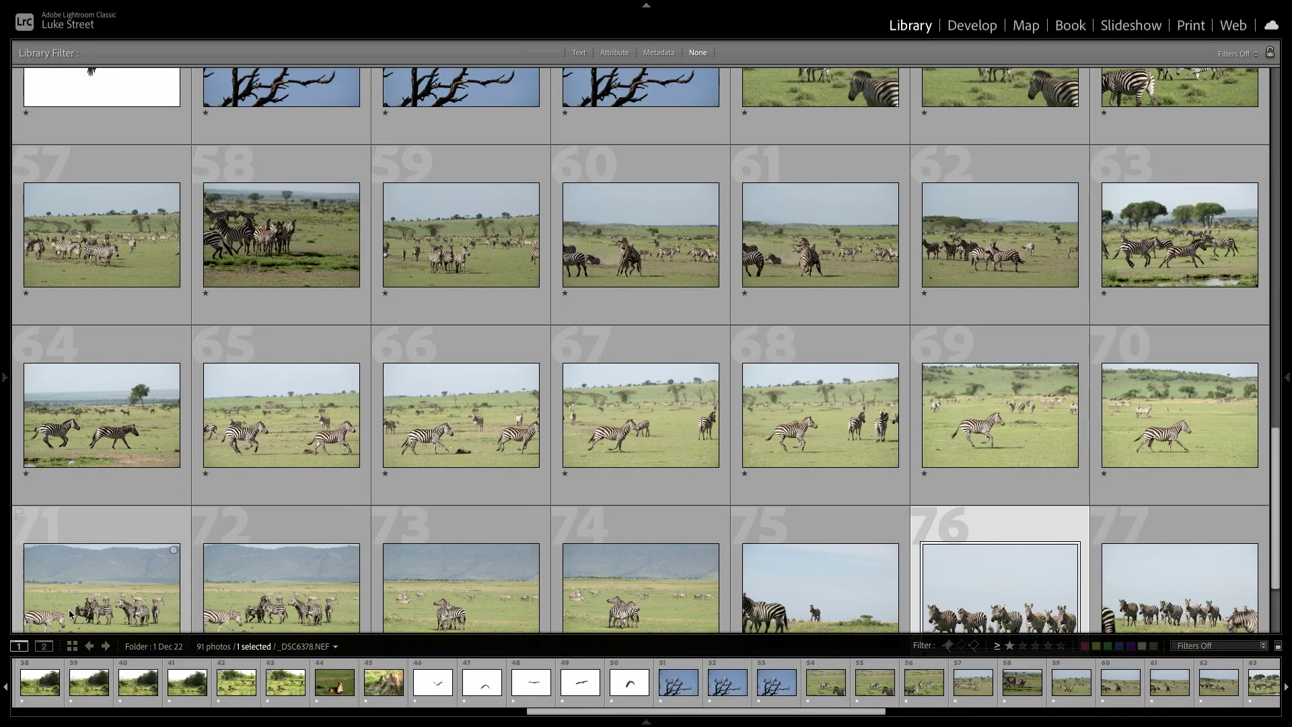
key(F6)
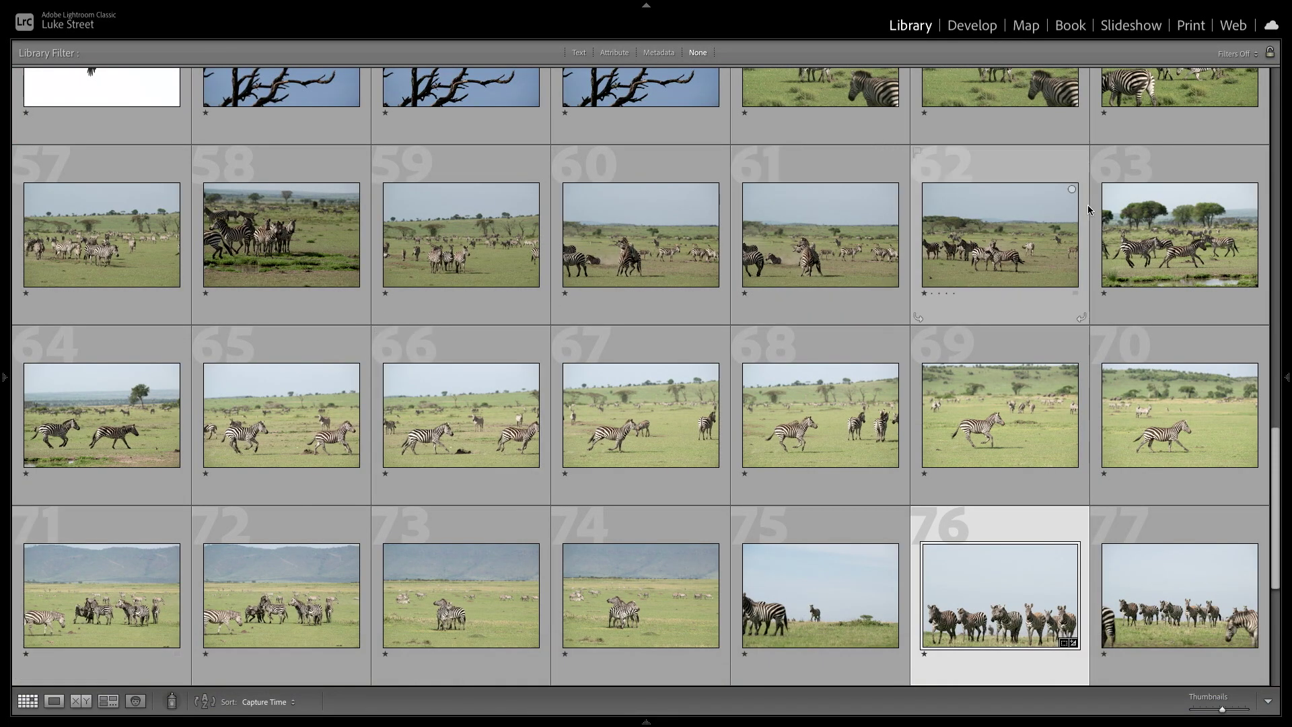
click(1244, 57)
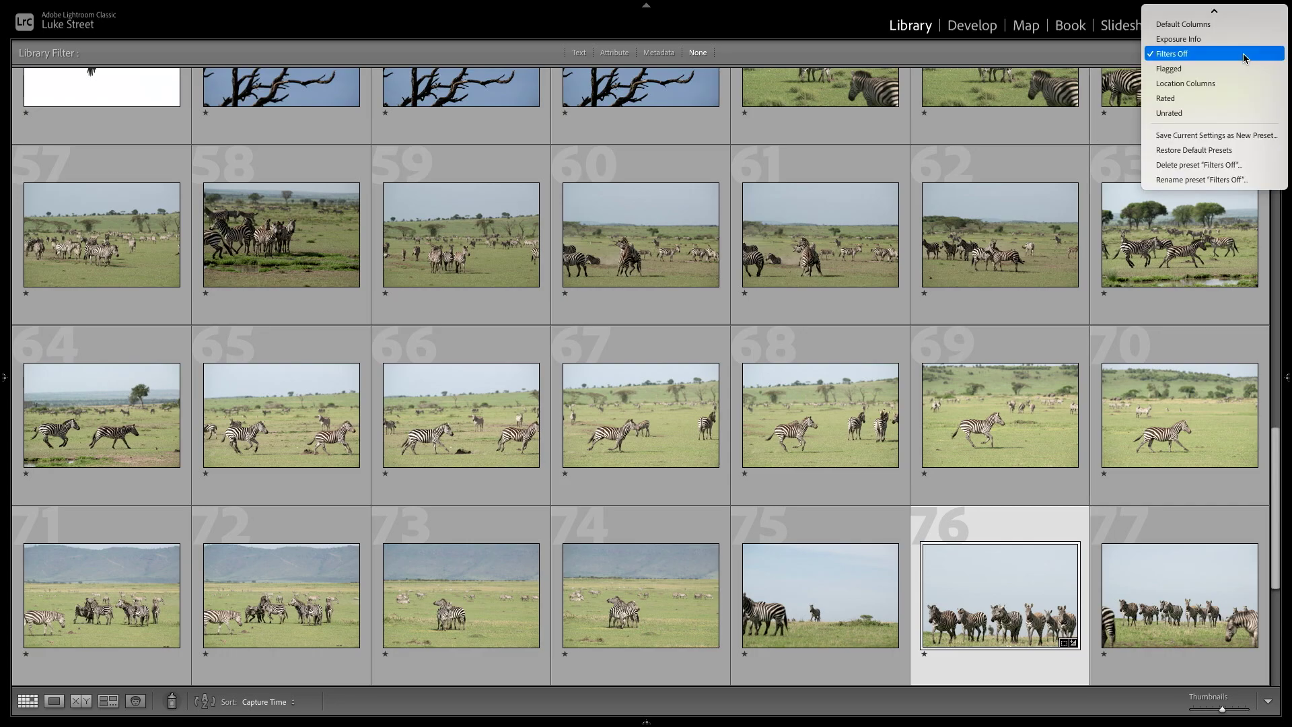
click(1088, 63)
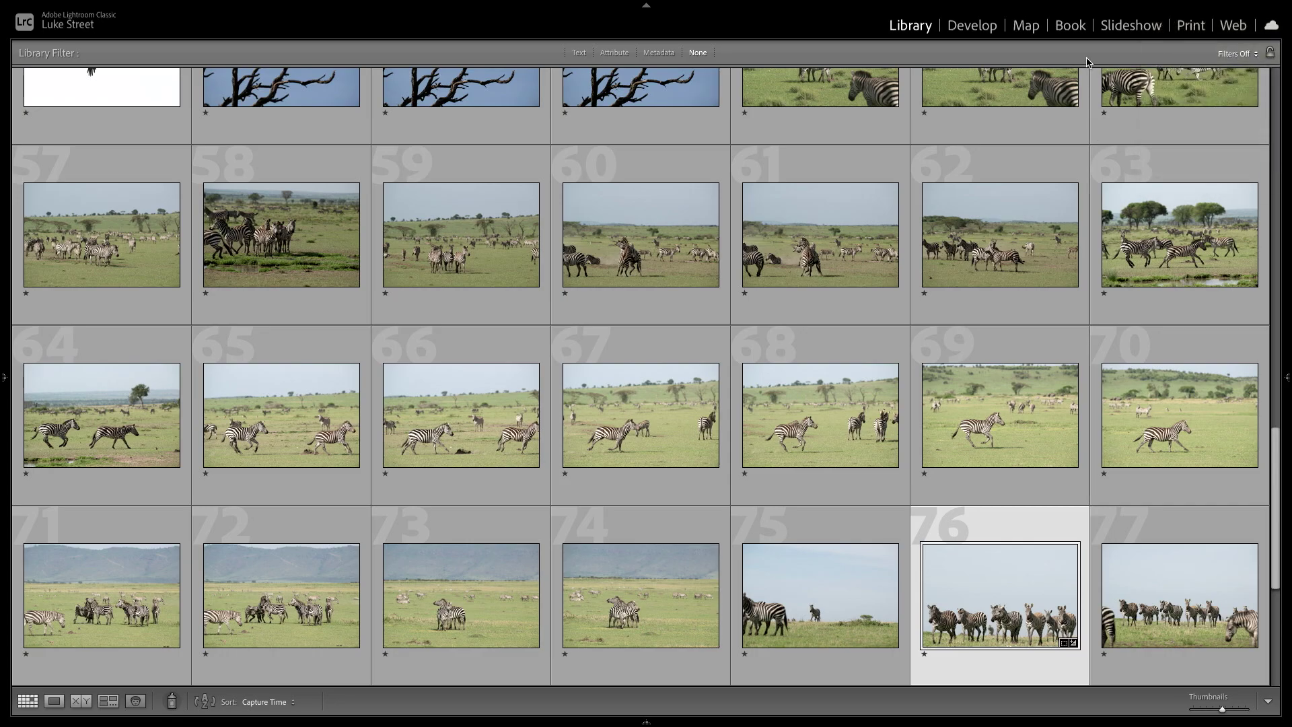
Visit the Map and Book modules, then browse the Print module's right-hand panels.
click(1026, 27)
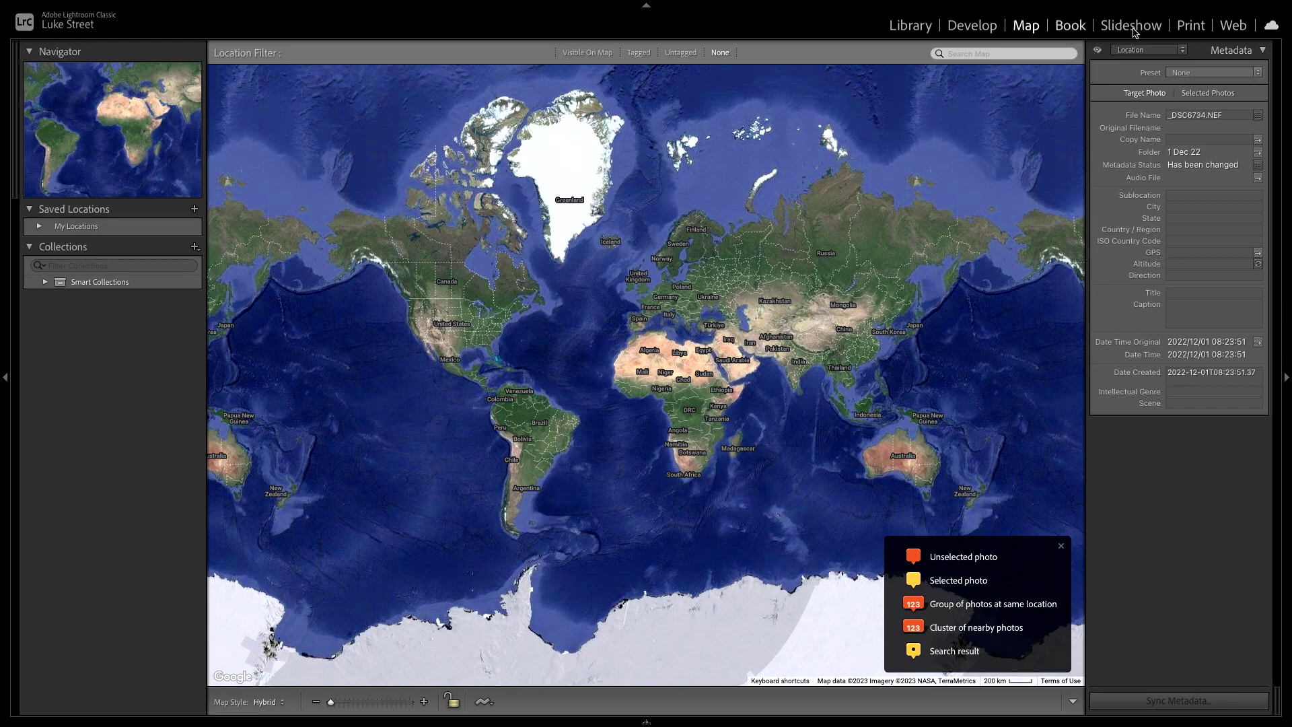
click(1089, 32)
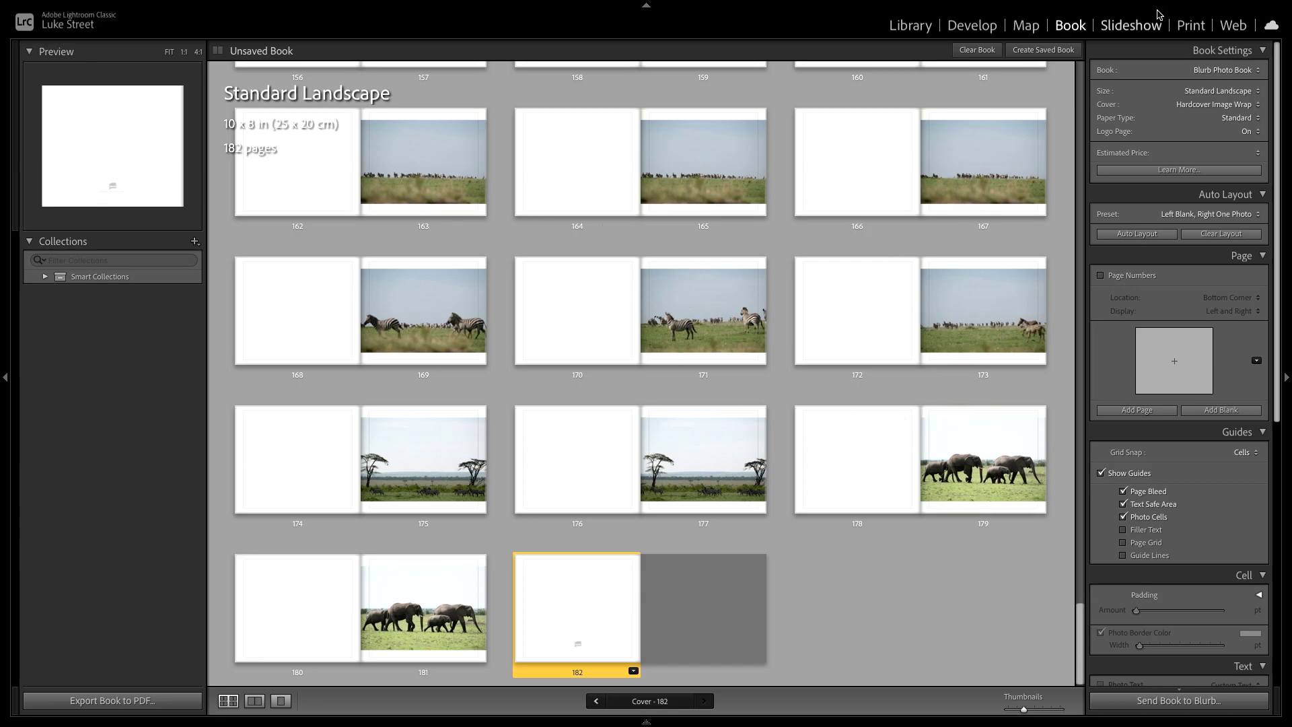
click(1191, 26)
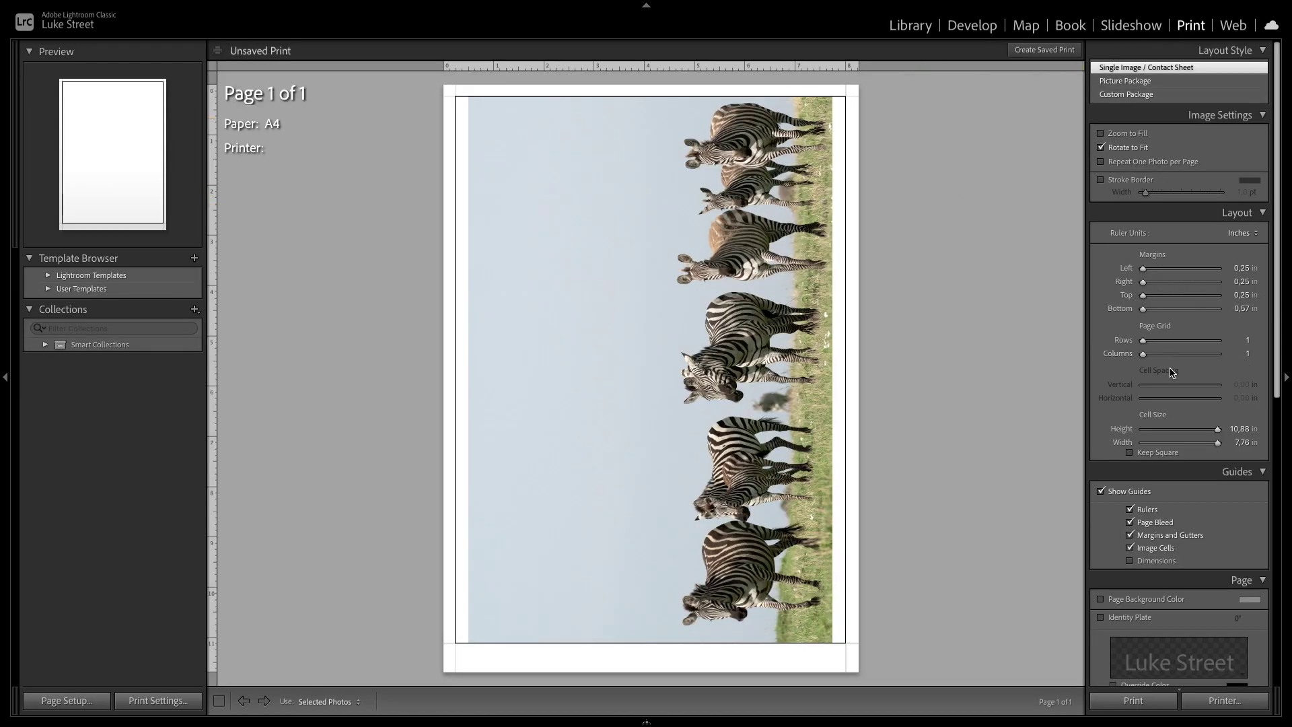
scroll(1172, 373, down, 5)
scroll(1171, 372, down, 3)
scroll(1172, 372, up, 8)
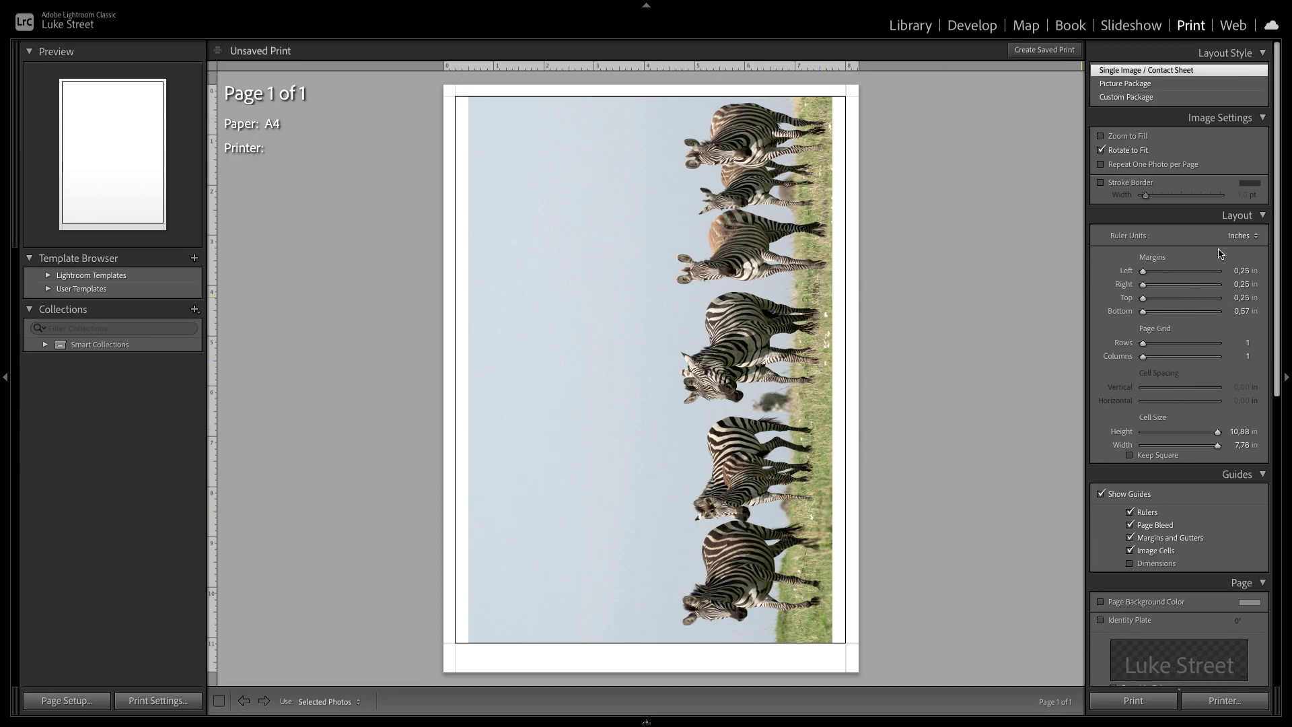
Back in Library, open the lioness-and-cubs photo large, zoom on a cub, then switch to Develop.
click(909, 25)
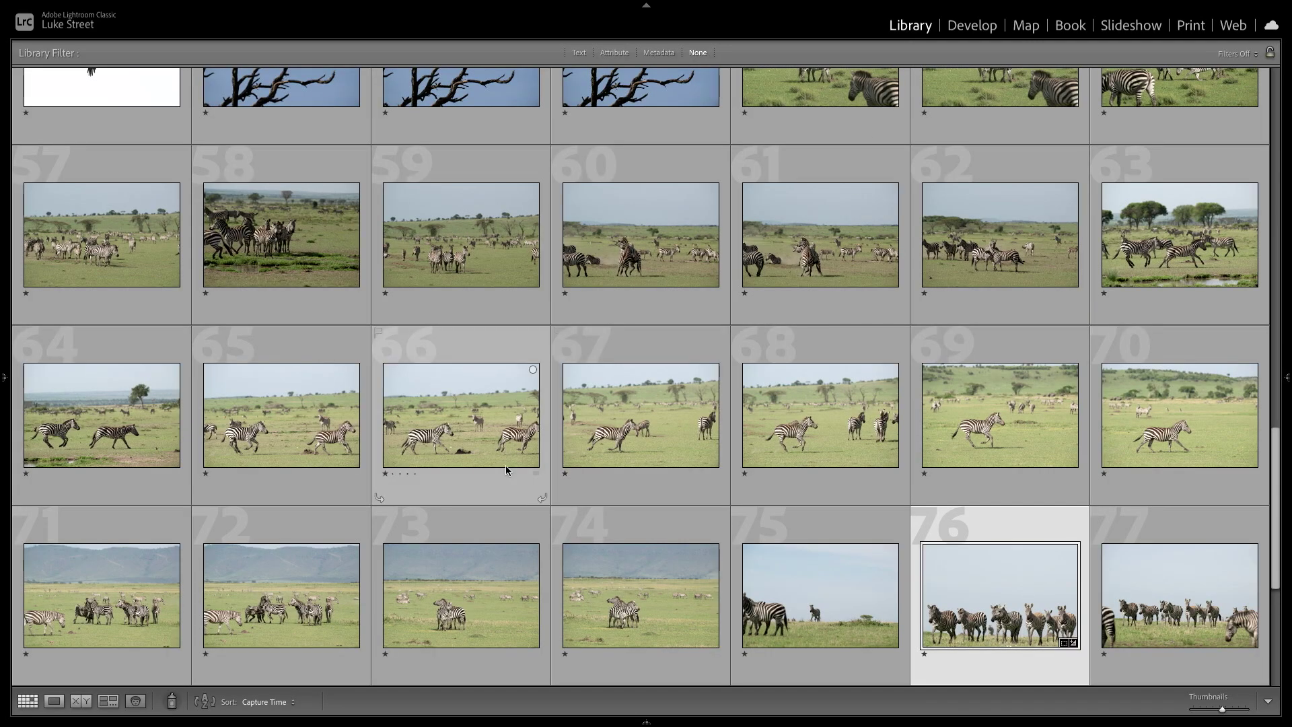
scroll(603, 297, up, 15)
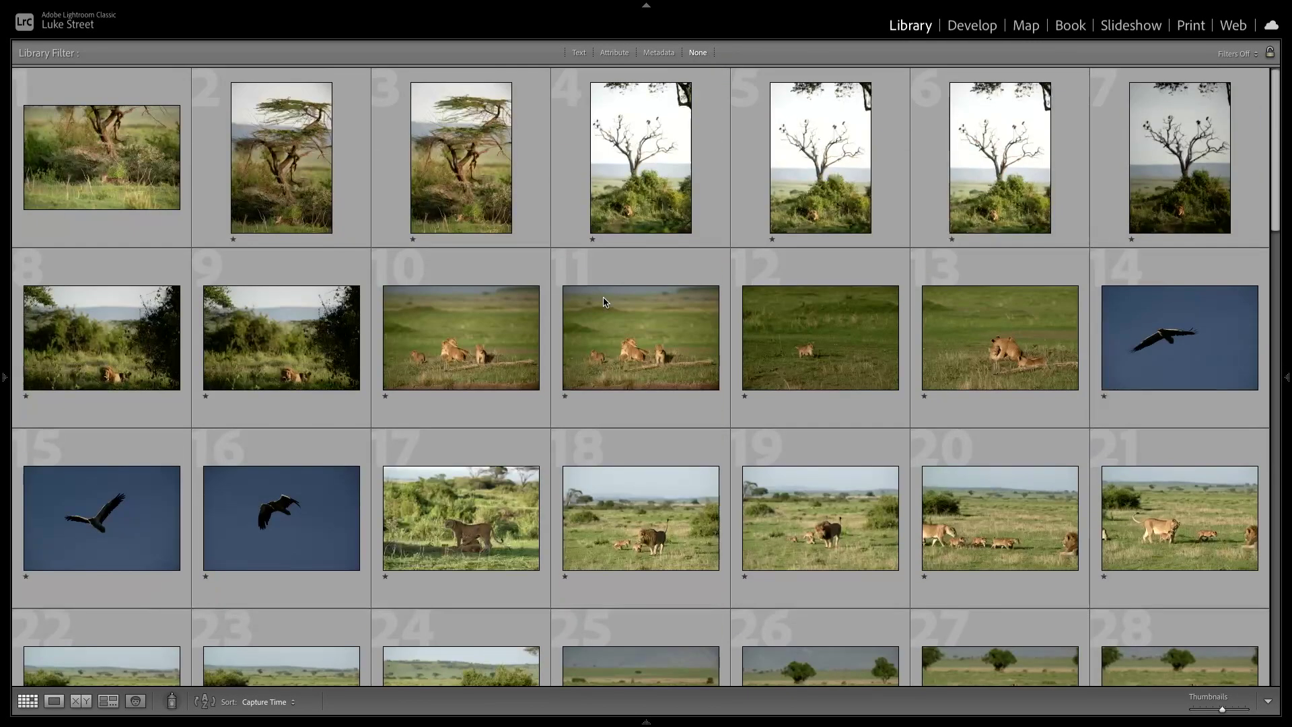
double_click(490, 349)
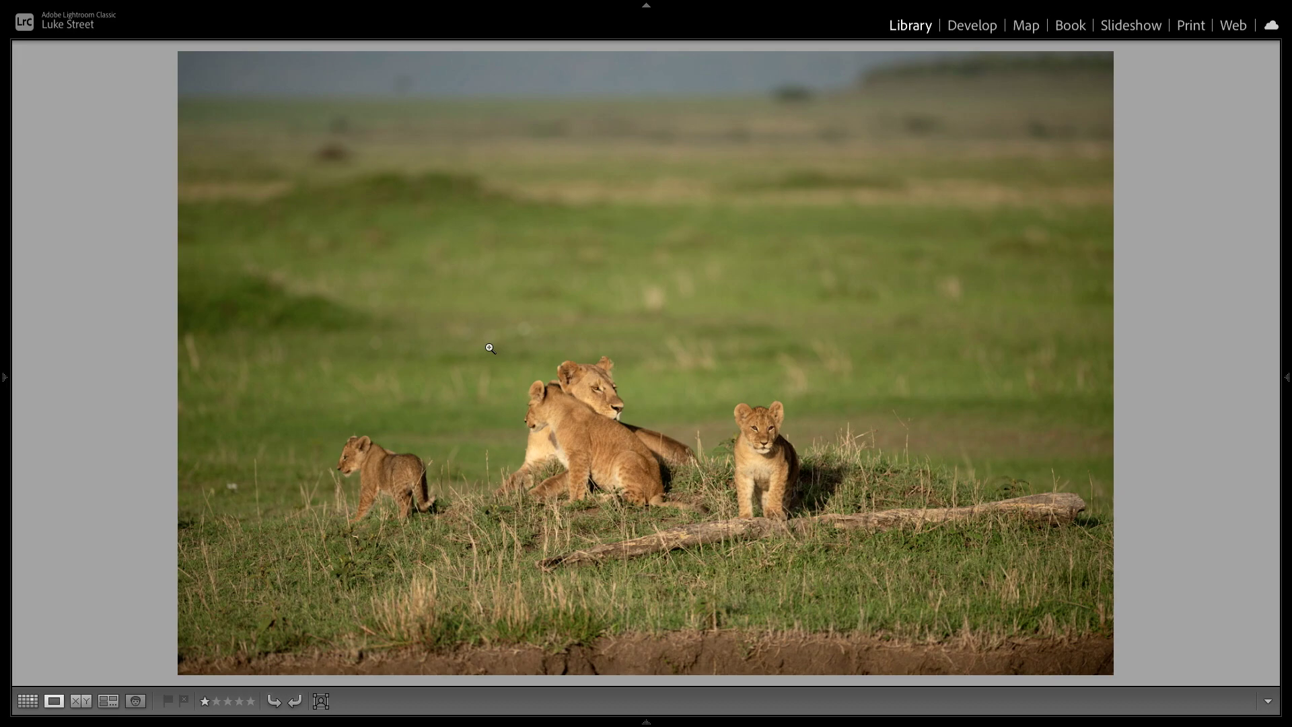
click(774, 433)
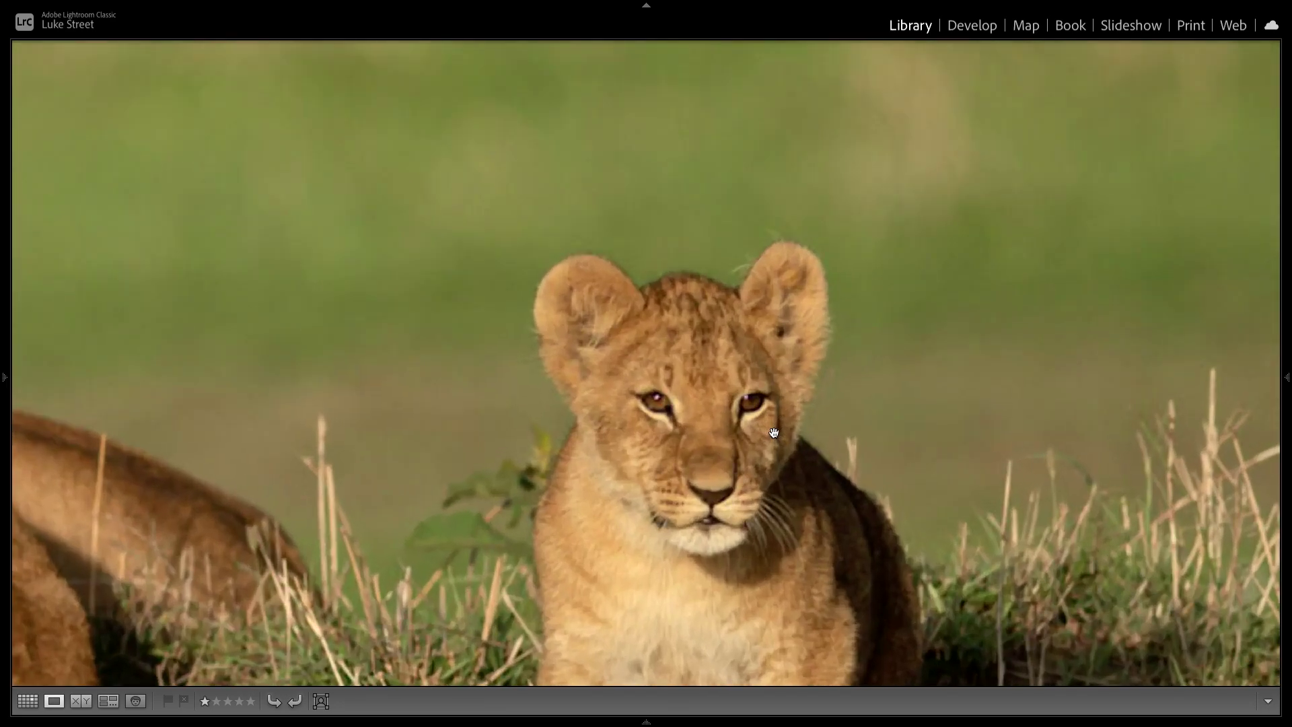
click(741, 441)
key(d)
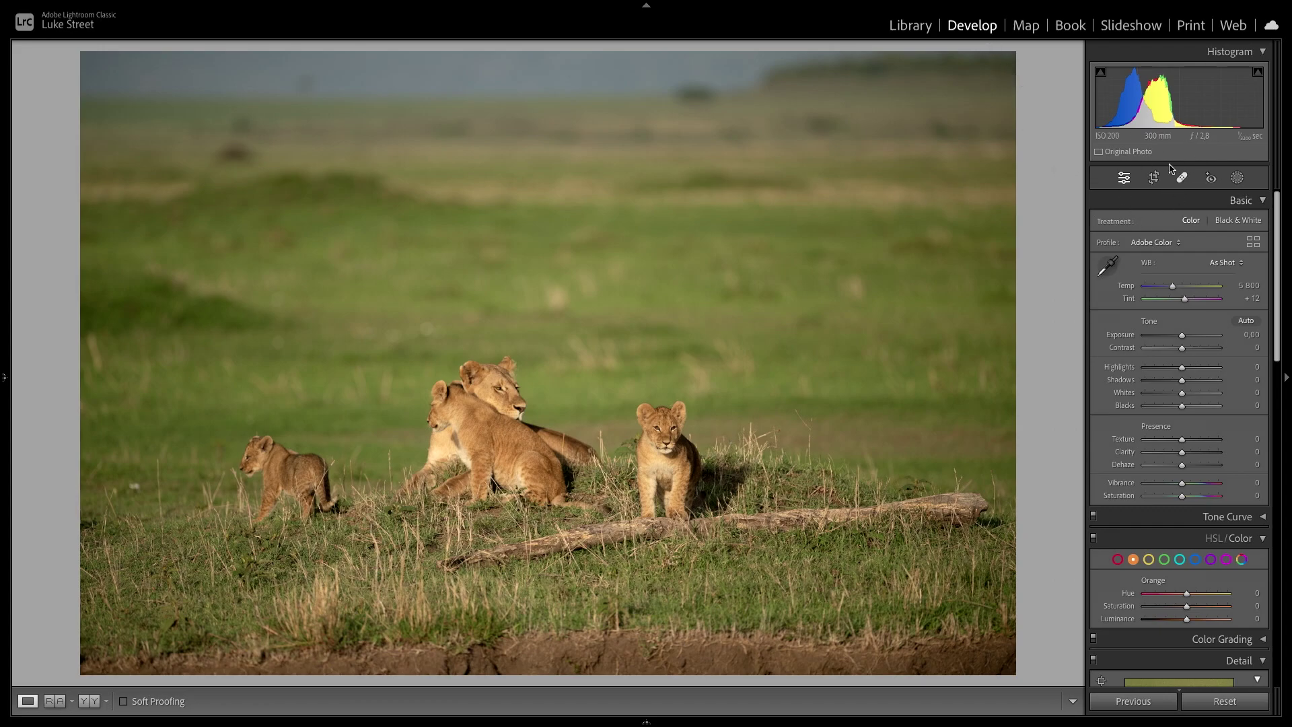
Show the left panels and inspect the cub and lioness at 100% via the Navigator.
scroll(1167, 328, down, 10)
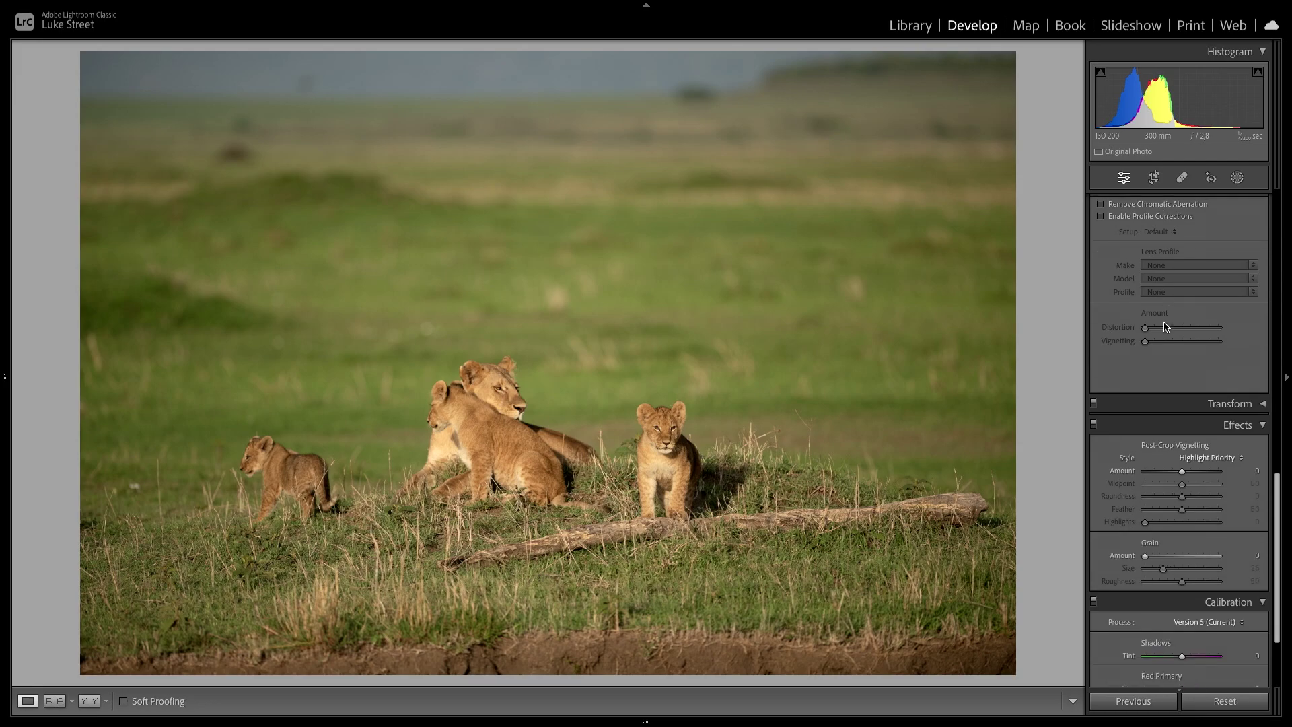
scroll(1167, 328, up, 10)
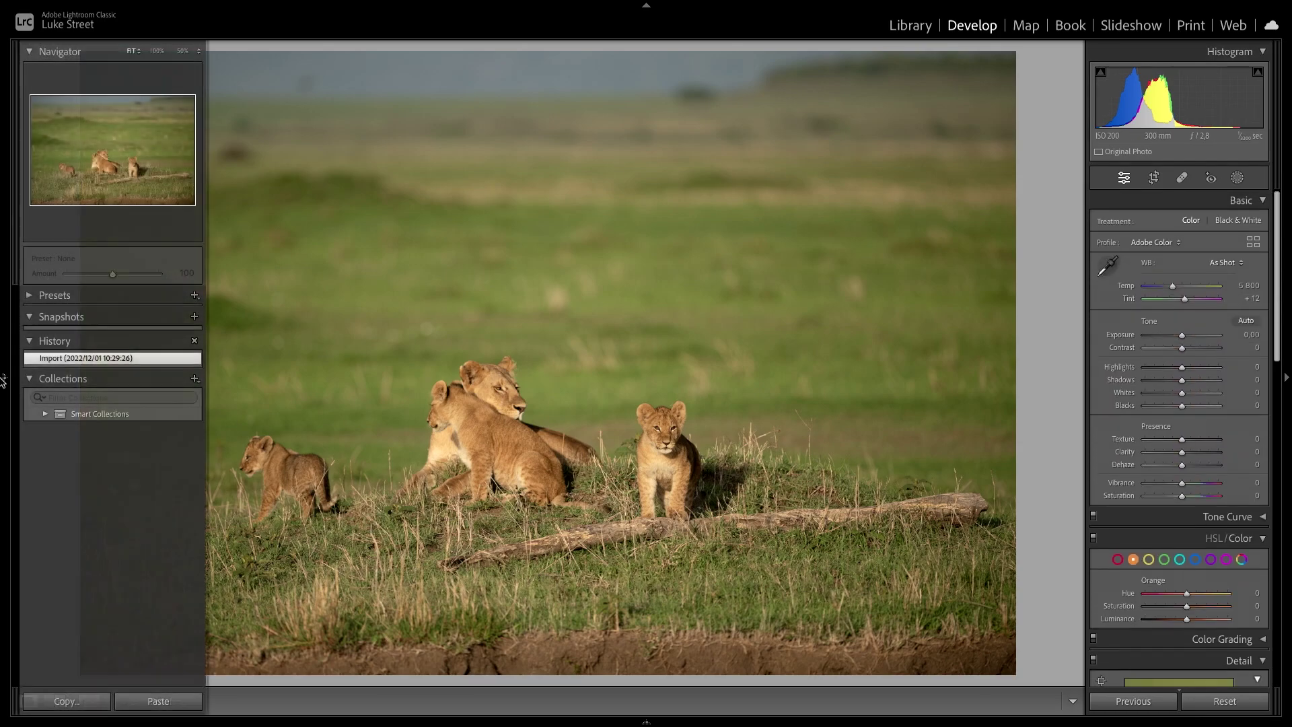
click(3, 382)
click(97, 154)
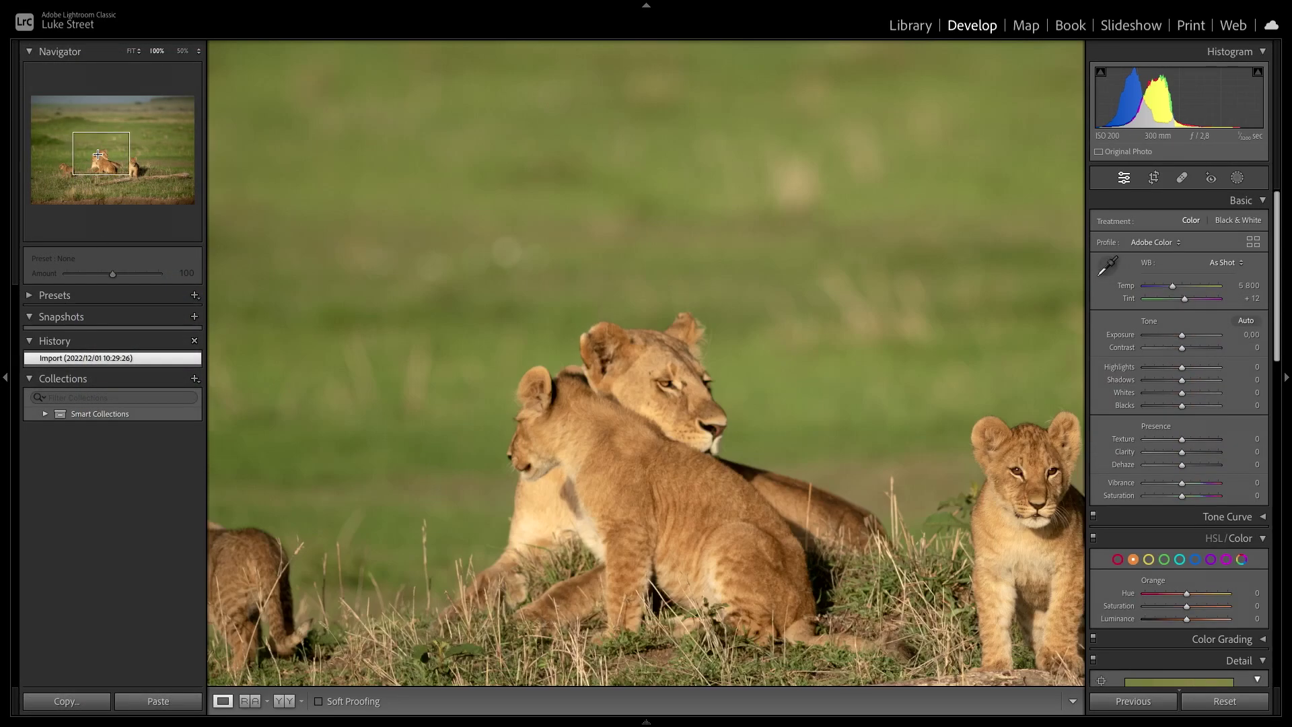
click(128, 159)
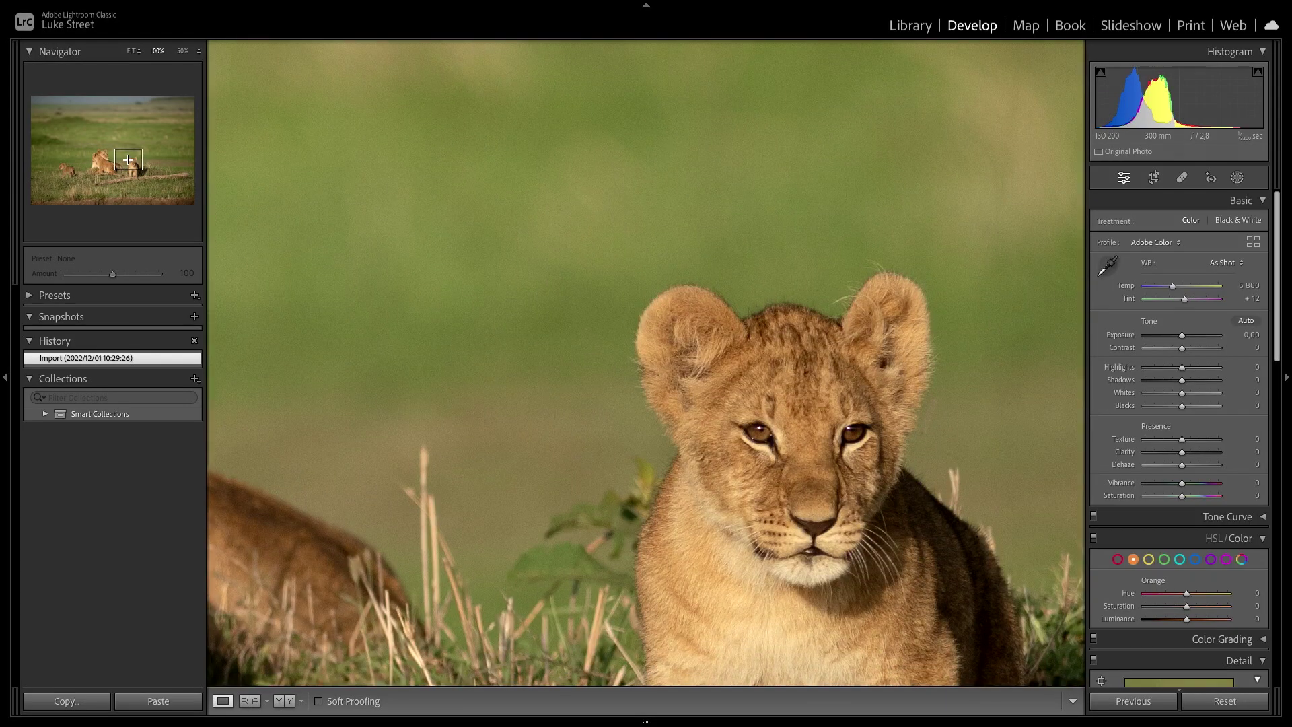
click(104, 155)
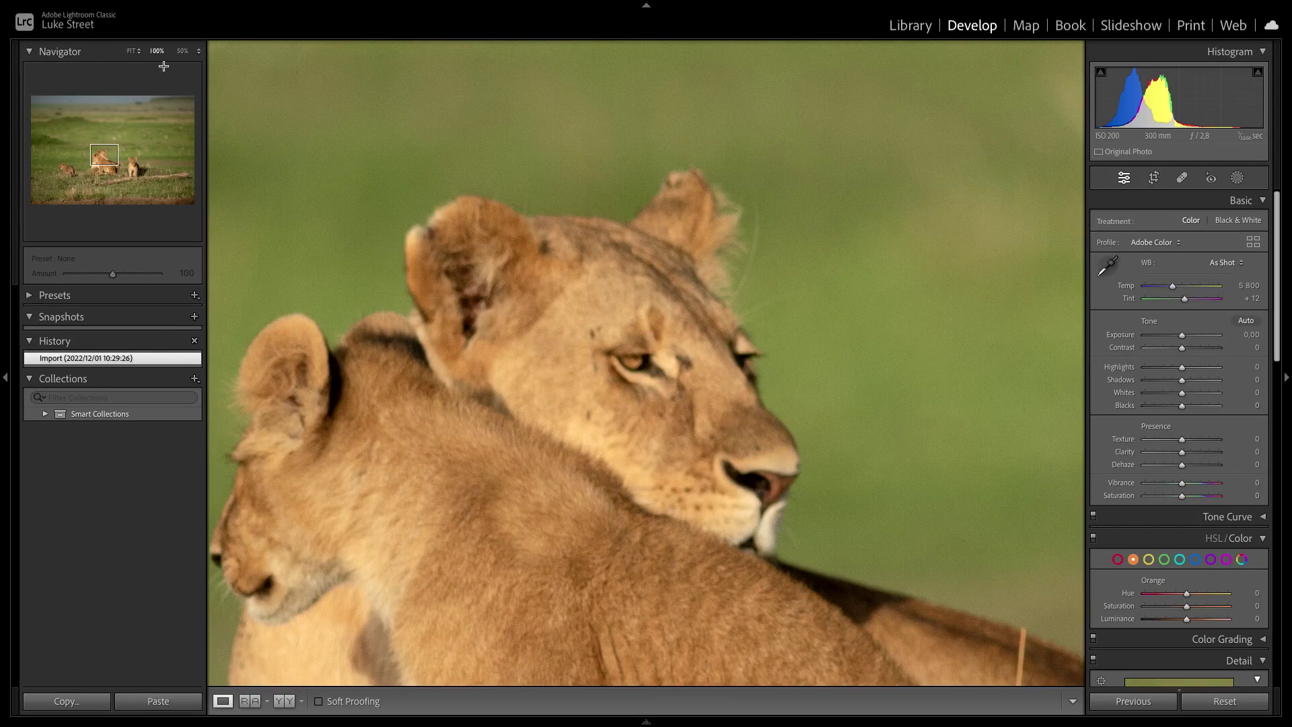
Cycle Navigator zoom through FIT, 50%, 1600% and 33% on the lions.
click(134, 52)
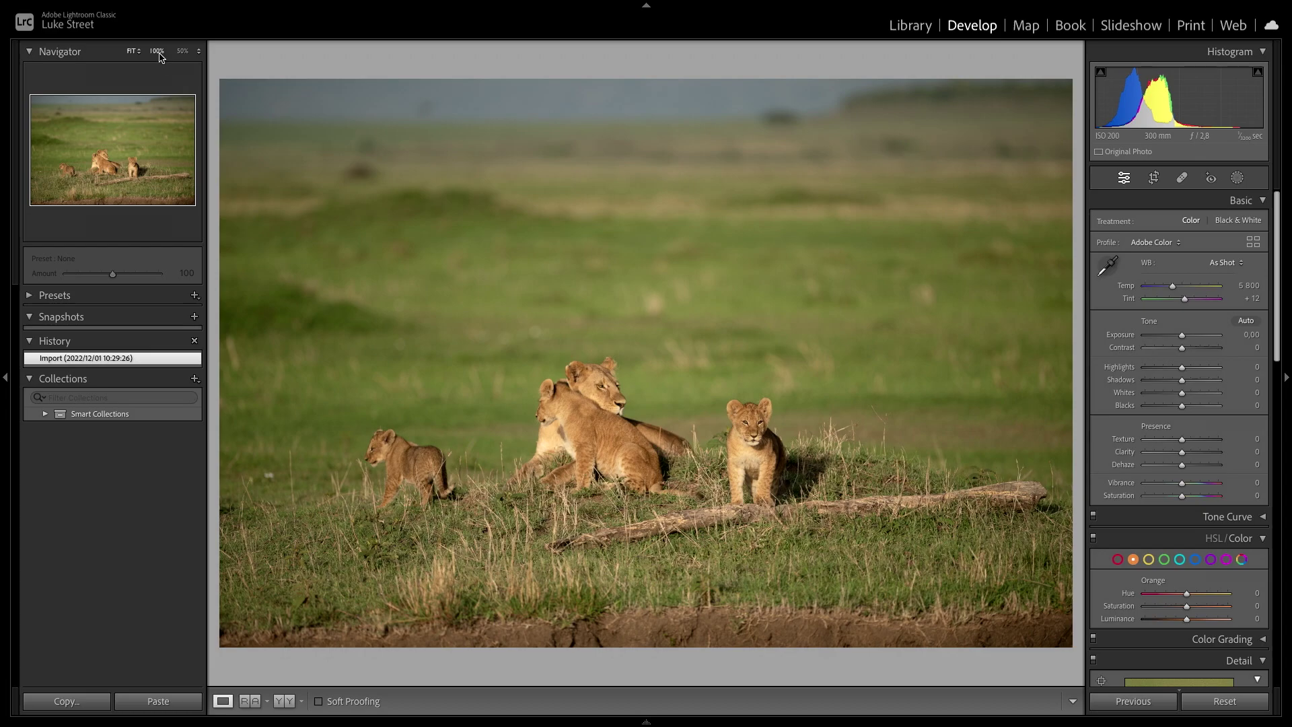
click(183, 51)
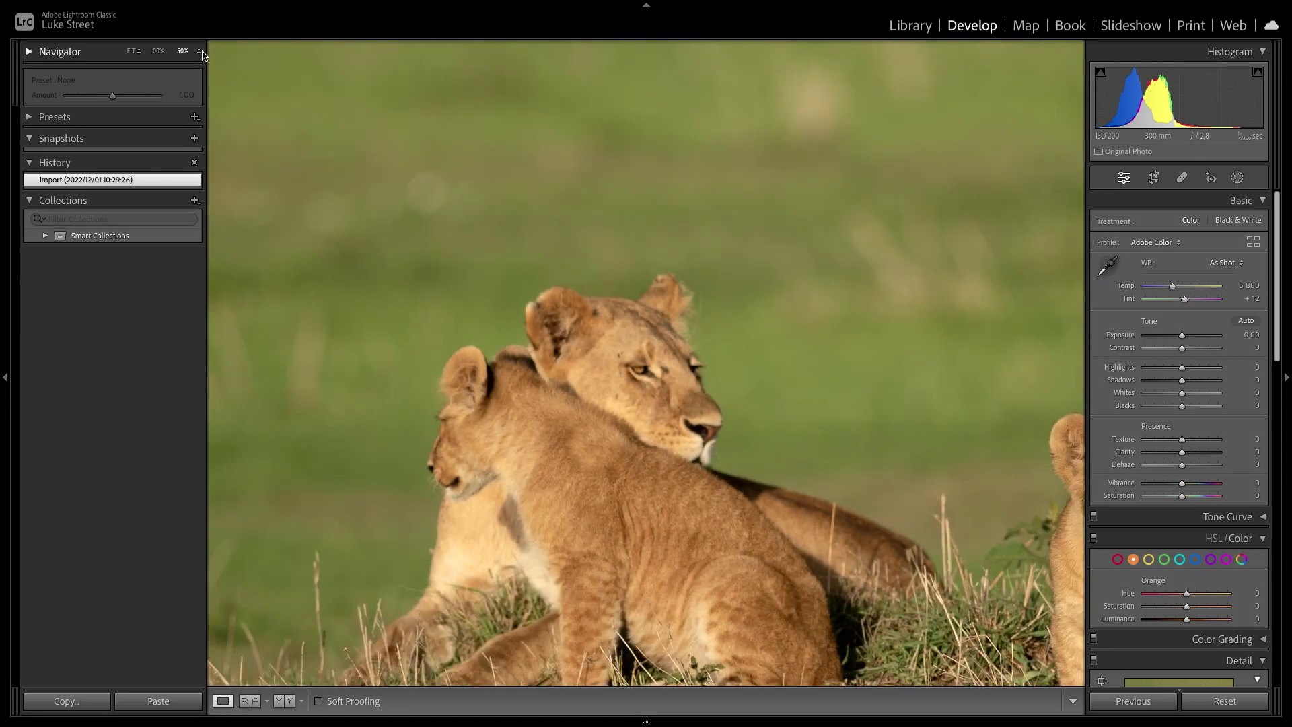
click(198, 52)
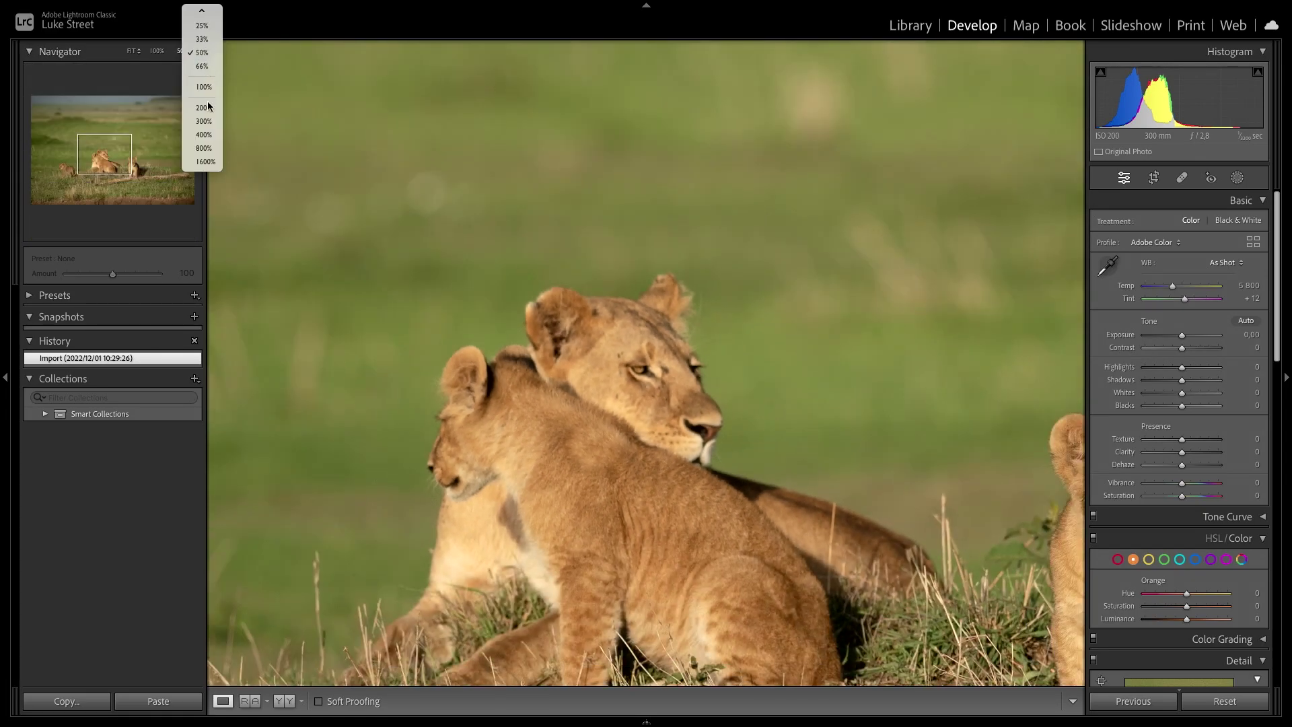
click(203, 161)
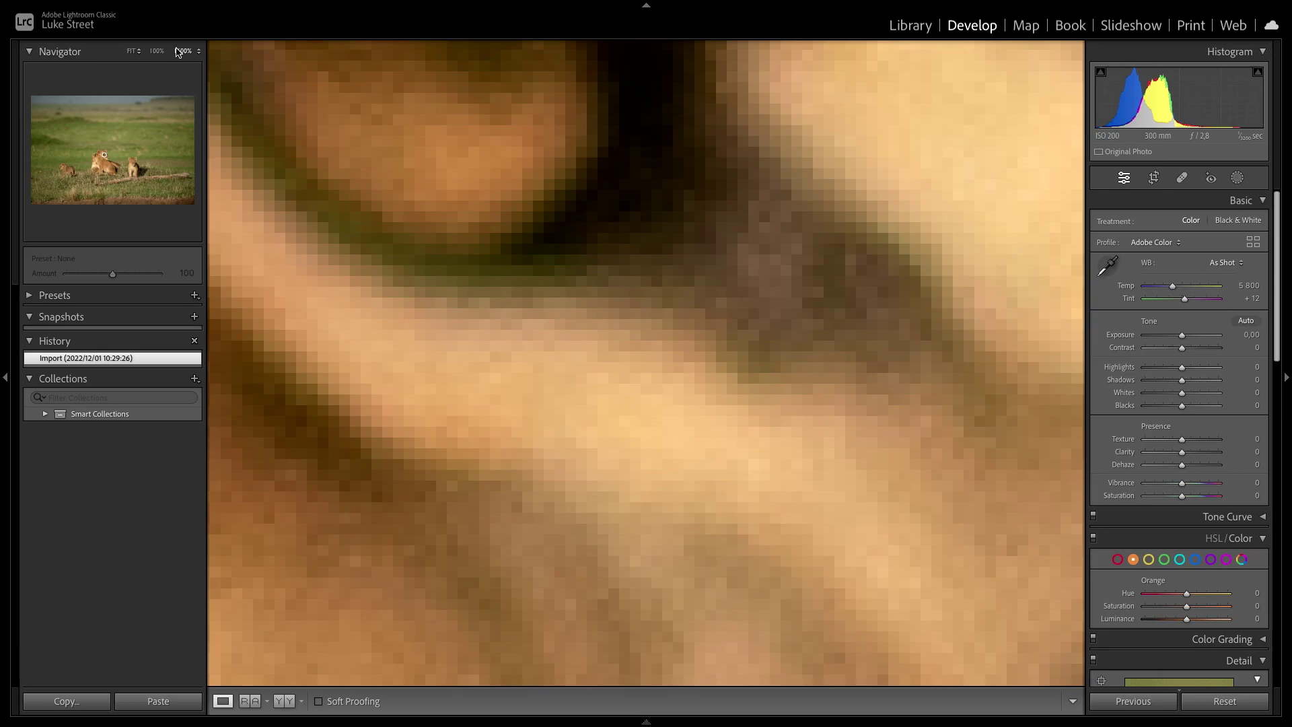
click(157, 51)
click(183, 51)
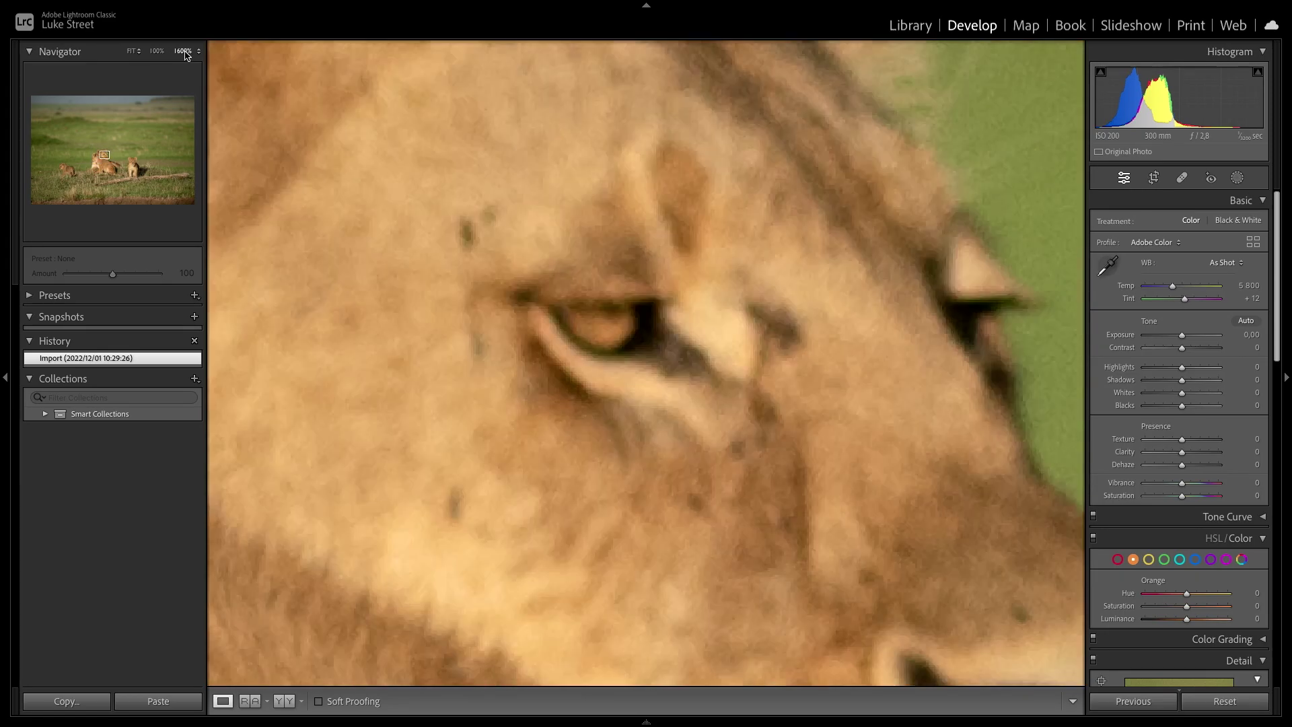
click(197, 54)
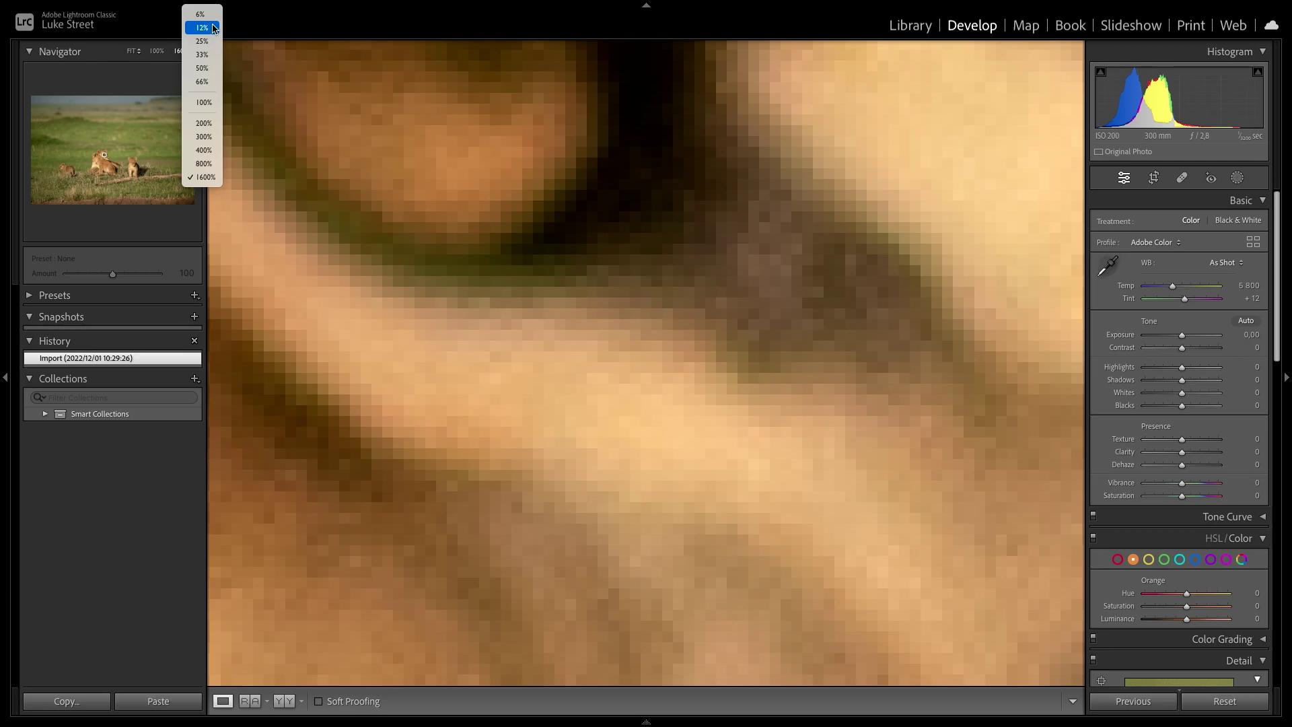
click(202, 55)
Alternate between 100% and wider zoom on the lioness, ending at FIT.
click(157, 51)
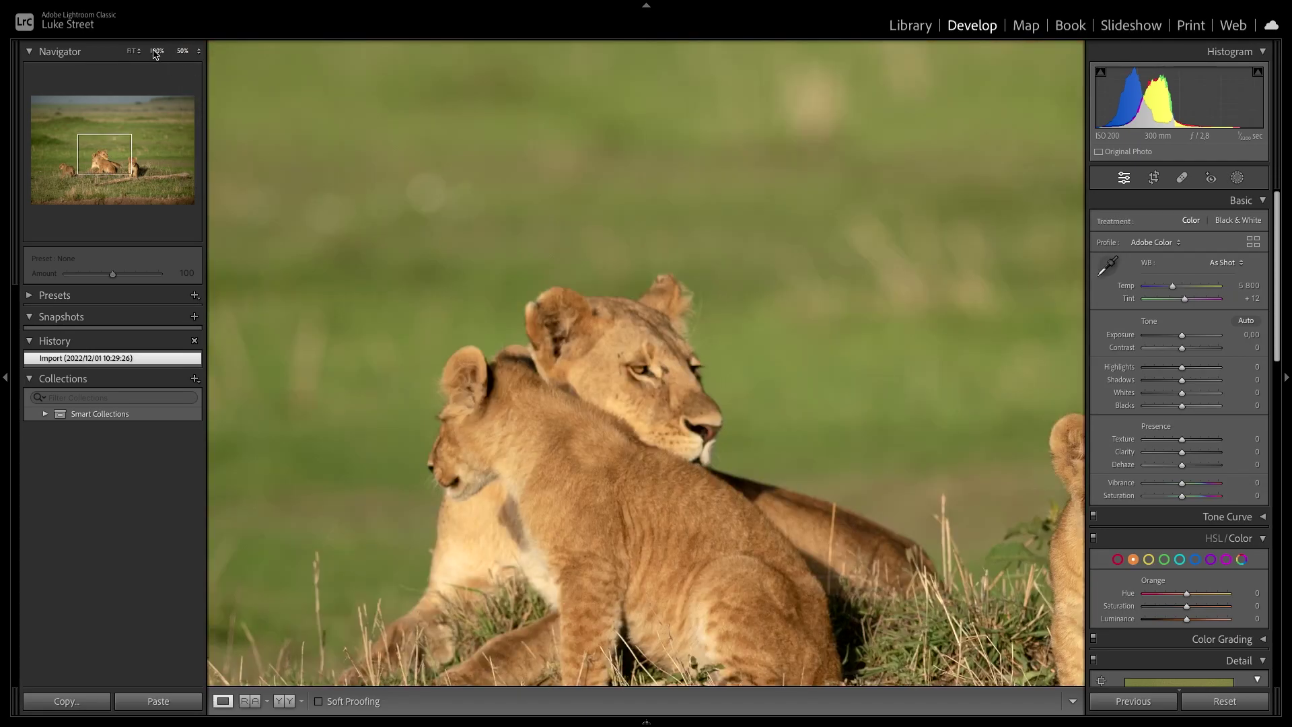
click(182, 51)
click(157, 51)
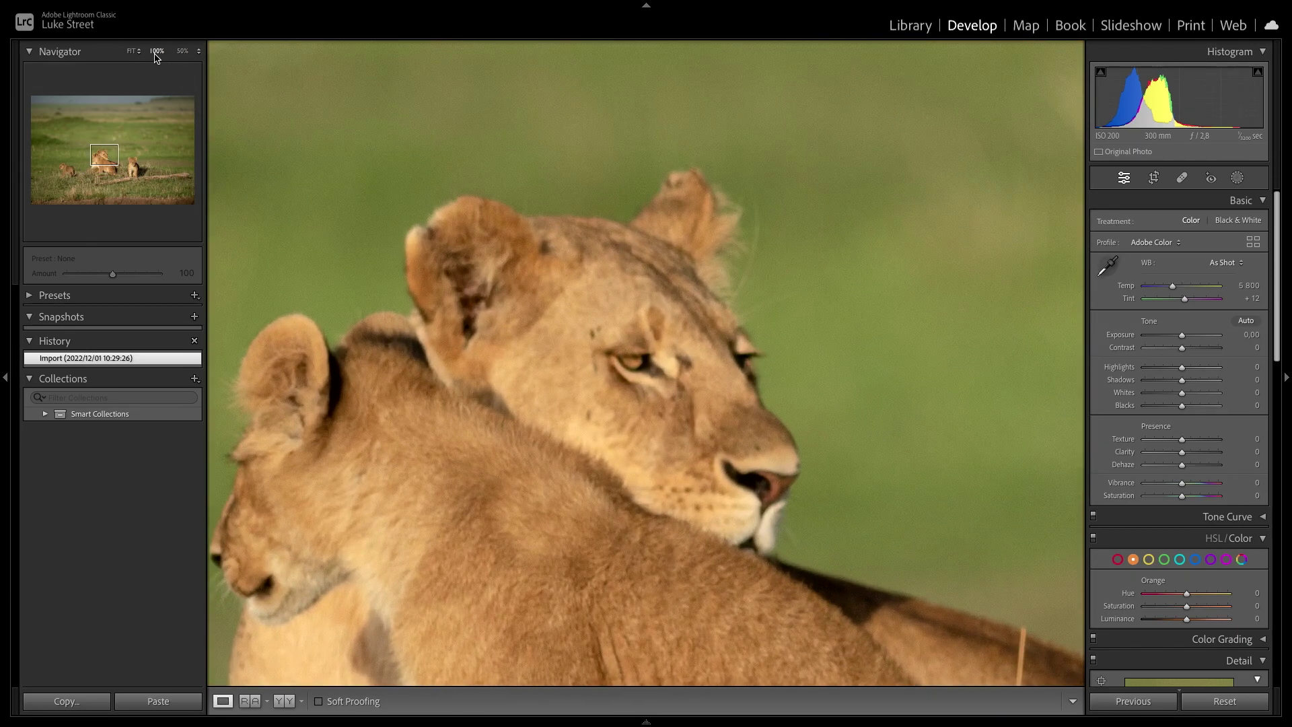
click(180, 52)
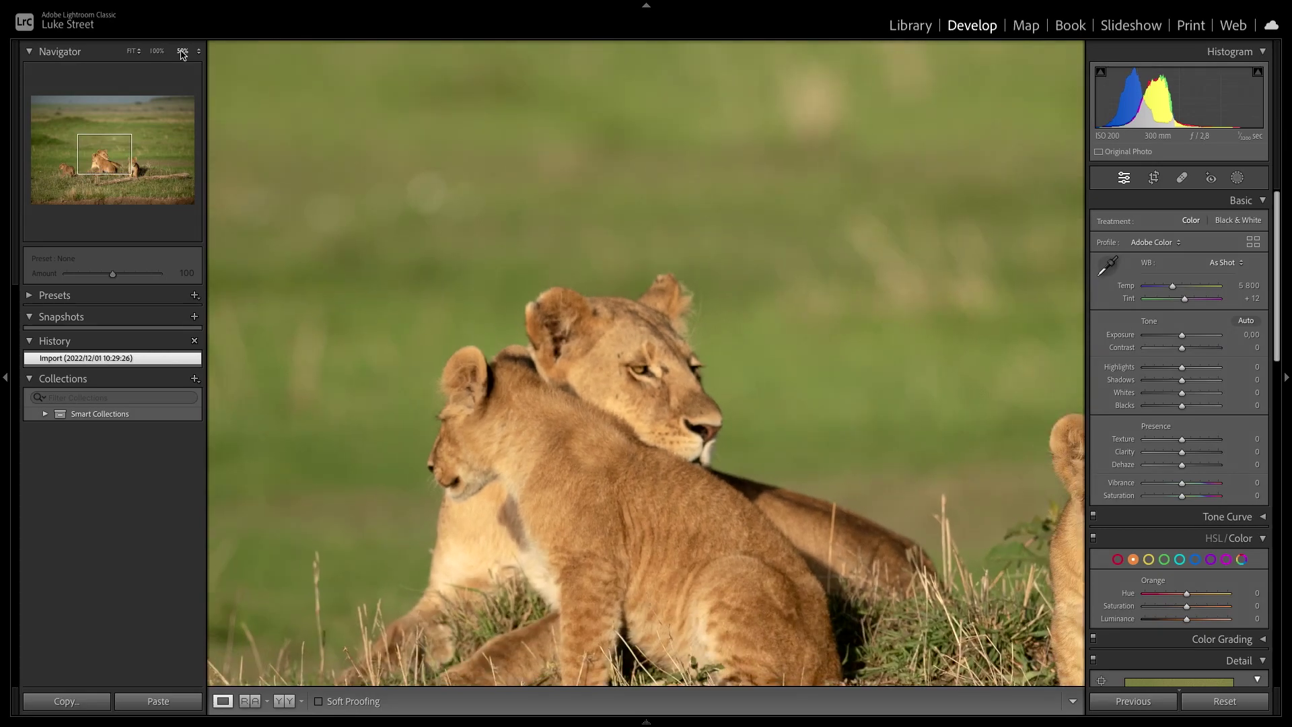
click(131, 52)
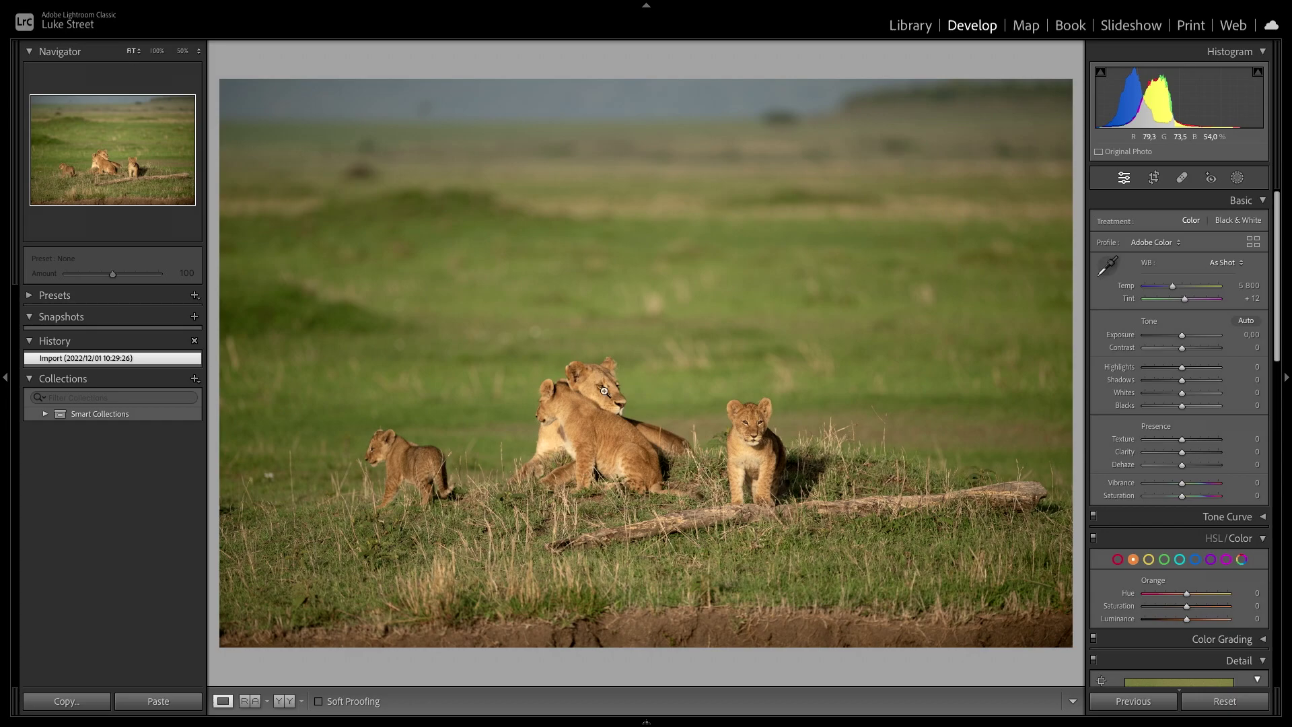
Toggle 50% zoom by clicking the photo, then set the zoom level to 100%.
click(578, 395)
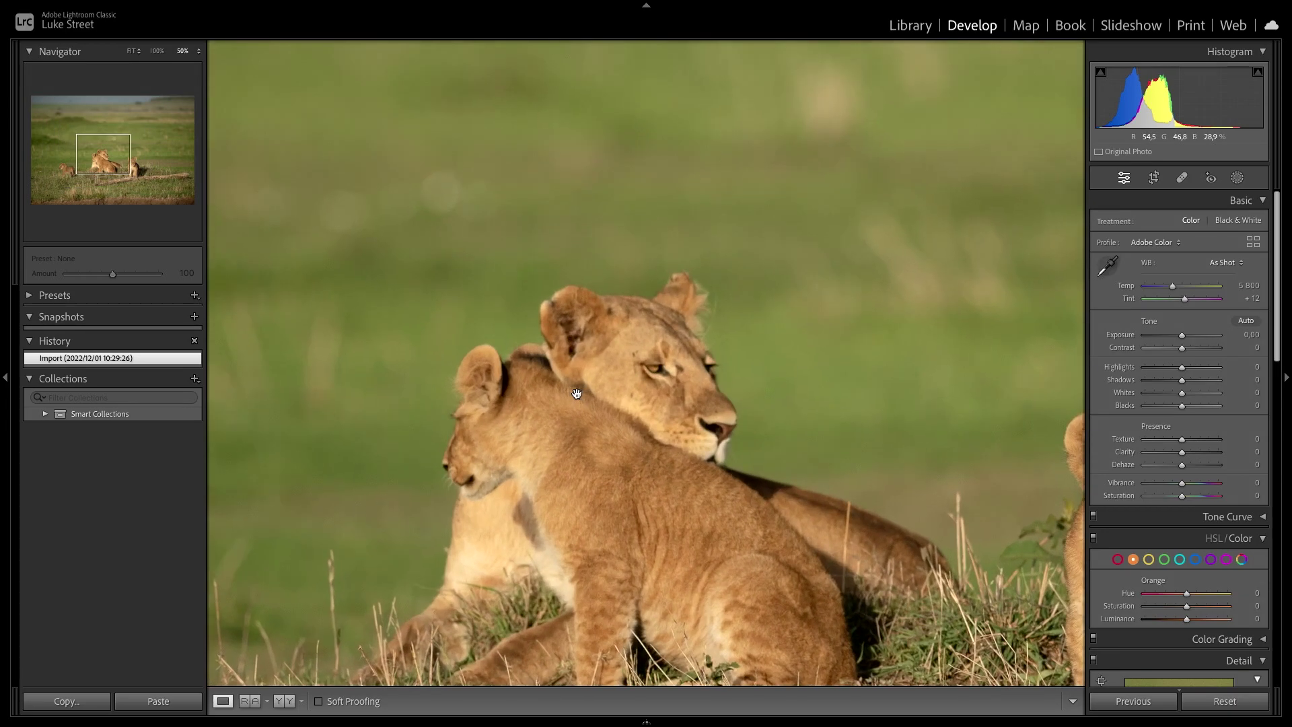
click(577, 393)
click(578, 395)
click(577, 394)
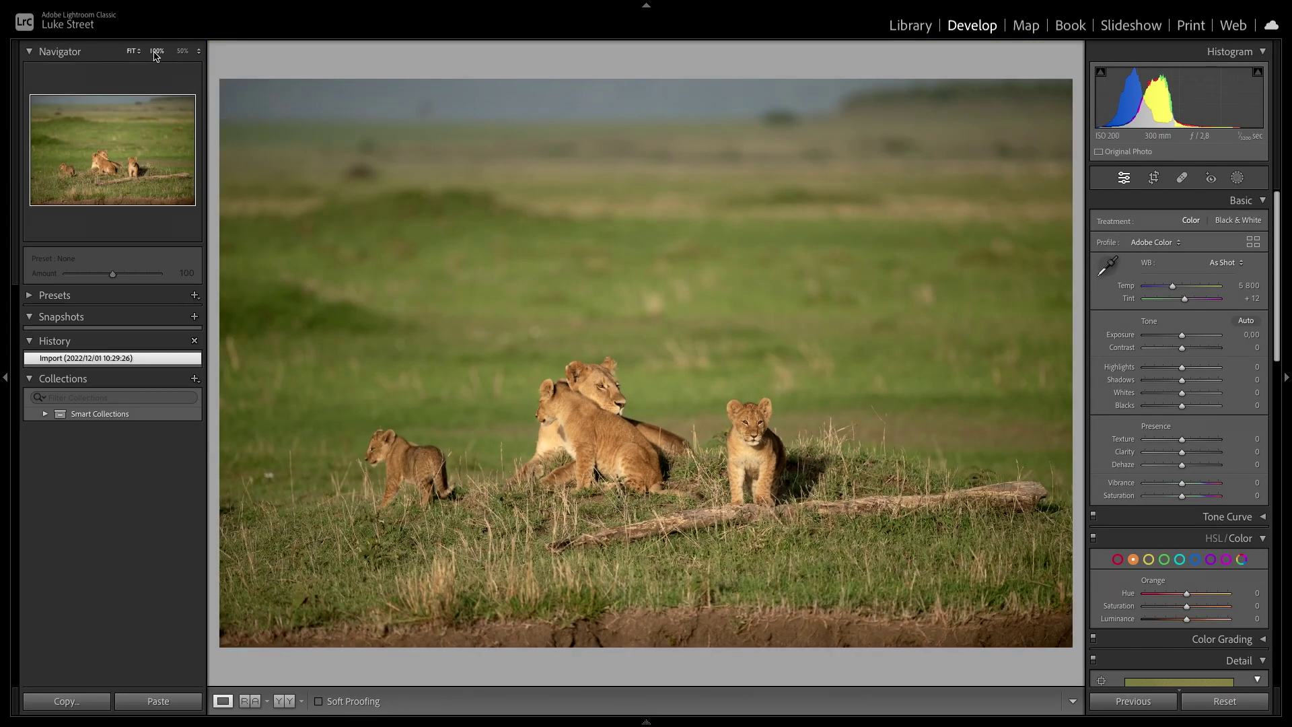
click(199, 51)
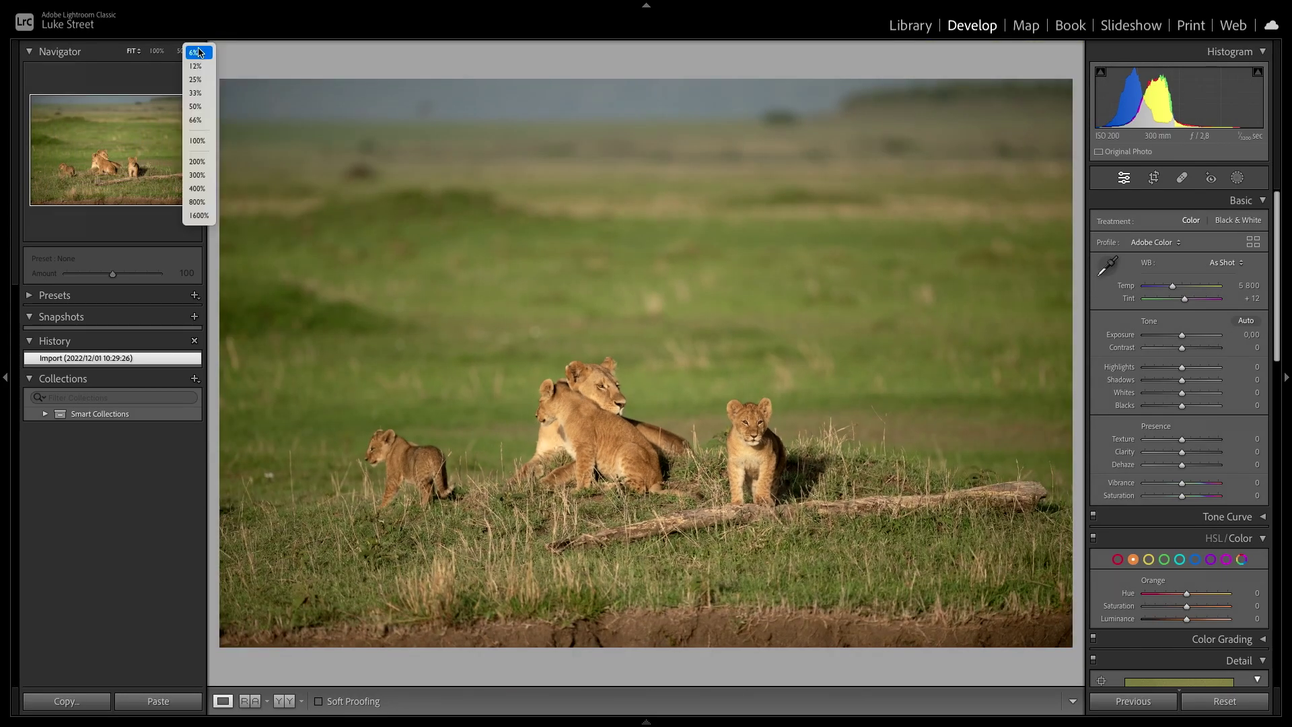
click(202, 148)
click(471, 293)
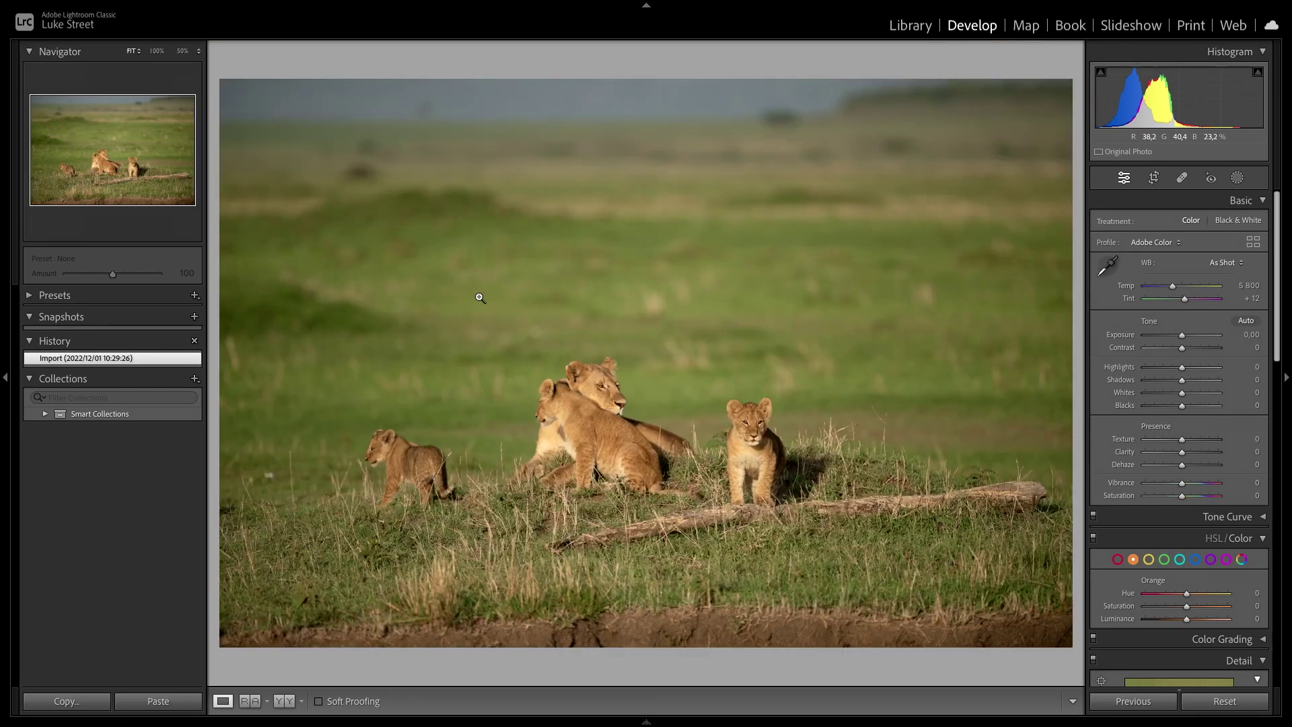
Zoom in on the lioness's head and back out to the whole photo.
click(578, 364)
click(578, 364)
click(578, 364)
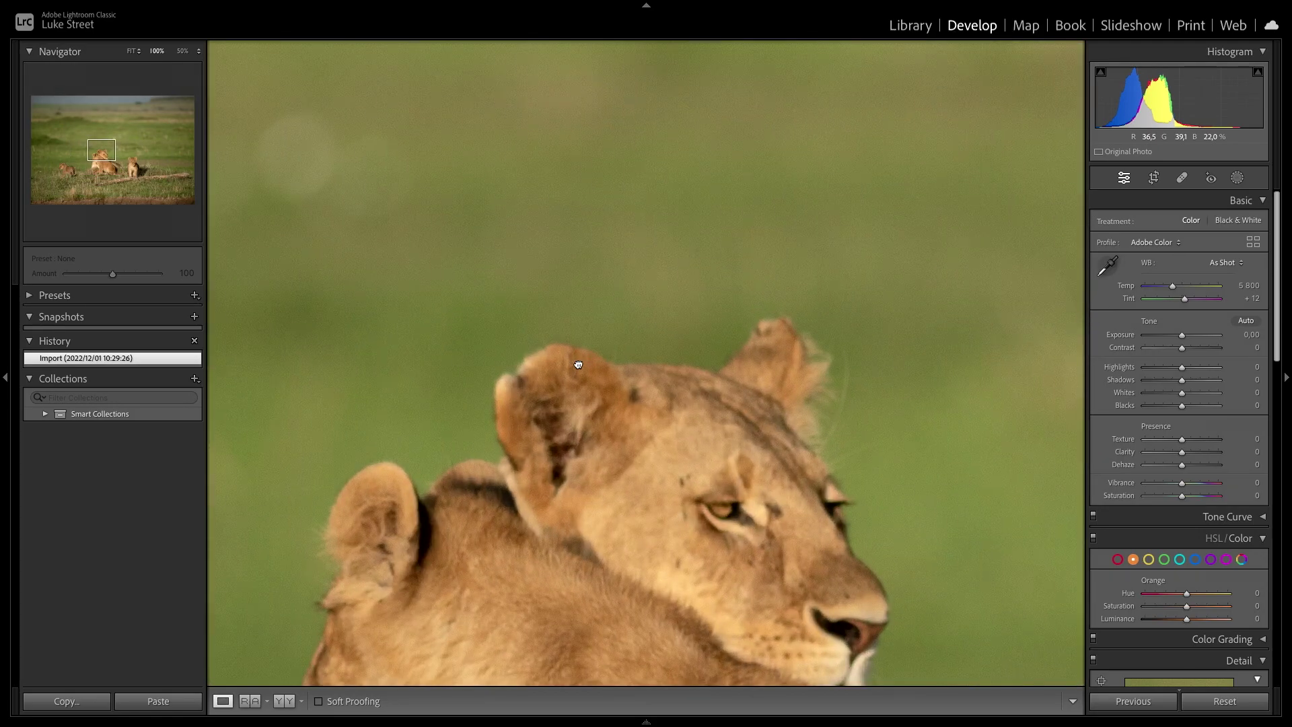
click(578, 364)
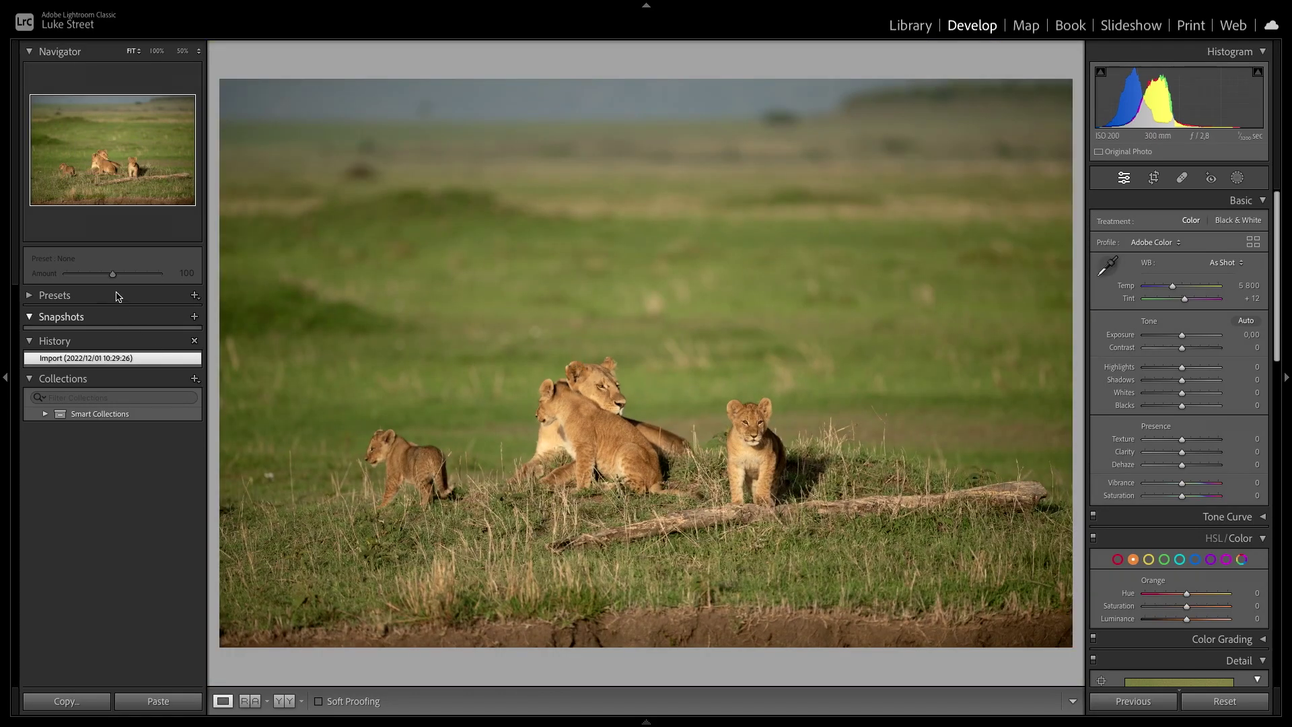
Try the Portraits: Black & White presets PB01, PB02 and PB04 on the lion photo.
click(49, 296)
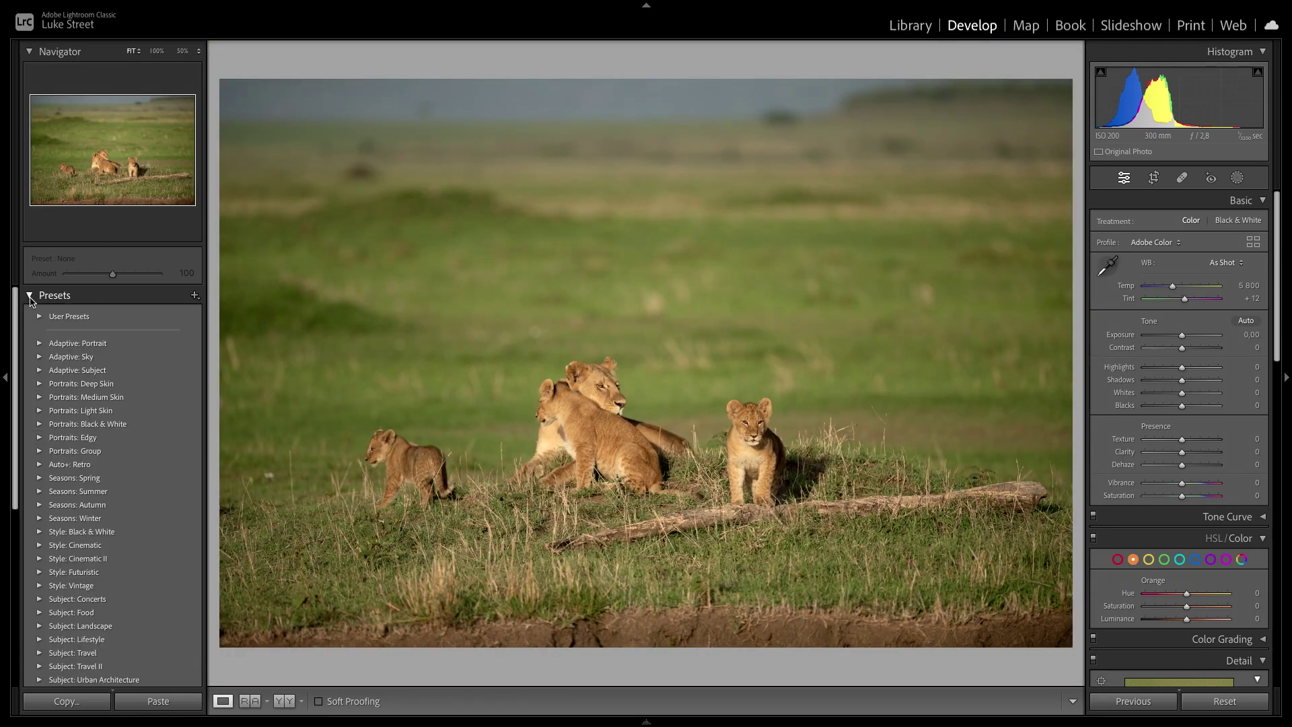
scroll(82, 438, down, 5)
scroll(82, 437, down, 3)
scroll(82, 438, up, 8)
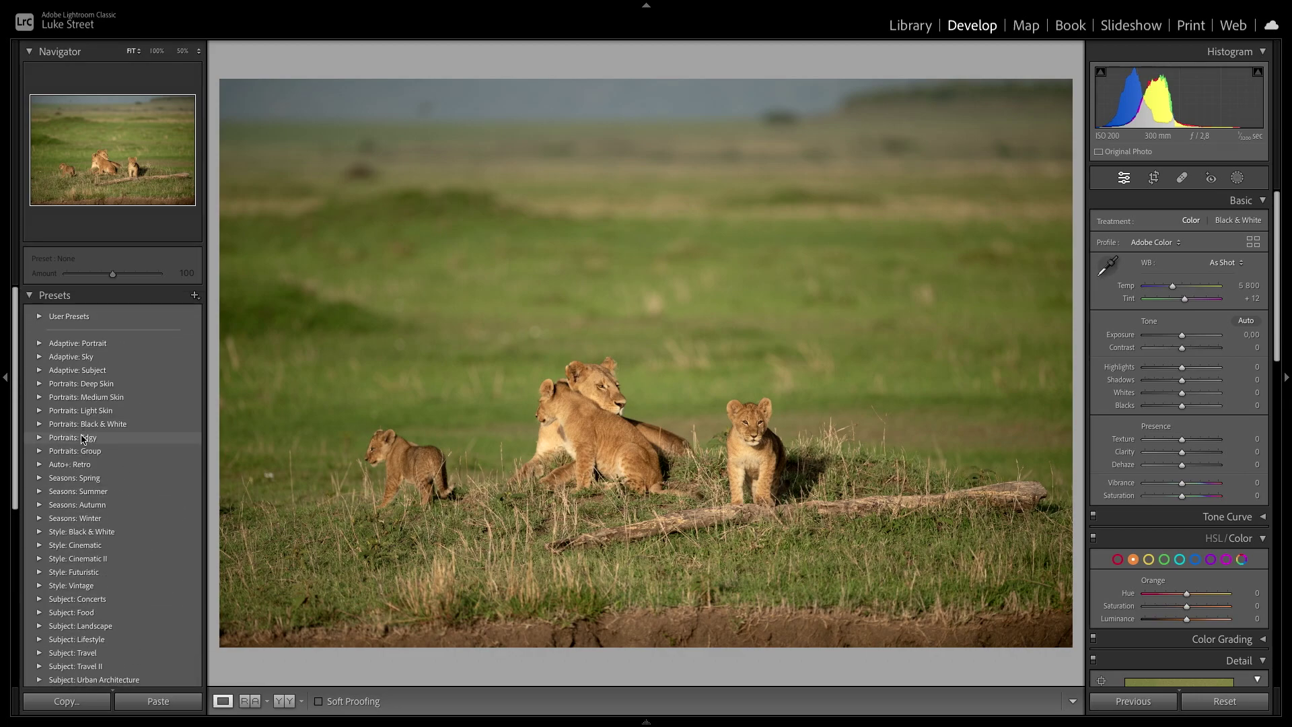
scroll(82, 439, down, 3)
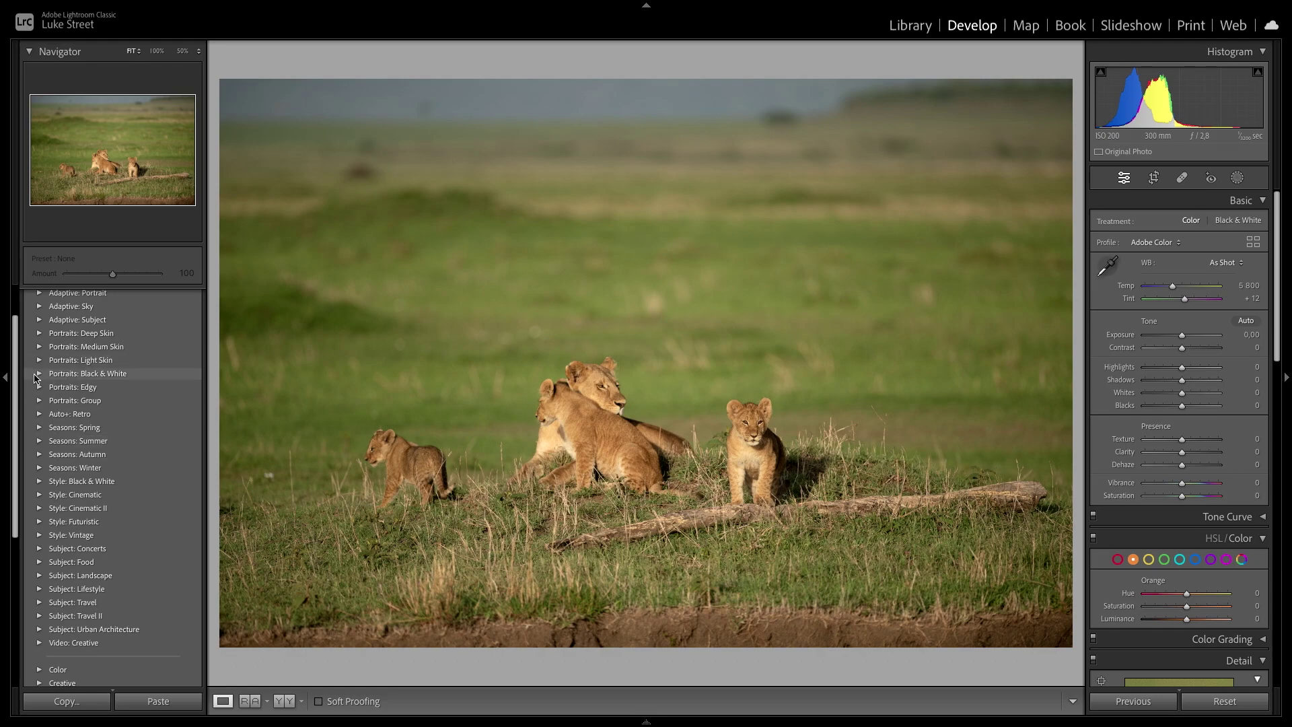
click(37, 376)
click(72, 387)
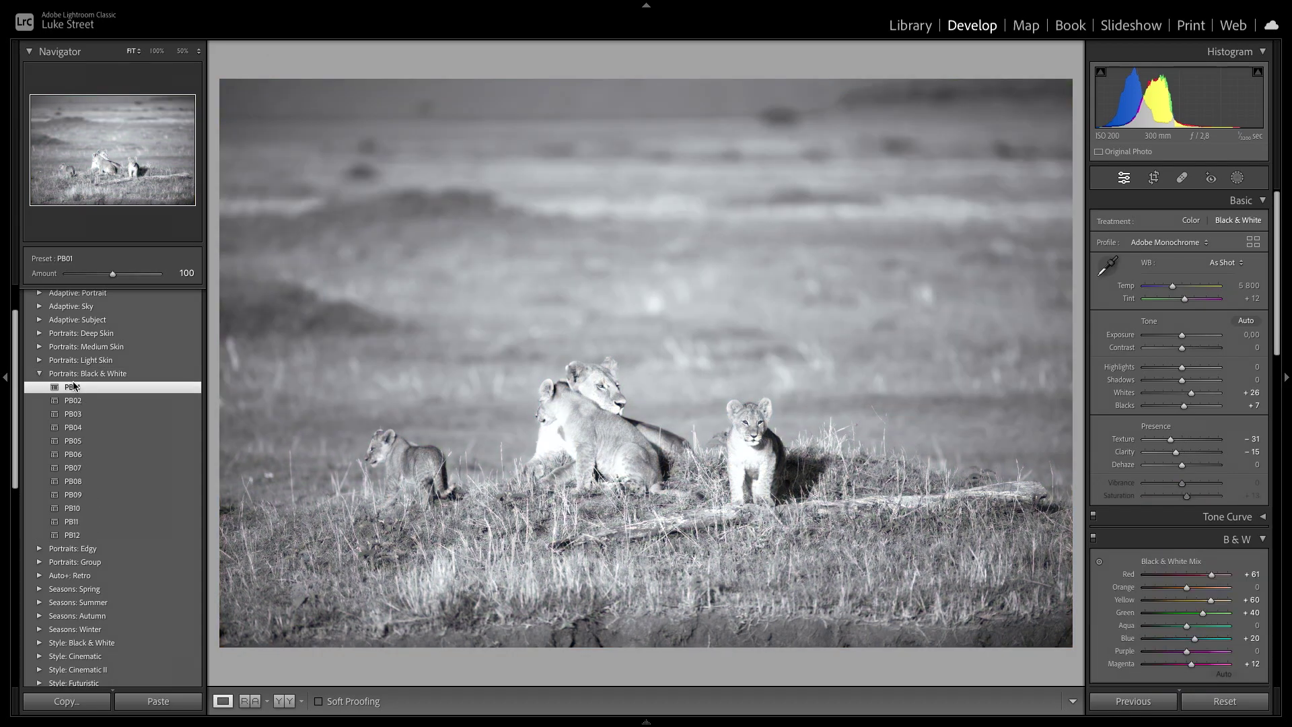
click(74, 401)
click(74, 428)
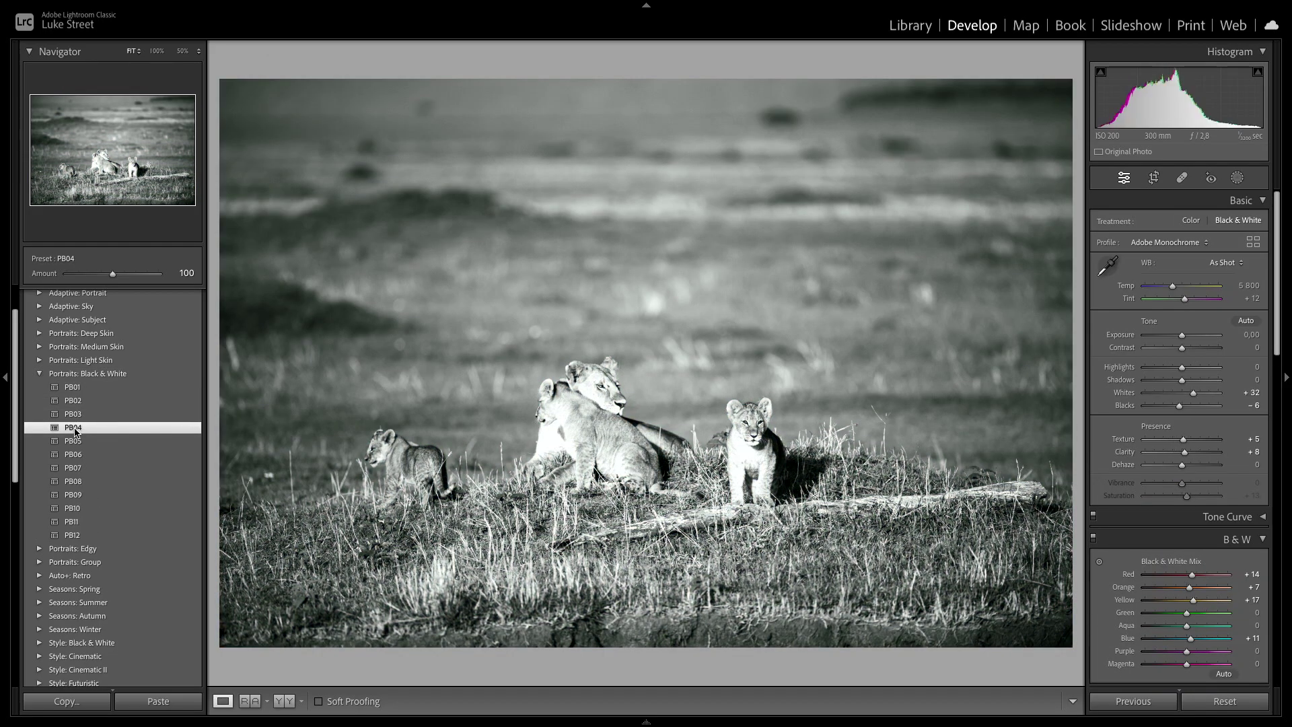
click(40, 375)
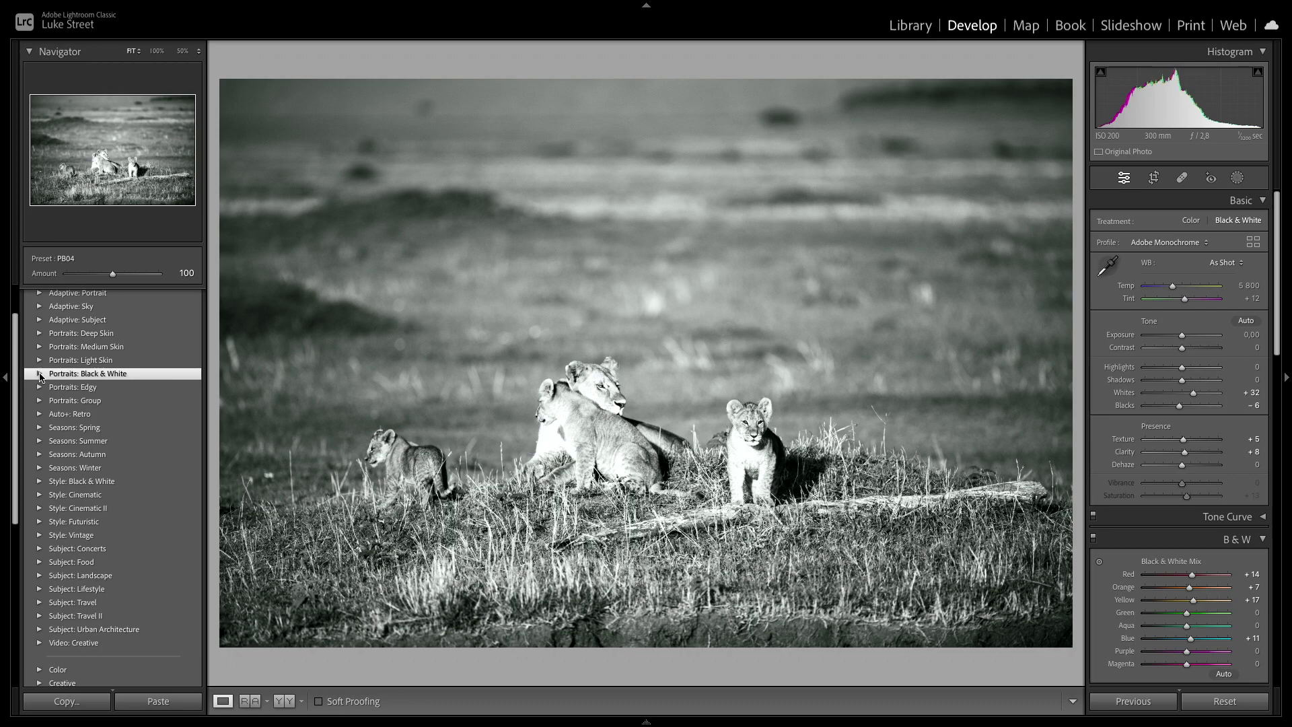
Collapse the Presets list and Reset the photo to its original Adobe Color settings.
scroll(98, 371, up, 2)
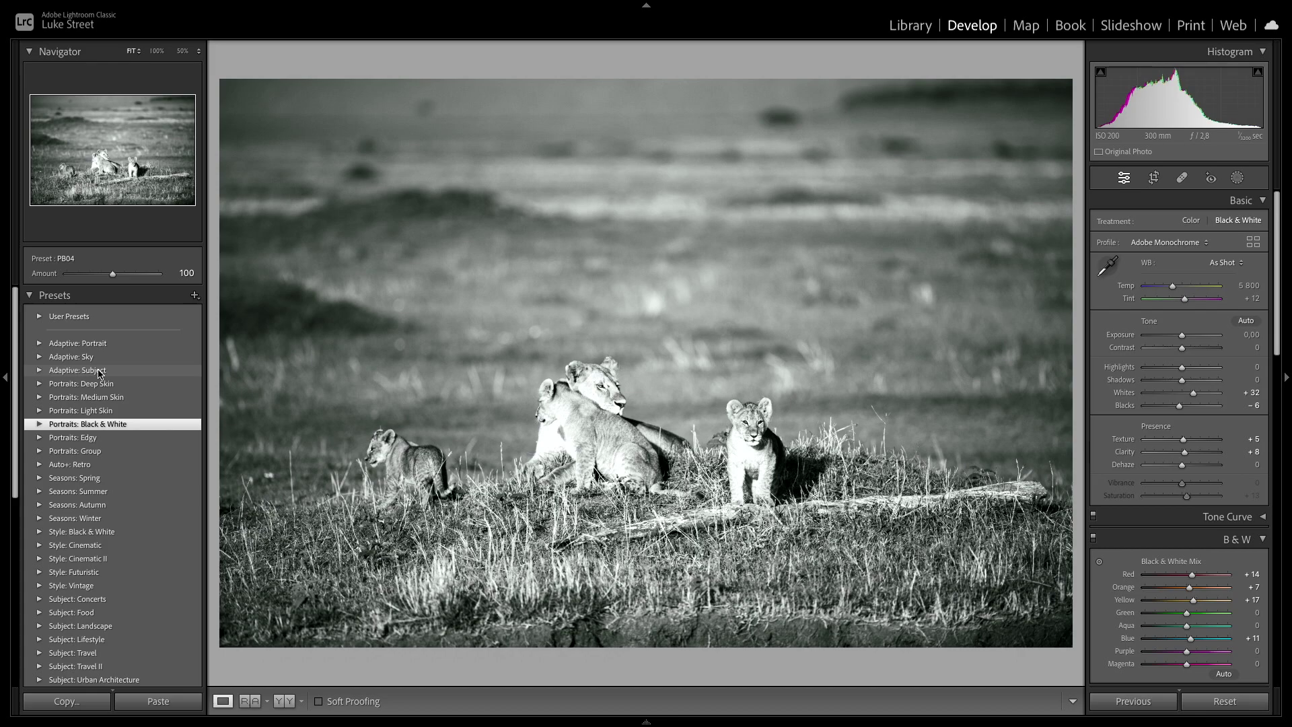
scroll(118, 475, down, 2)
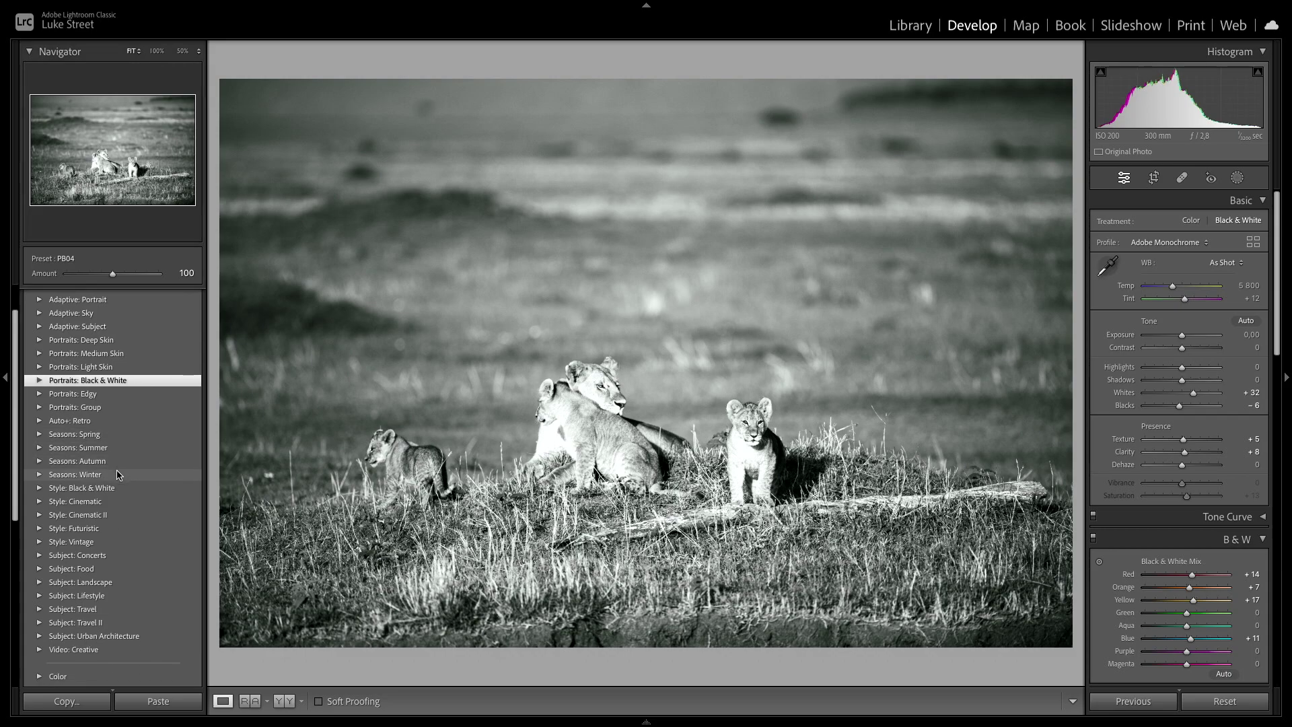
scroll(117, 475, up, 2)
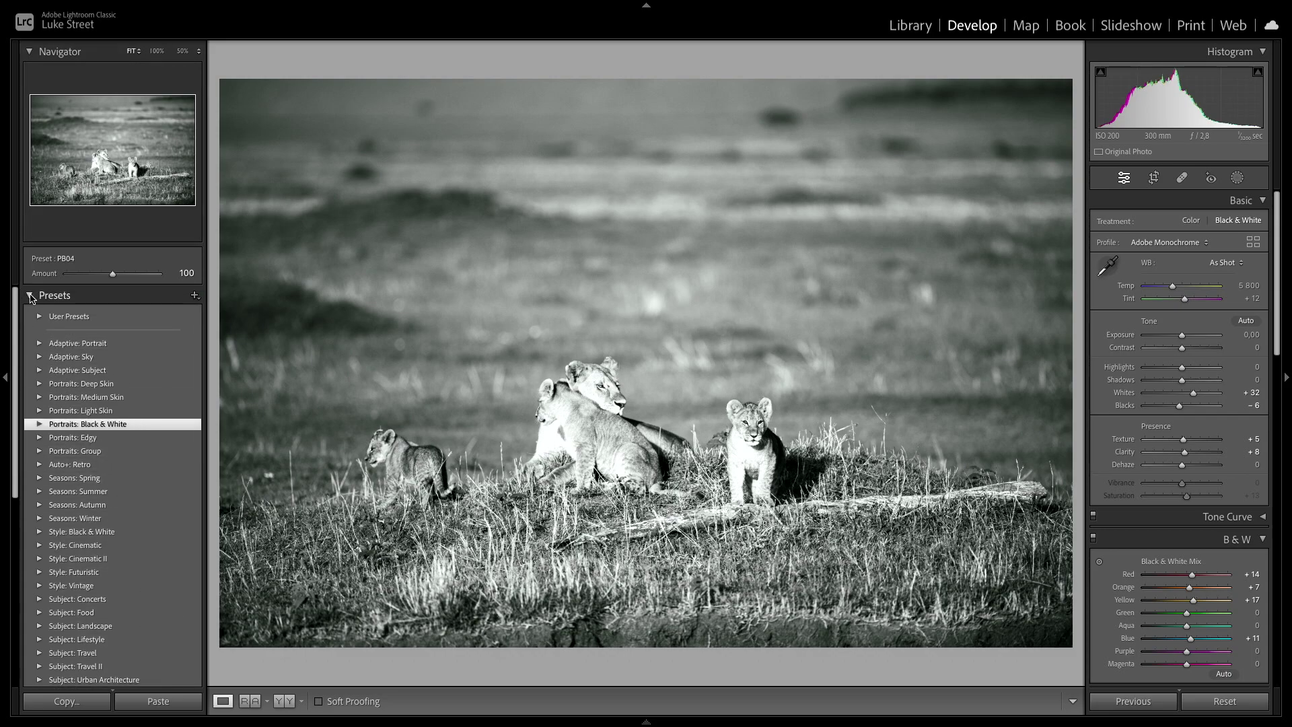
click(30, 296)
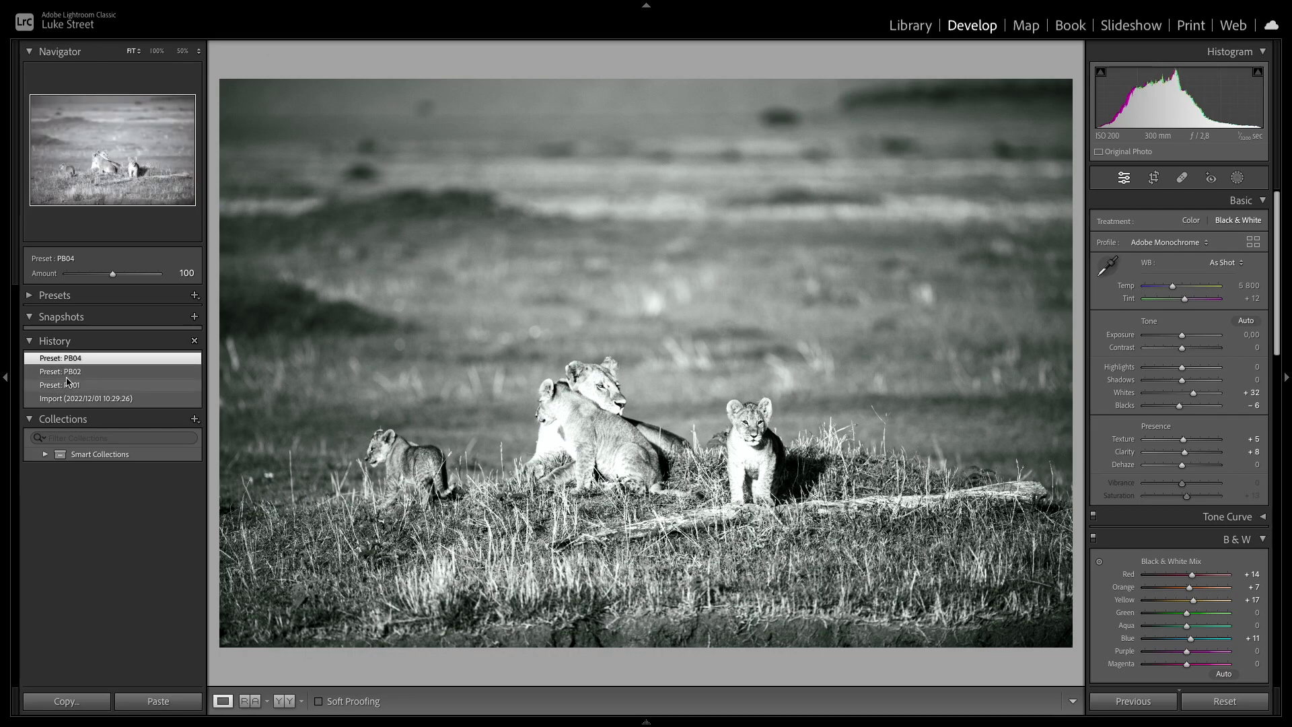
scroll(1190, 415, down, 3)
scroll(1189, 415, up, 3)
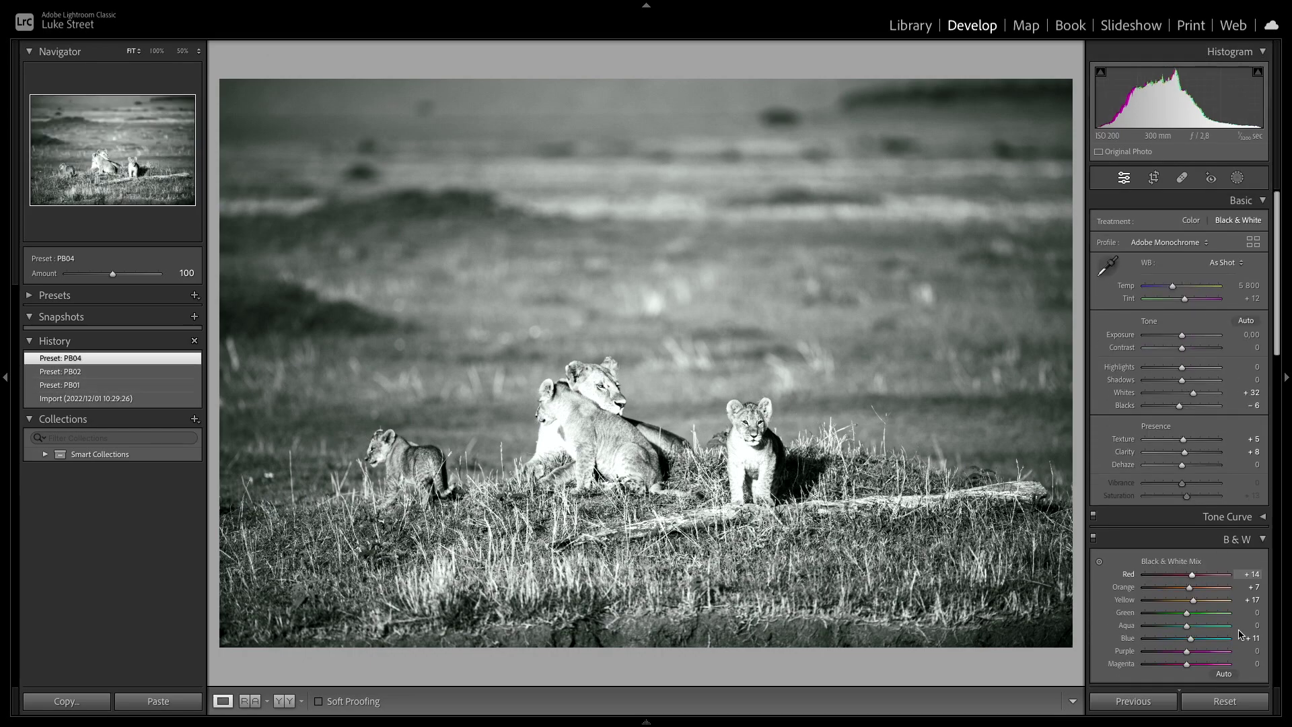
click(1228, 700)
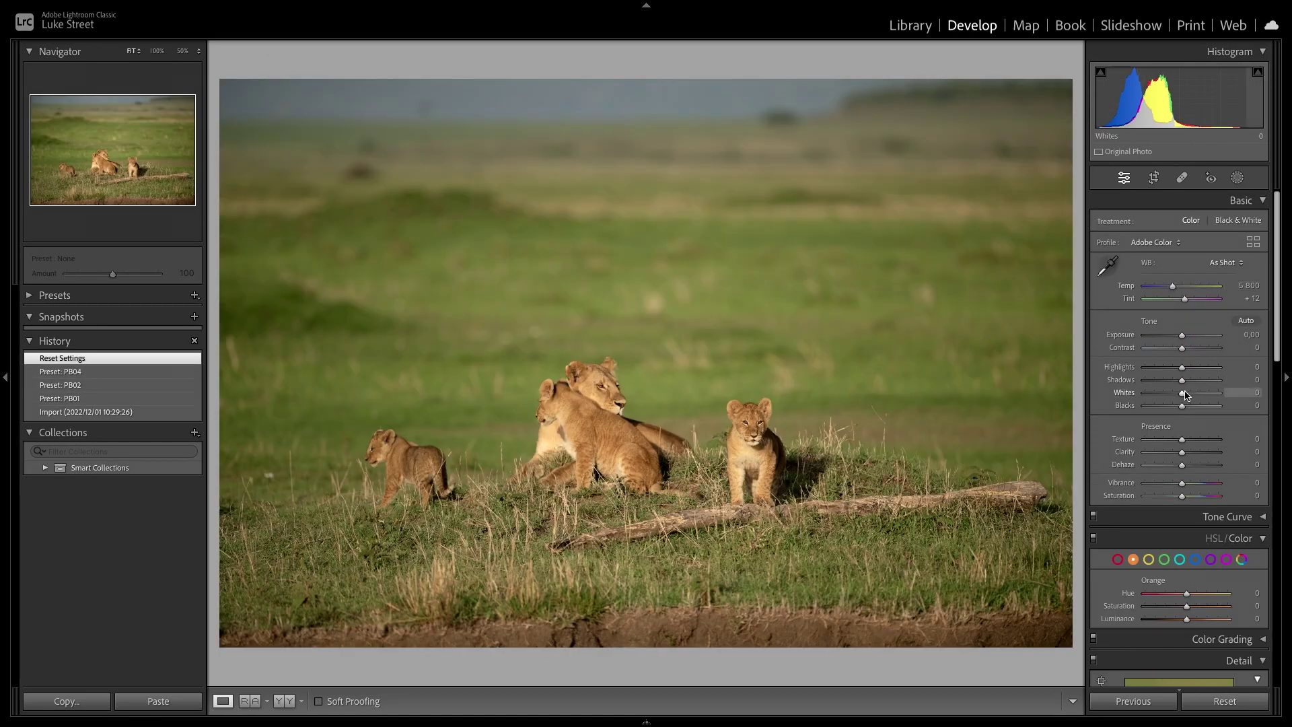
Set Whites -24, Exposure +2.30 and Saturation -27, then revert to the Import history state.
drag(1182, 393, 1172, 392)
drag(1194, 336, 1200, 344)
click(1199, 340)
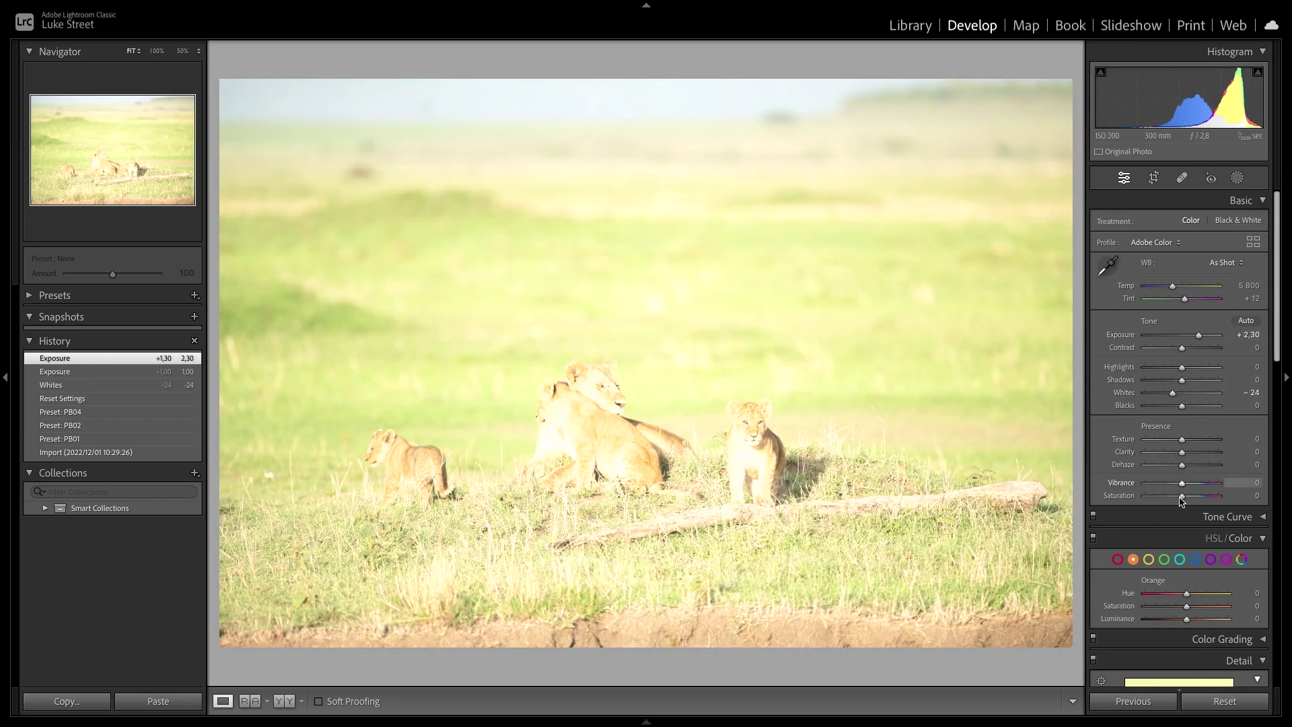
drag(1181, 496, 1171, 496)
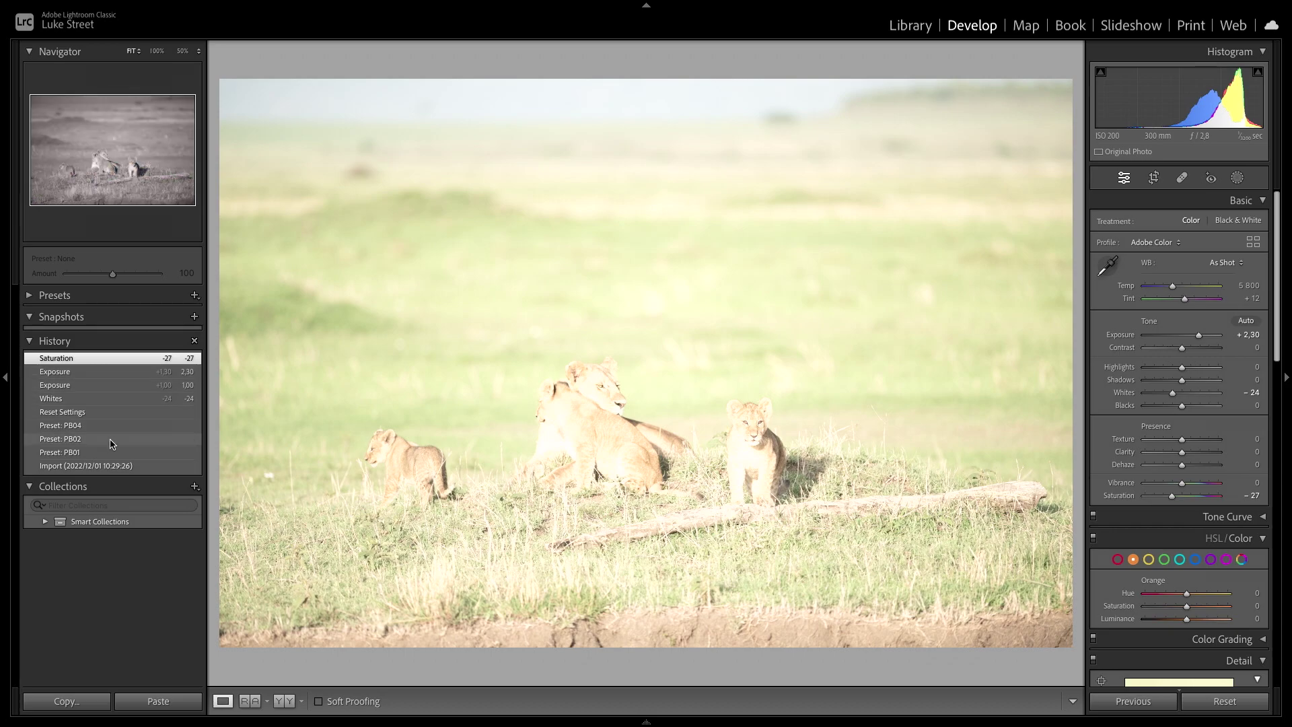
click(107, 468)
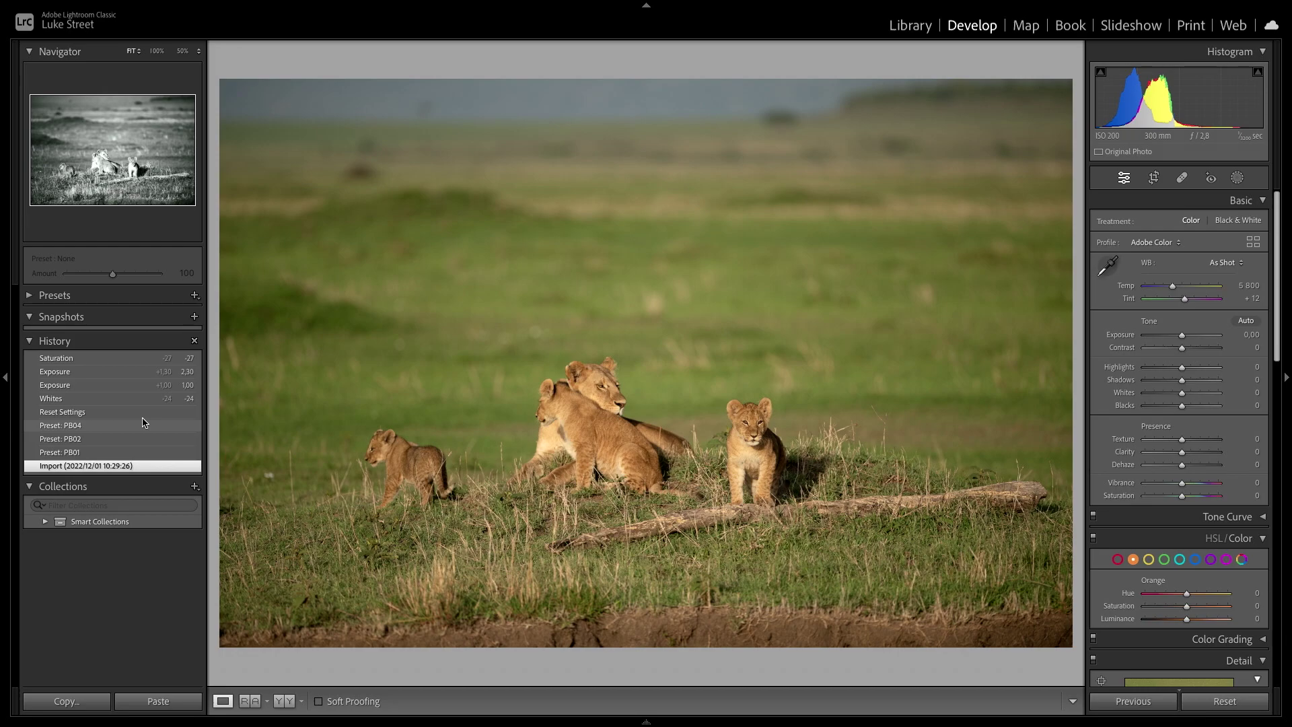
Collapse the History panel and toggle the left panel hidden, then docked open again.
click(30, 342)
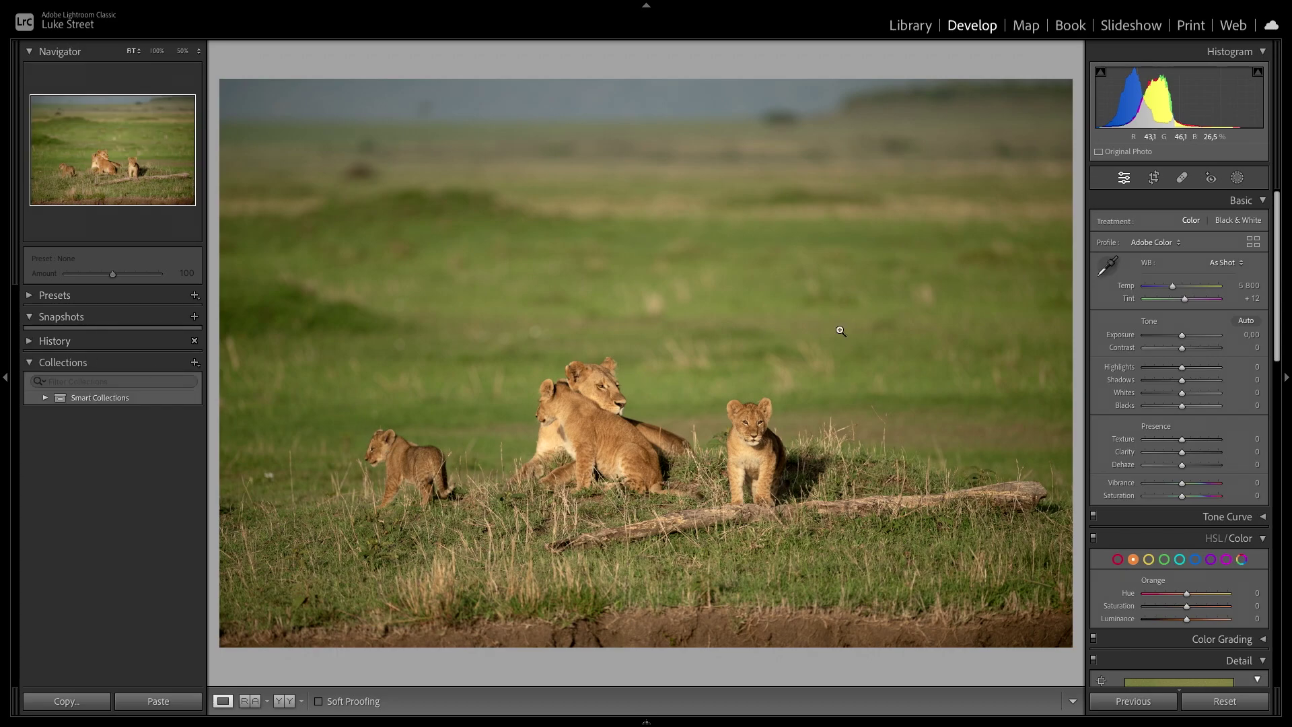
click(4, 416)
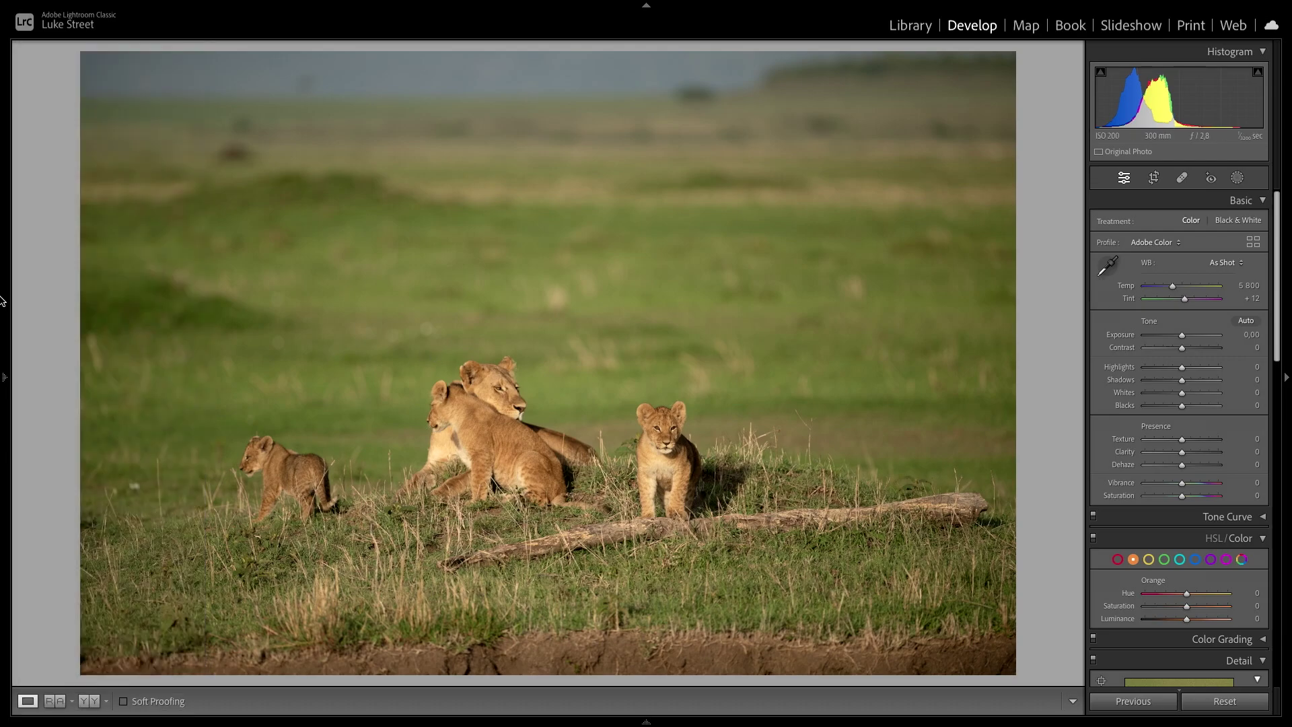
mouse_move(3, 303)
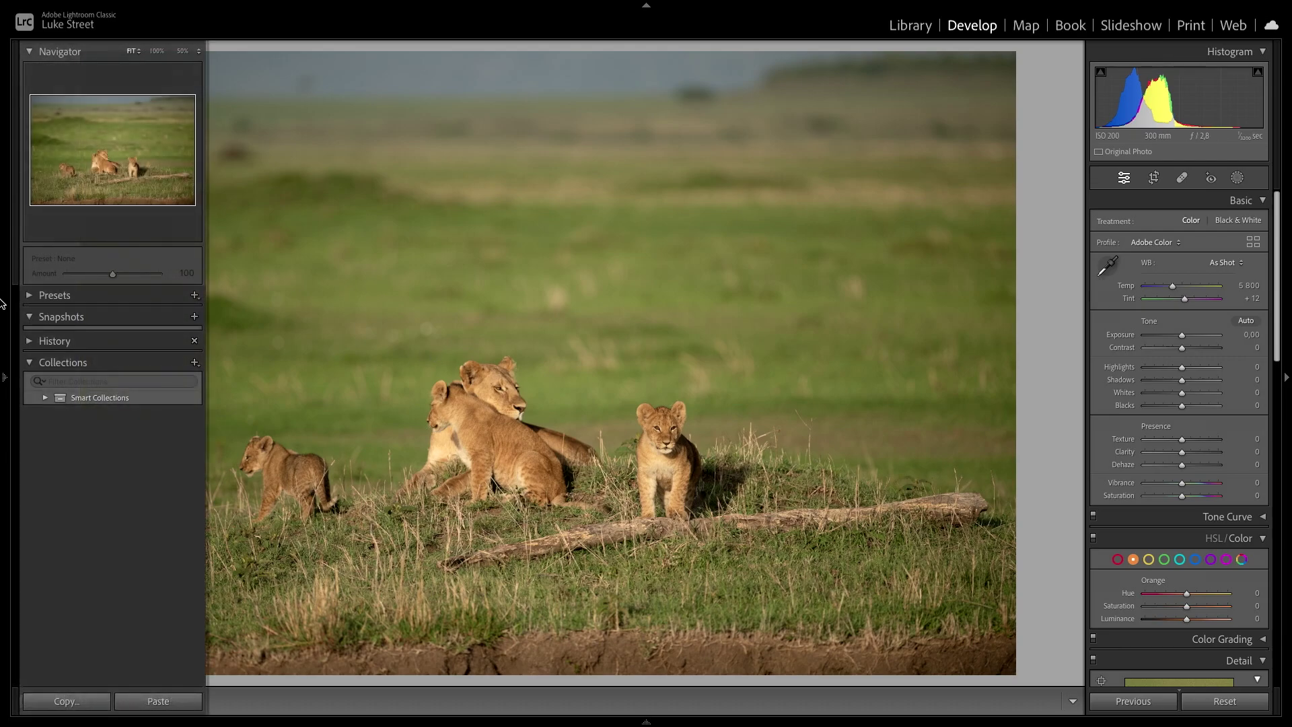
click(3, 377)
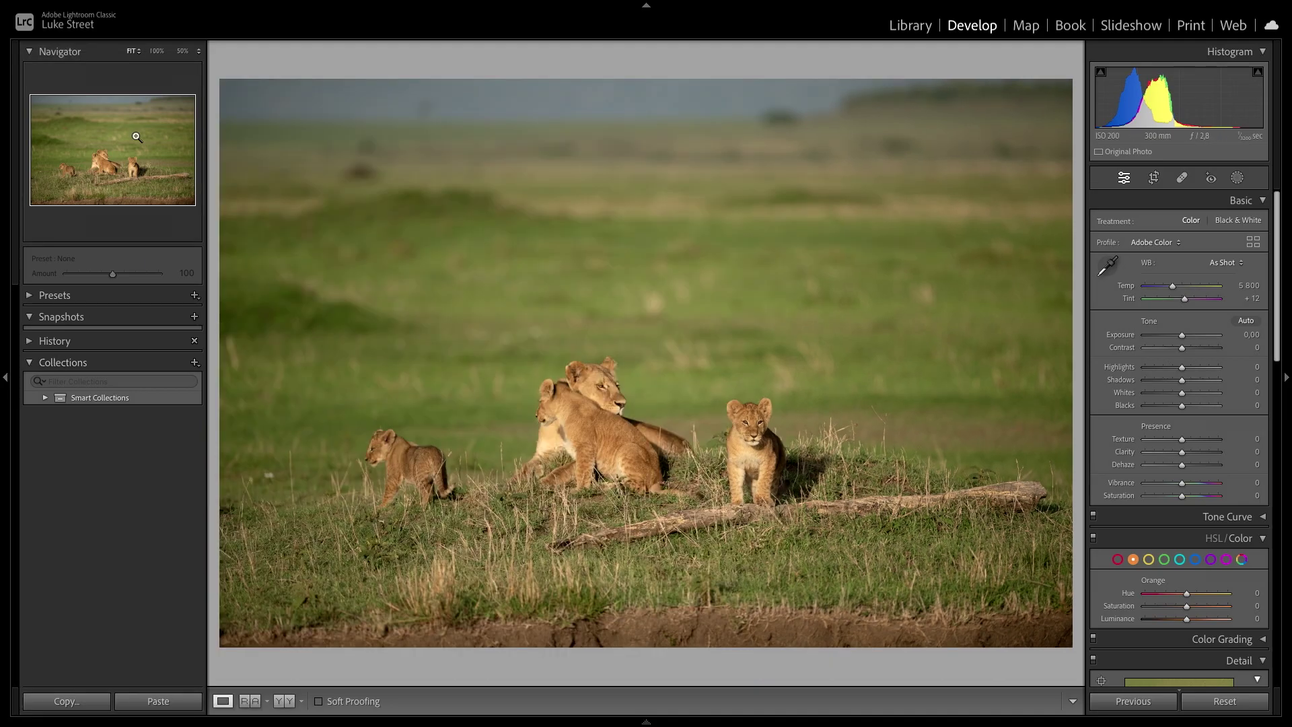
Zoom to 100% to inspect the lions and cubs, return to FIT, then hide the left panel.
drag(109, 145, 60, 169)
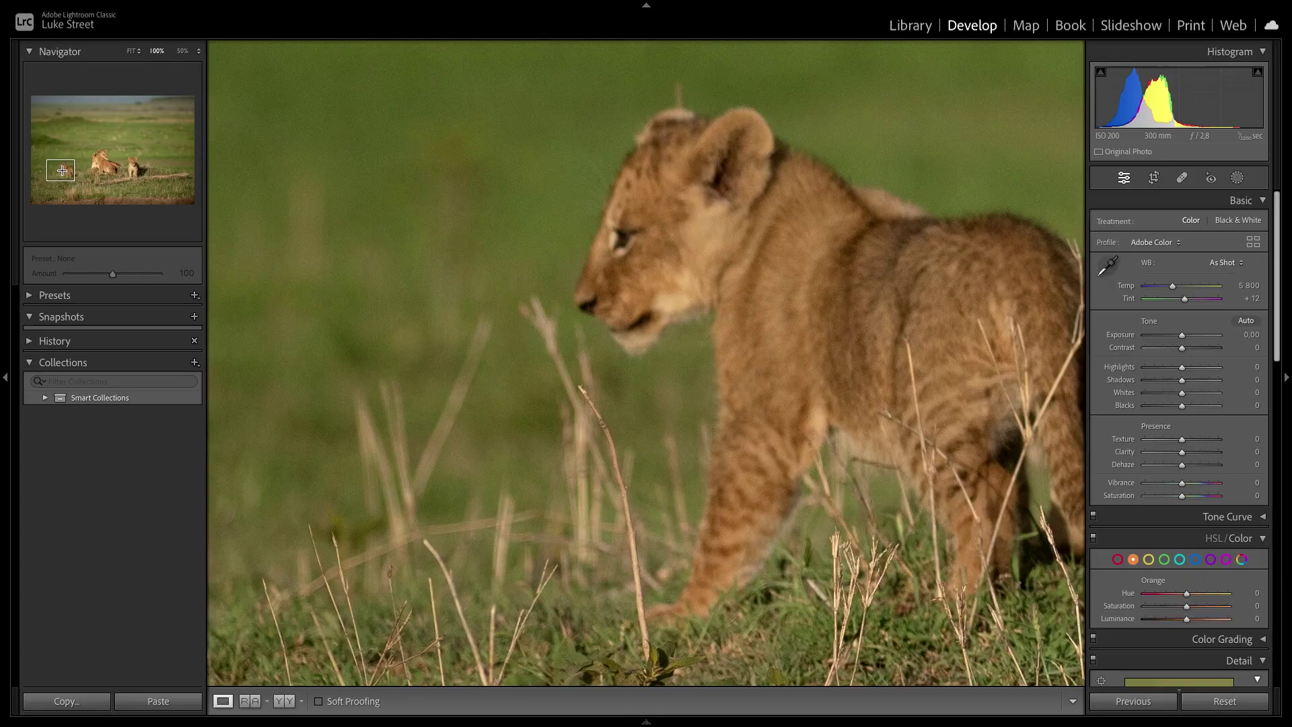
click(130, 51)
click(534, 384)
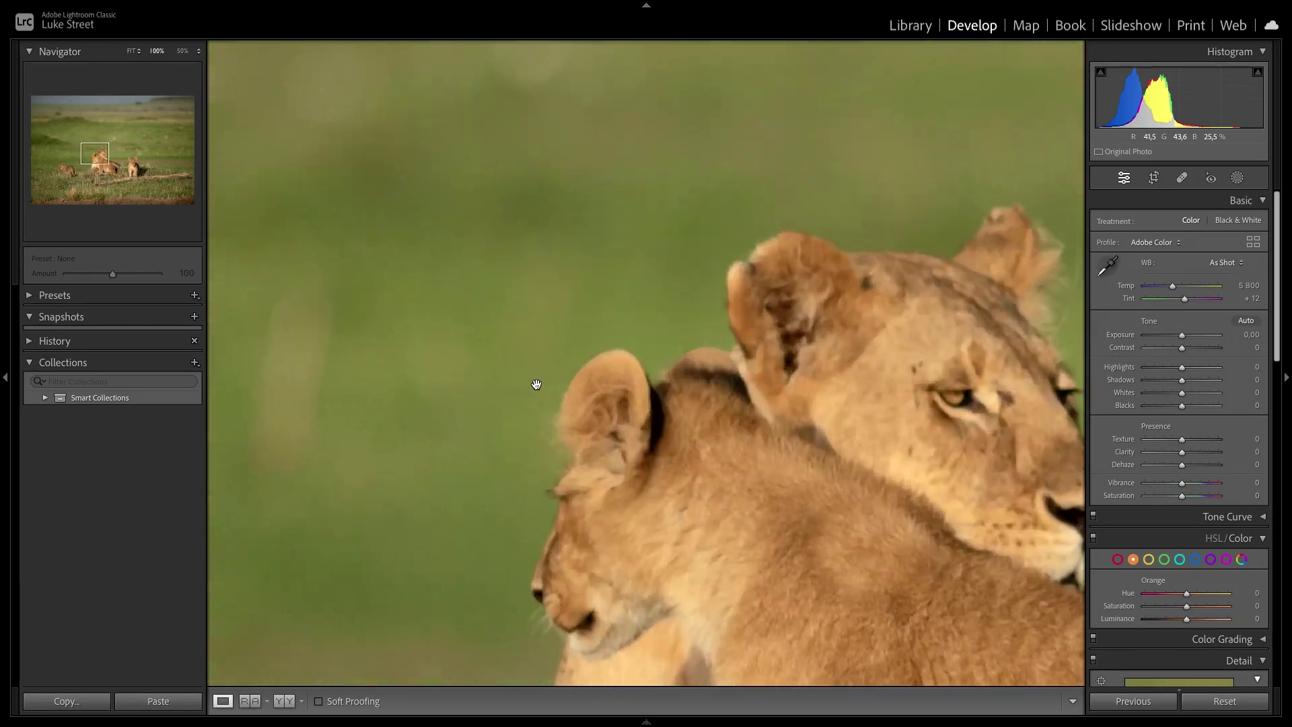
click(693, 404)
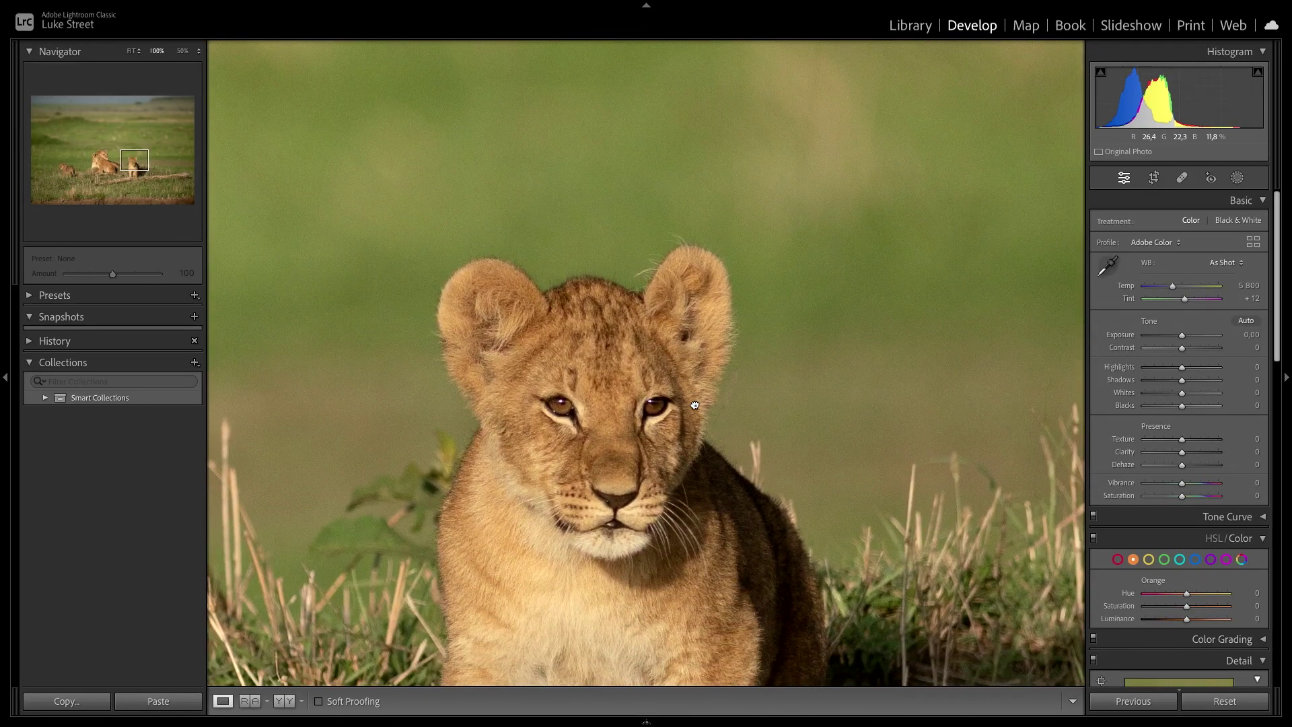
click(695, 405)
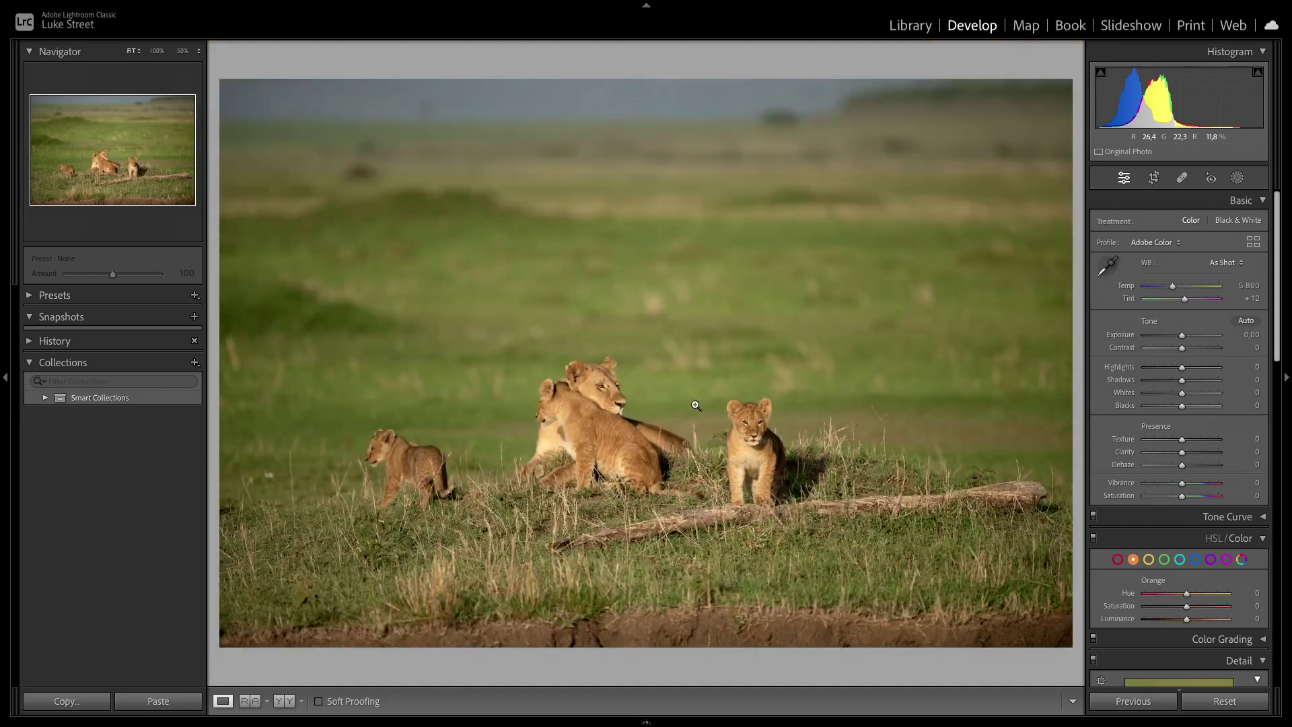
click(2, 414)
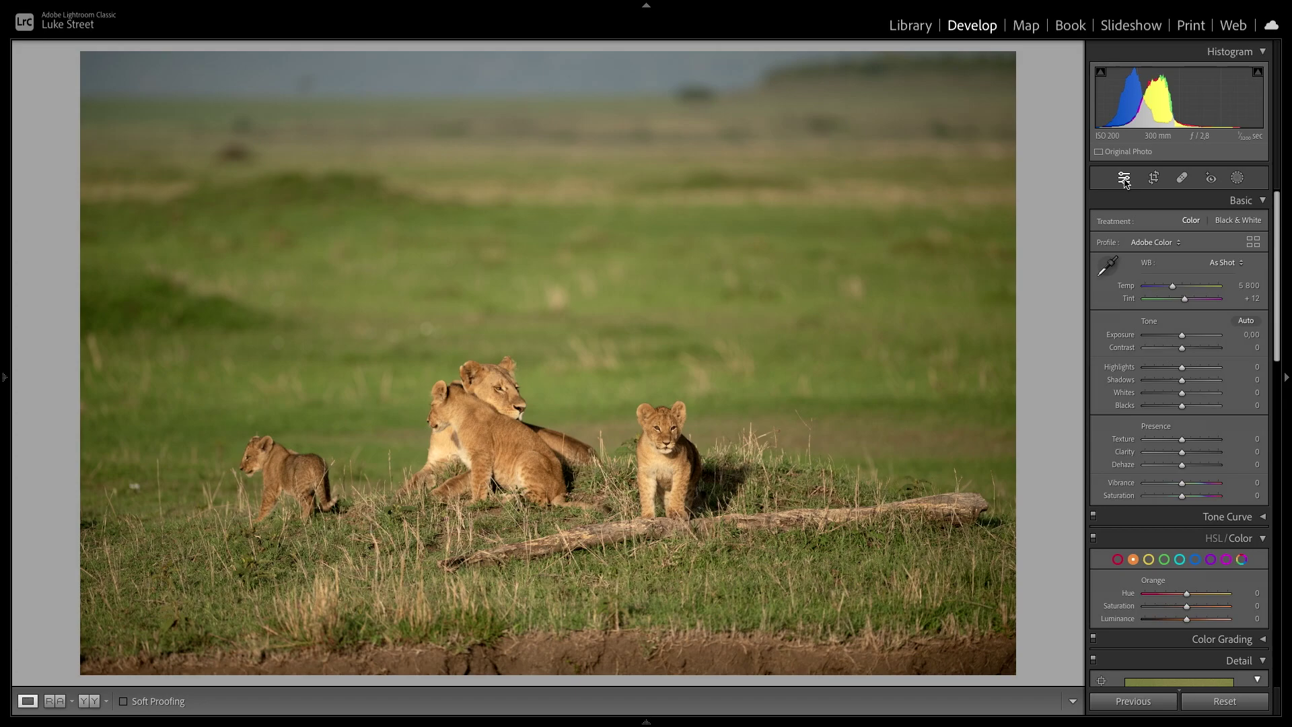
Step through the Crop, Spot Removal, Red Eye and Masking tools, ending on the mask options.
click(1155, 178)
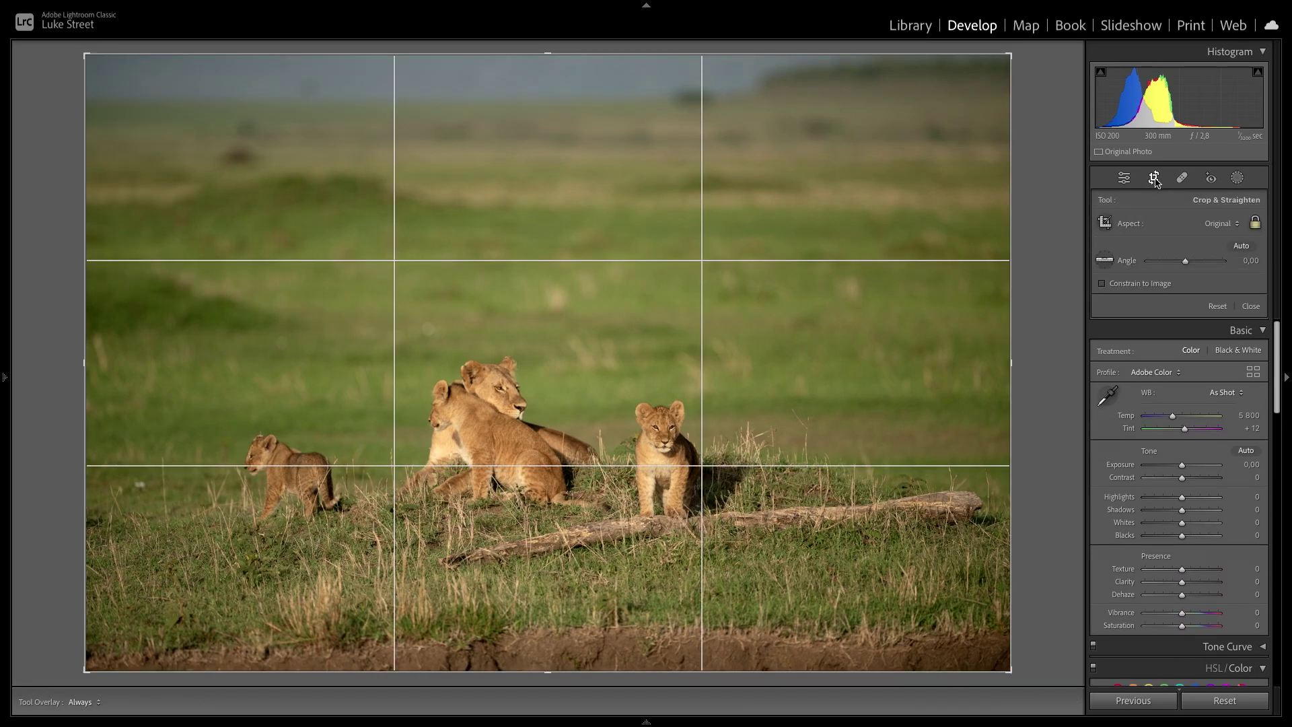
click(1182, 179)
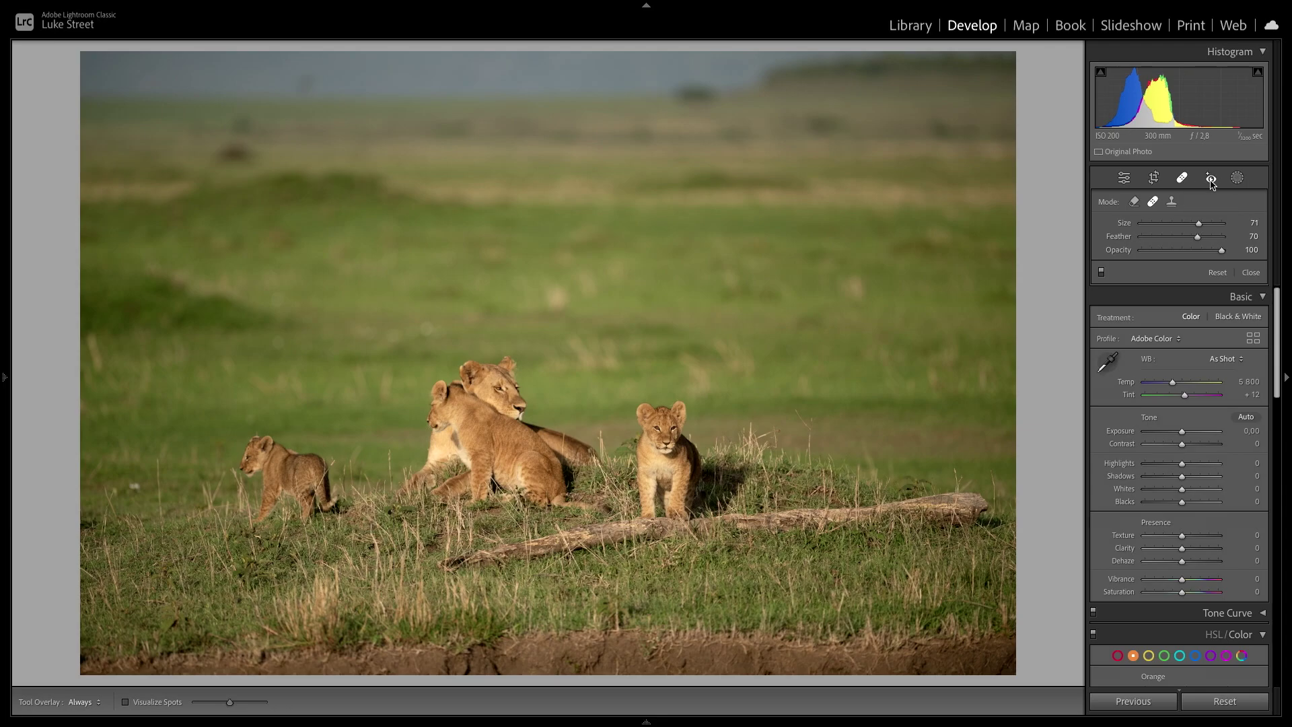
click(1211, 179)
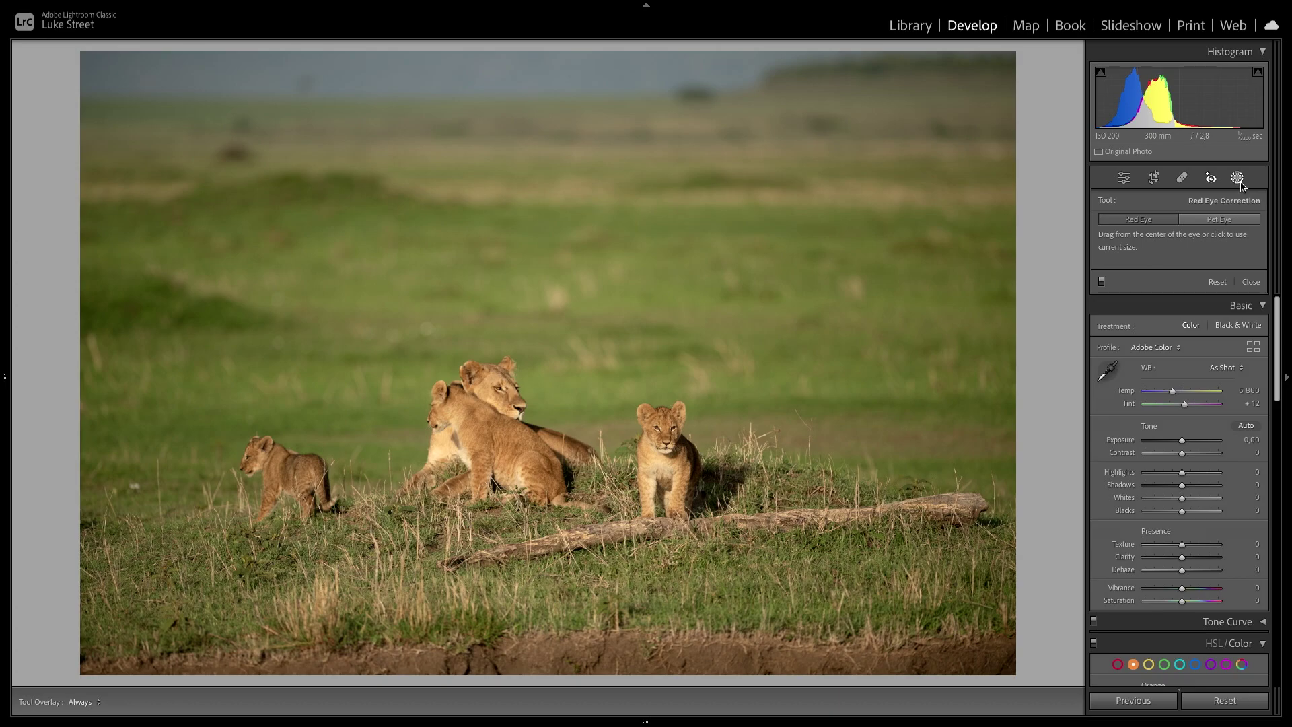
click(1238, 179)
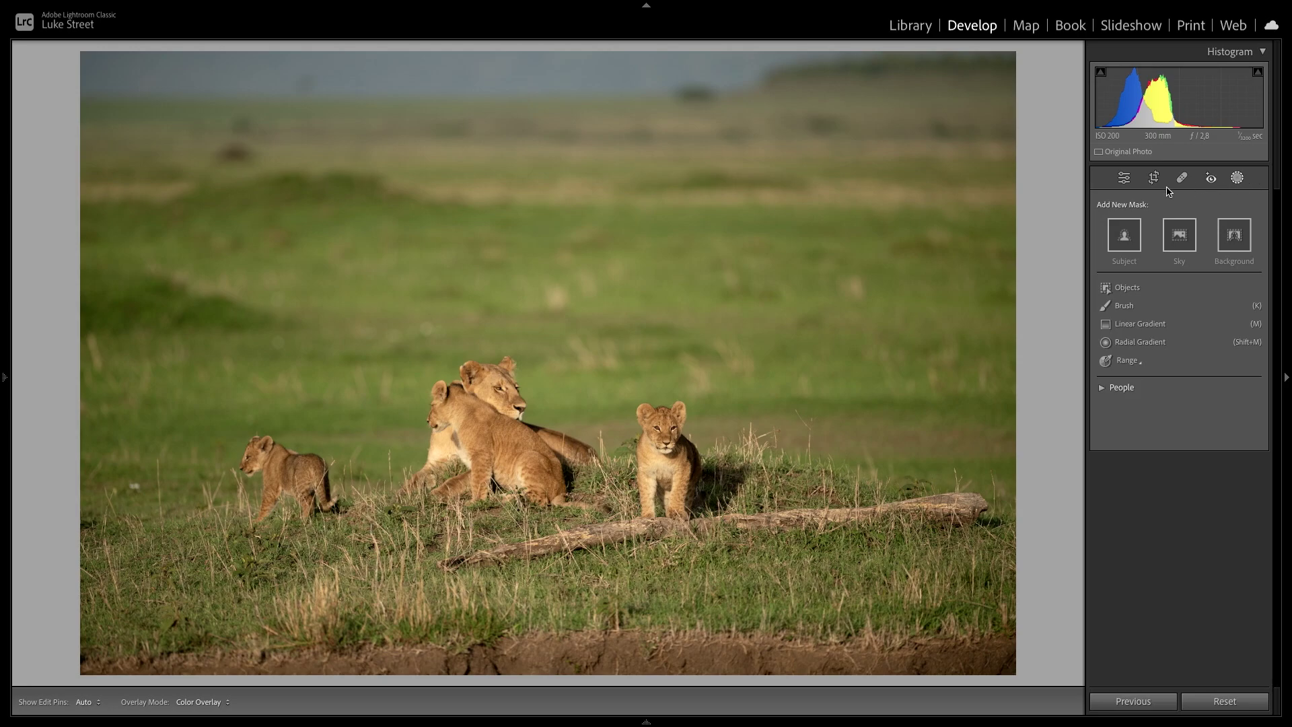
Back in the Basic panel, try raising Texture, then reset it to 0.
click(1123, 179)
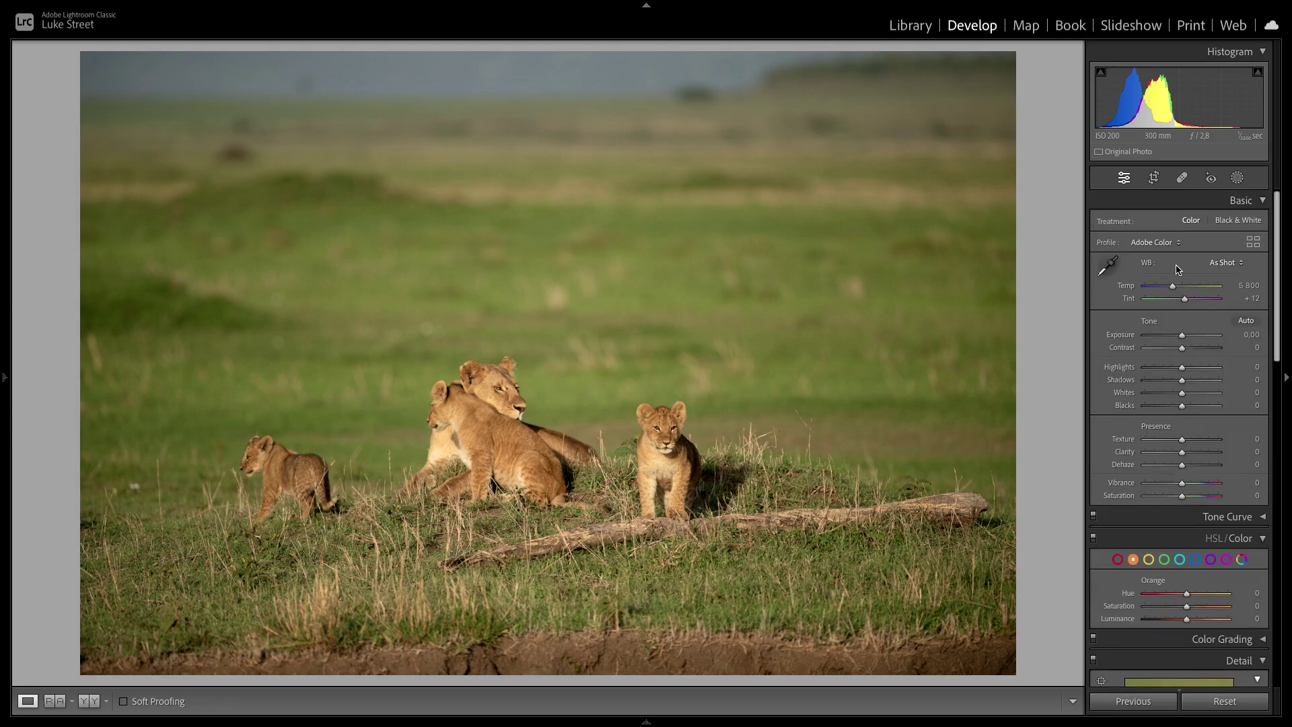
click(1256, 200)
click(1256, 200)
mouse_move(1183, 441)
mouse_down()
mouse_move(1258, 427)
mouse_move(1183, 441)
mouse_up()
mouse_move(1184, 443)
mouse_down()
mouse_move(1221, 443)
mouse_move(1186, 449)
mouse_up()
double_click(1183, 441)
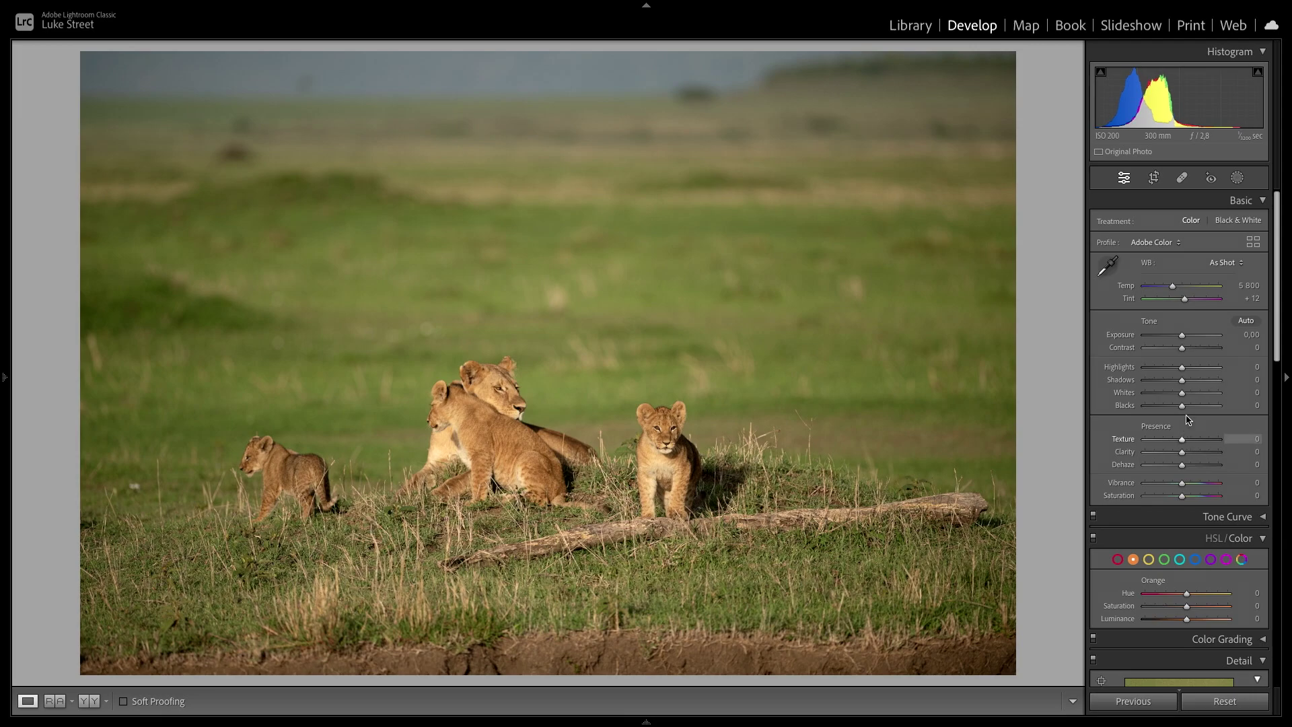
Add a Subject mask on the lions, hide its overlay, set Texture to 100, and close Masking.
click(1237, 177)
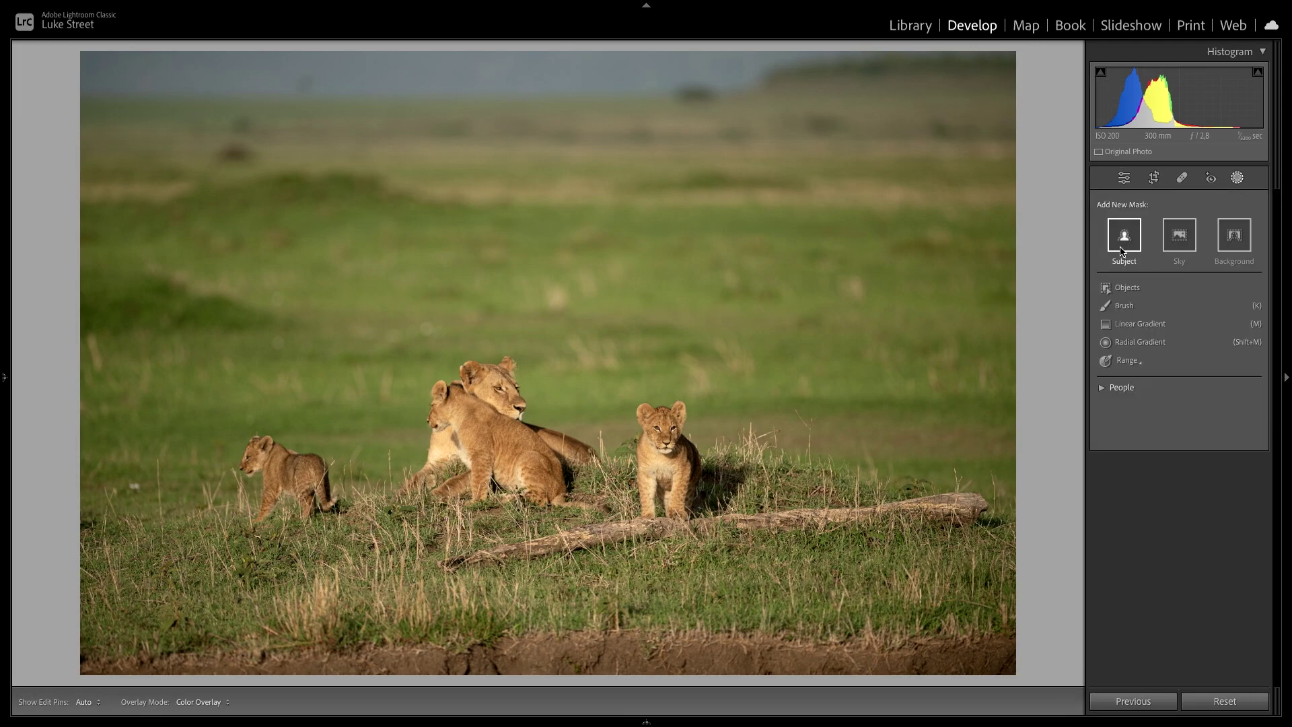
click(1123, 247)
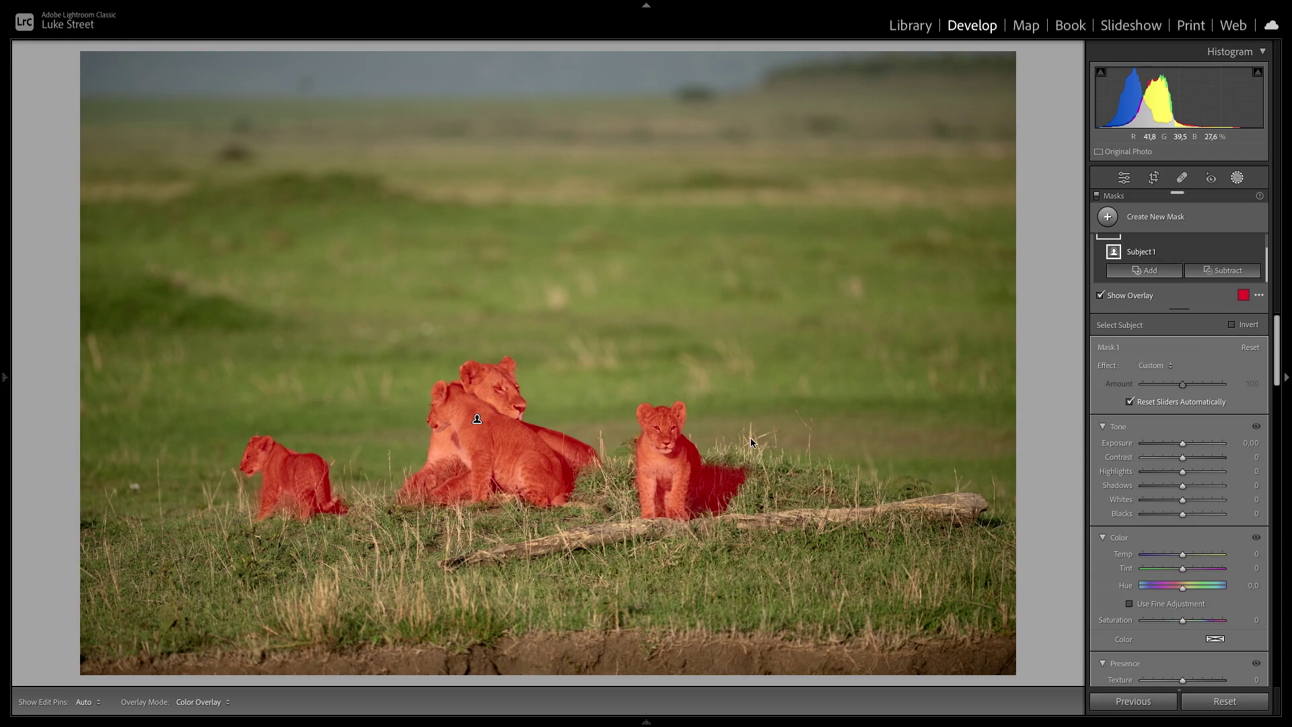
scroll(1187, 544, down, 4)
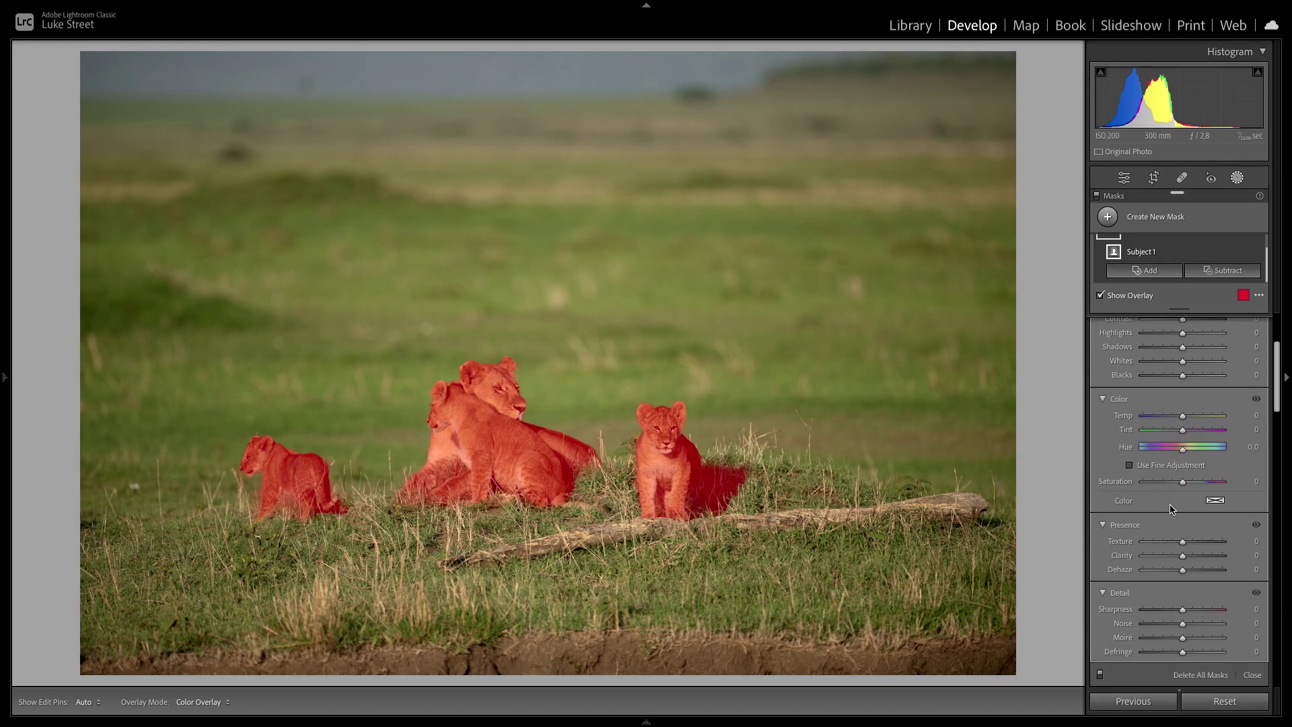
key(o)
drag(1188, 544, 1268, 532)
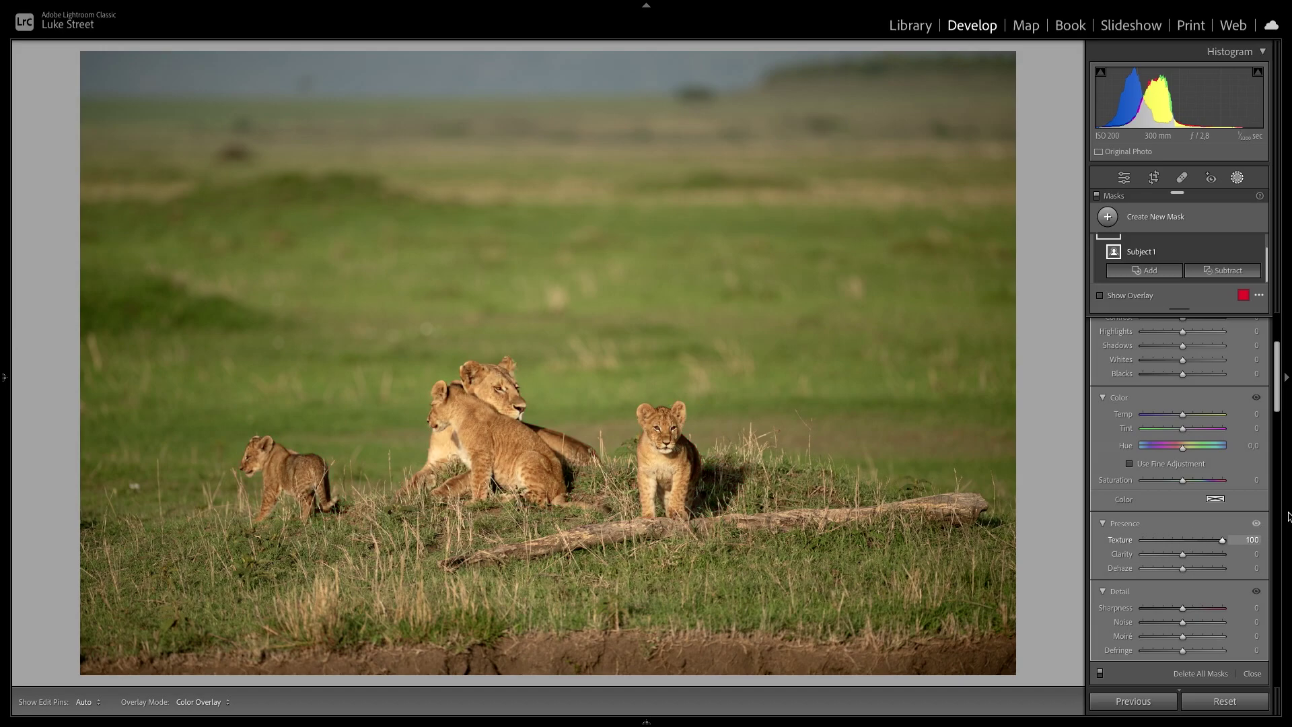
click(1237, 178)
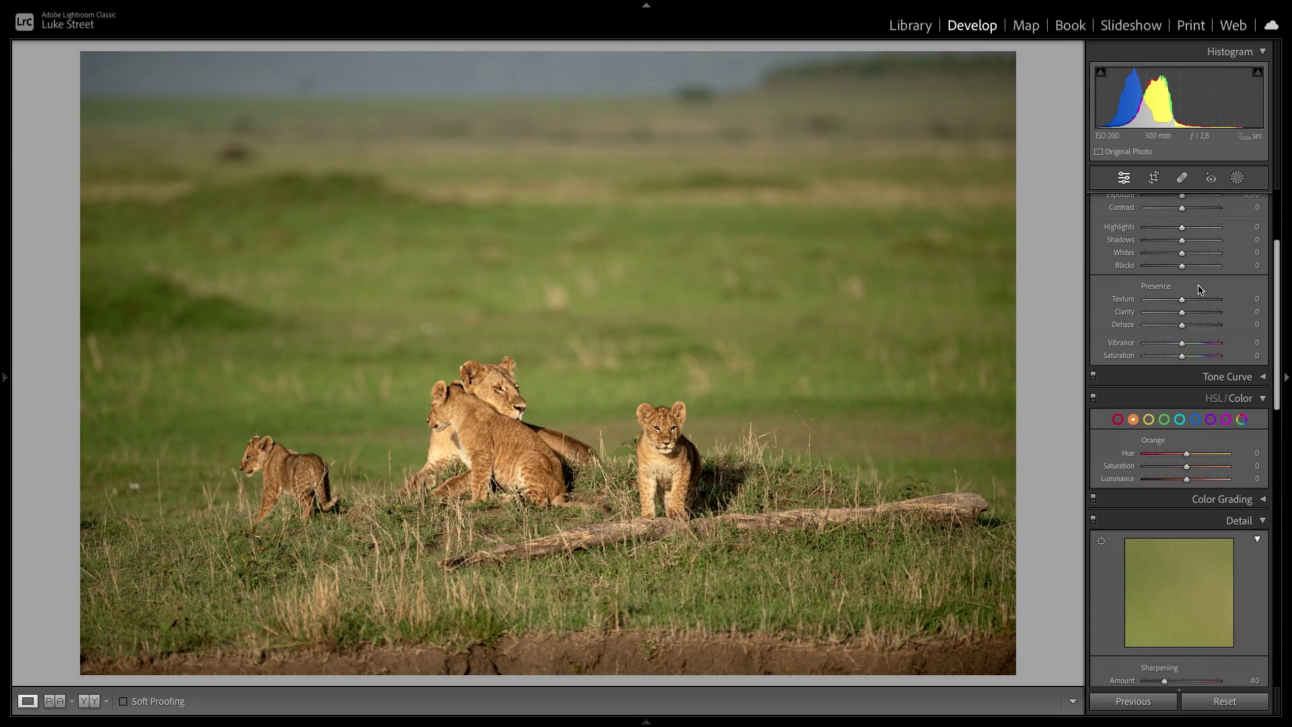
scroll(1211, 316, down, 1)
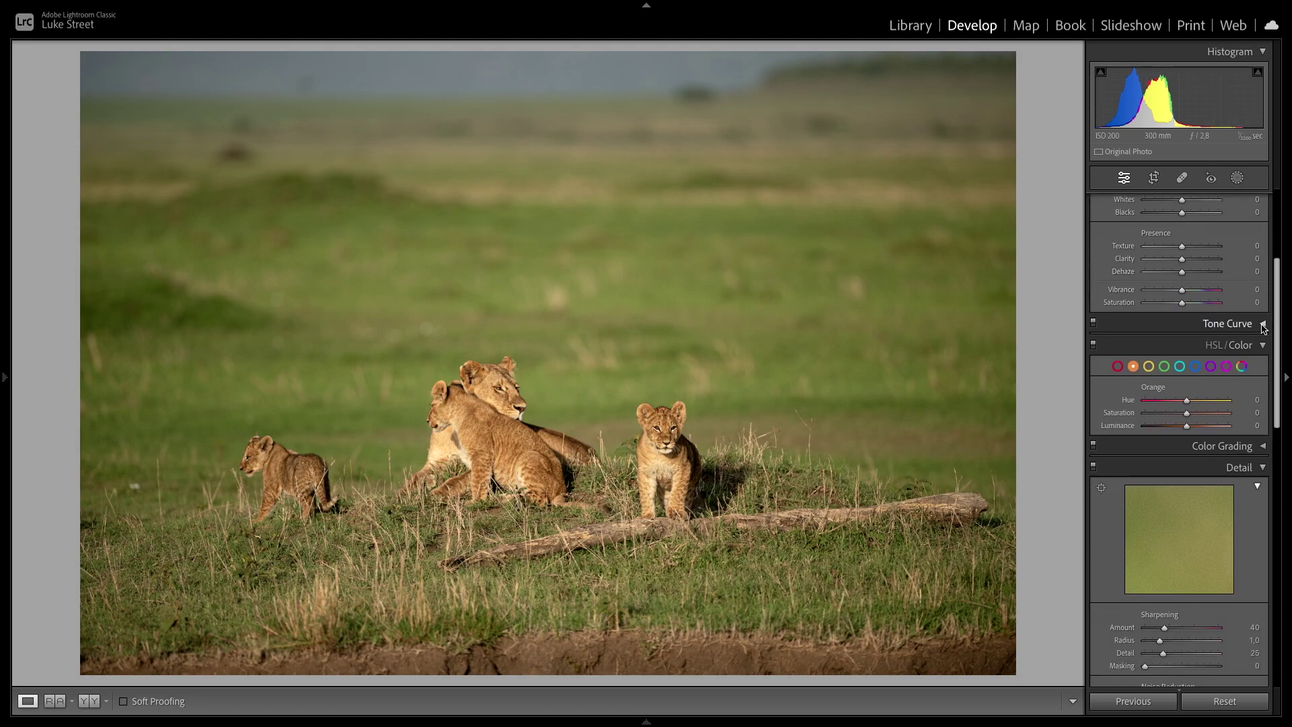
click(1263, 324)
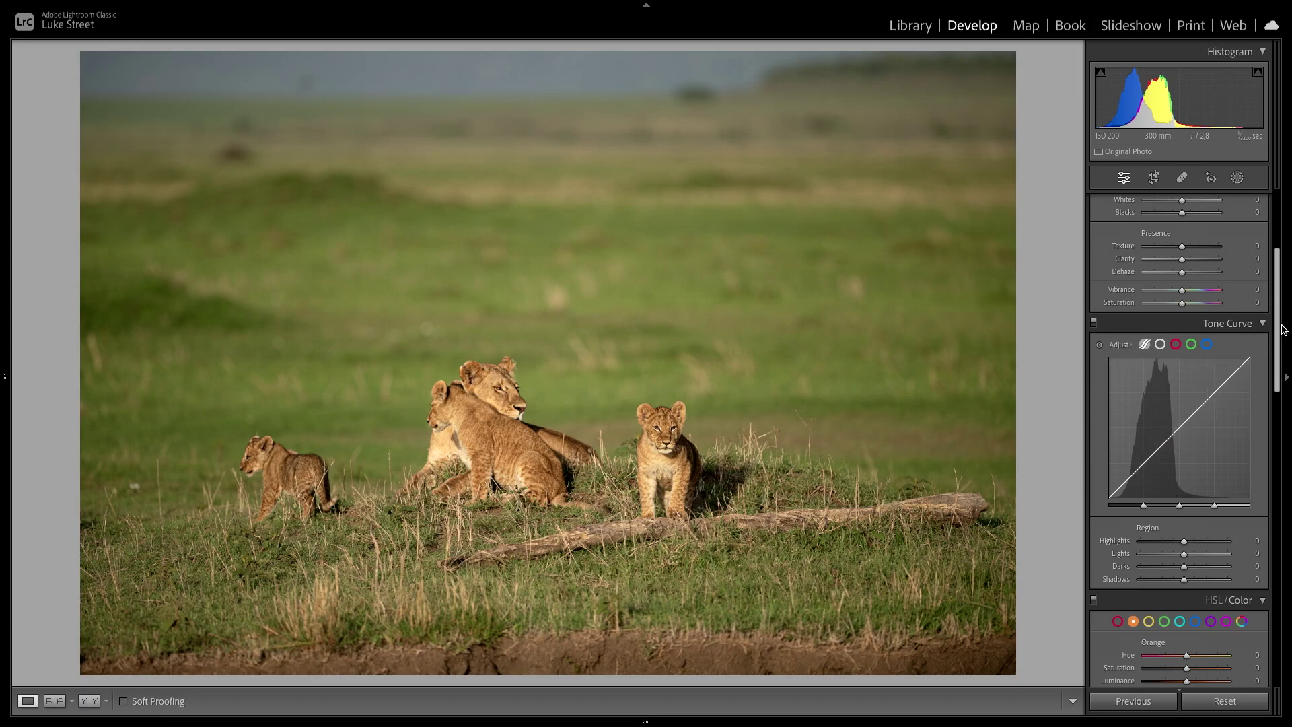
click(1227, 324)
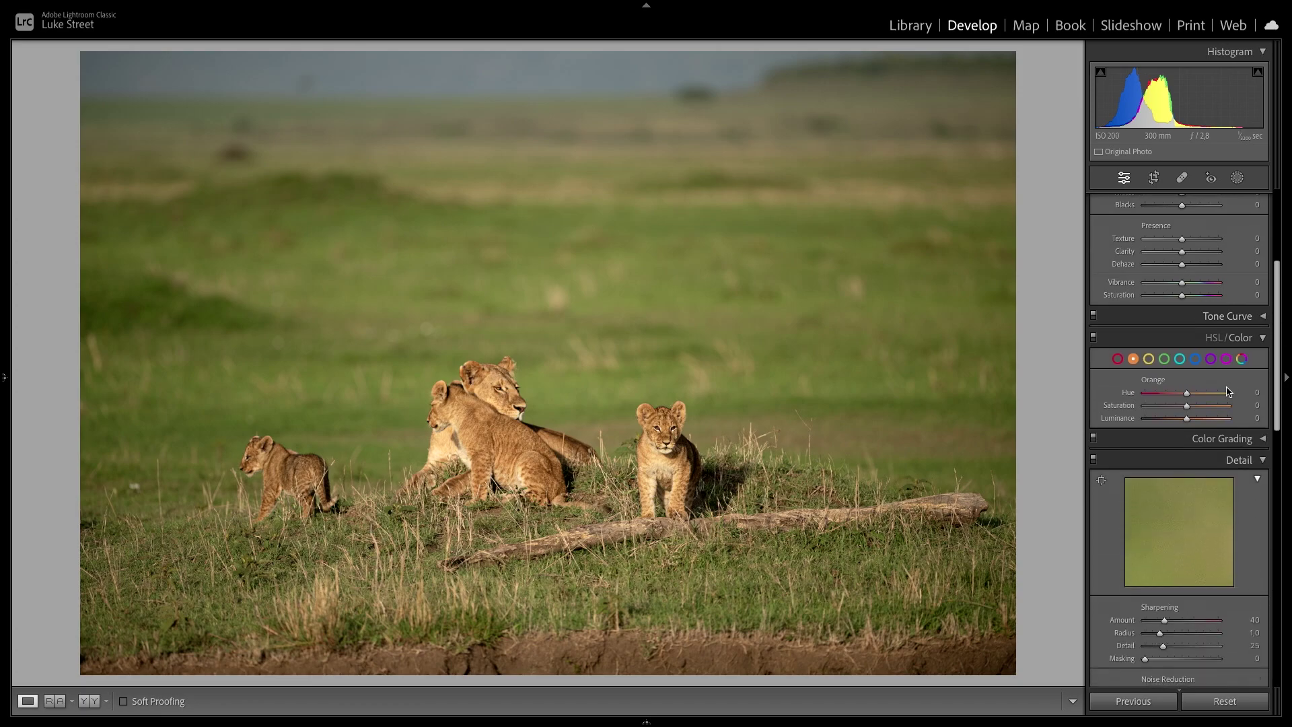
click(1263, 339)
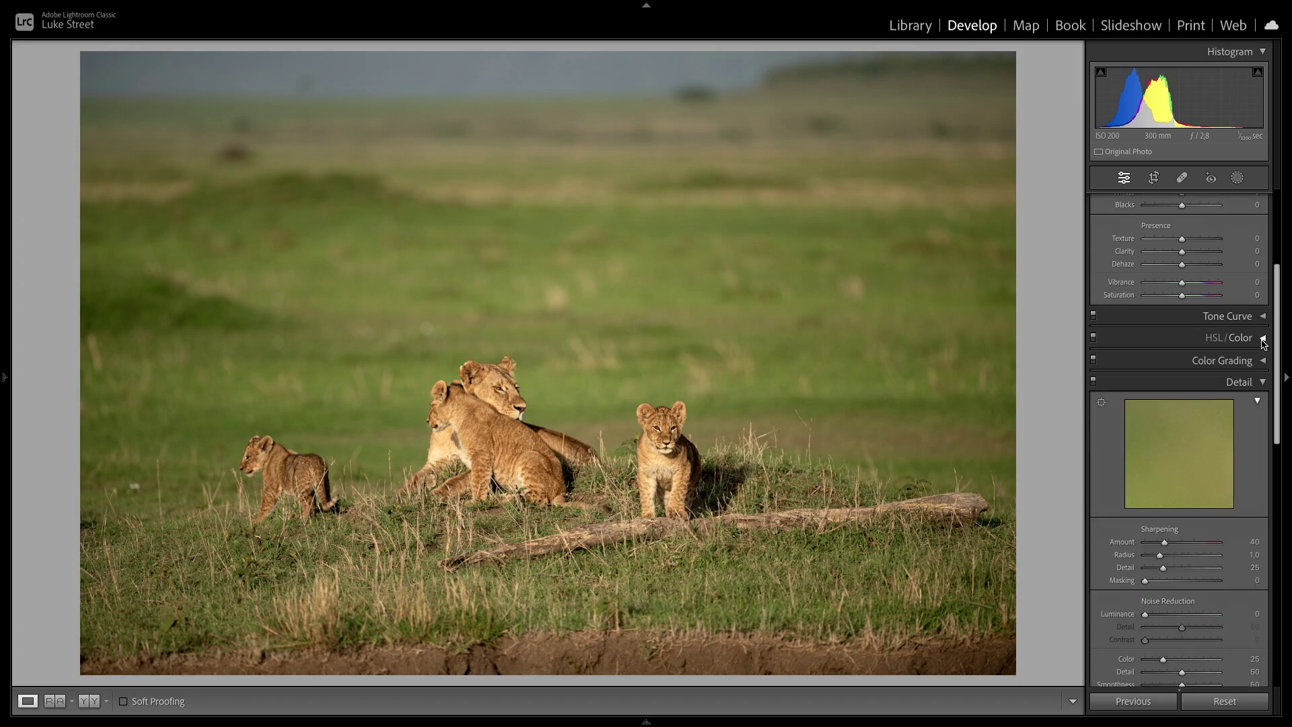
click(1209, 340)
click(1241, 284)
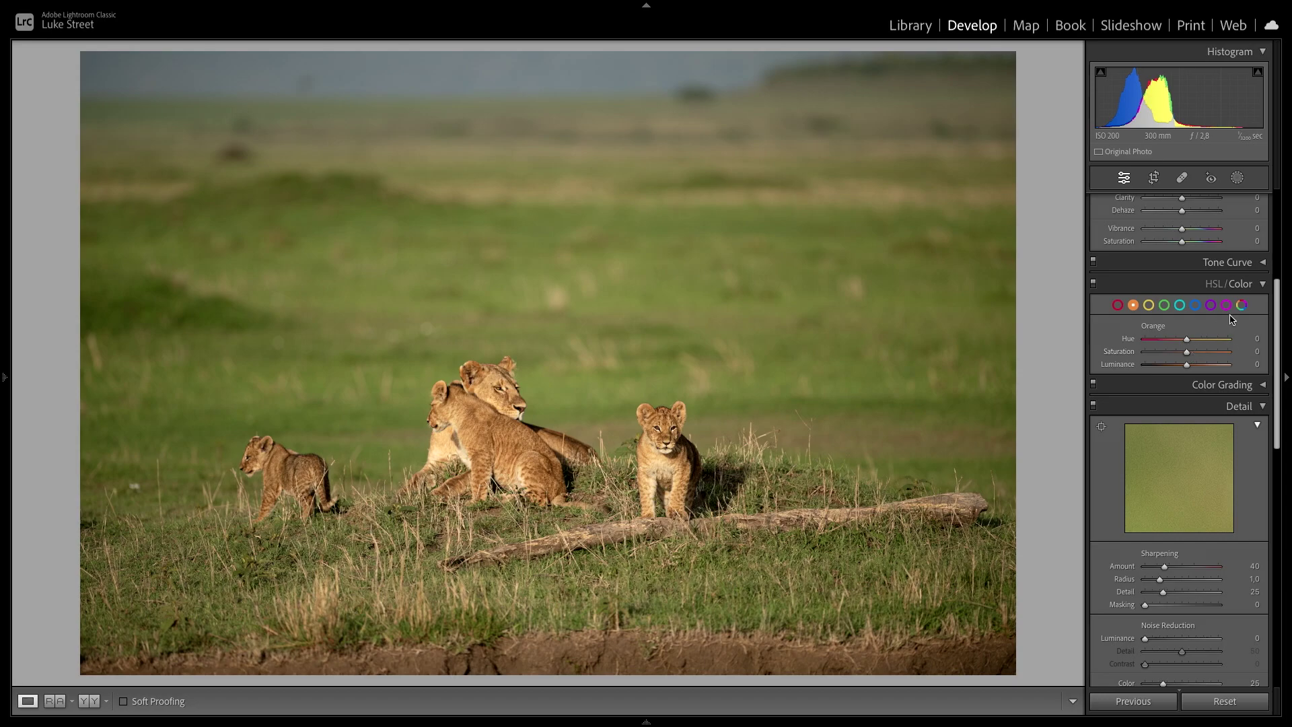
scroll(1234, 320, down, 3)
click(1256, 288)
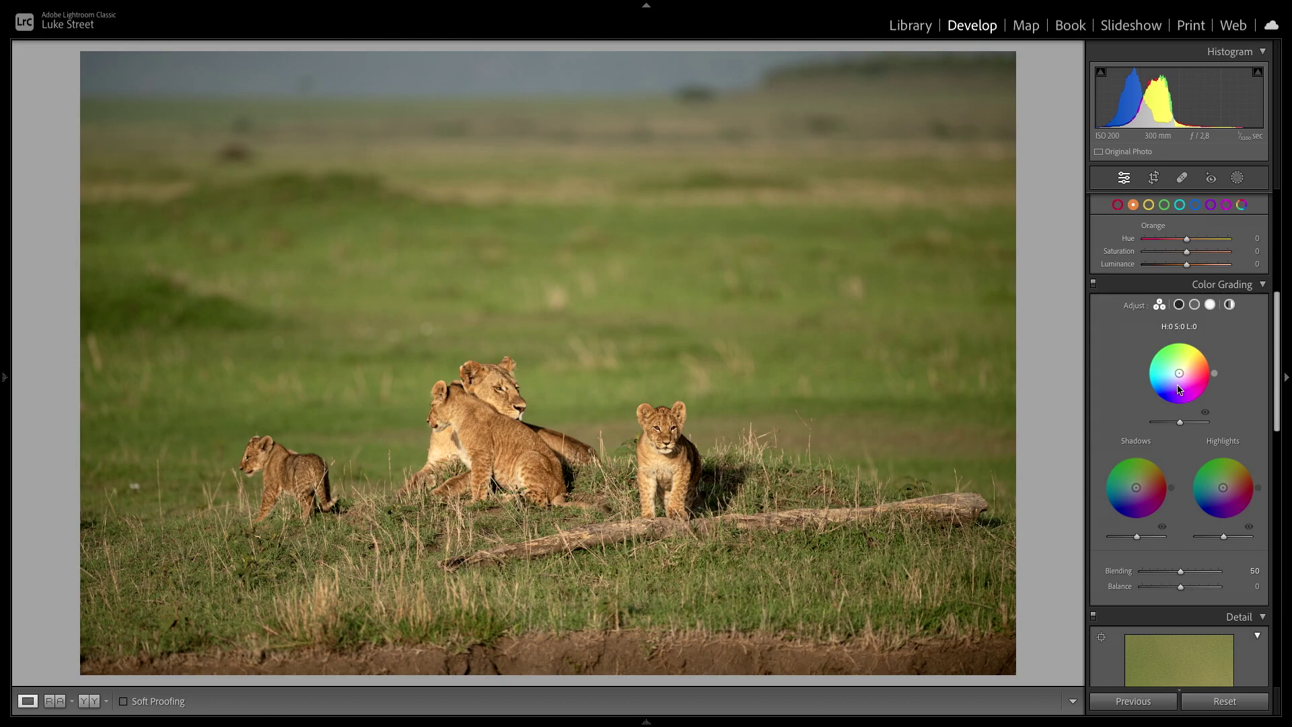
click(1264, 286)
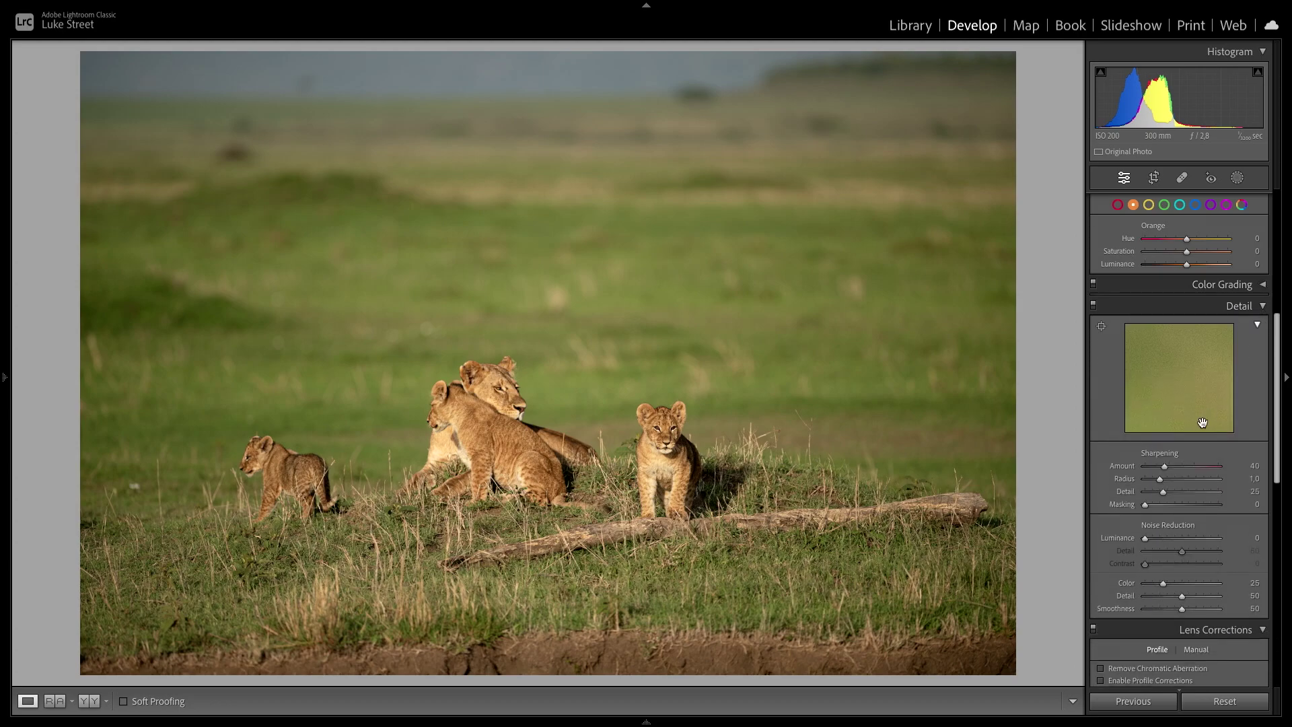
Enable Profile Corrections in Lens Corrections, applying the Nikon VR 300mm f/2.8G profile.
scroll(1179, 525, down, 3)
scroll(1179, 525, down, 2)
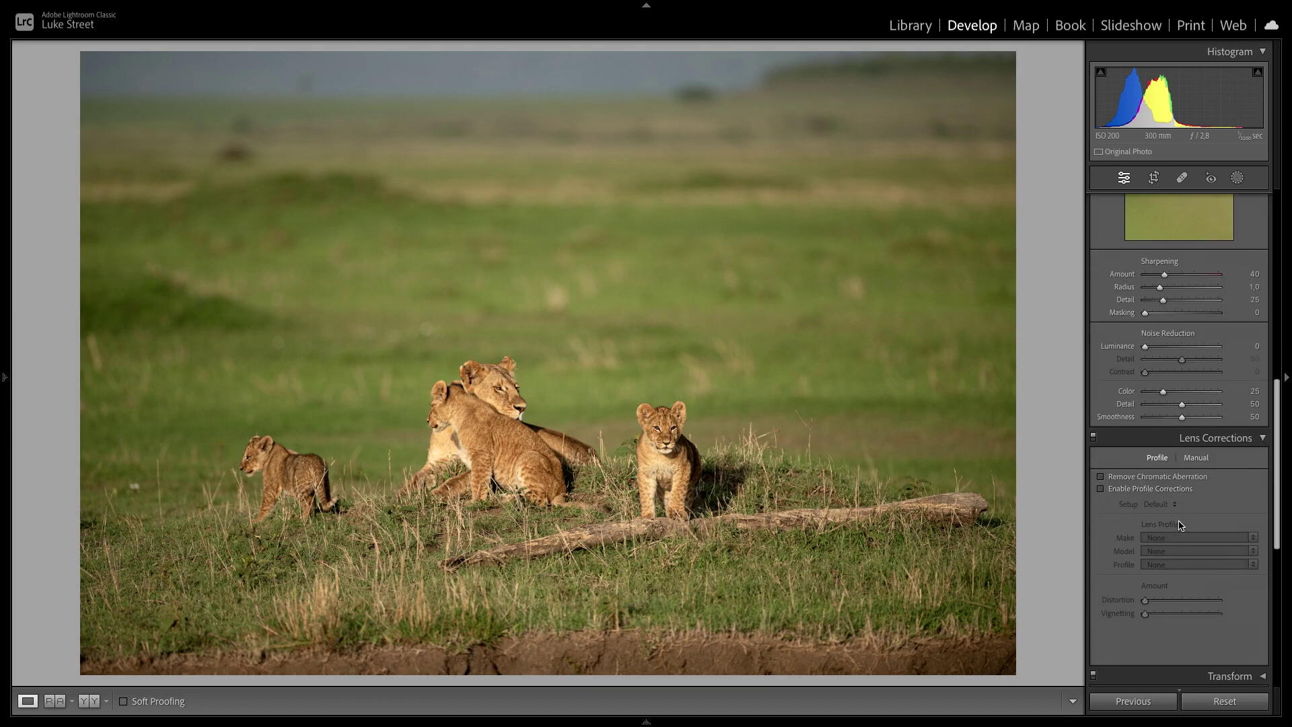
click(1150, 402)
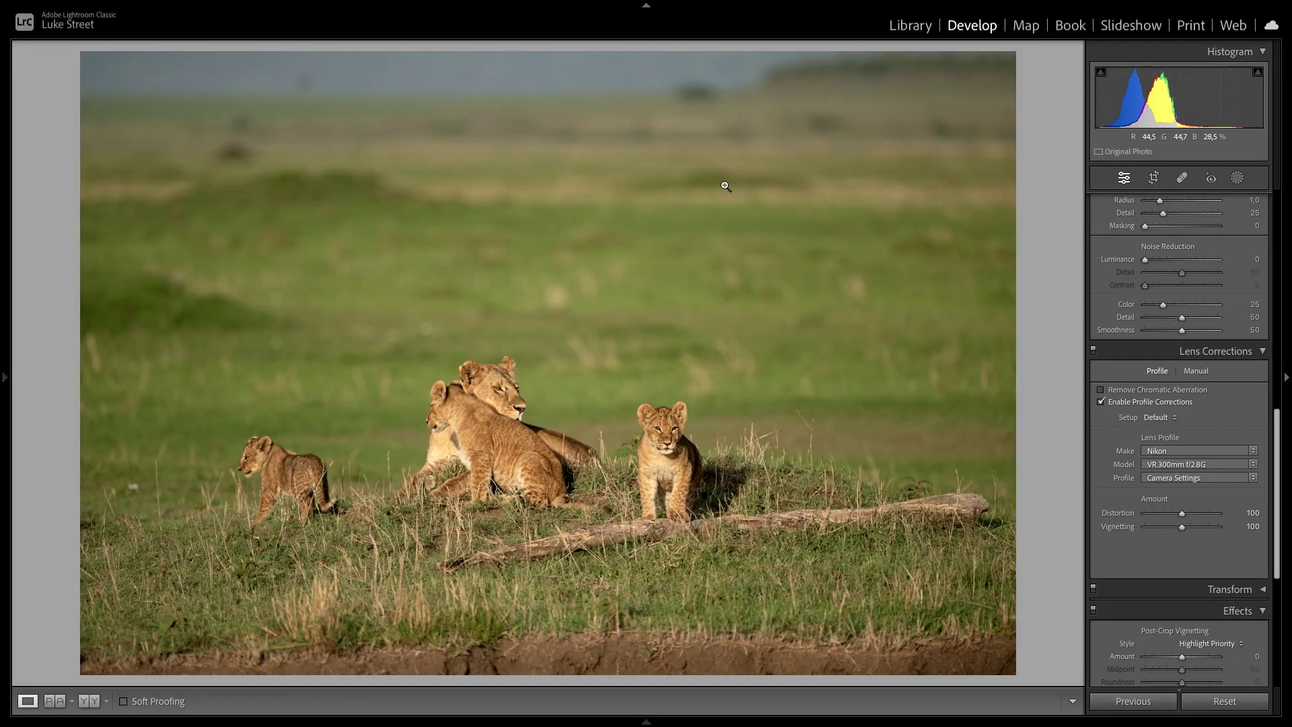
Try Transform Vertical at -17, reset it to 0, and collapse Transform.
scroll(1135, 490, down, 3)
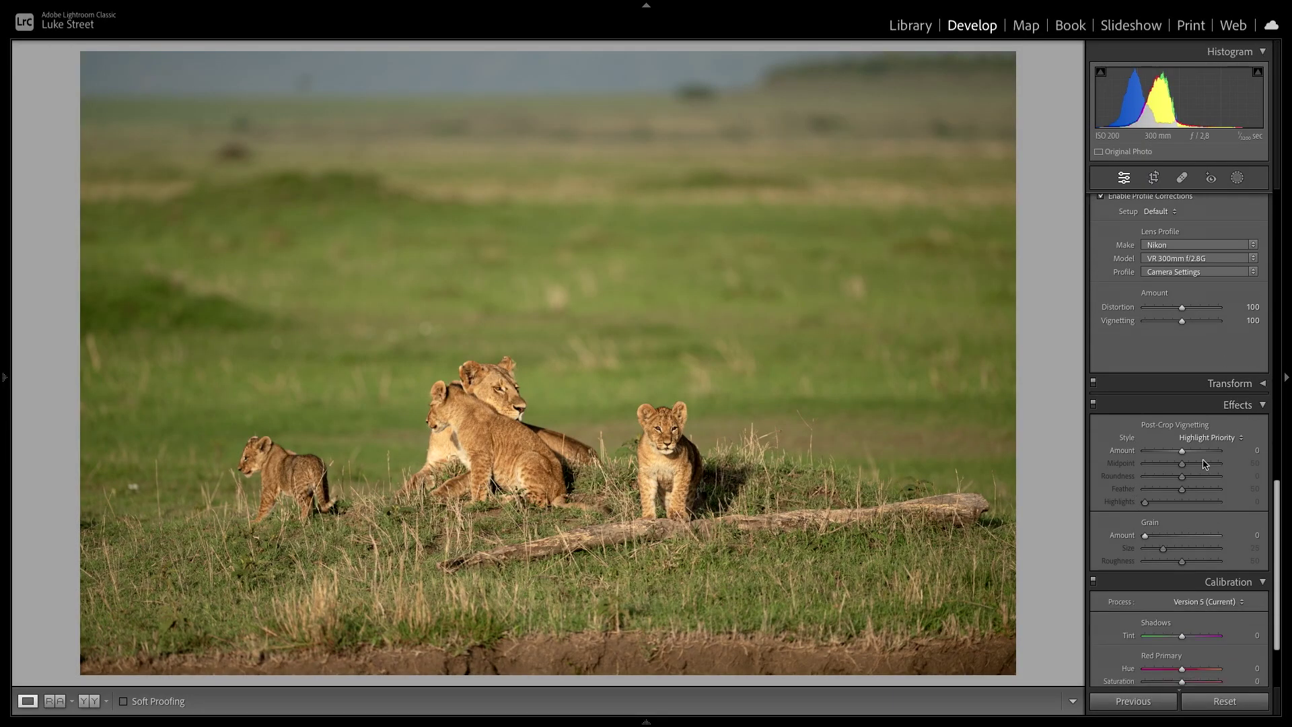
click(1263, 383)
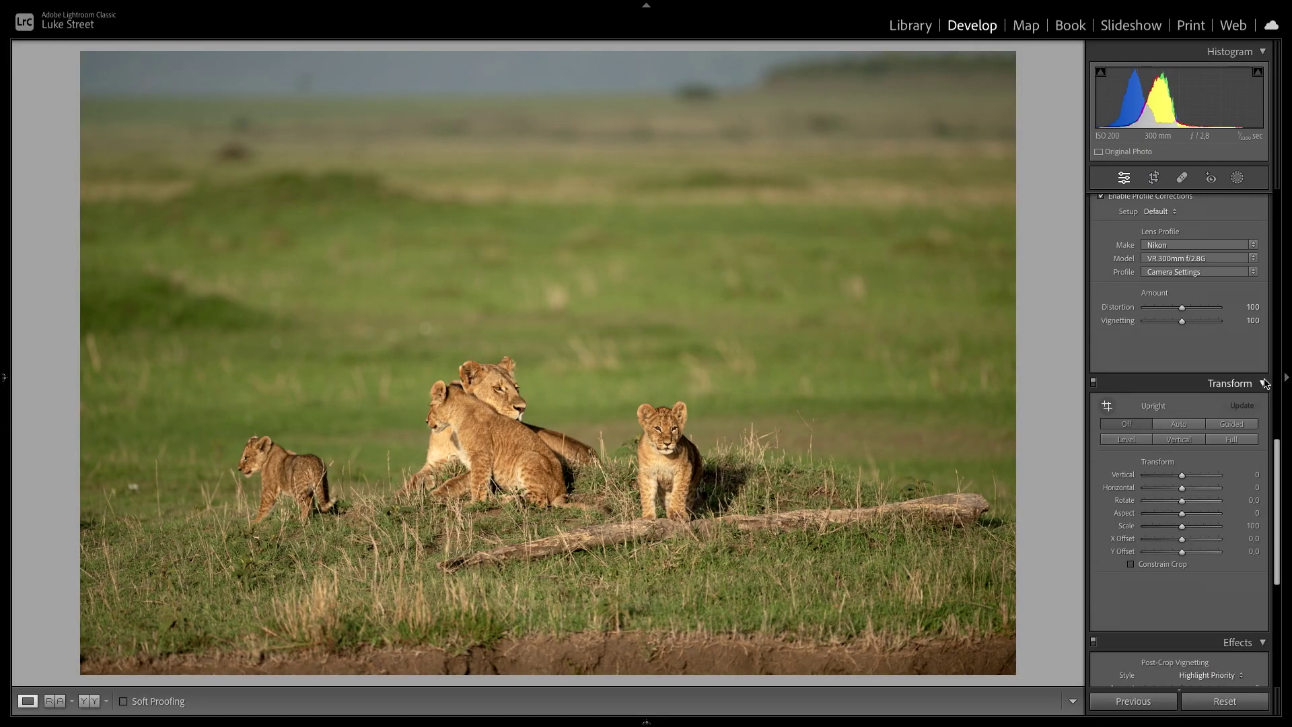
drag(1183, 478, 1176, 476)
double_click(1177, 477)
click(1261, 384)
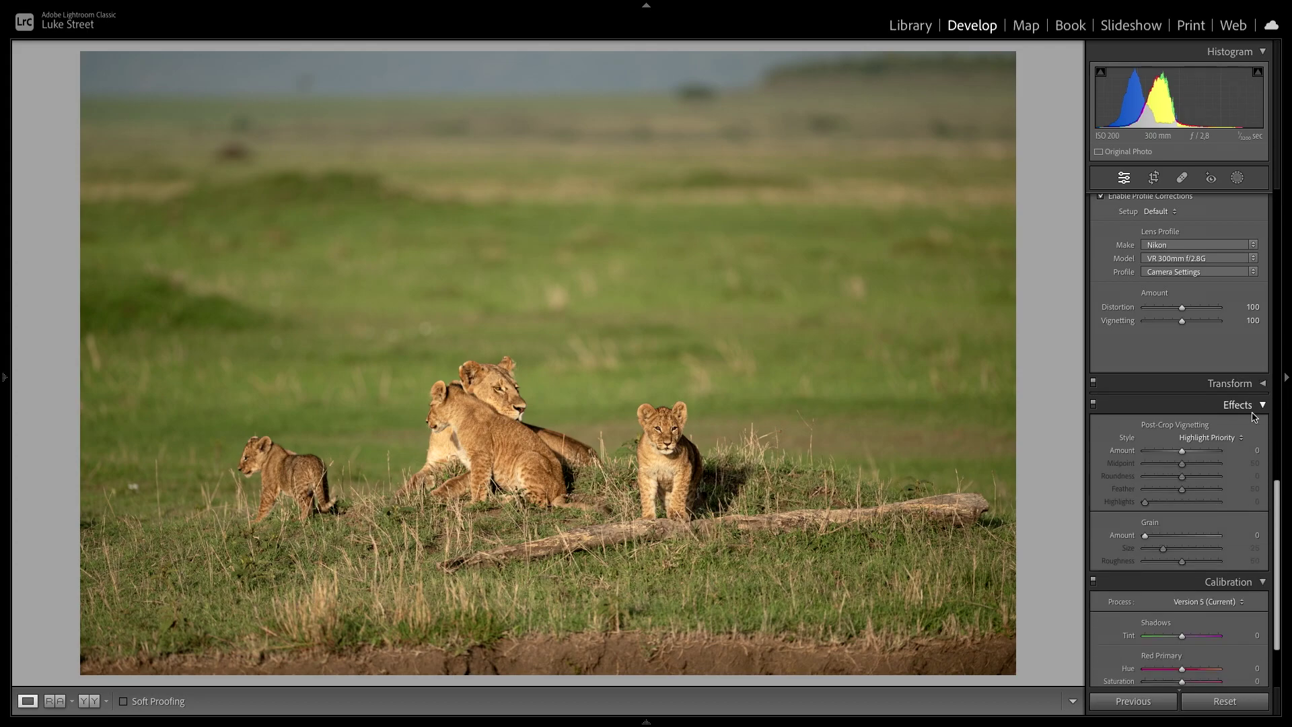
Try dark and light post-crop vignettes in Effects, then scroll back up to Basic.
scroll(1184, 450, down, 1)
click(1183, 416)
mouse_move(1183, 417)
mouse_down()
mouse_move(1152, 419)
mouse_move(1210, 418)
mouse_move(1182, 421)
mouse_up()
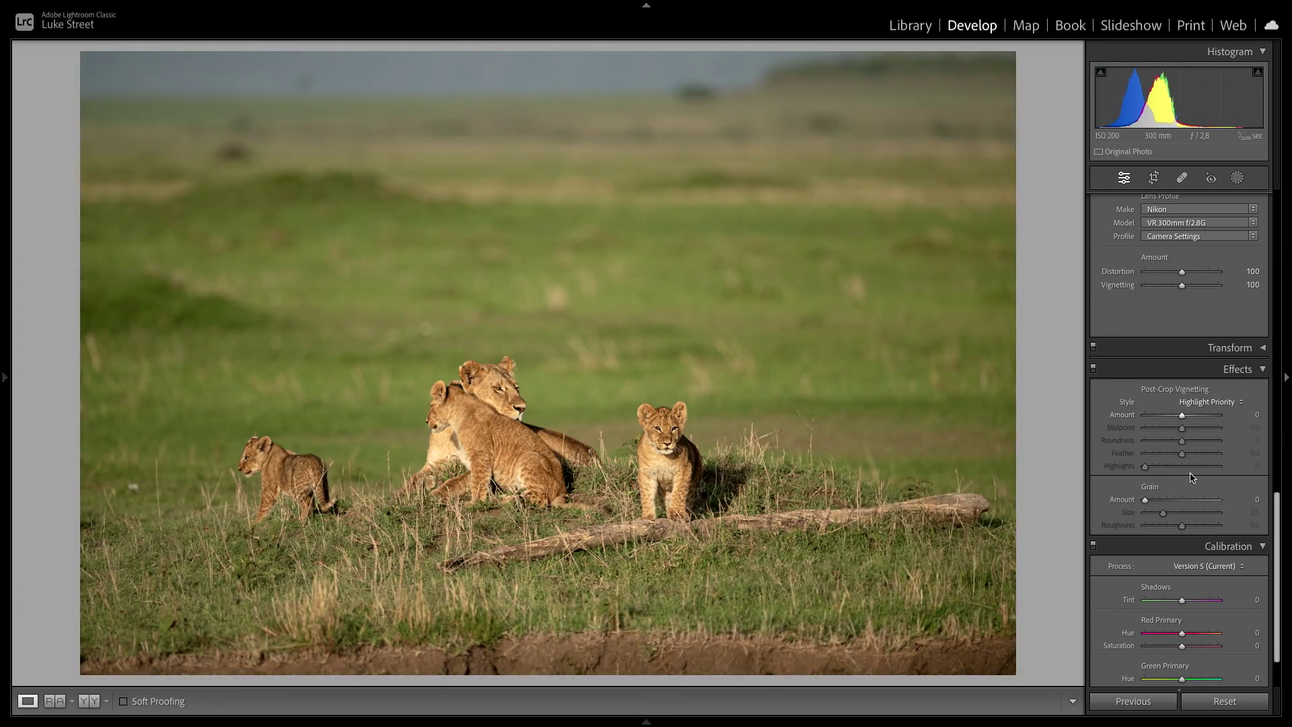
scroll(1183, 606, down, 2)
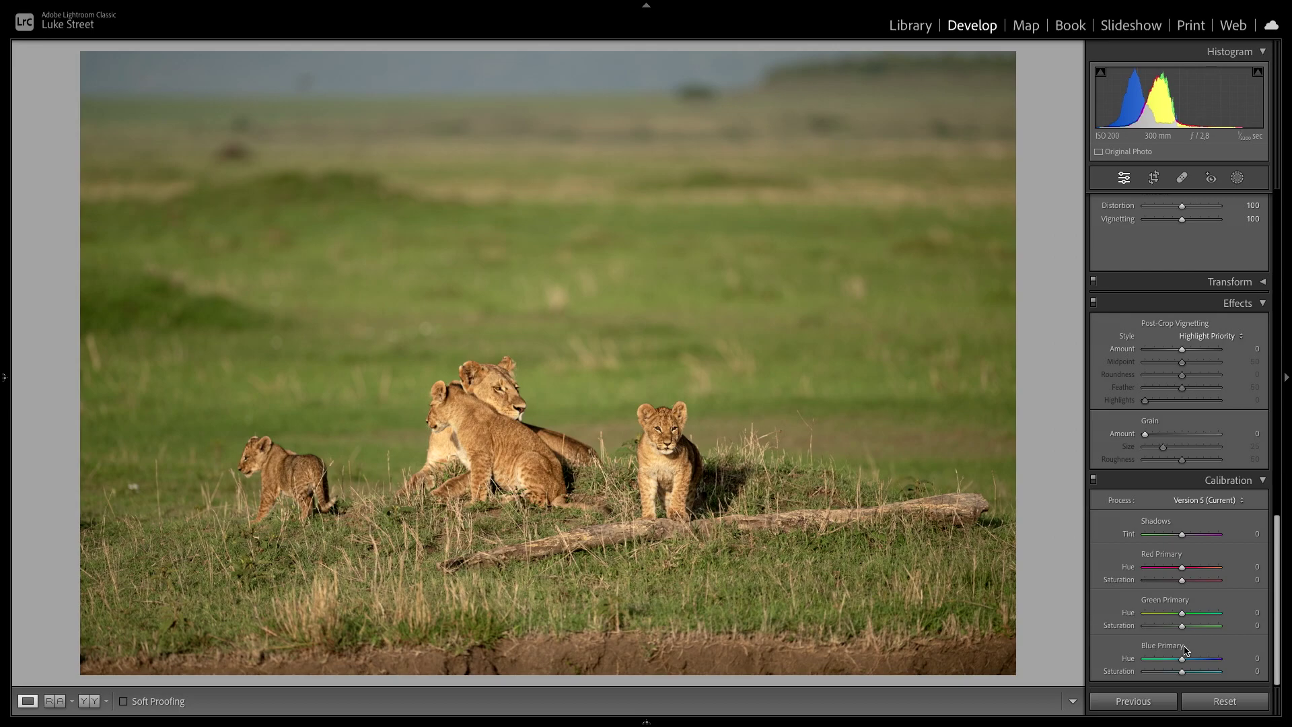
scroll(1165, 529, up, 15)
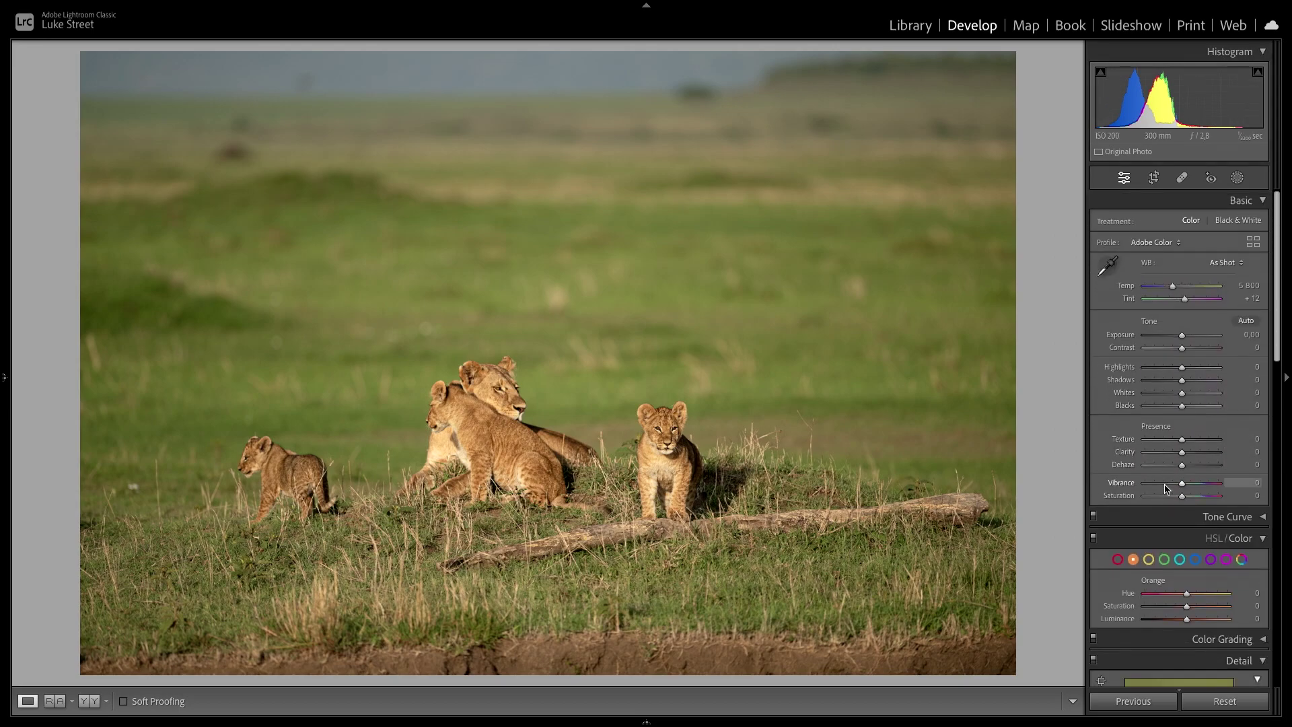
Switch to the Library grid (G) and reopen the right panel, left panel and Filmstrip (F8, F7, F6).
key(g)
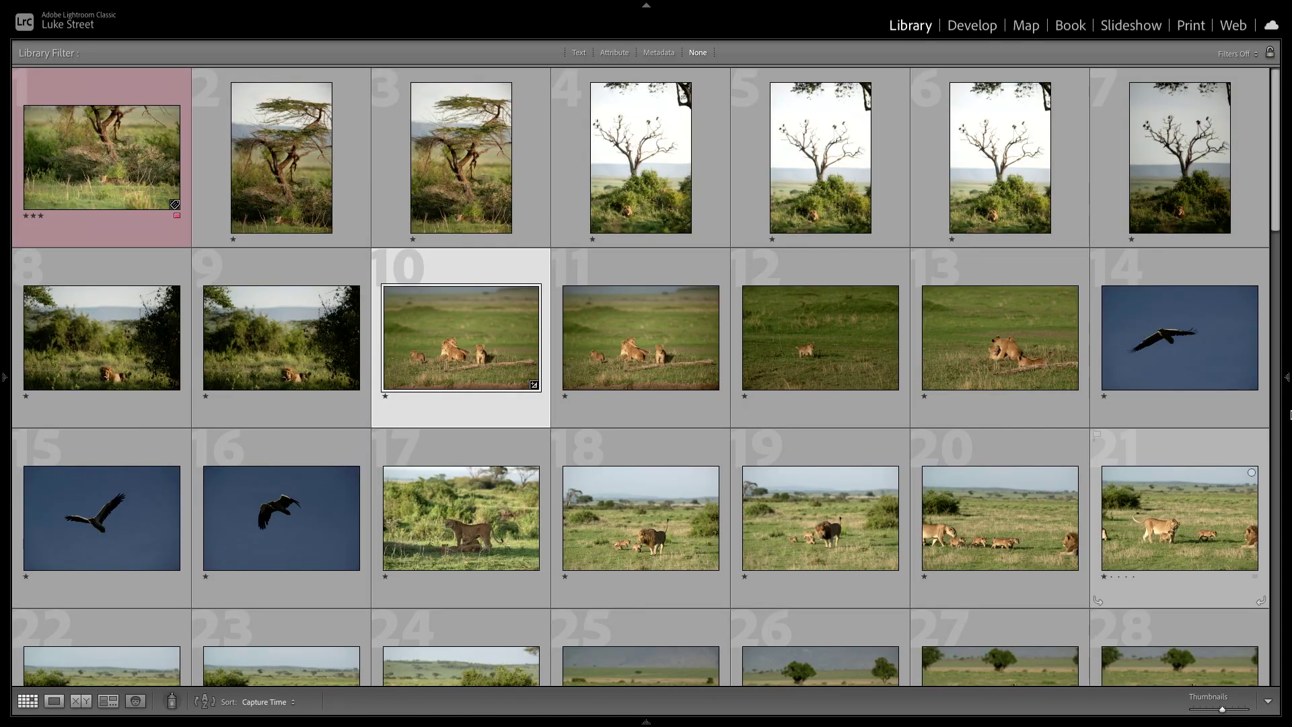
key(F8)
key(F7)
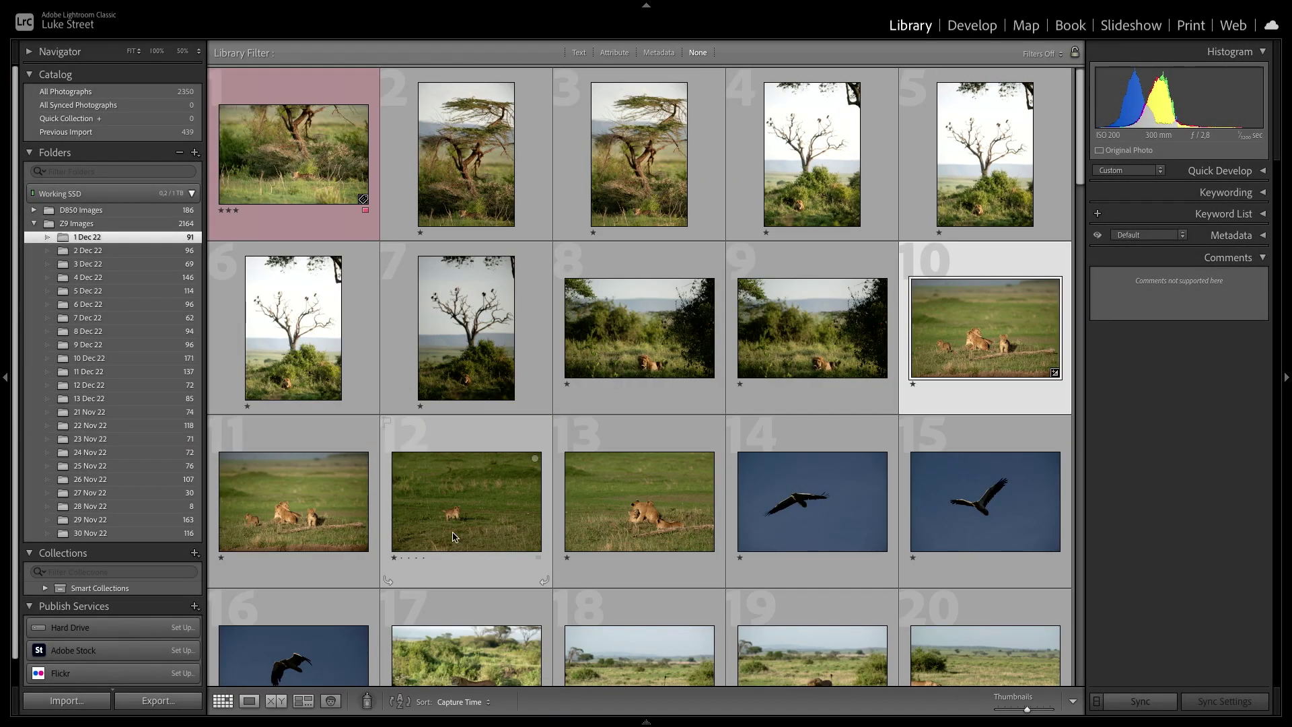
key(F6)
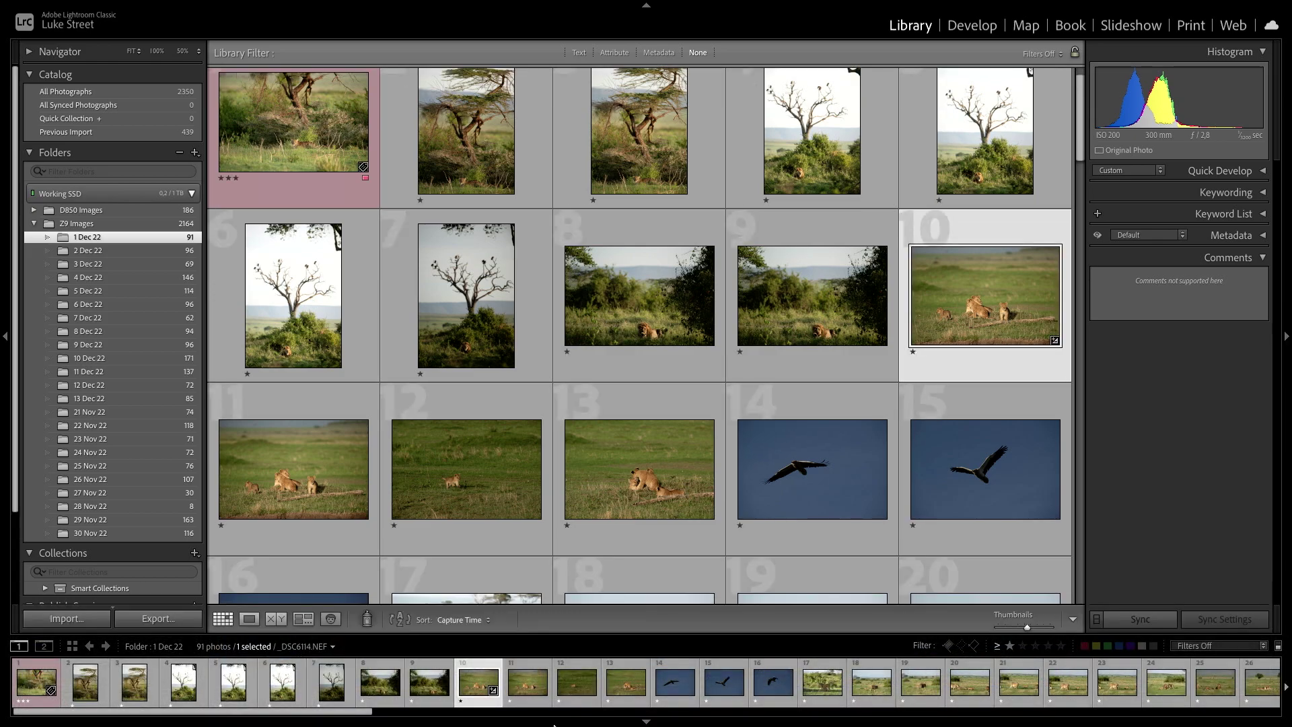